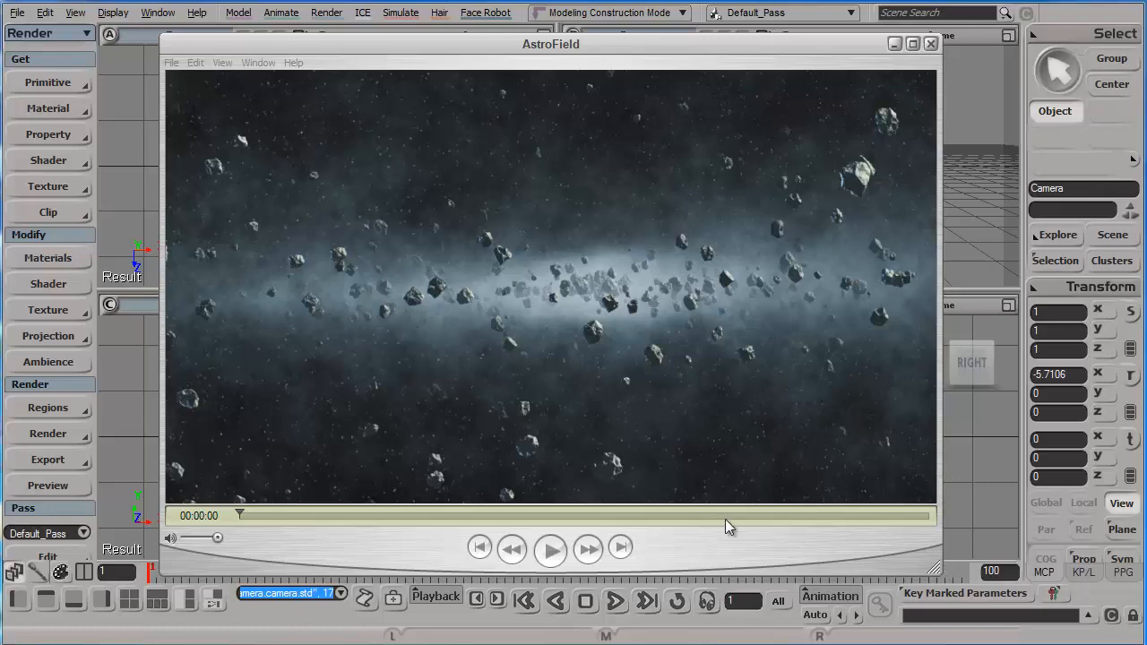
Step: Play and scrub through the AstroField preview video, and close the player
left_click(551, 549)
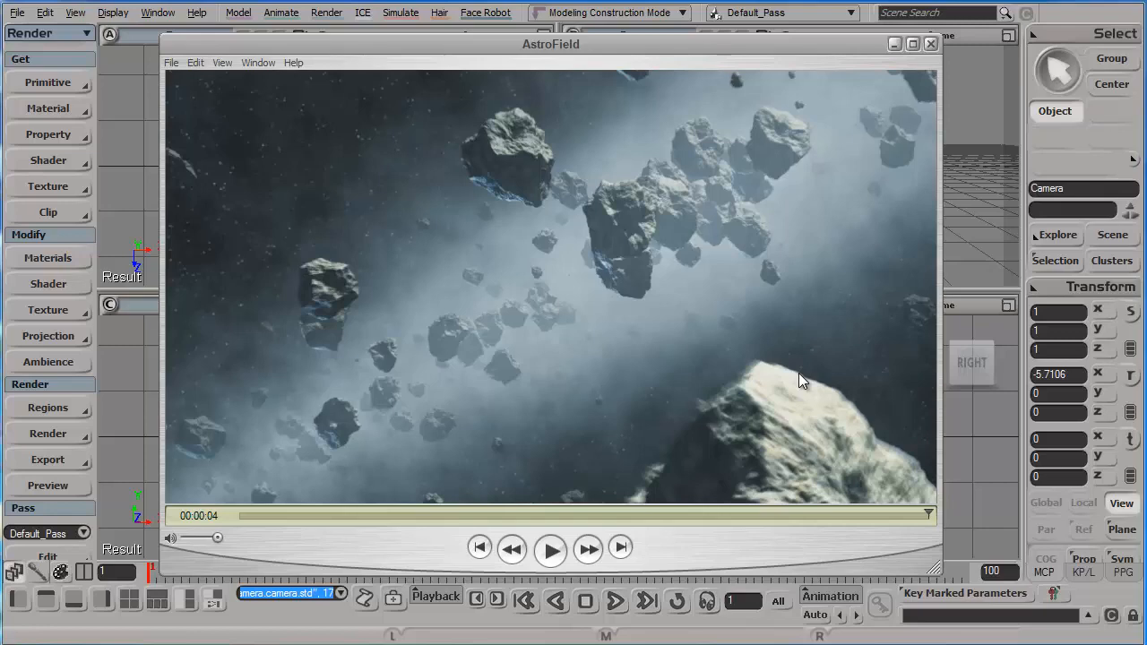
left_click_drag(768, 517, 928, 518)
left_click(935, 39)
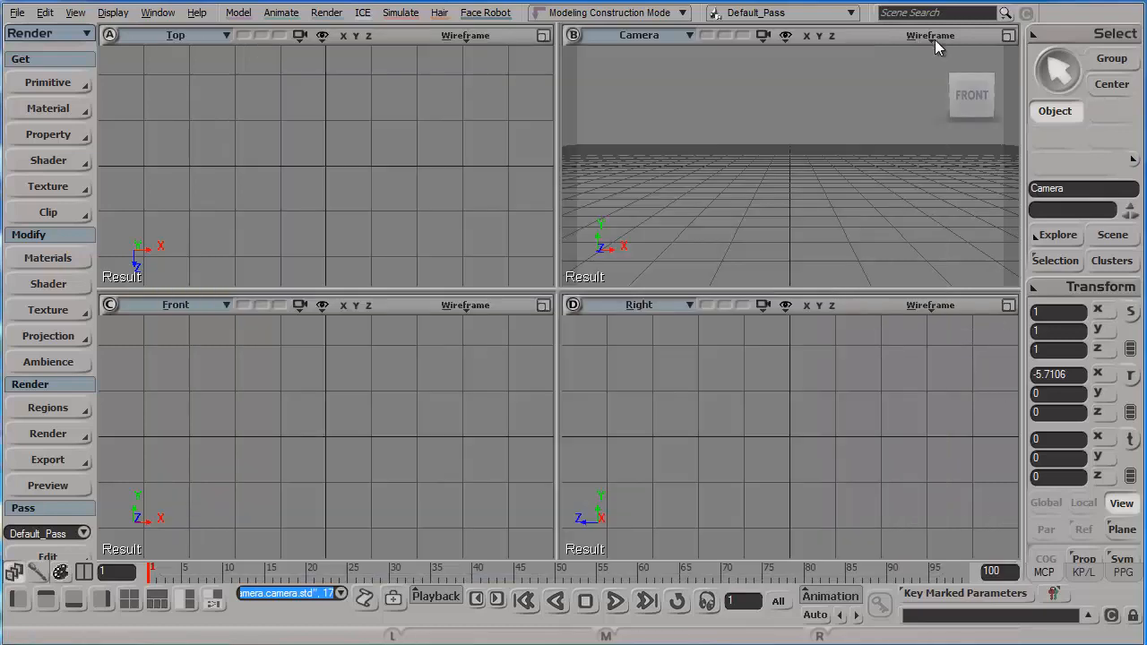
Step: Expand the Camera and Top views to full height so that only these two remain side by side
middle_click(1008, 36)
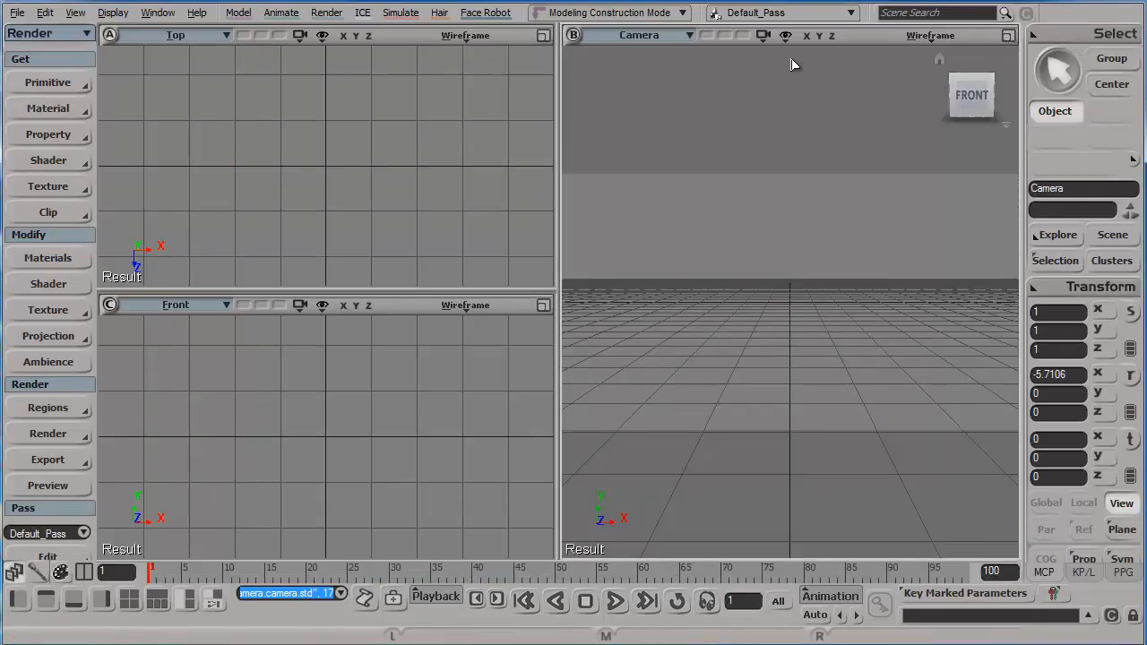
middle_click(544, 36)
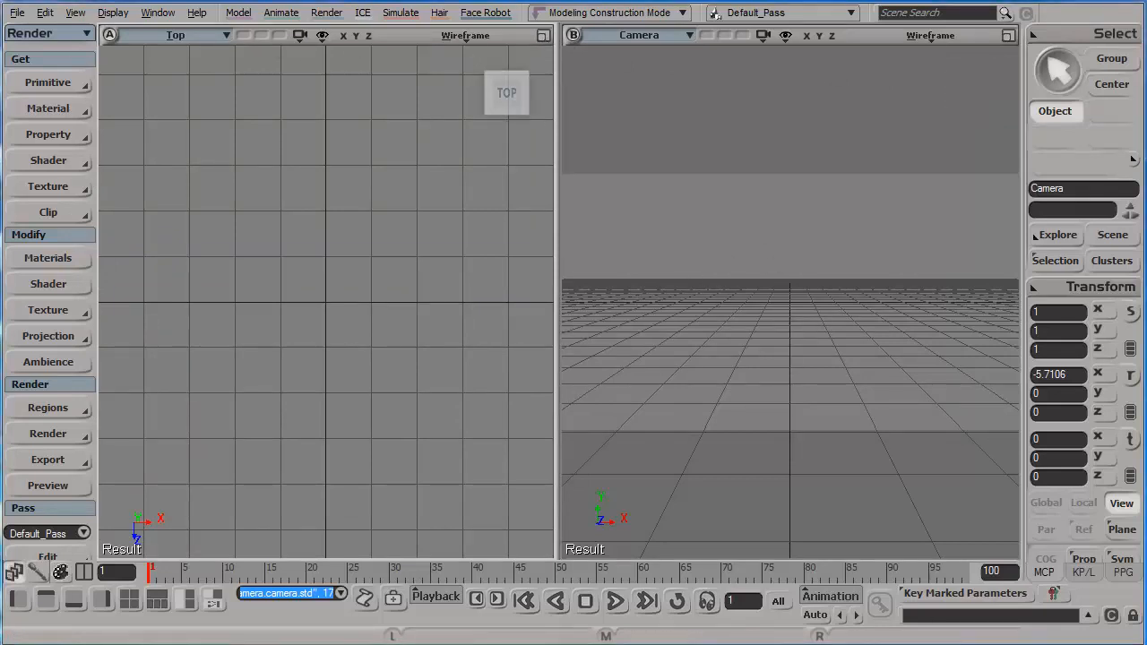
Step: Create a polygon mesh cube and set the Camera view's display mode to High Quality
left_click(47, 81)
mouse_move(156, 115)
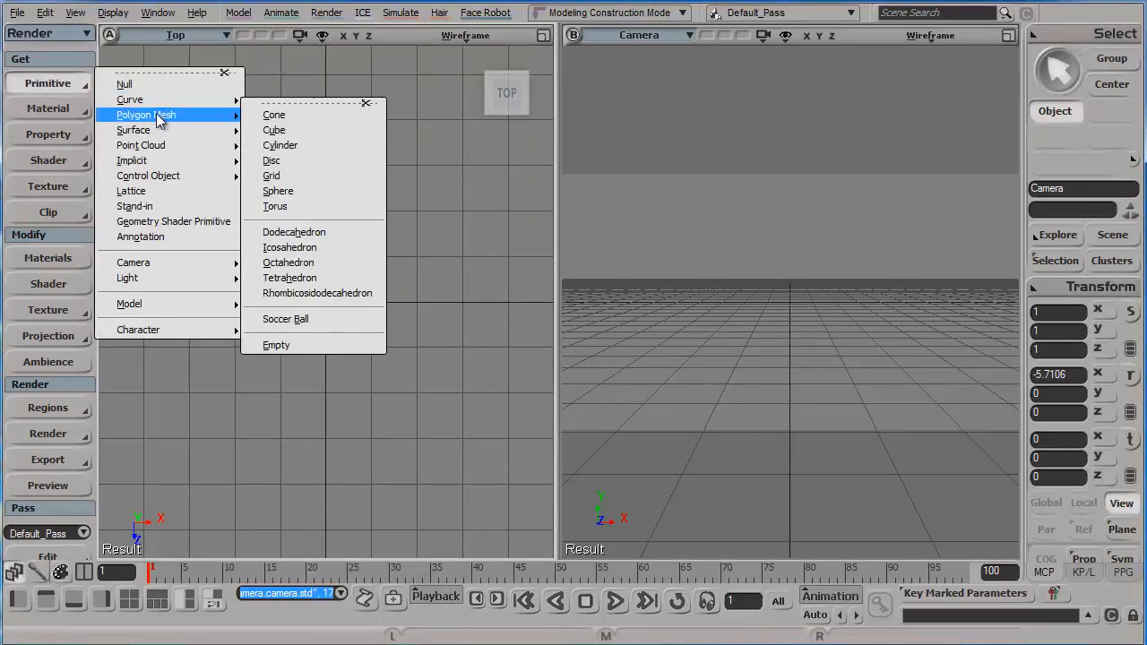
left_click(274, 130)
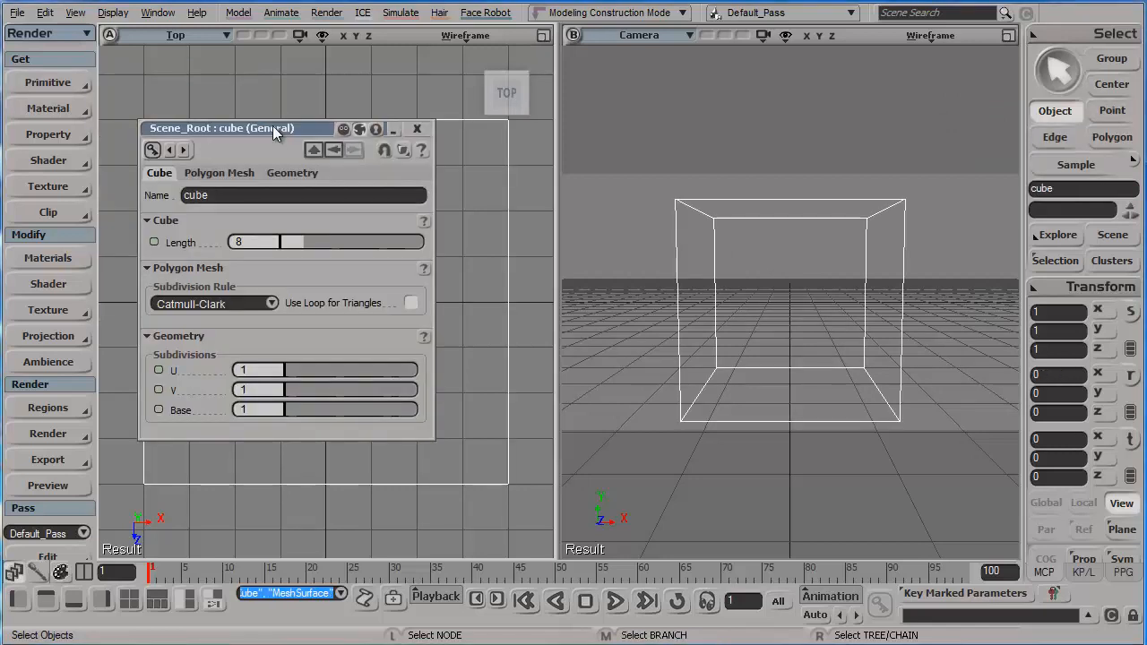
left_click(426, 128)
left_click(922, 38)
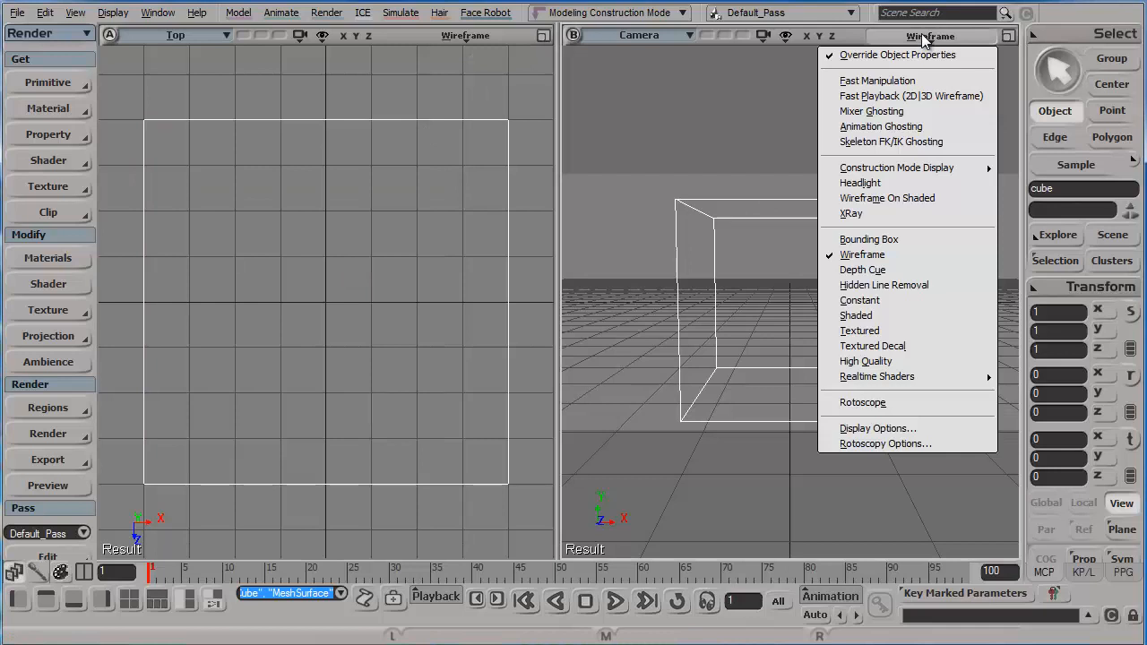
left_click(884, 362)
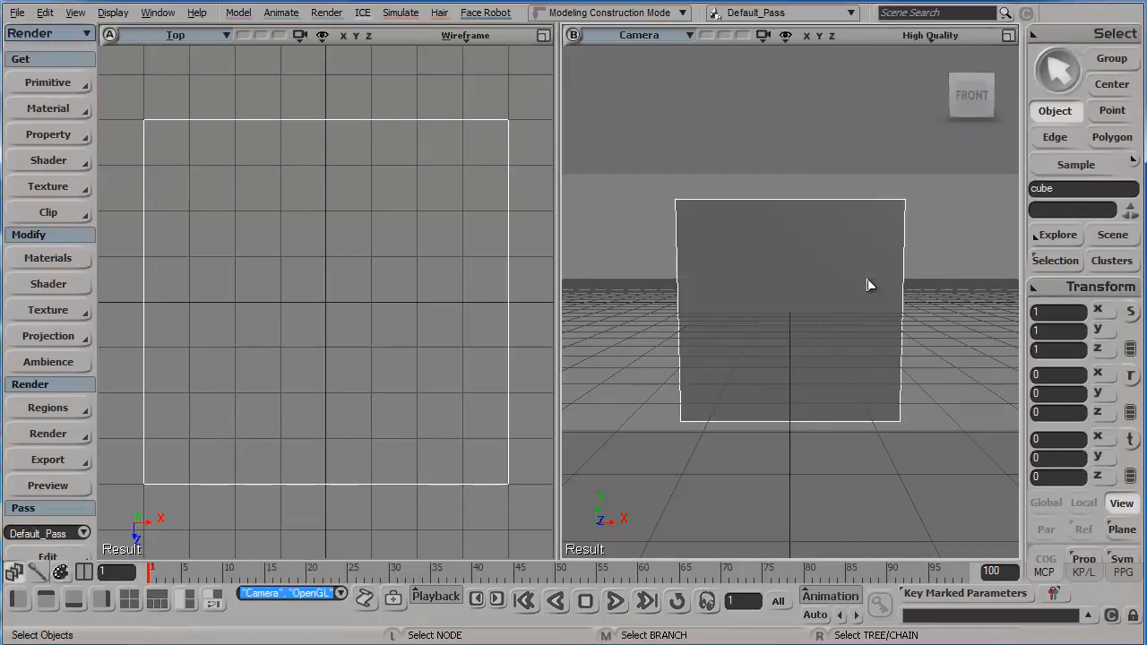
key("c")
left_click_drag(878, 258, 875, 259)
key("space")
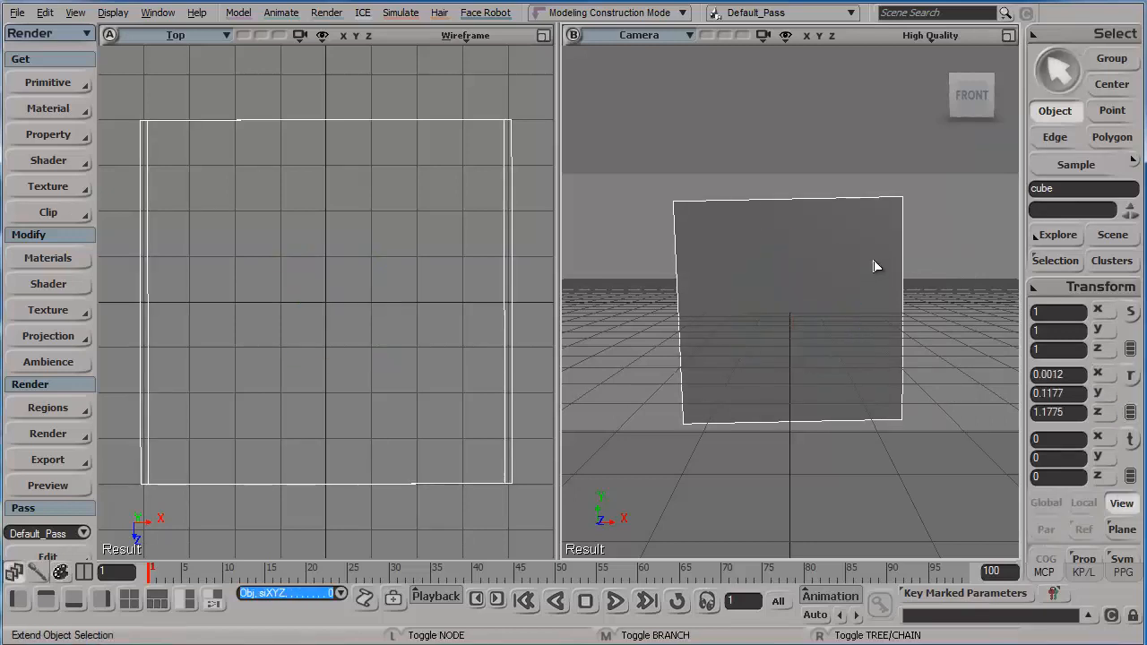
key("ctrl+z")
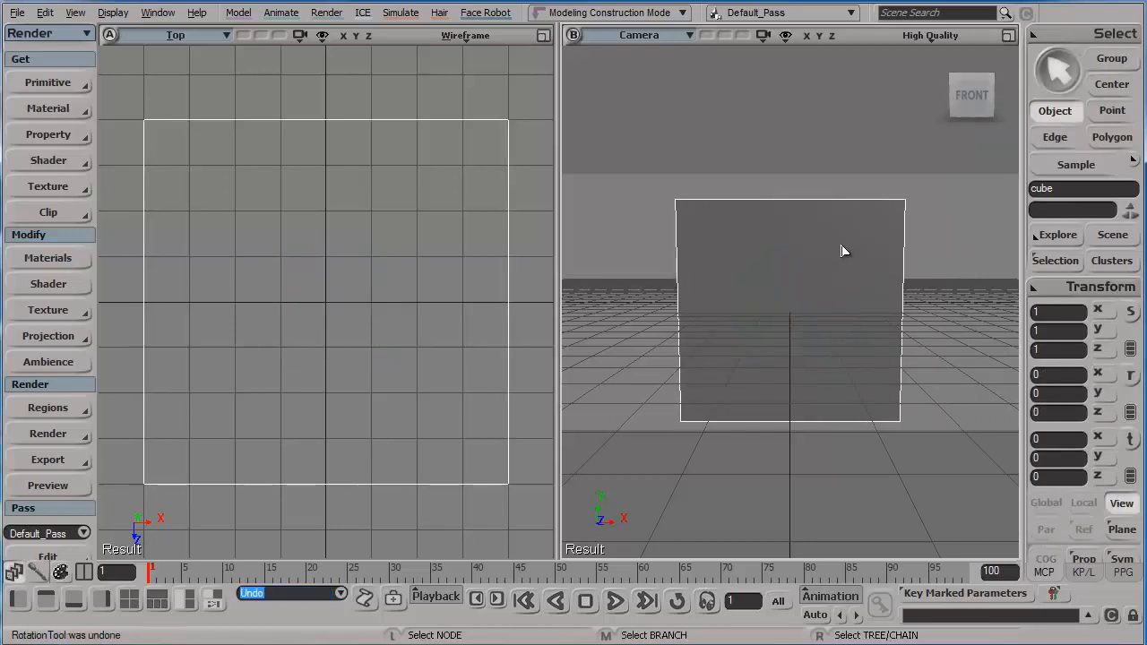
Step: Orbit the Camera view to see the cube from a raised corner angle, and hide that view's grid
key("s")
mouse_move(850, 245)
left_mouse_down()
mouse_move(798, 287)
mouse_move(843, 248)
left_mouse_up()
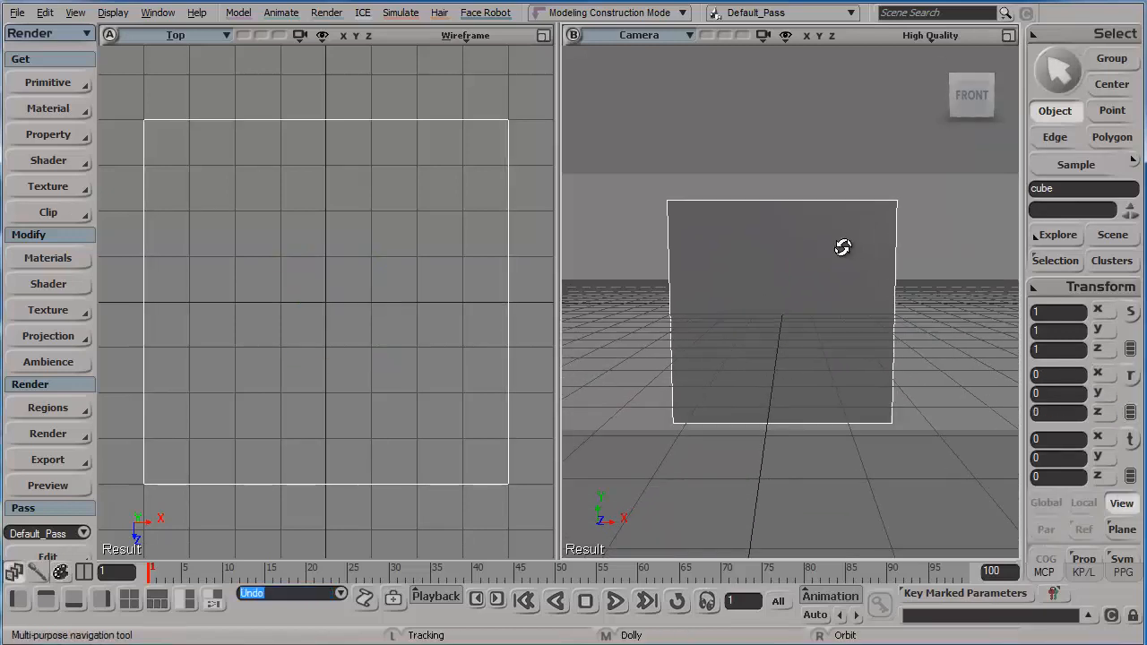
mouse_move(842, 248)
right_mouse_down()
mouse_move(813, 278)
mouse_move(840, 243)
right_mouse_up()
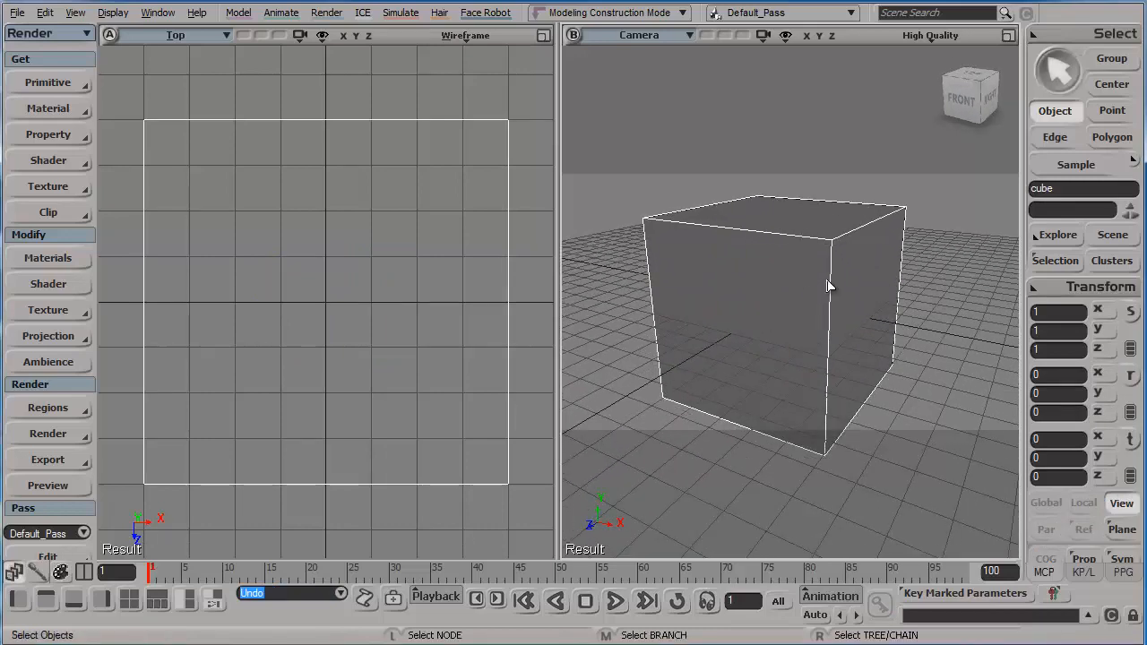
key("g")
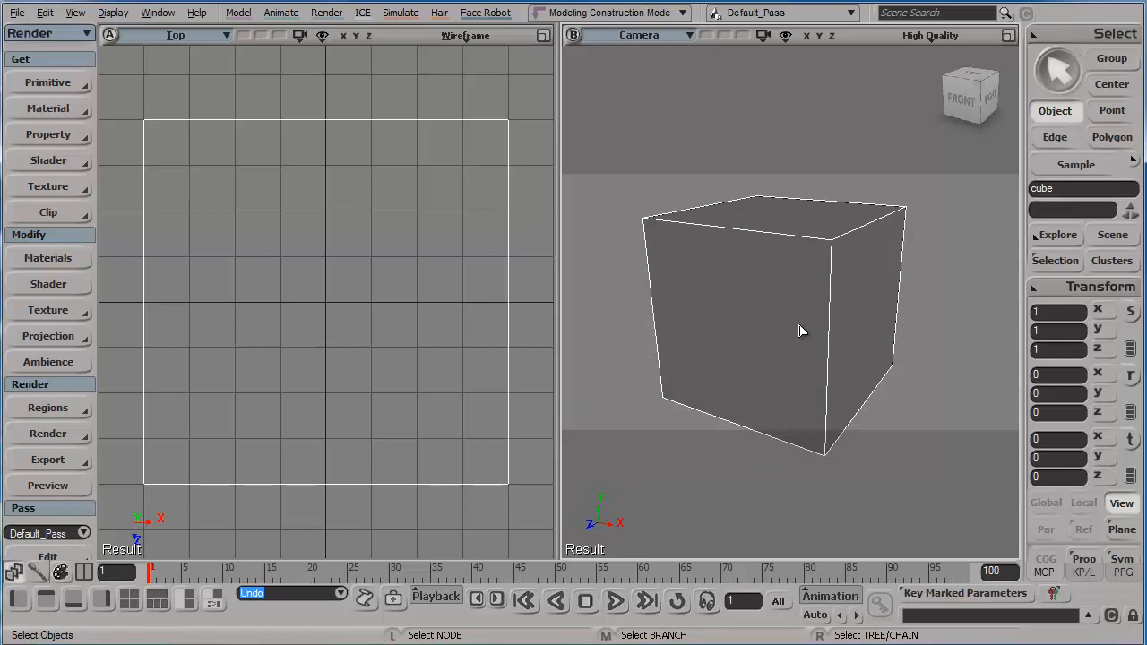
Step: Set the camera's picture ratio to 1 in its properties
left_click(762, 39)
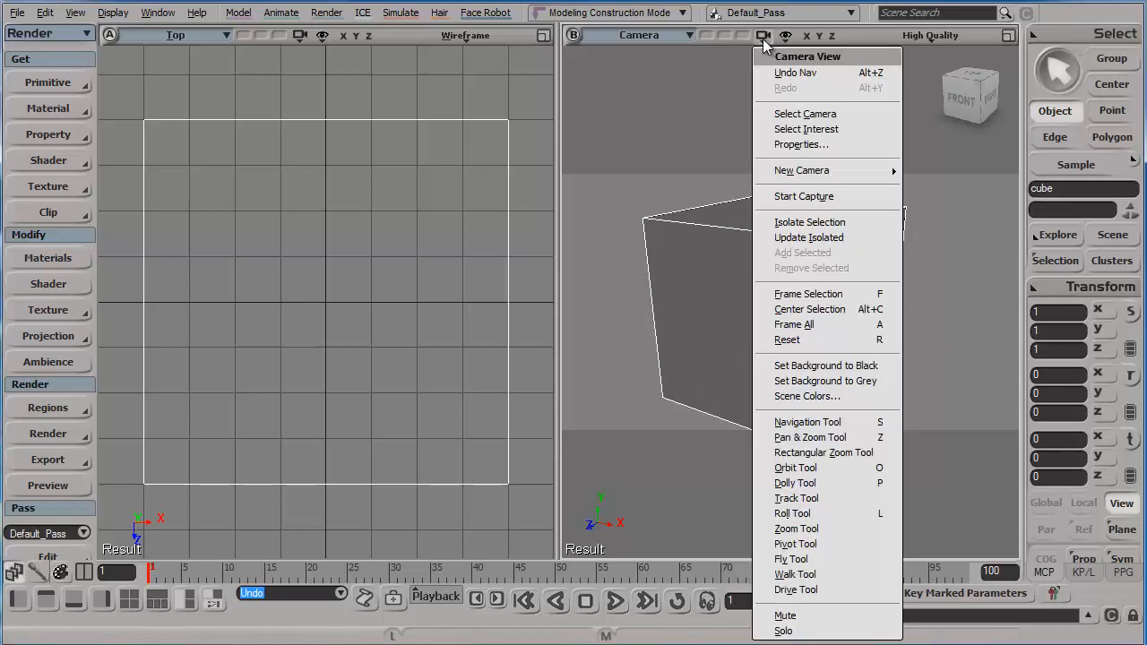
left_click(799, 145)
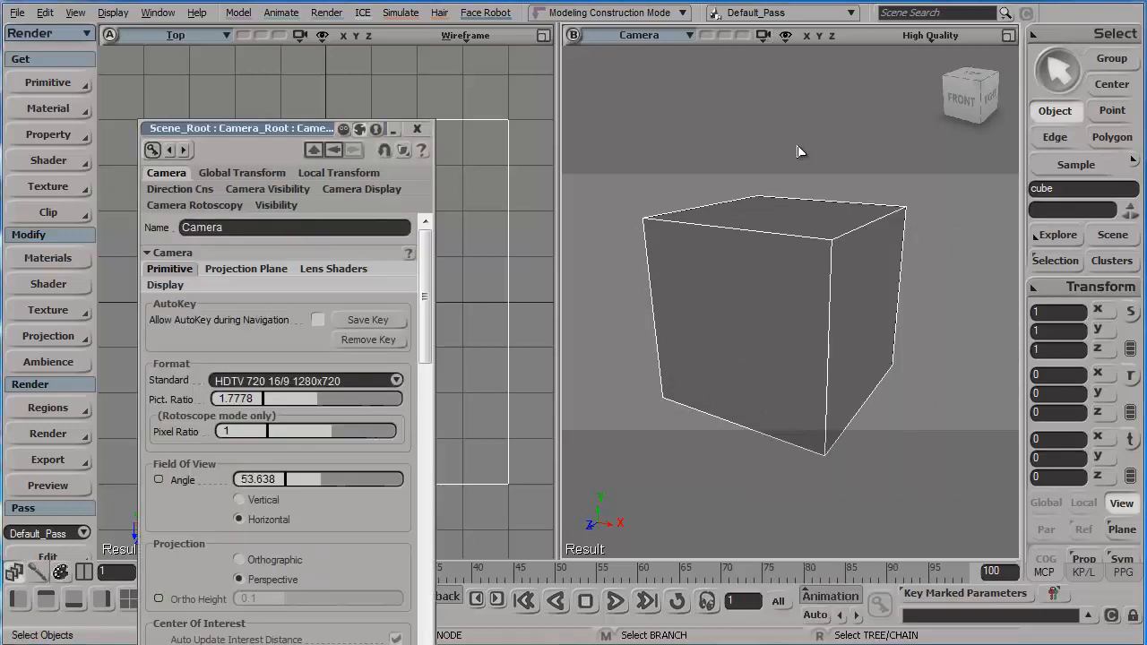
double_click(240, 400)
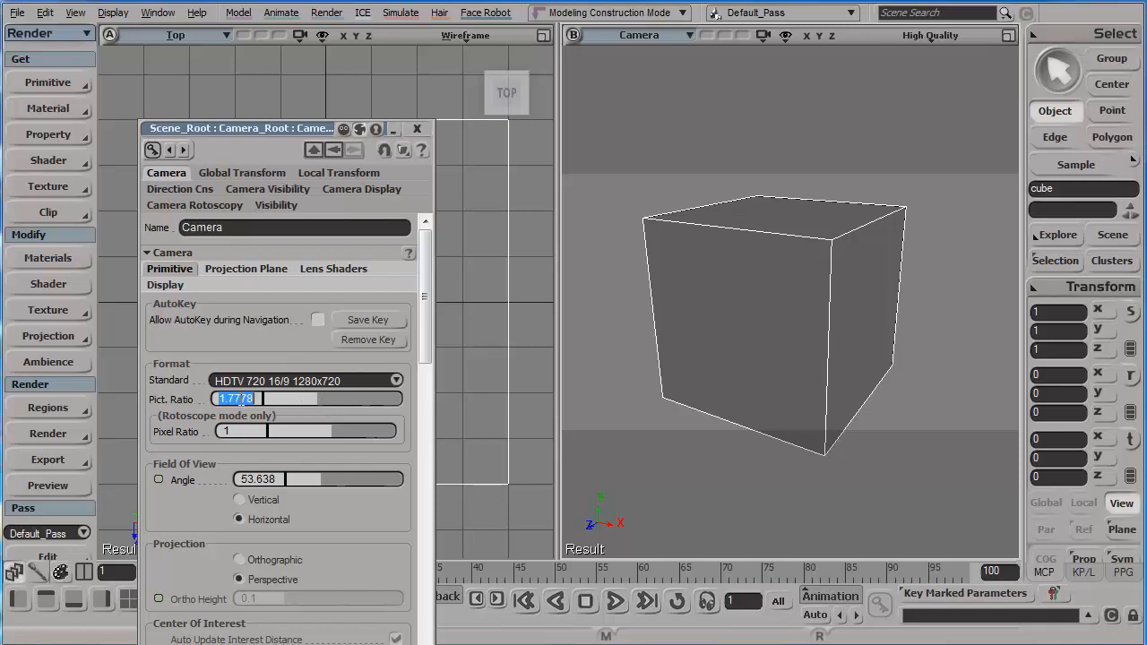
type("1")
key("Return")
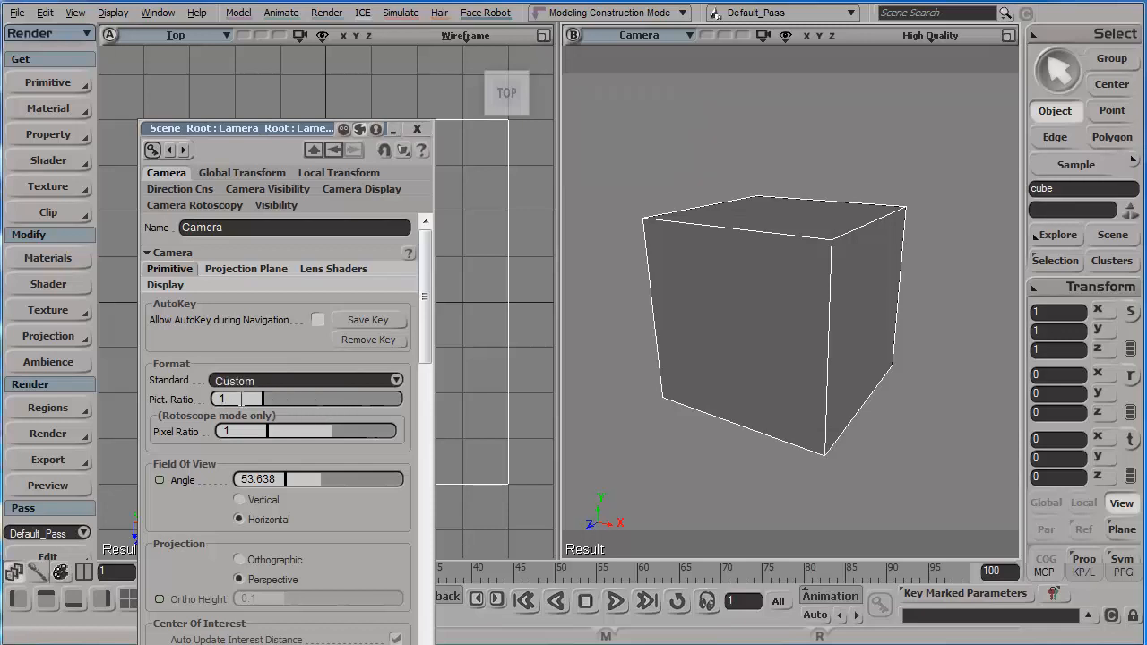
left_click(417, 128)
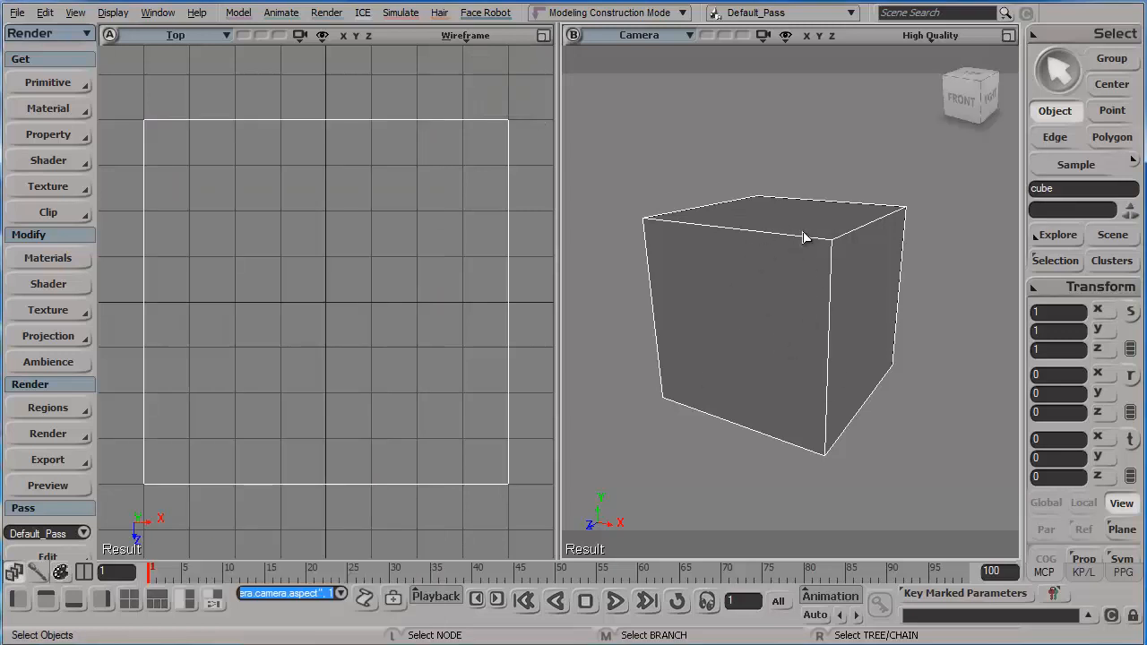
Step: Create a Subdivision mesh from the cube, set its subdivision level to 2 and delete the input cube
key("3")
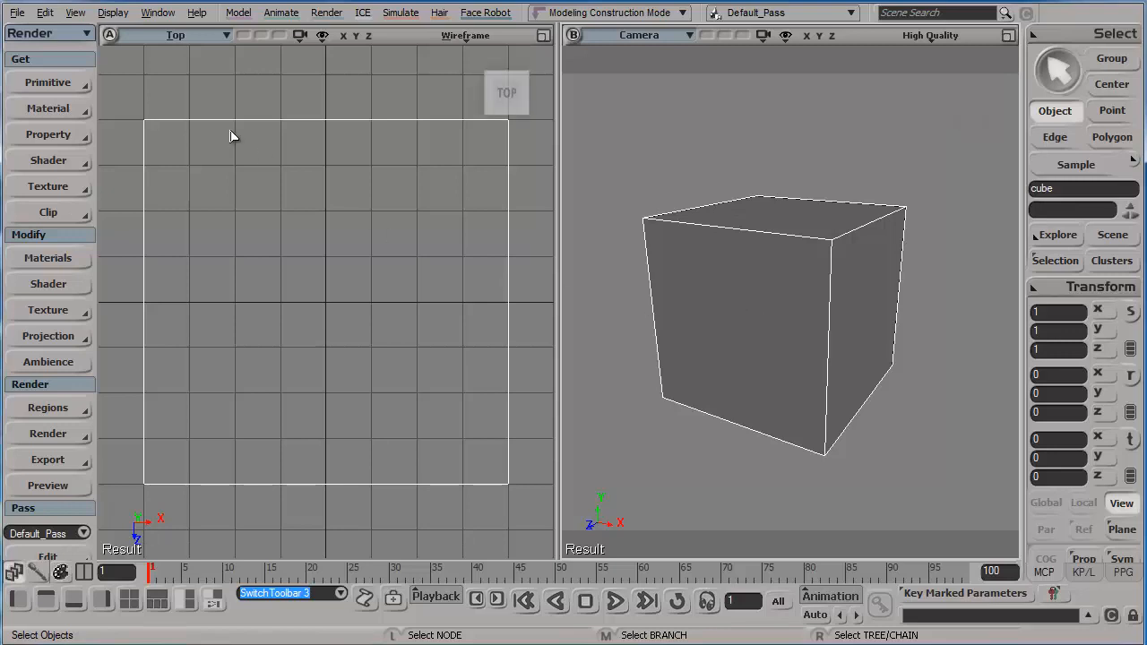
left_click(51, 31)
left_click(54, 50)
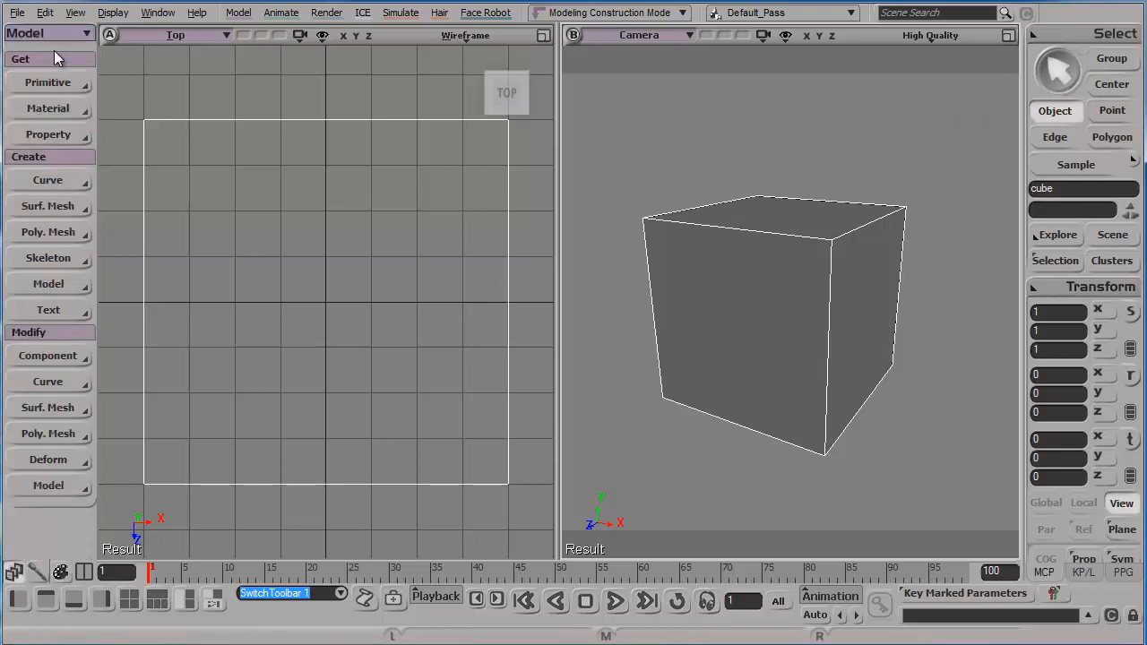
left_click(47, 231)
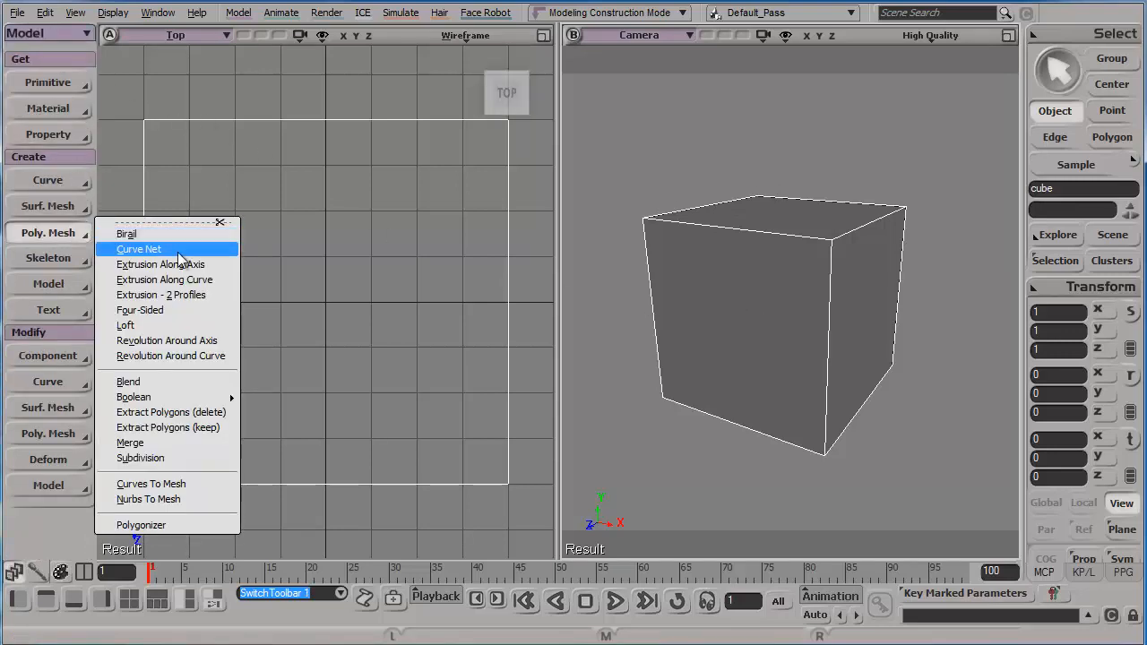
left_click(143, 458)
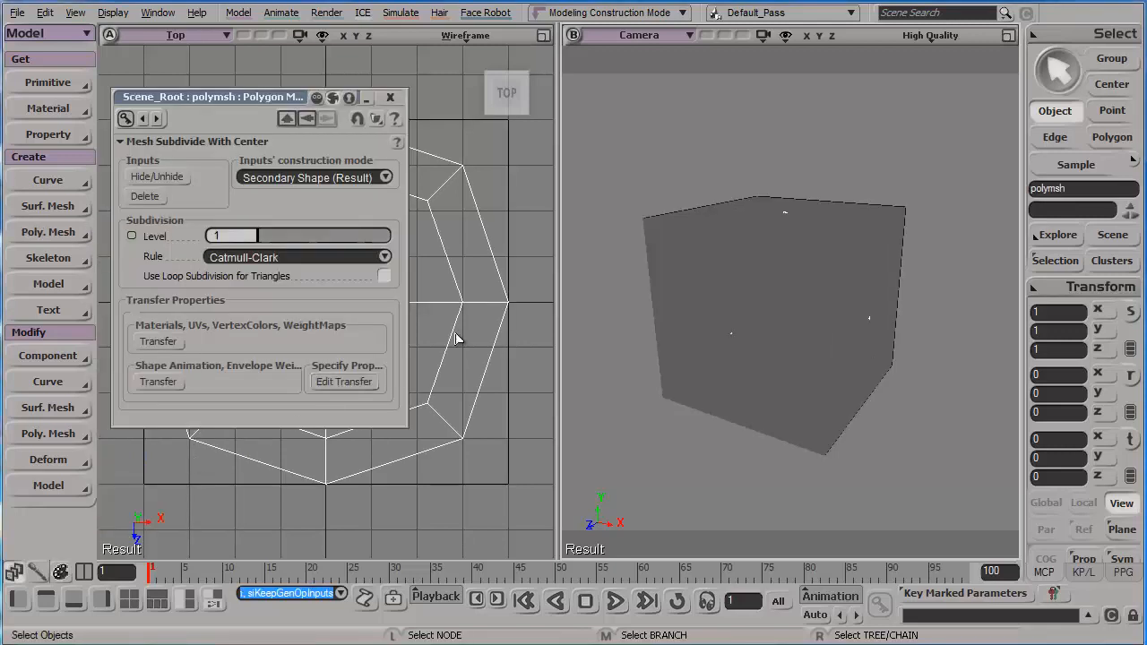
left_click_drag(283, 88, 527, 57)
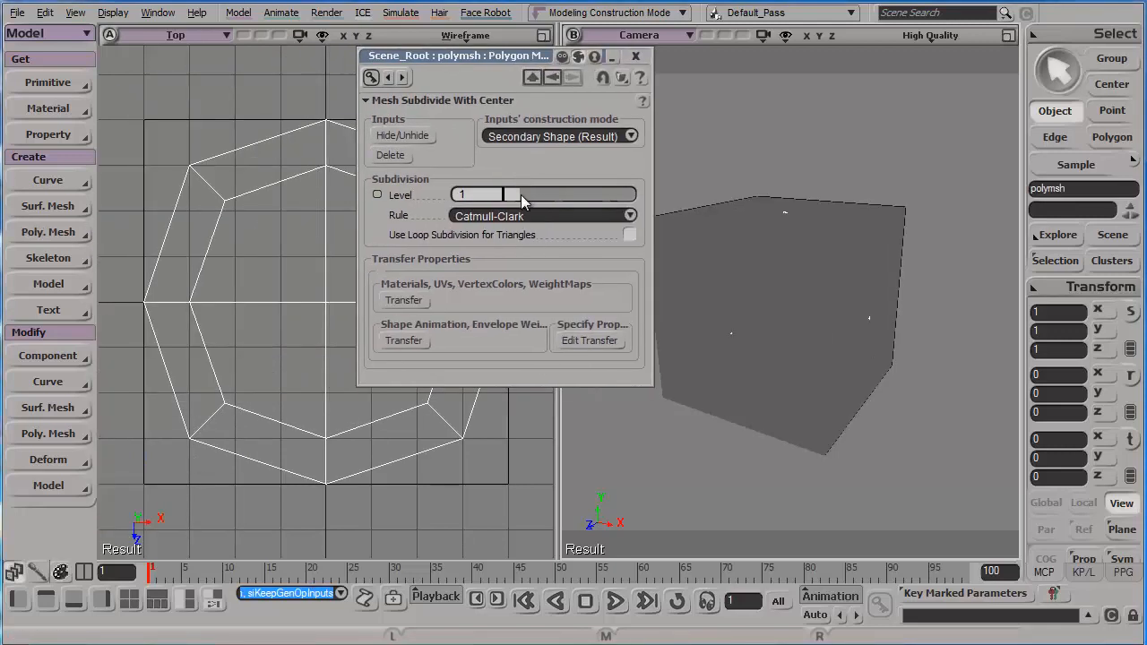
left_click_drag(520, 194, 535, 195)
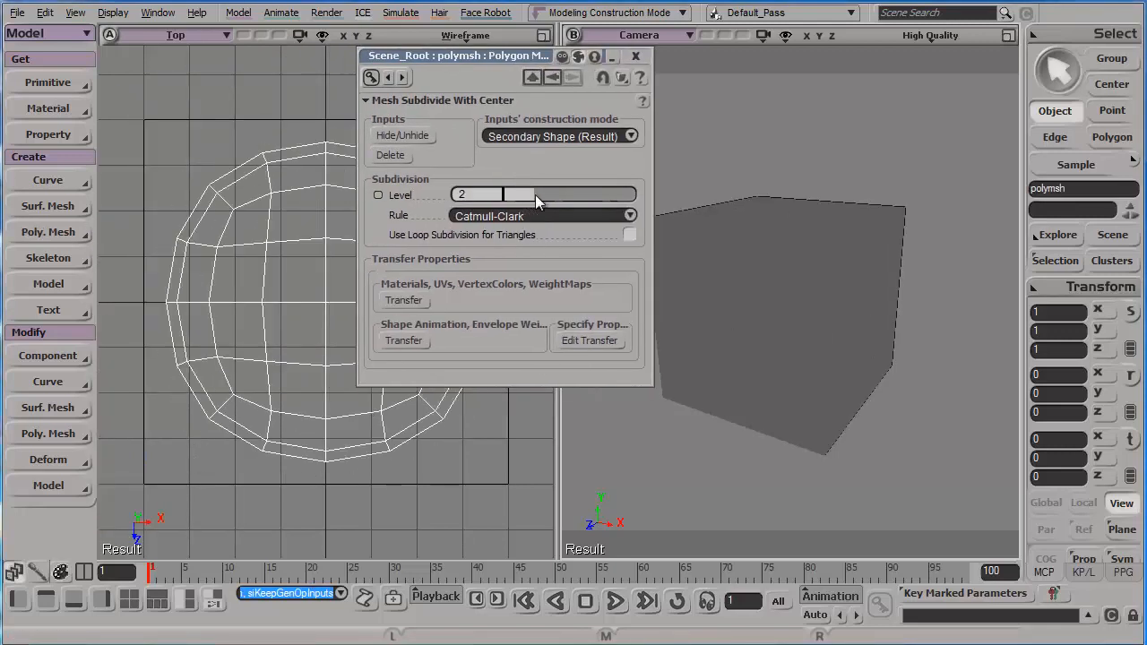
left_click(388, 155)
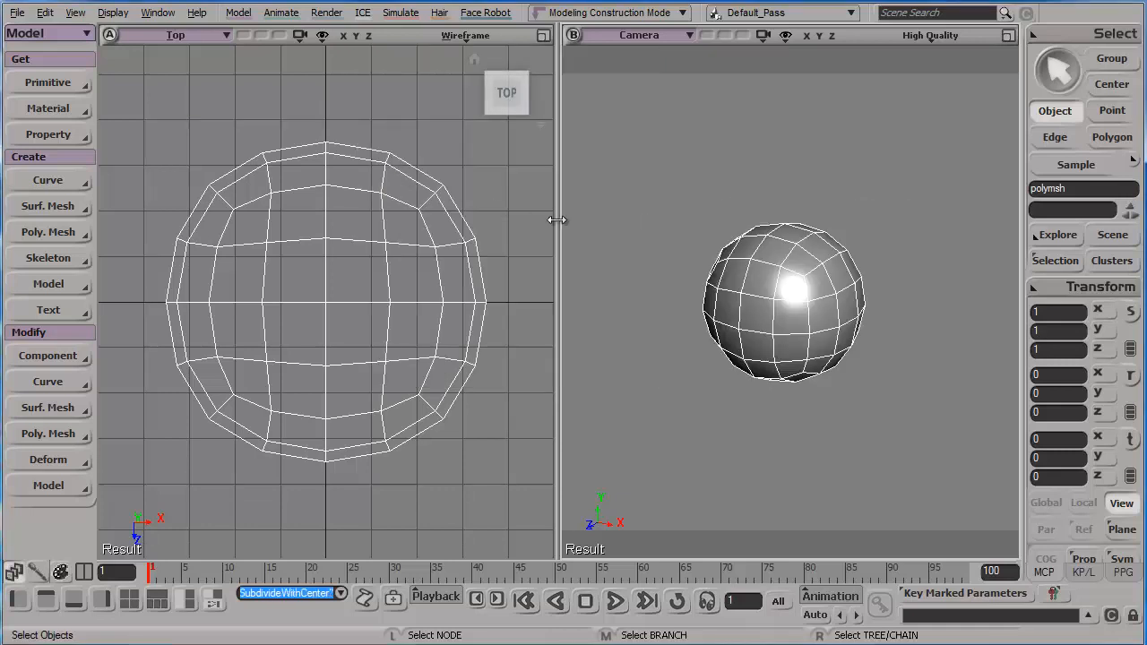
Step: Rename the subdivided mesh as Rock
key("Return")
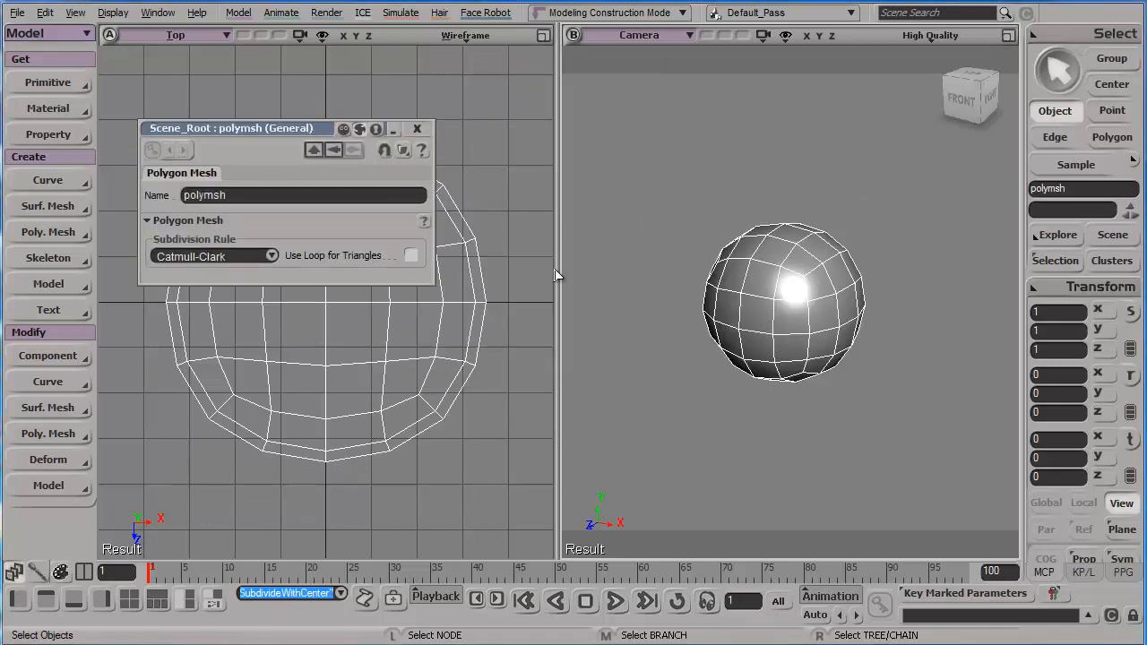
left_click(274, 199)
type("Ro")
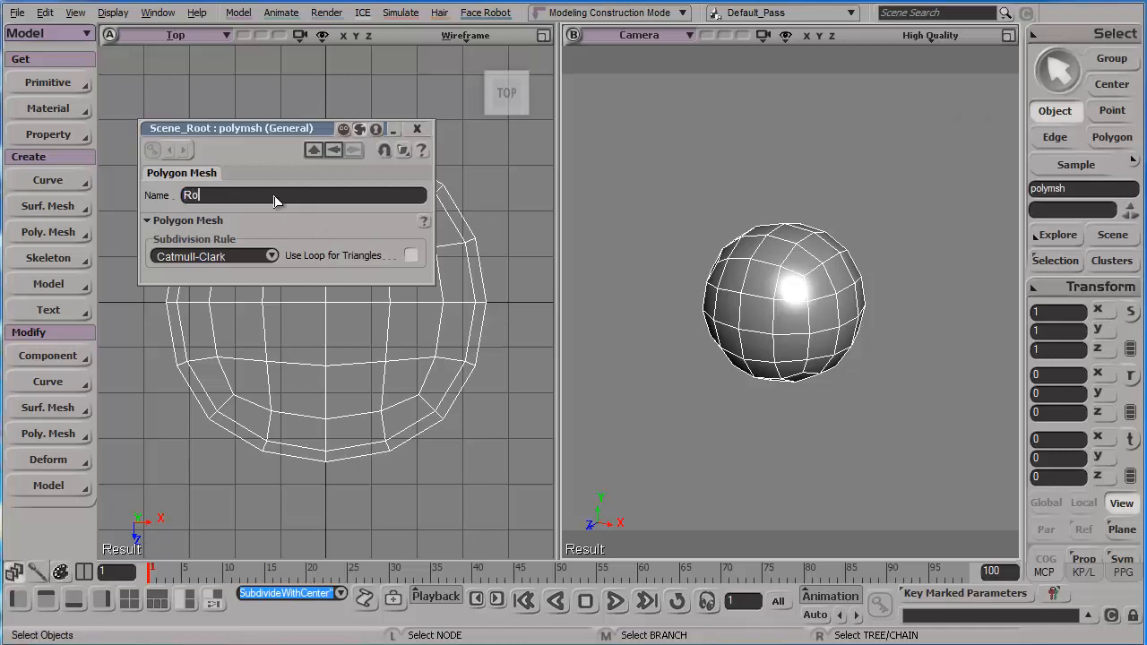
type("ck")
key("Return")
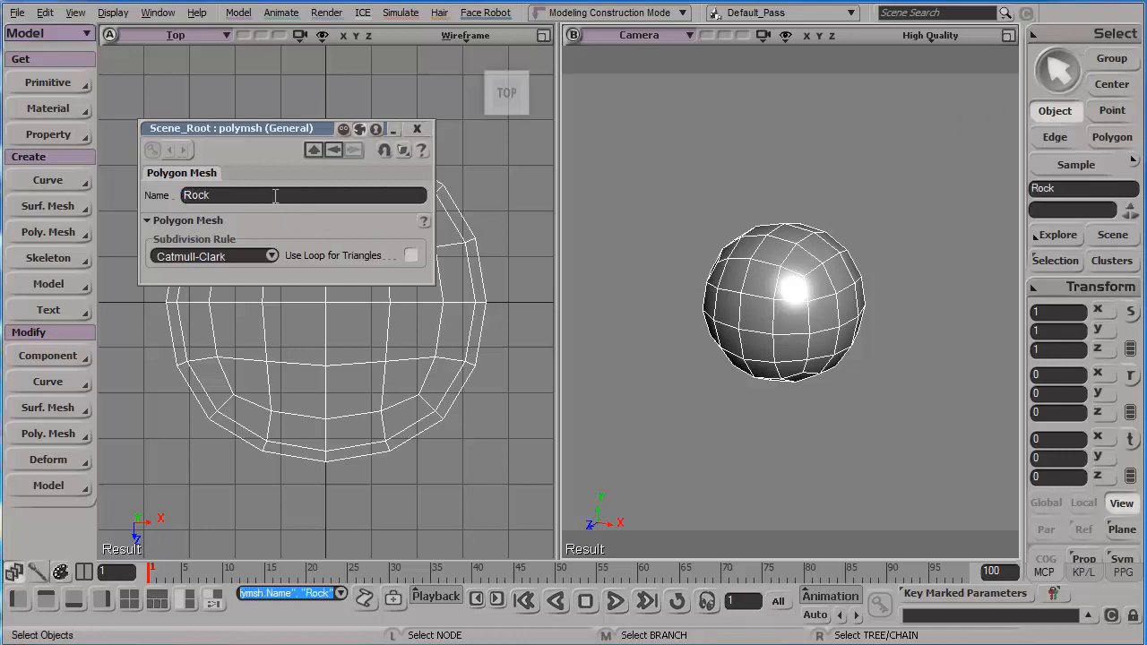
left_click(416, 128)
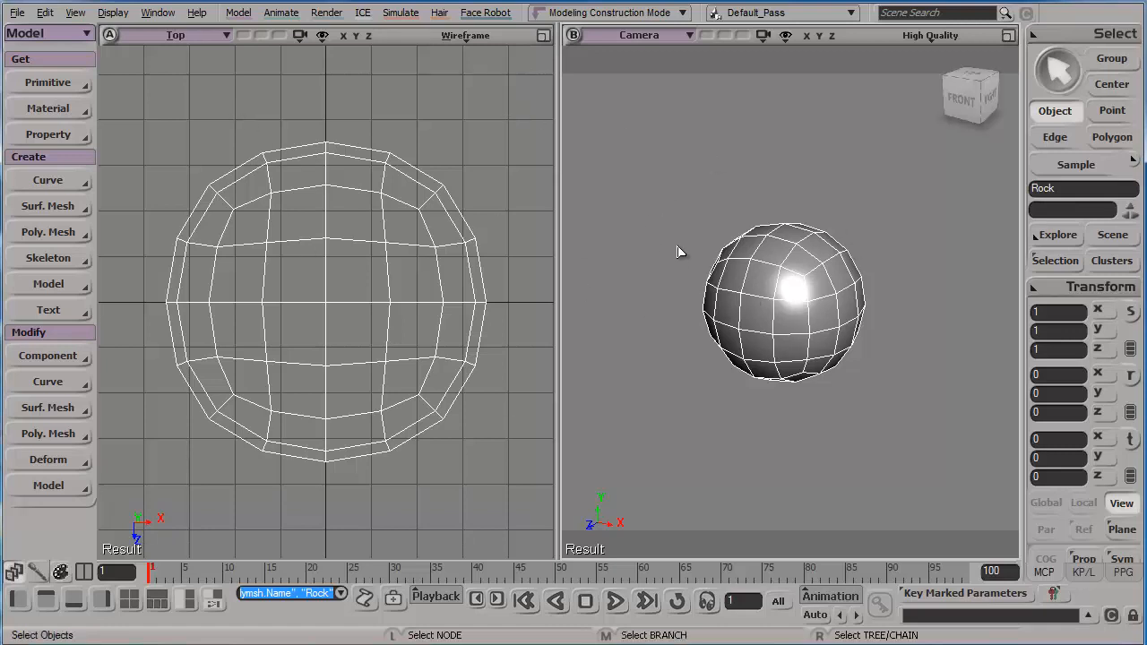
Step: Replace the Top view with the Render Tree and draw a square render region around the Rock in the Camera view
left_click(180, 36)
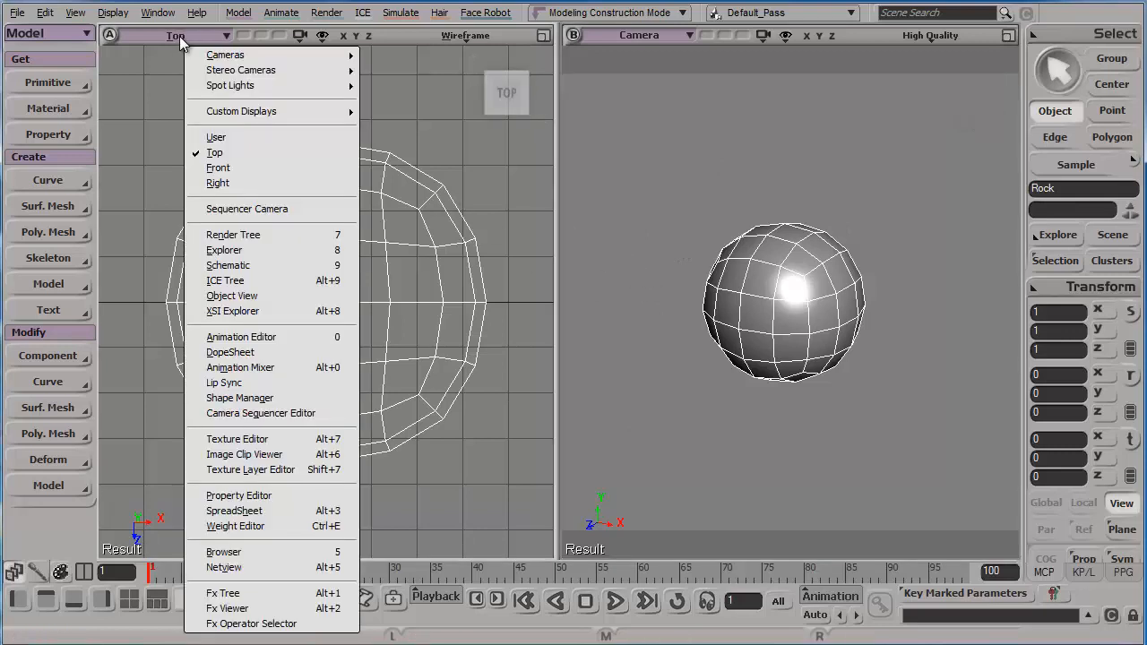
left_click(252, 238)
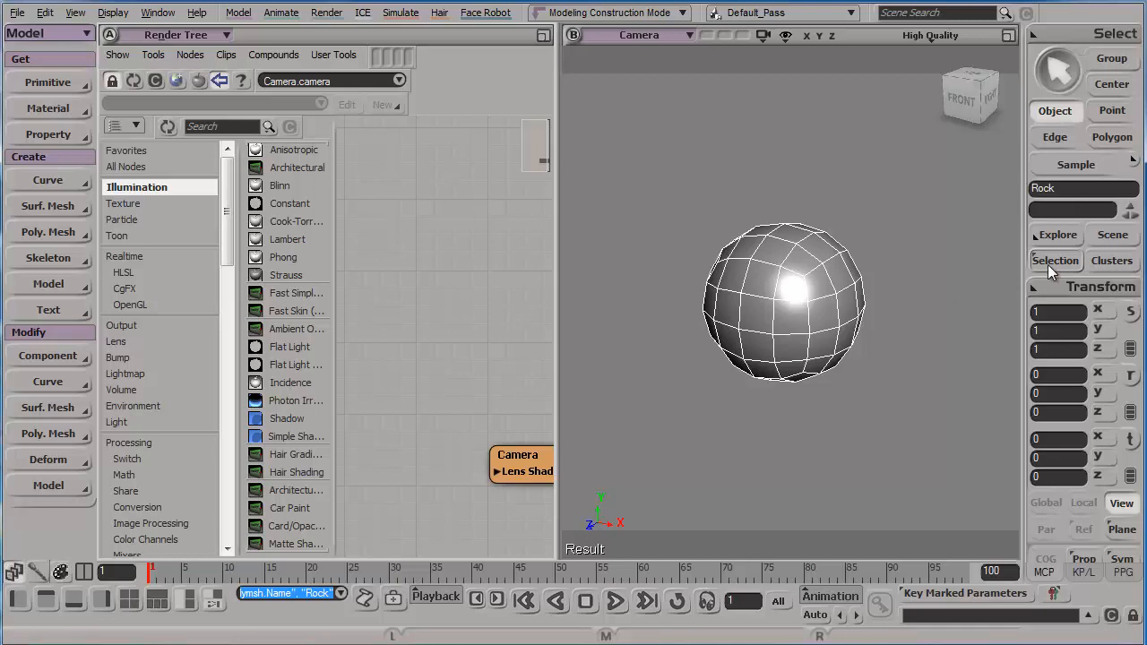
key("q")
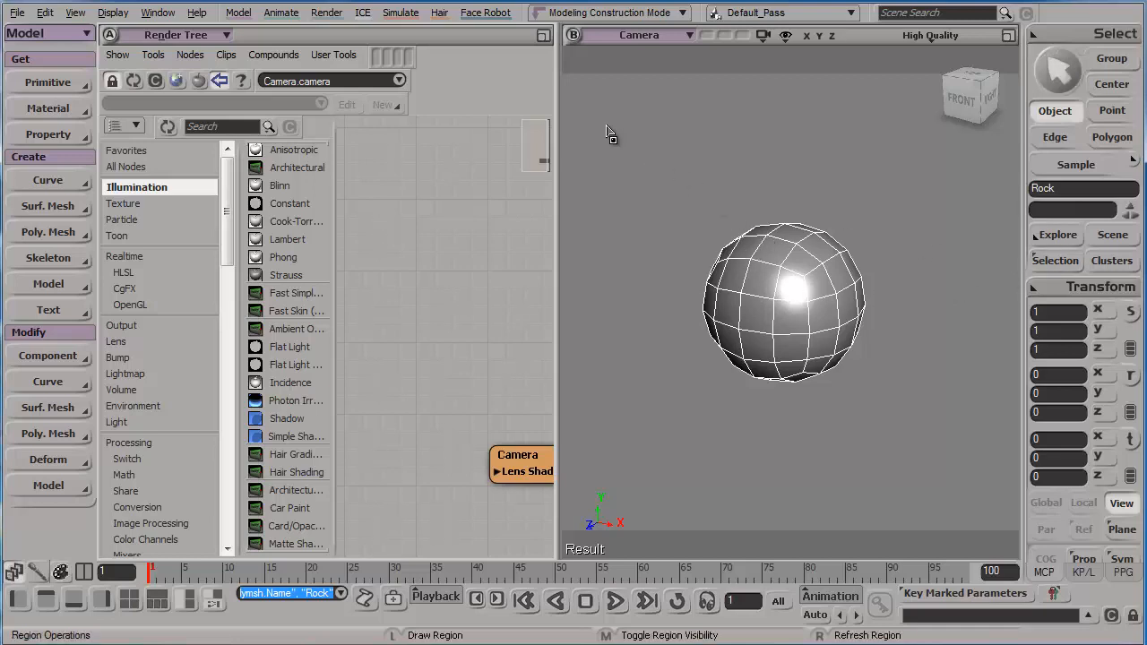
left_click_drag(593, 117, 963, 486)
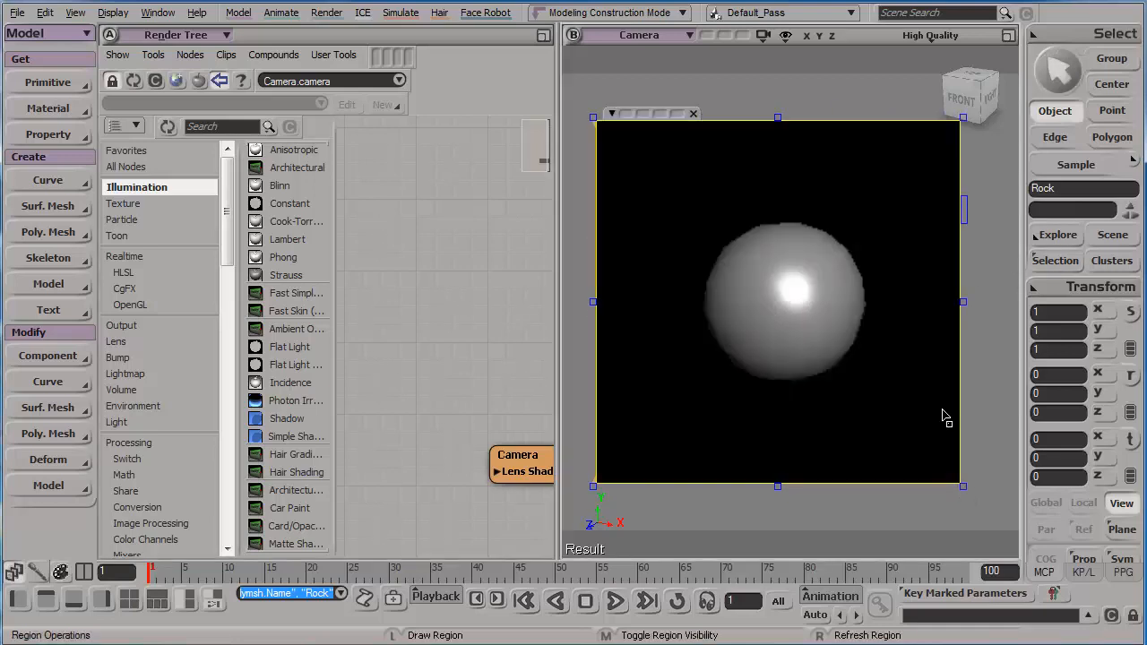
Step: Make the Rock's geometry approximation local and set its polygon mesh render subdivision level to 6
left_click(1057, 260)
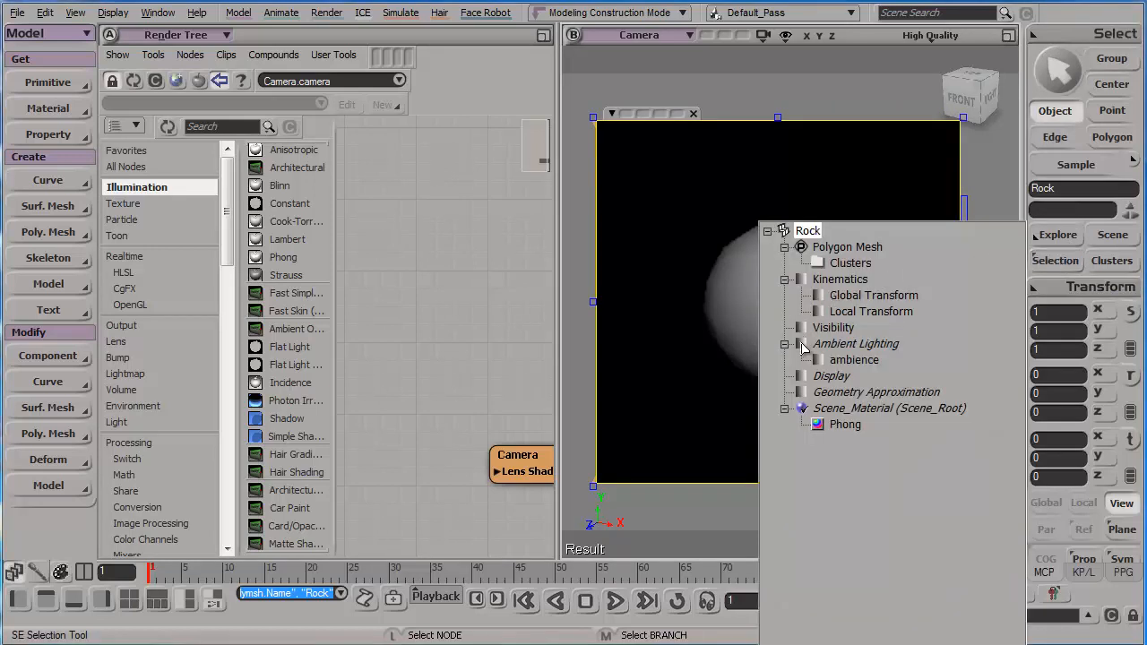
left_click(800, 393)
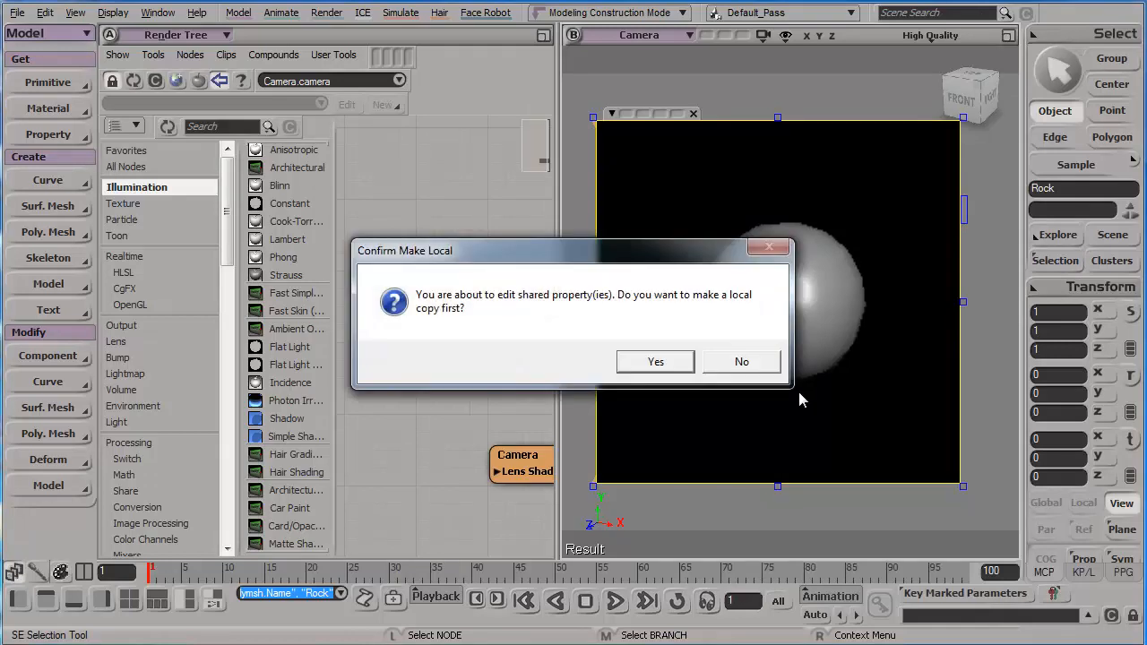
left_click(649, 356)
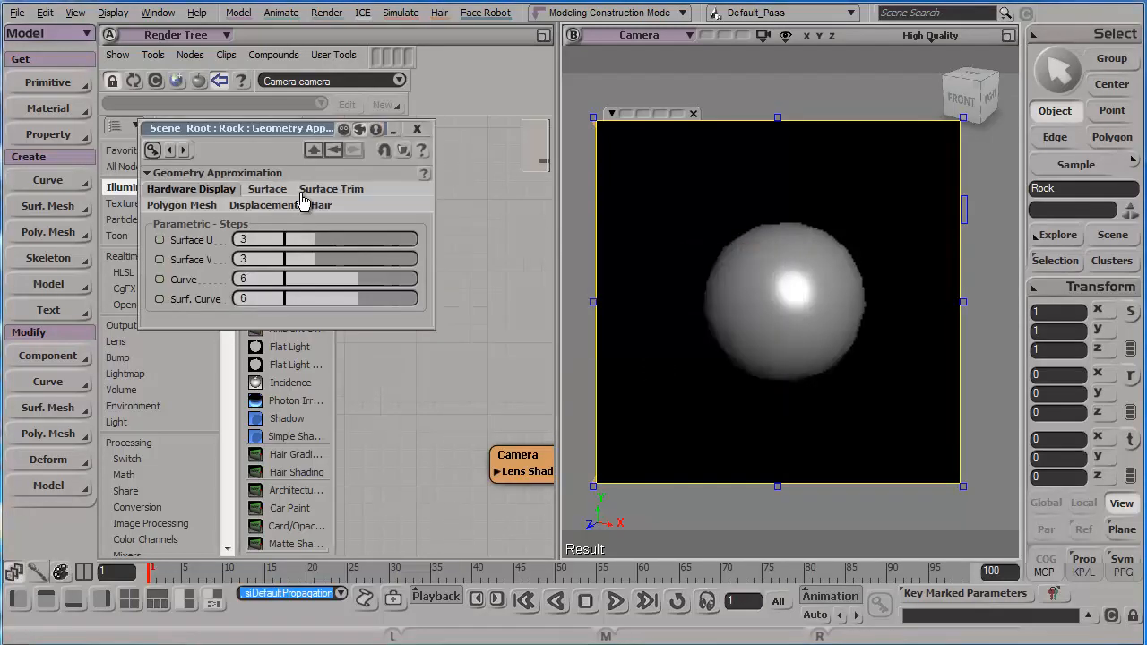
left_click(173, 206)
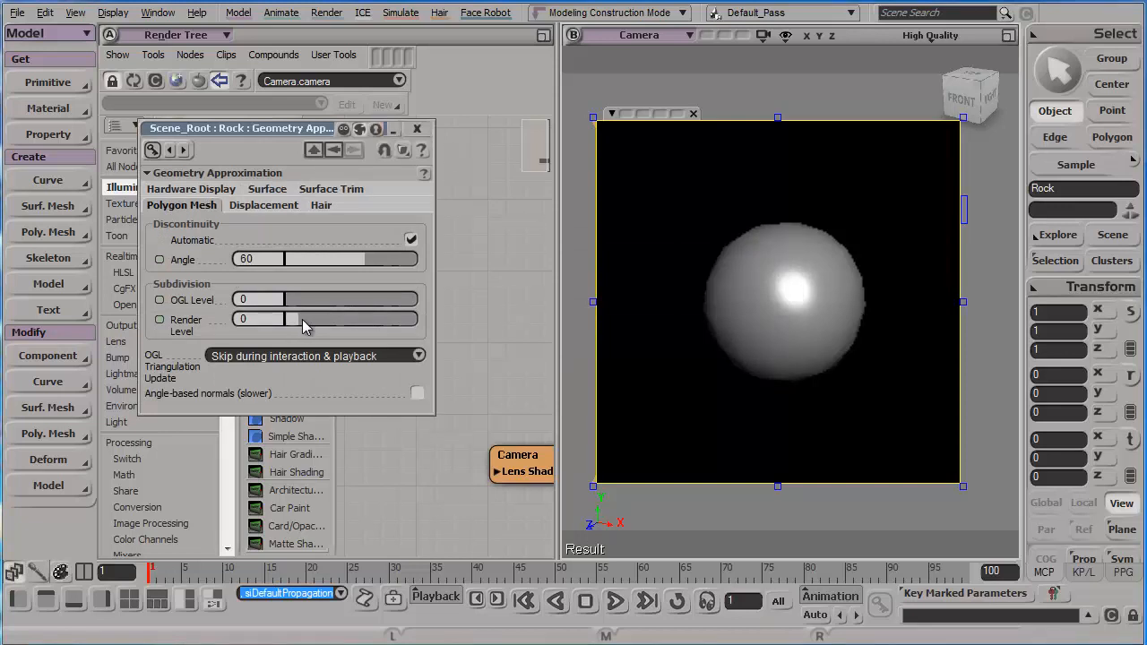
left_click_drag(302, 319, 426, 324)
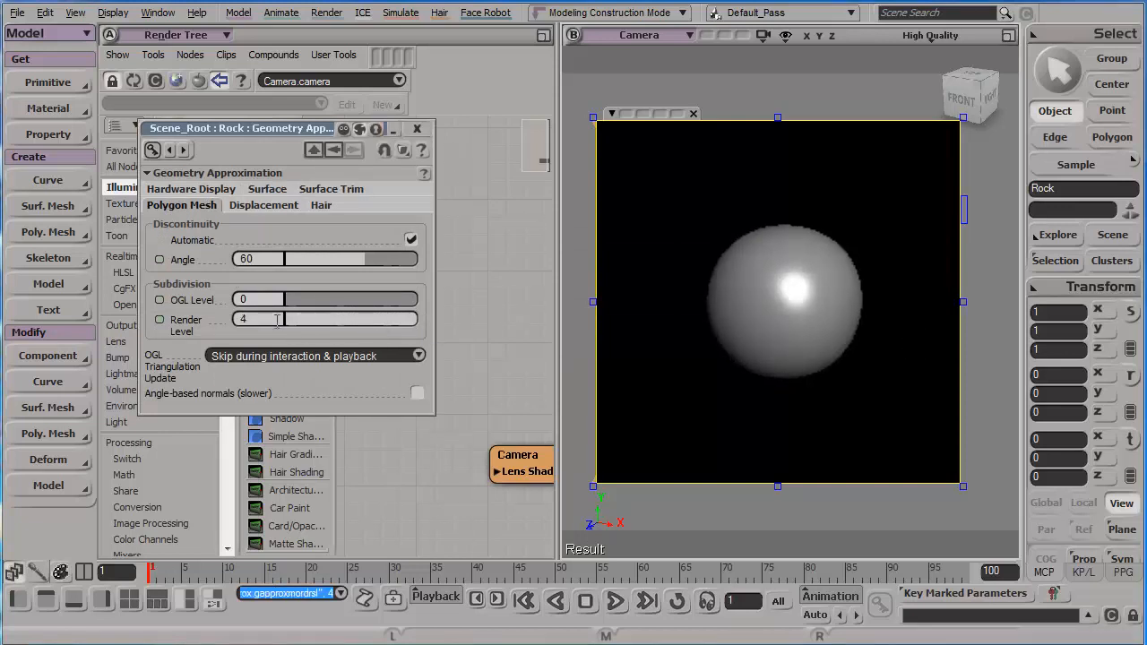
double_click(254, 319)
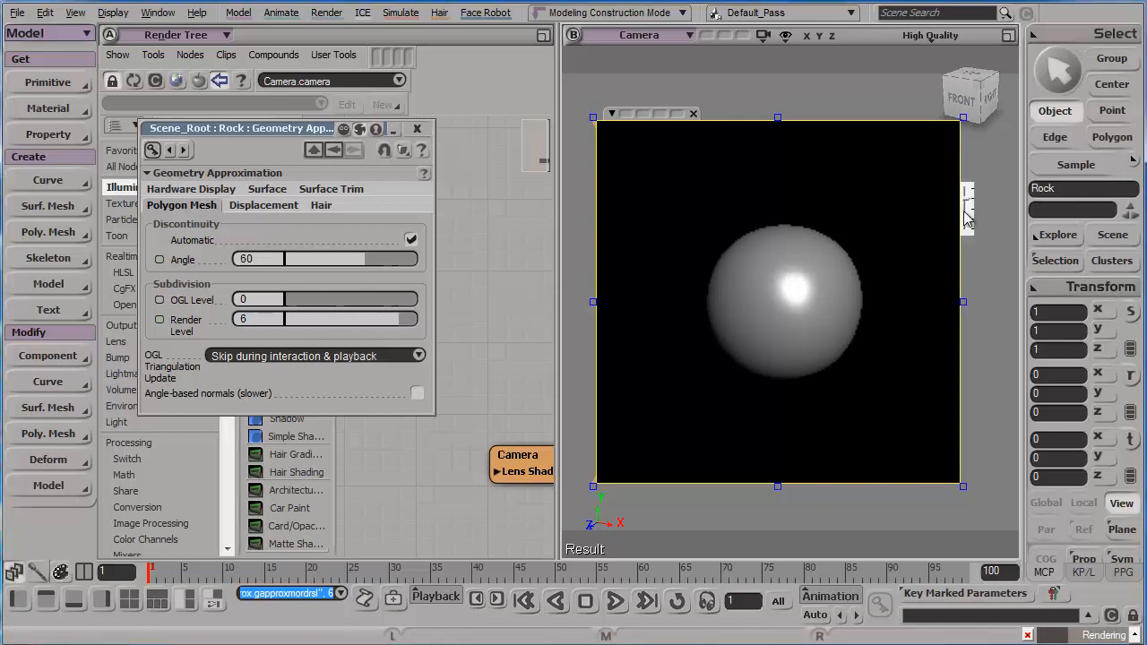
Step: Preview the Rock in a smaller render region in the Camera view, closing the geometry approximation settings and the region when done
key("q")
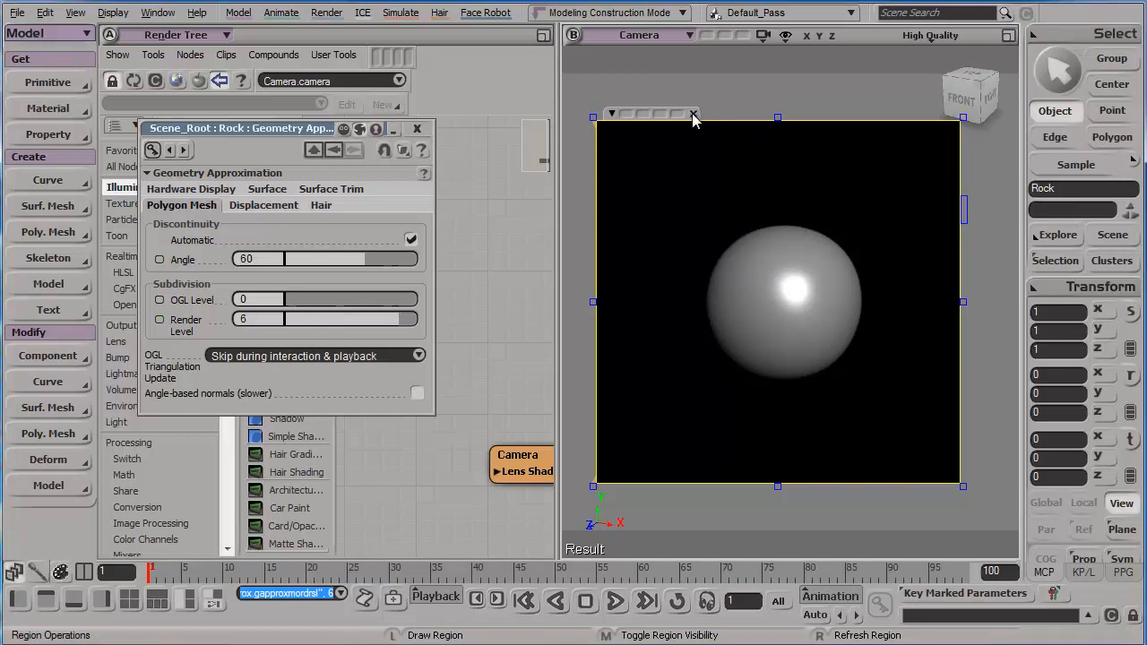
middle_click(696, 145)
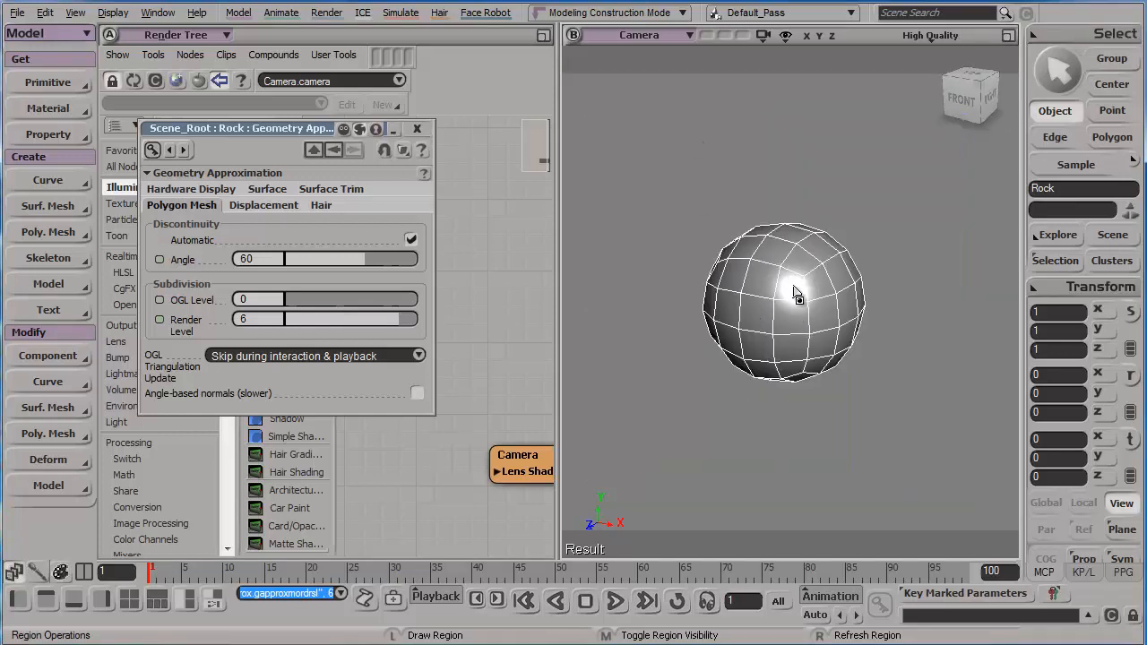
left_click_drag(651, 177, 926, 421)
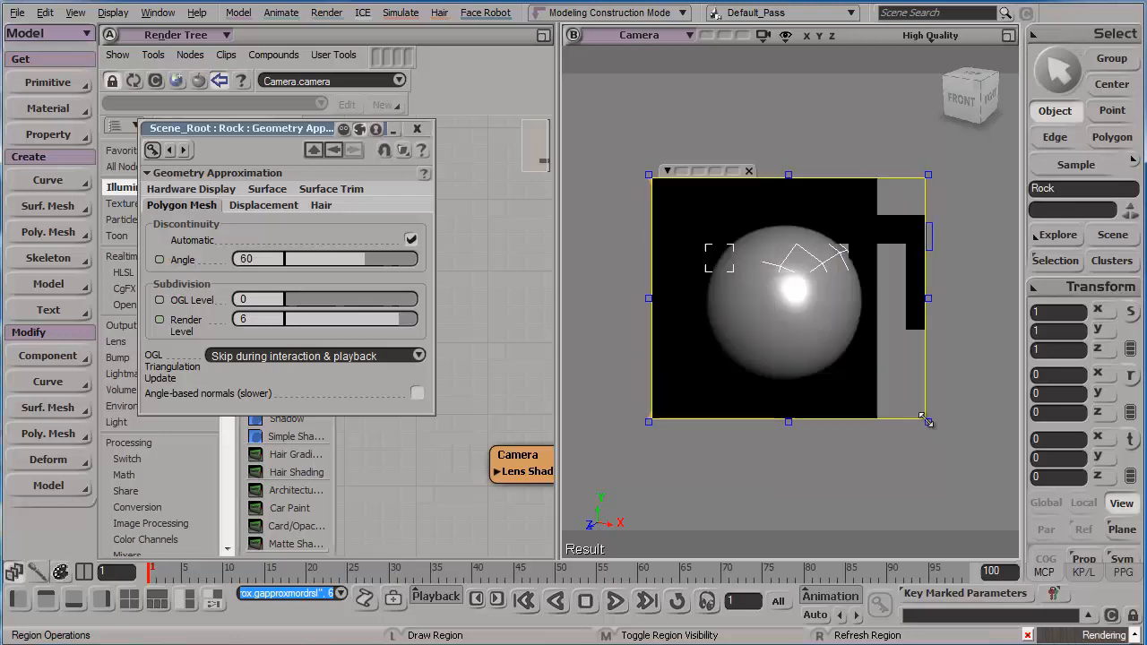
left_click(417, 130)
left_click(750, 170)
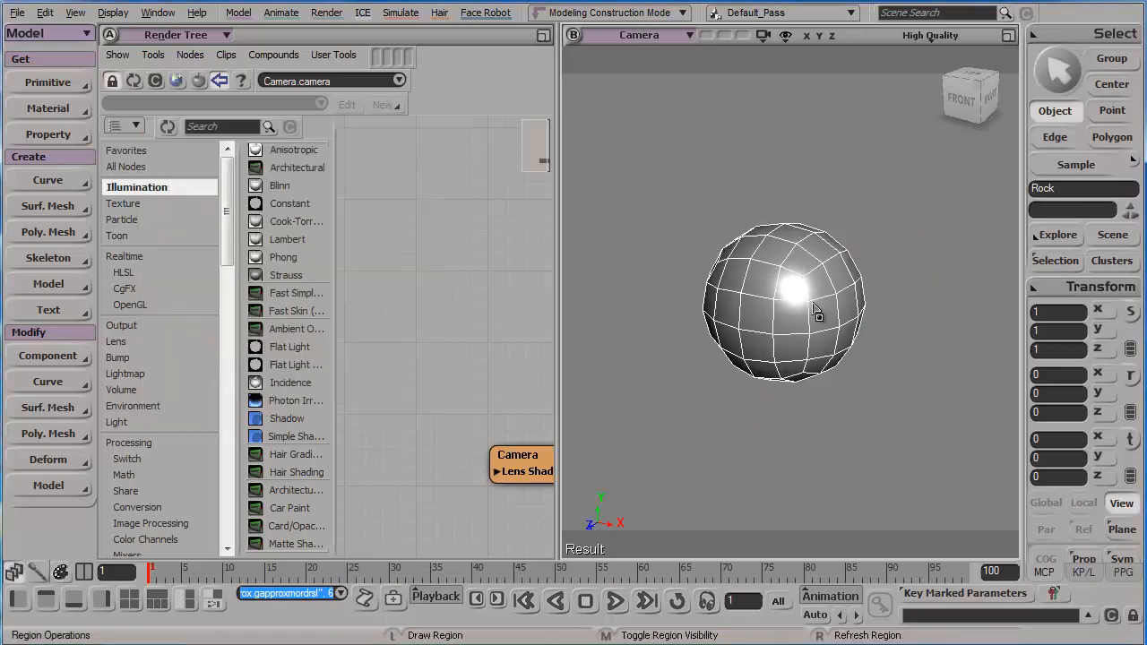
Step: Assign a Lambert material to the Rock with its default colours
key("v")
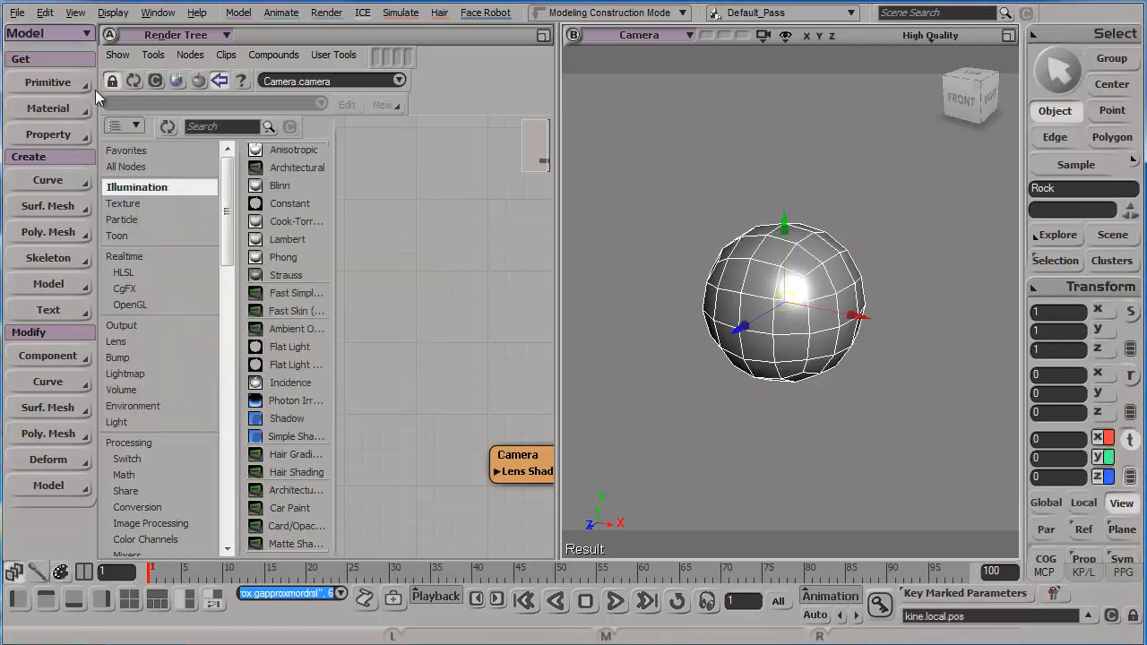
left_click(42, 110)
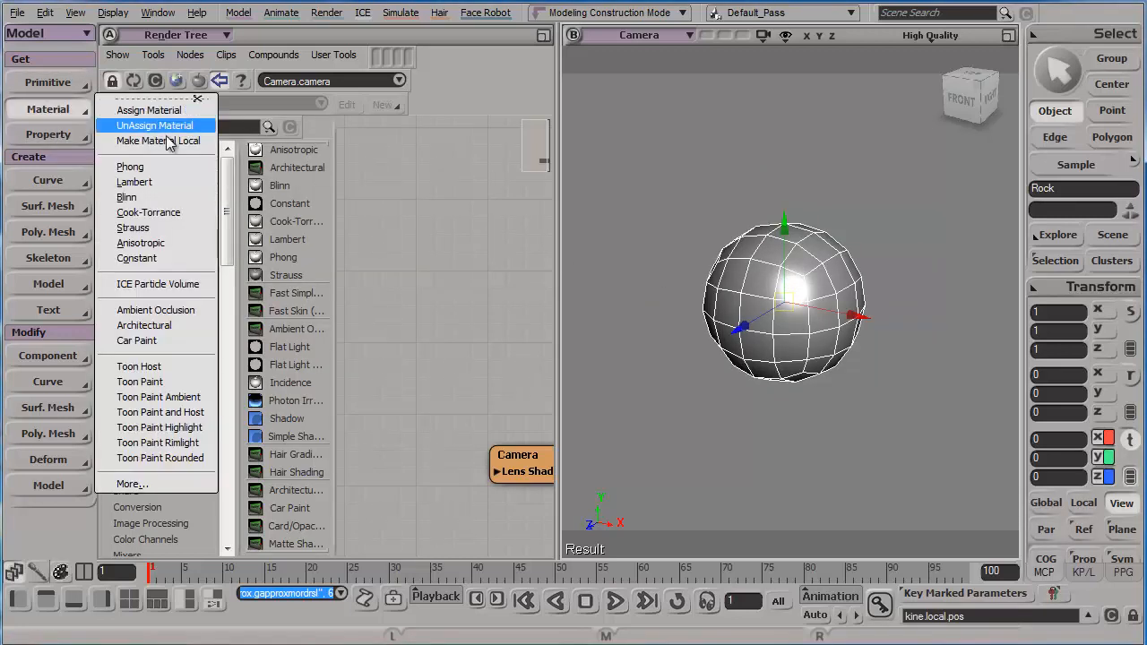
left_click(171, 181)
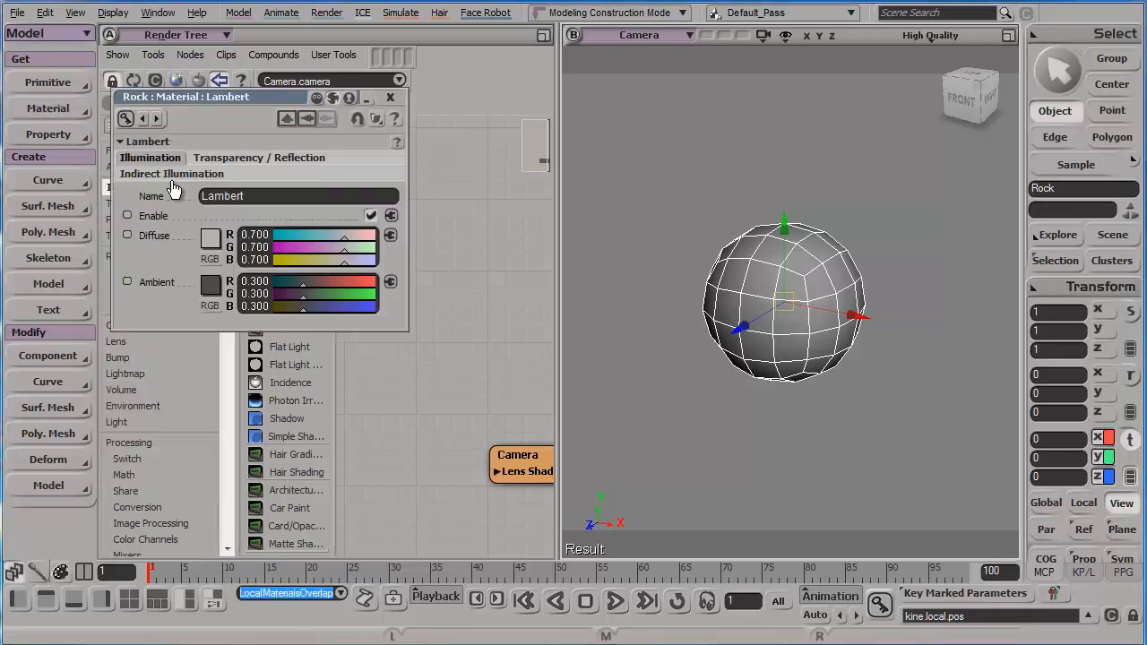
left_click(391, 97)
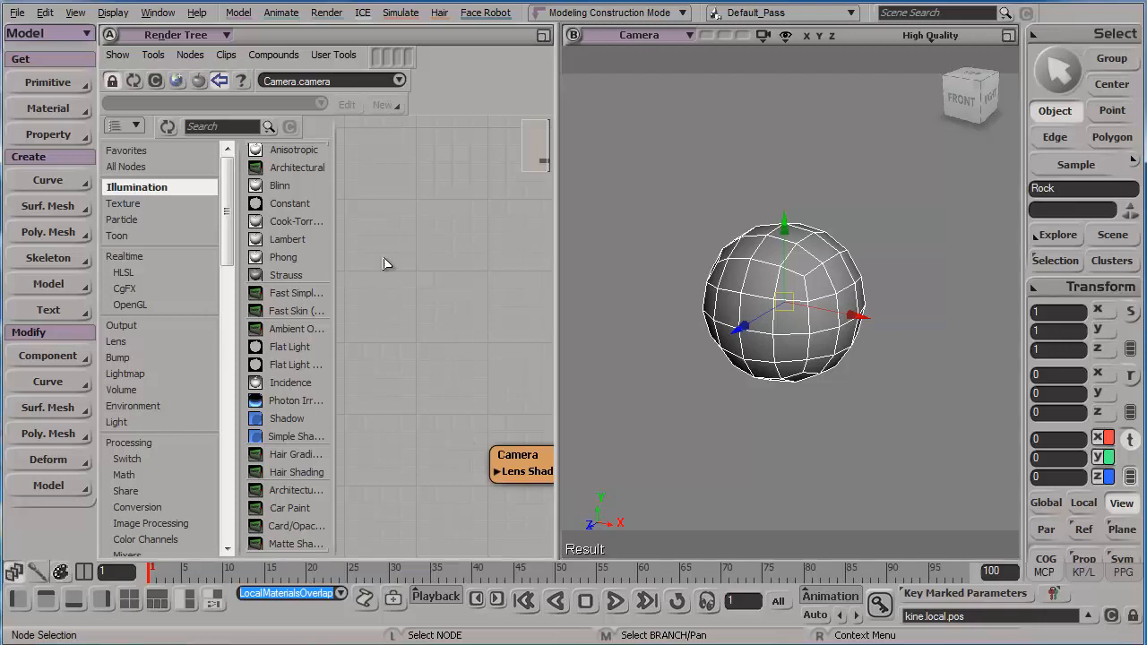
Step: Load the Rock's material into the Render Tree and space the Lambert and Material nodes apart
key("a")
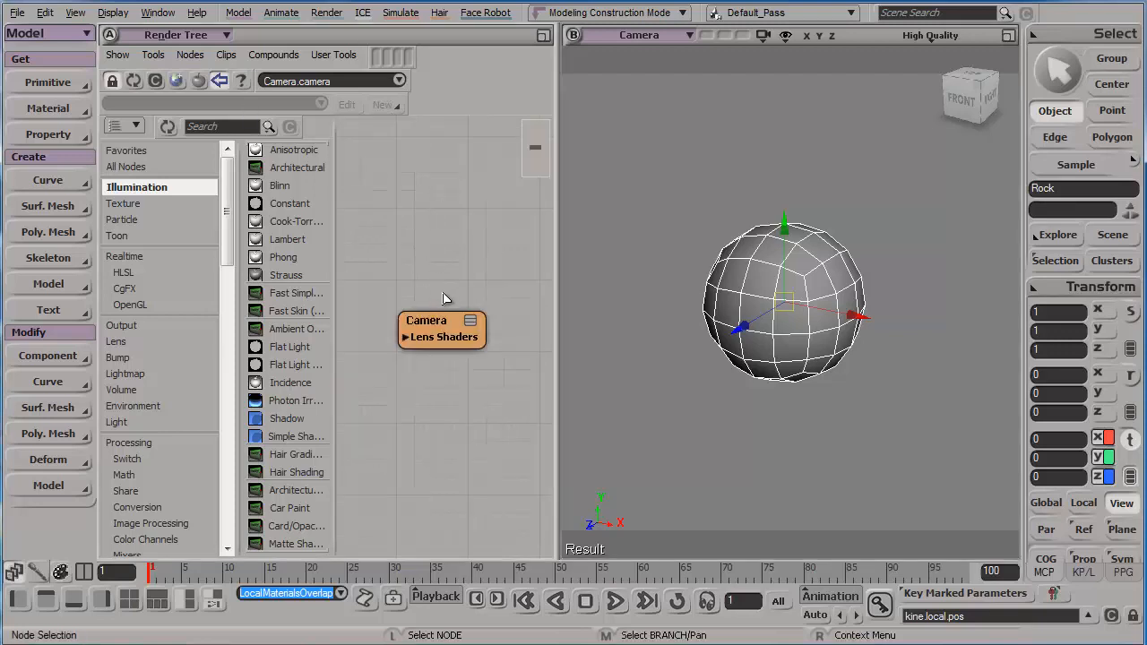
left_click(134, 81)
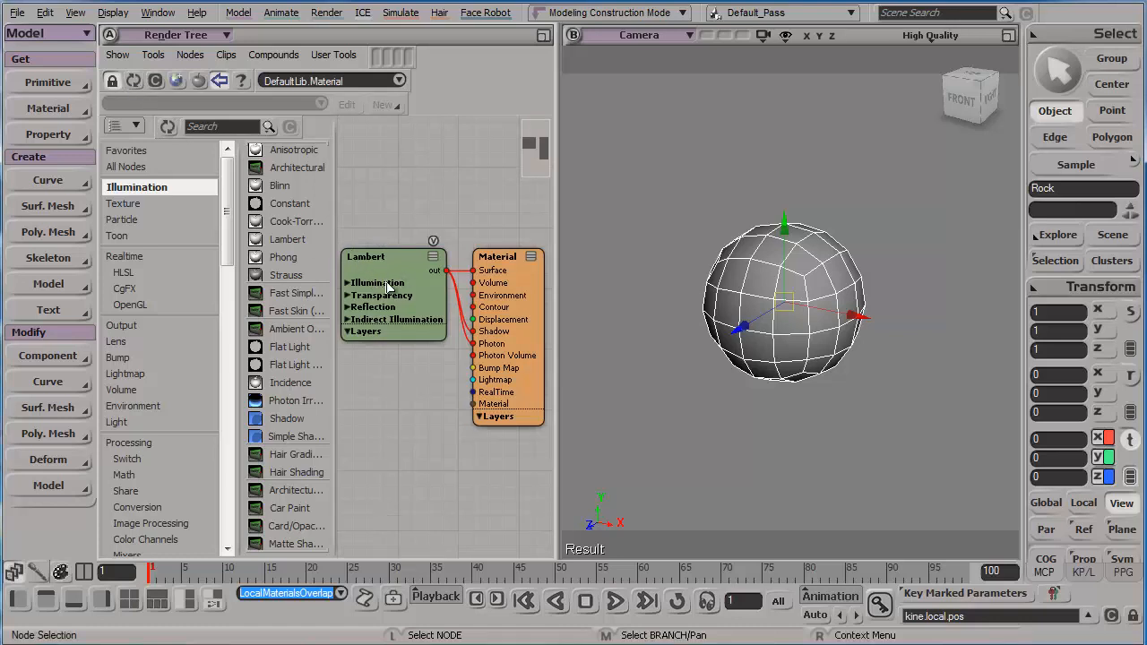
left_click_drag(389, 291, 400, 227)
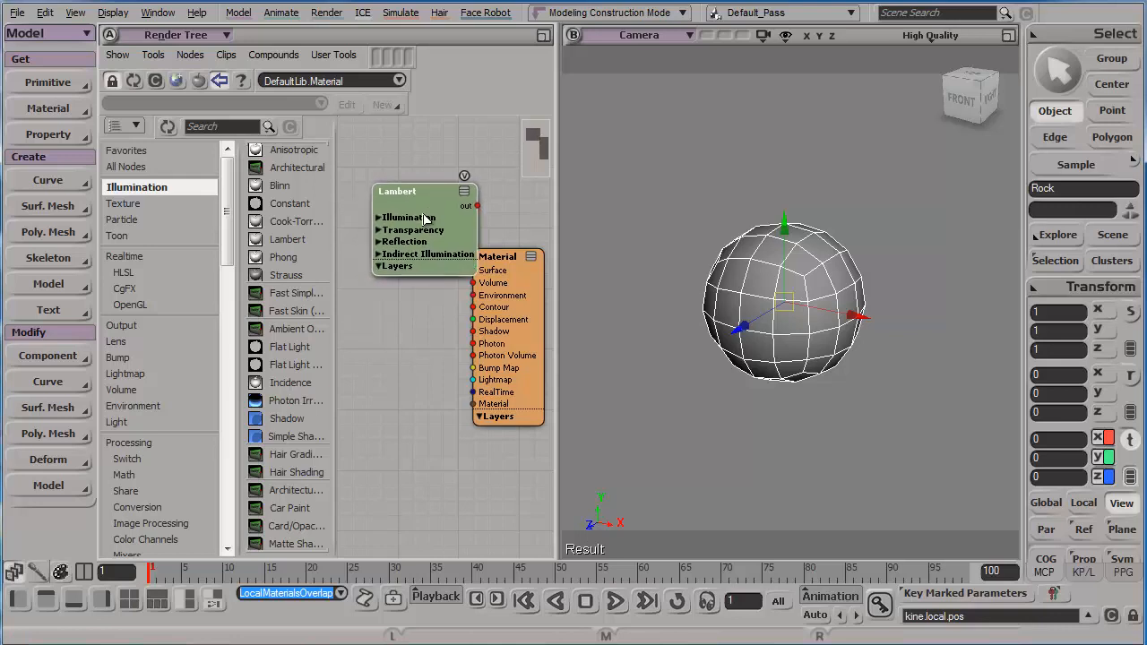
left_click_drag(497, 306, 527, 250)
left_click_drag(430, 251, 455, 285)
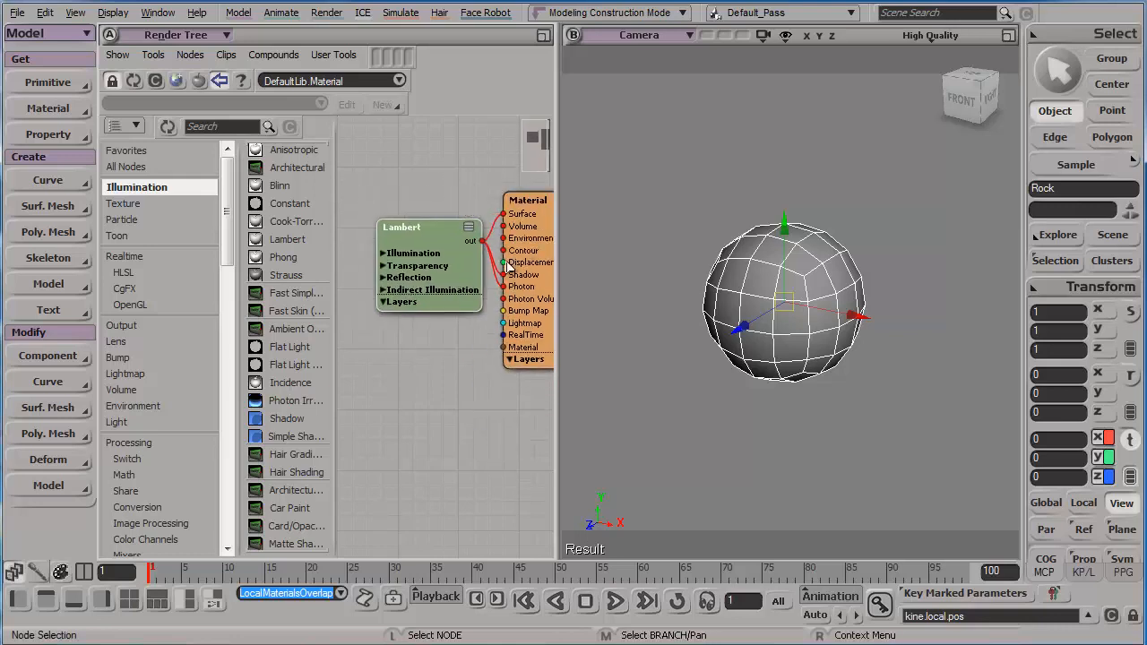
left_click_drag(526, 268, 517, 269)
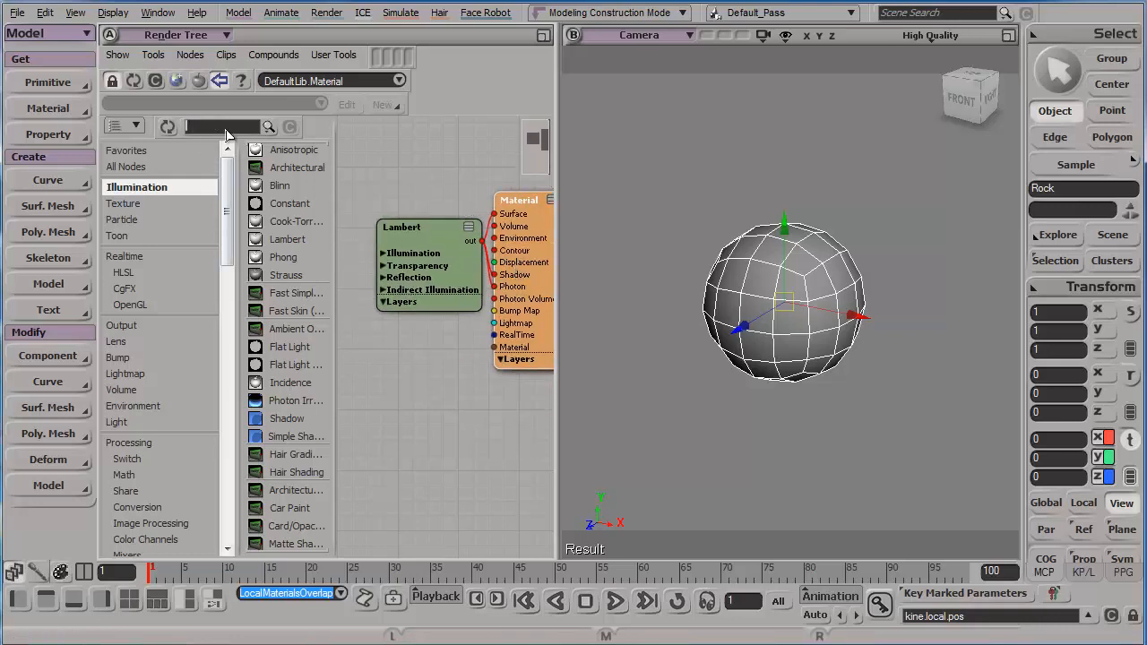
Step: Find and add a Cell texture node and connect its output to the Material's Displacement input
type("ell")
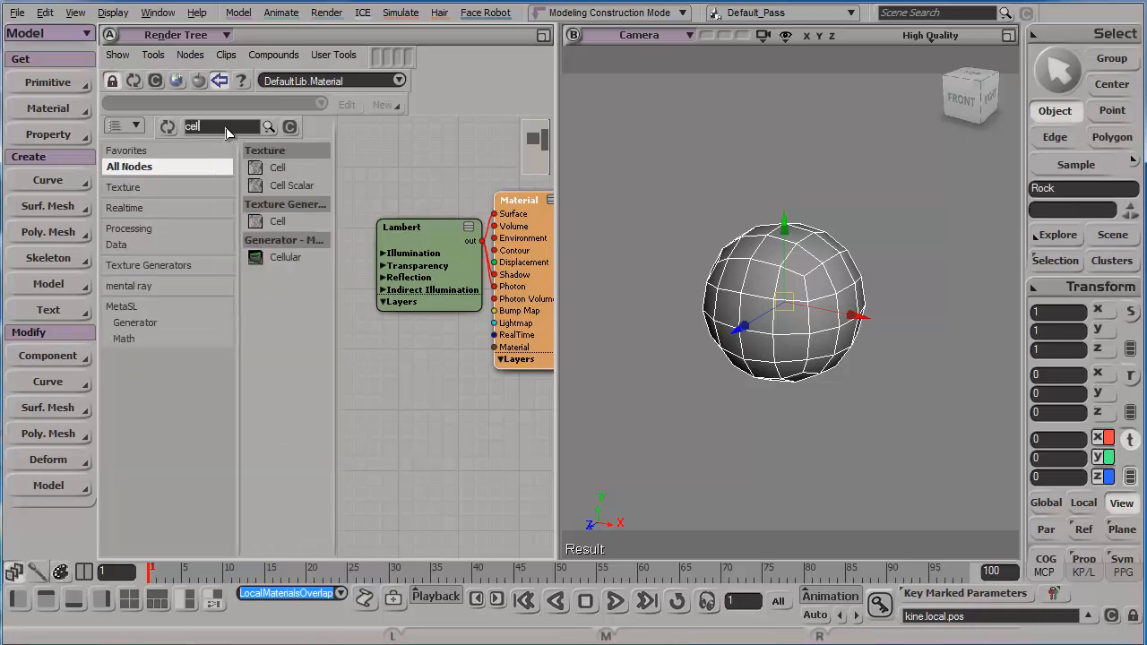
left_click_drag(276, 169, 367, 364)
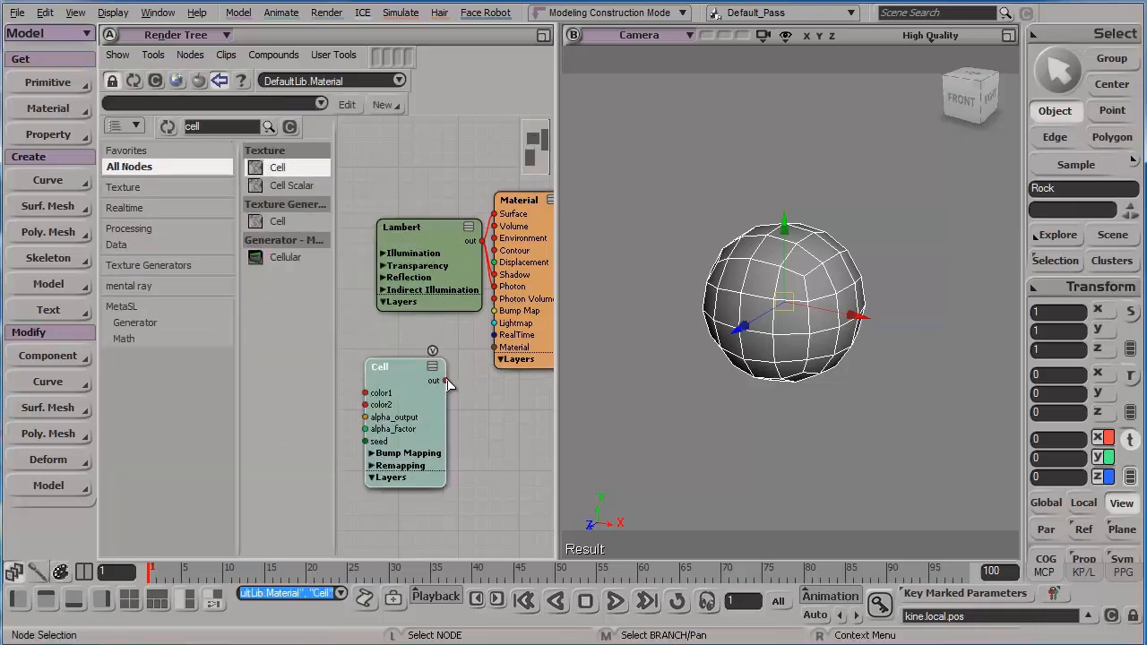
left_click_drag(446, 381, 494, 262)
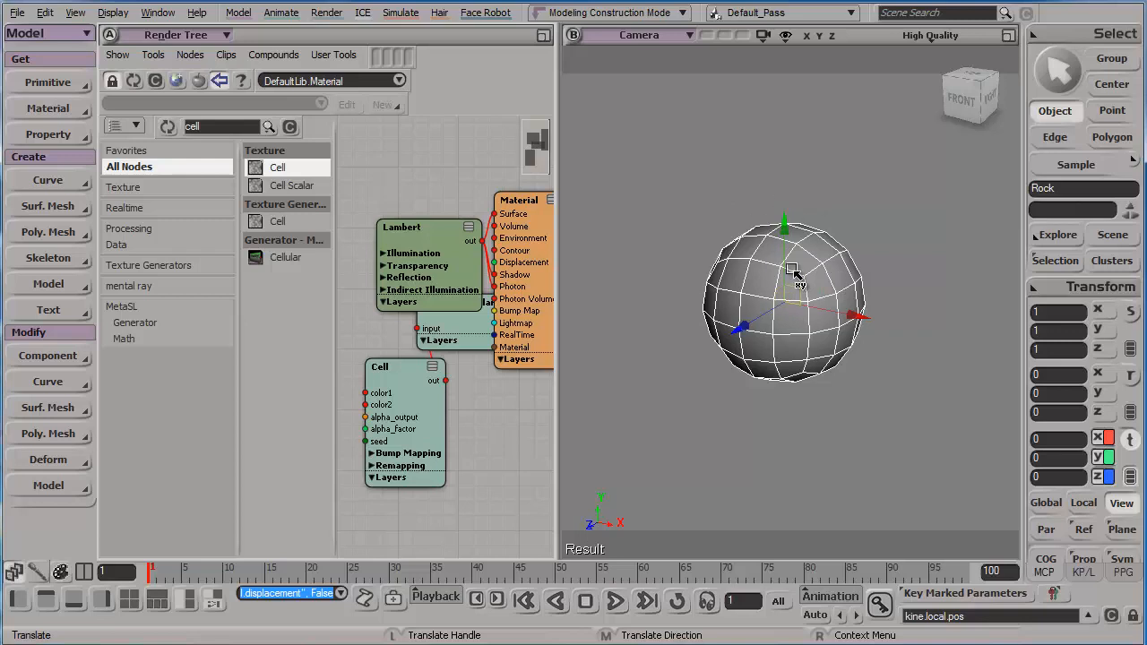
Step: Draw a square render region around the Rock in the Camera view and turn the view to the front
key("q")
left_click_drag(614, 124, 970, 482)
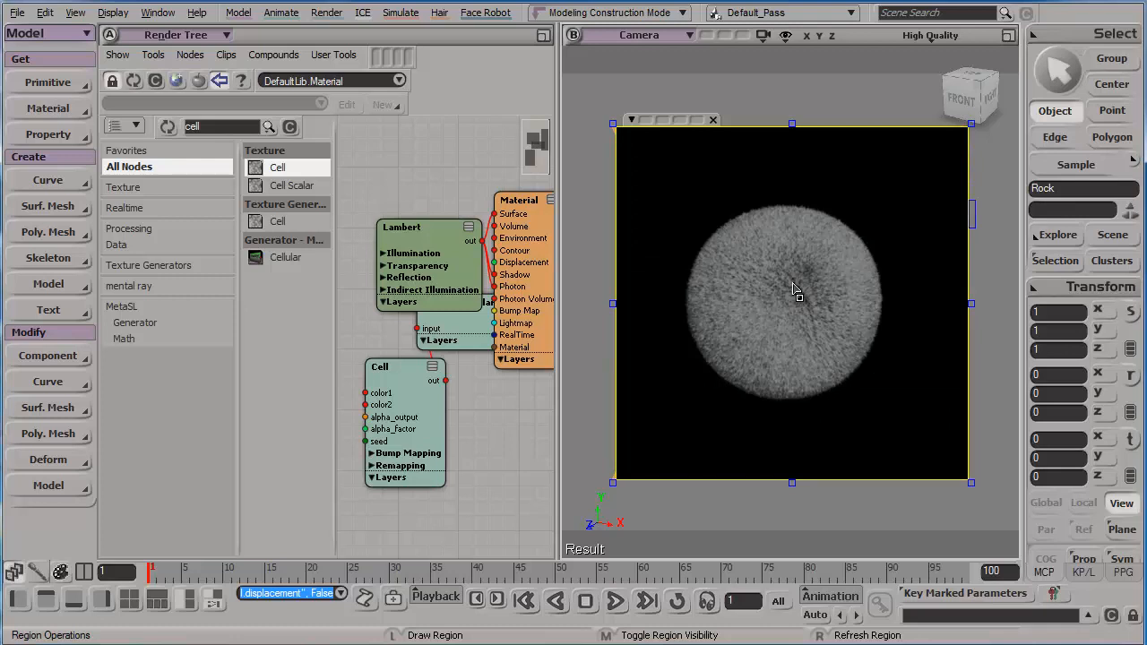
key("alt+z")
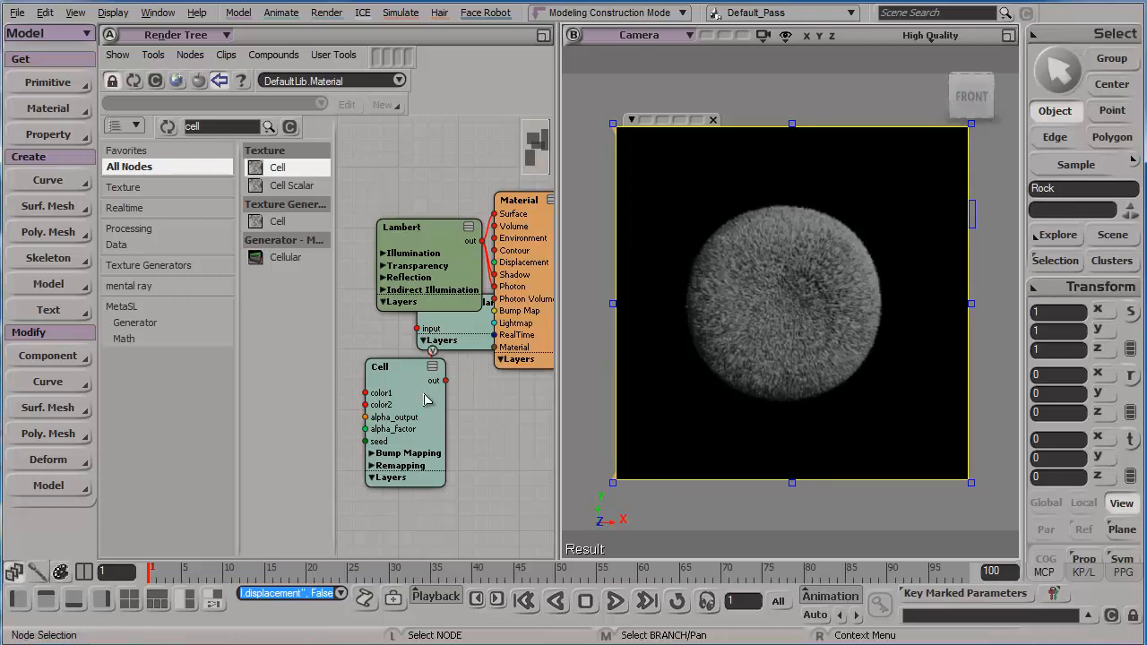
Step: Move the Cell and Color_to_Scalar nodes out from under the Lambert node and open the Cell texture's advanced settings
left_click_drag(425, 400, 397, 397)
left_click_drag(430, 333, 425, 388)
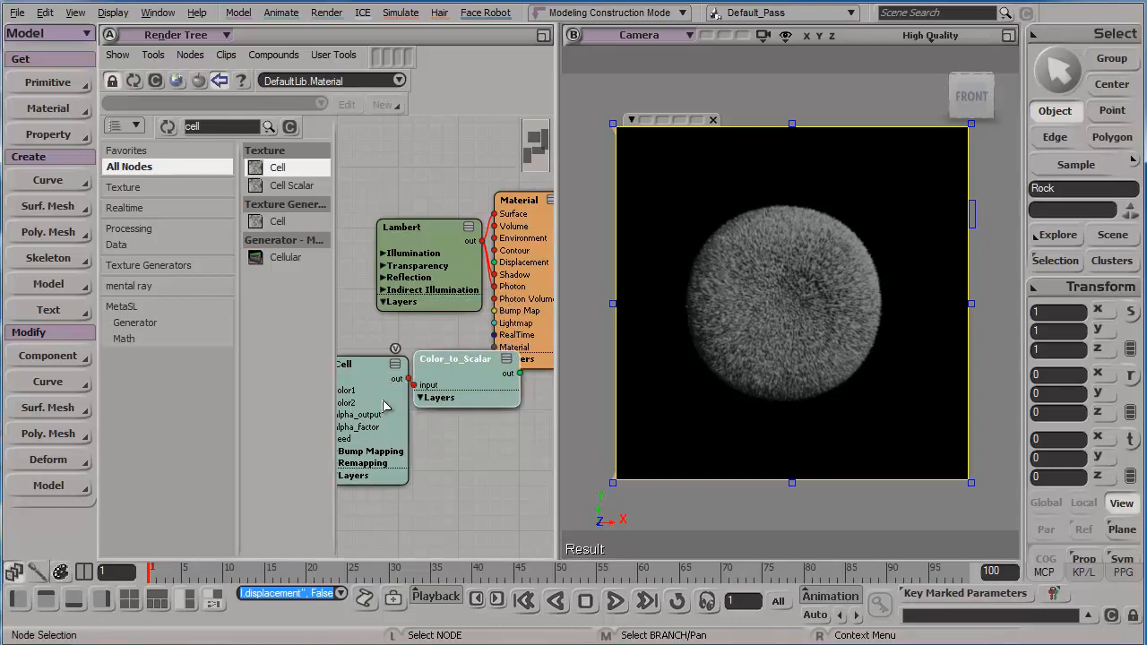
double_click(384, 406)
left_click(408, 92)
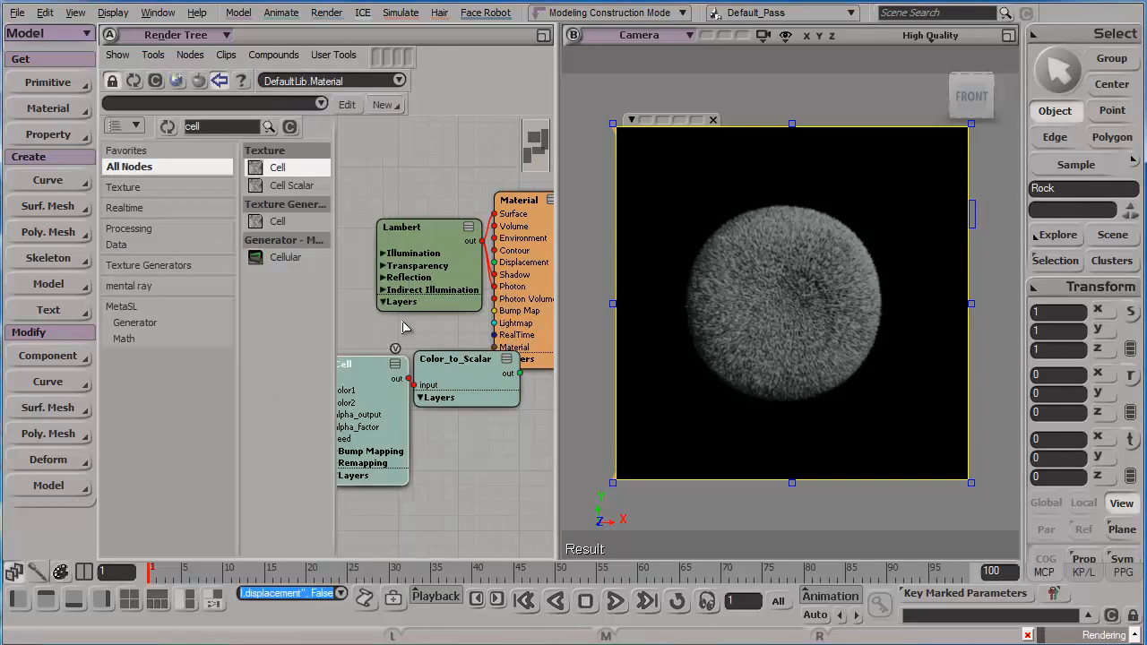
left_click_drag(394, 396, 399, 366)
double_click(398, 366)
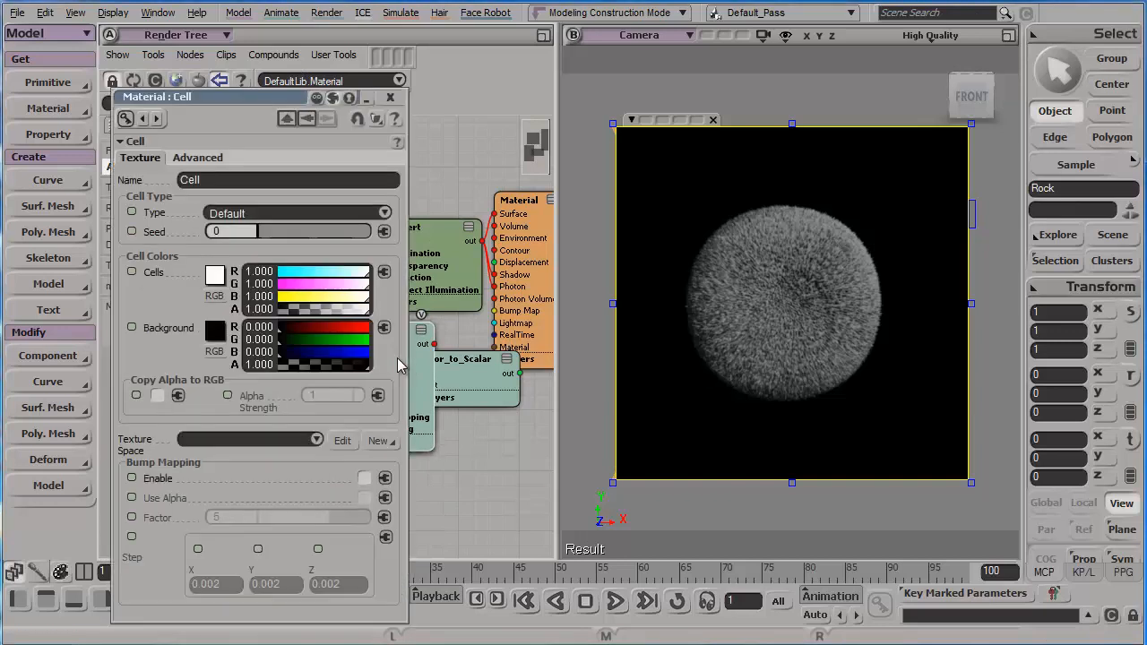
left_click(207, 159)
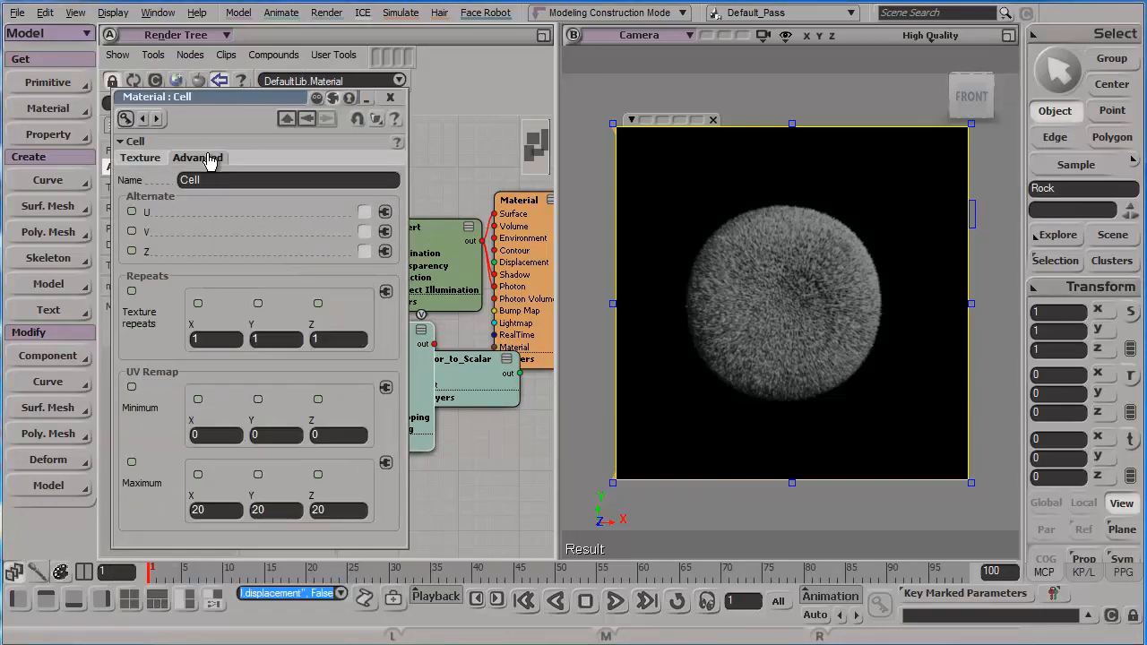
Step: Set the Cell texture's UV remap maximum to 1 in X, Y and Z
left_click_drag(223, 510, 164, 508)
type("1")
key("Tab")
type("1")
key("Tab")
type("1")
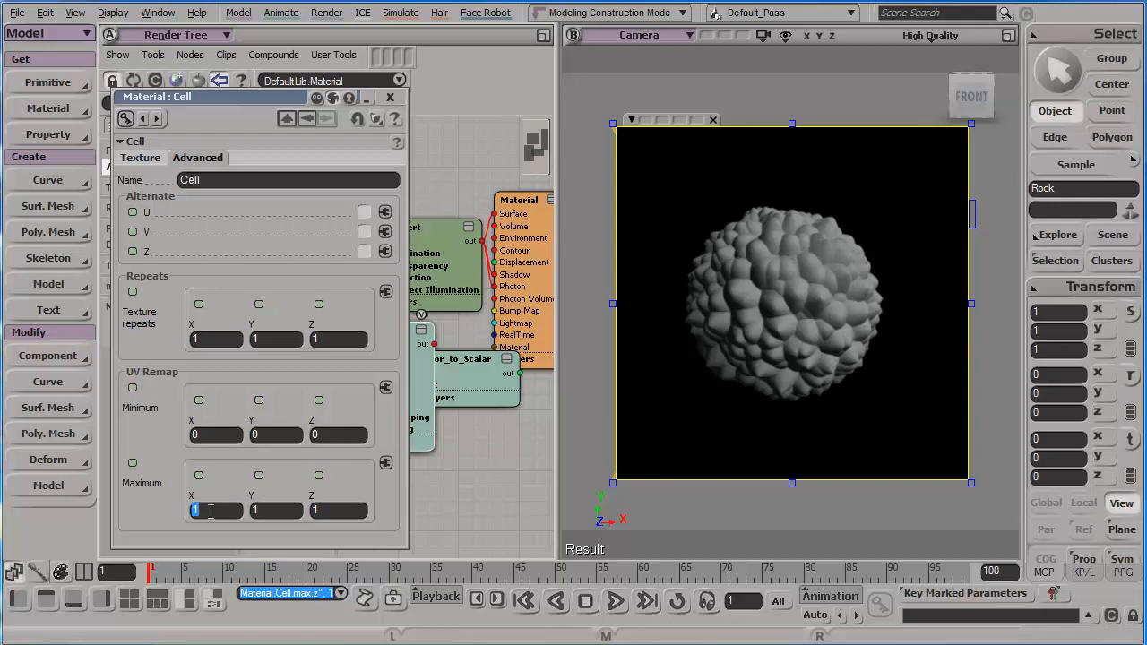
Step: Set the Cell texture's UV remap maximum to 0.2 in X, Y and Z and close its properties
key("Tab")
type(".2")
key("Tab")
type(".2")
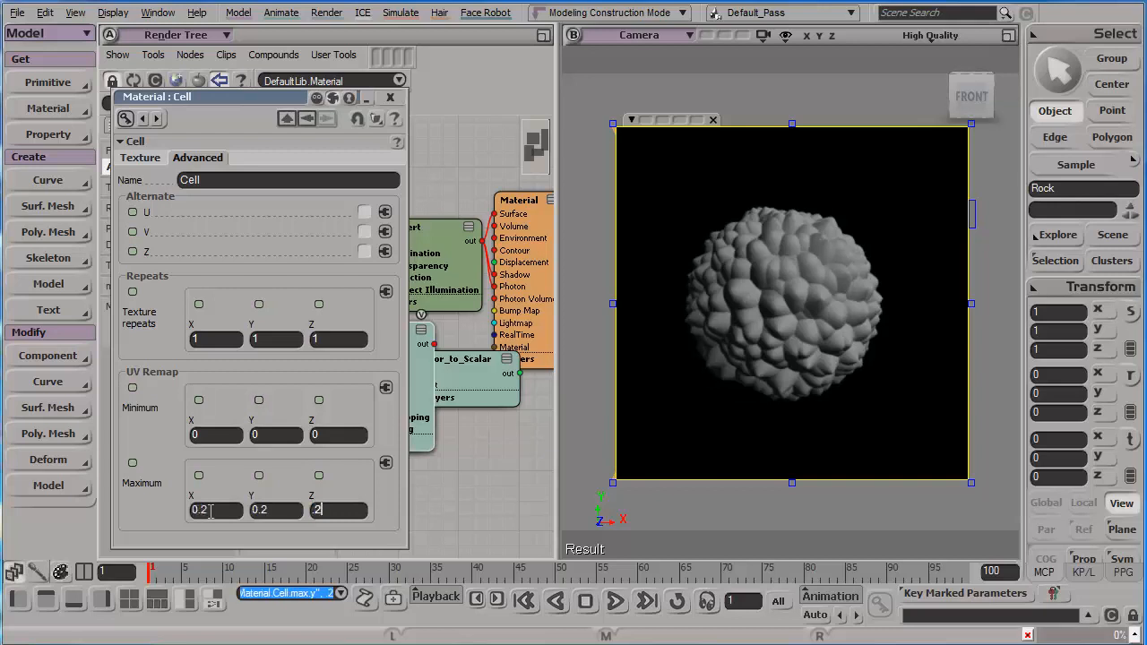
key("Return")
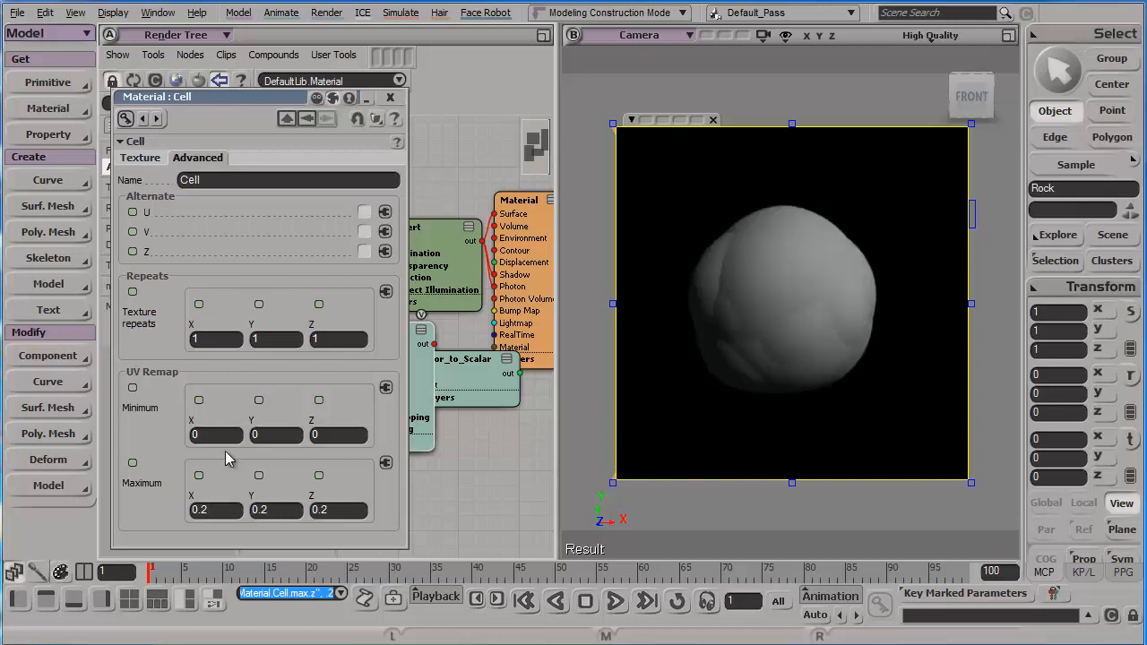
left_click(387, 99)
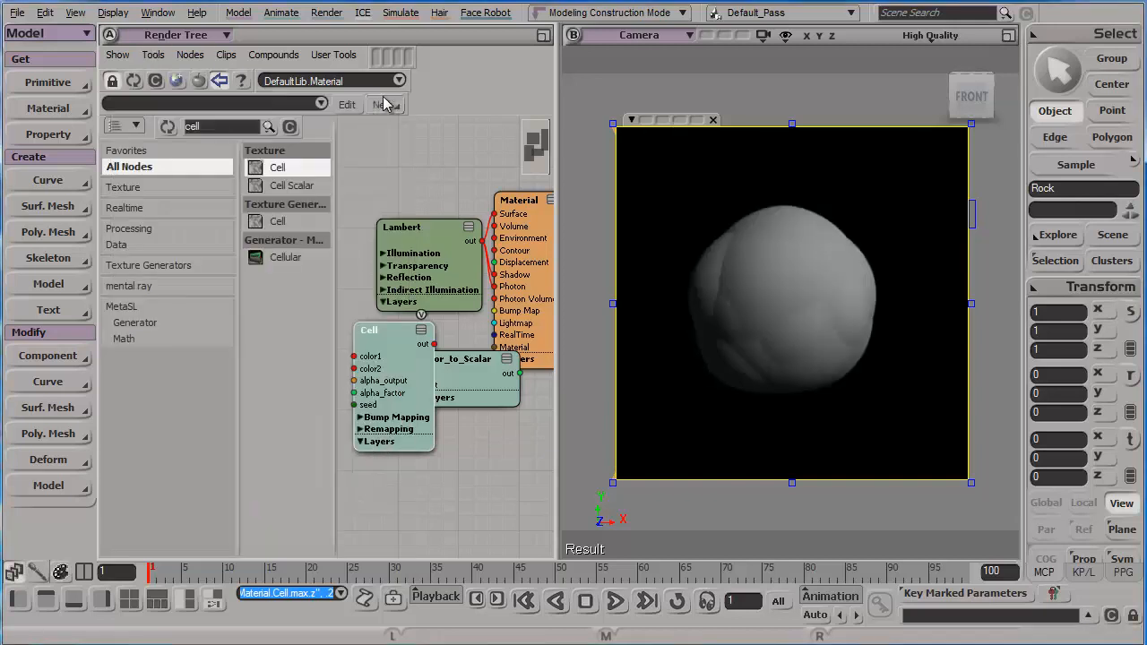
Step: Spread out the Cell, Color_to_Scalar and Material nodes so they no longer overlap in the Render Tree
left_click_drag(430, 329, 379, 334)
left_click_drag(505, 352, 473, 345)
left_click_drag(514, 297, 535, 295)
left_click_drag(452, 354, 473, 354)
Step: Insert a Scalar Change Range node between Color_to_Scalar and the Material's Displacement input, and arrange it beside the Material node
double_click(220, 132)
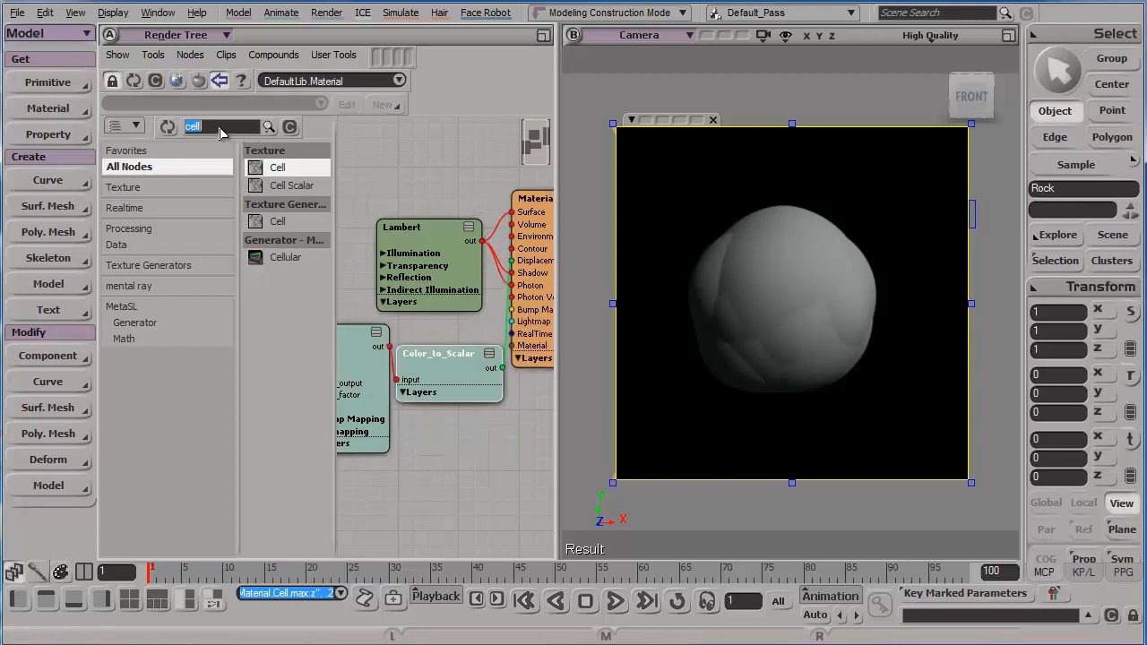
key("ctrl+z")
type("s")
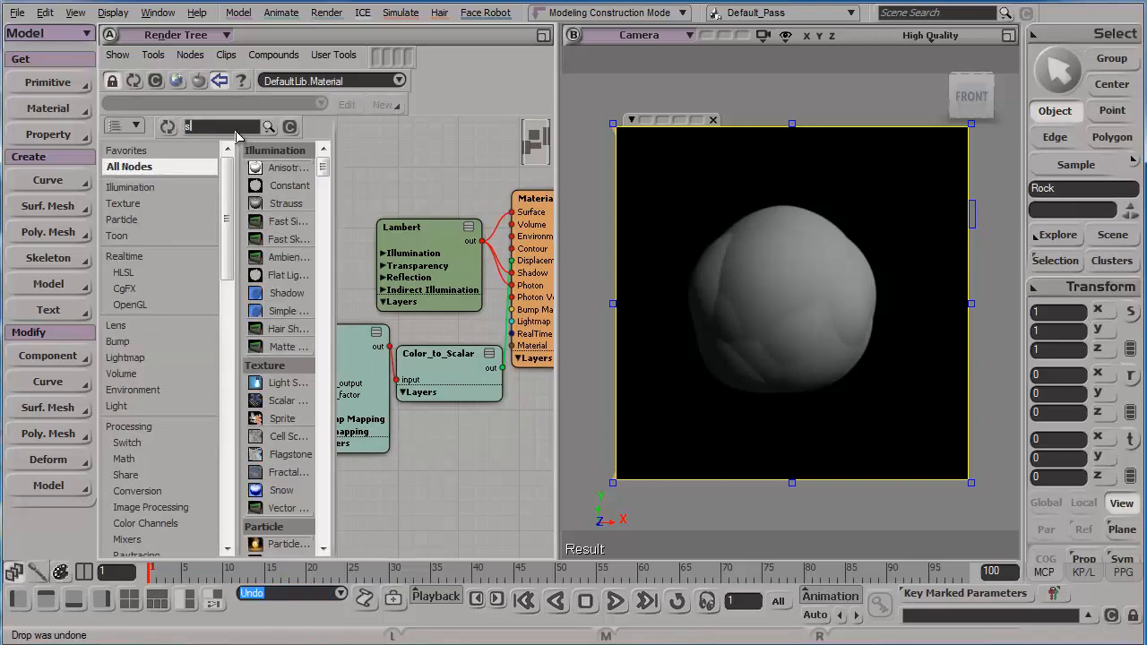
type("calar cha")
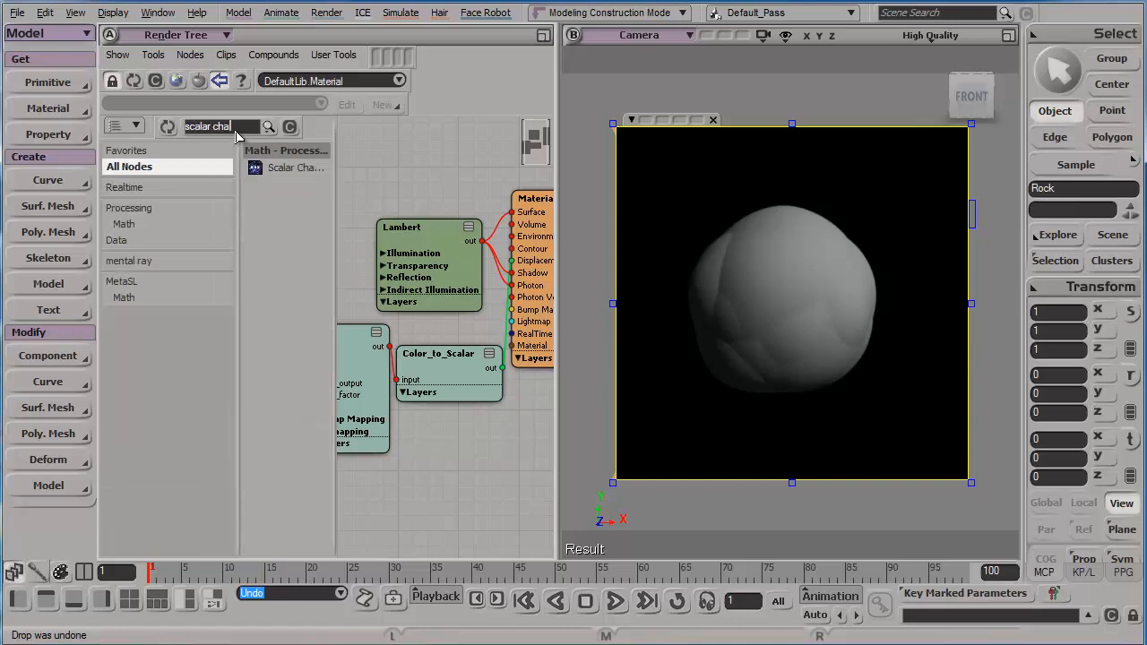
left_click_drag(268, 167, 505, 323)
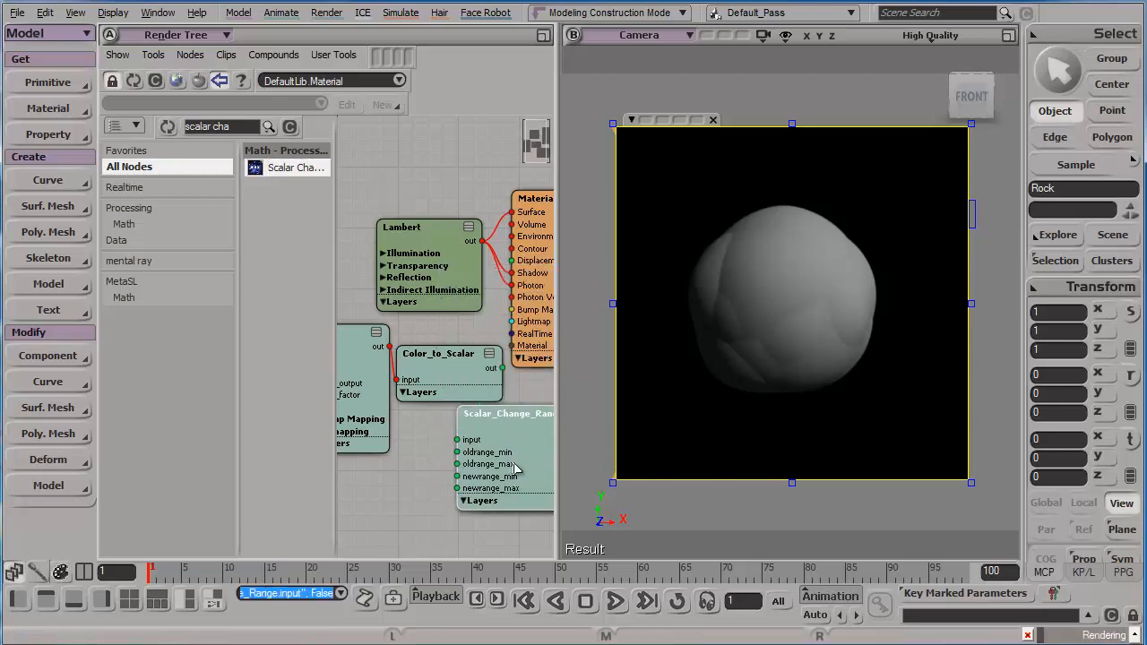
left_click_drag(425, 374, 361, 386)
left_click_drag(493, 426, 392, 347)
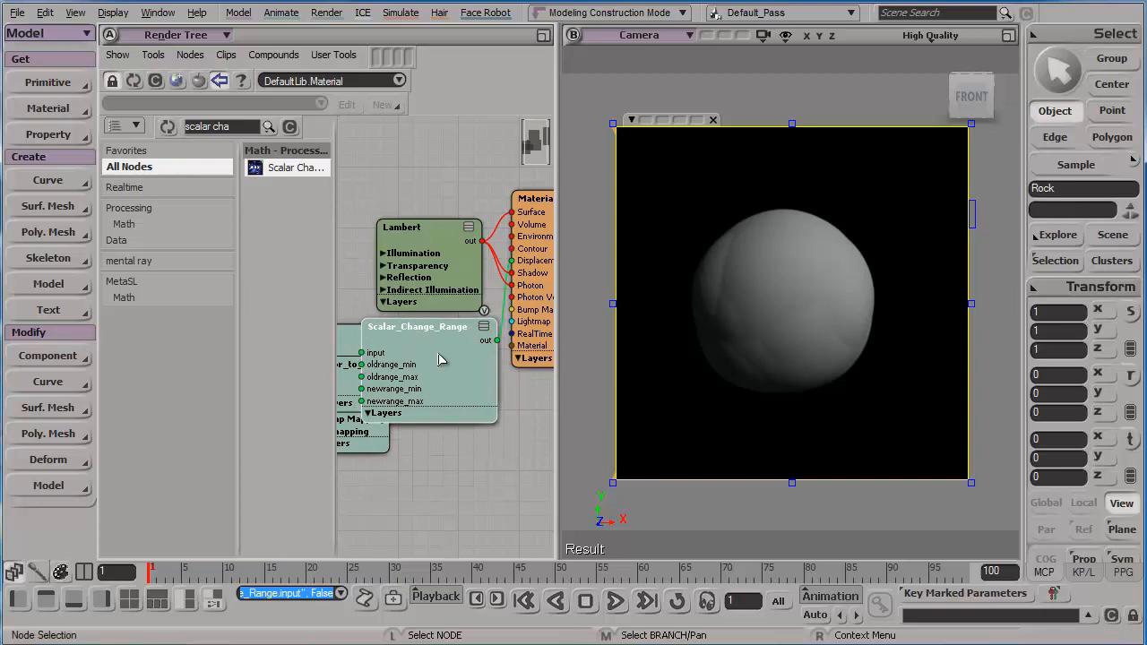
Step: Set Scalar_Change_Range's New Range start to -2 and end to 2
double_click(428, 352)
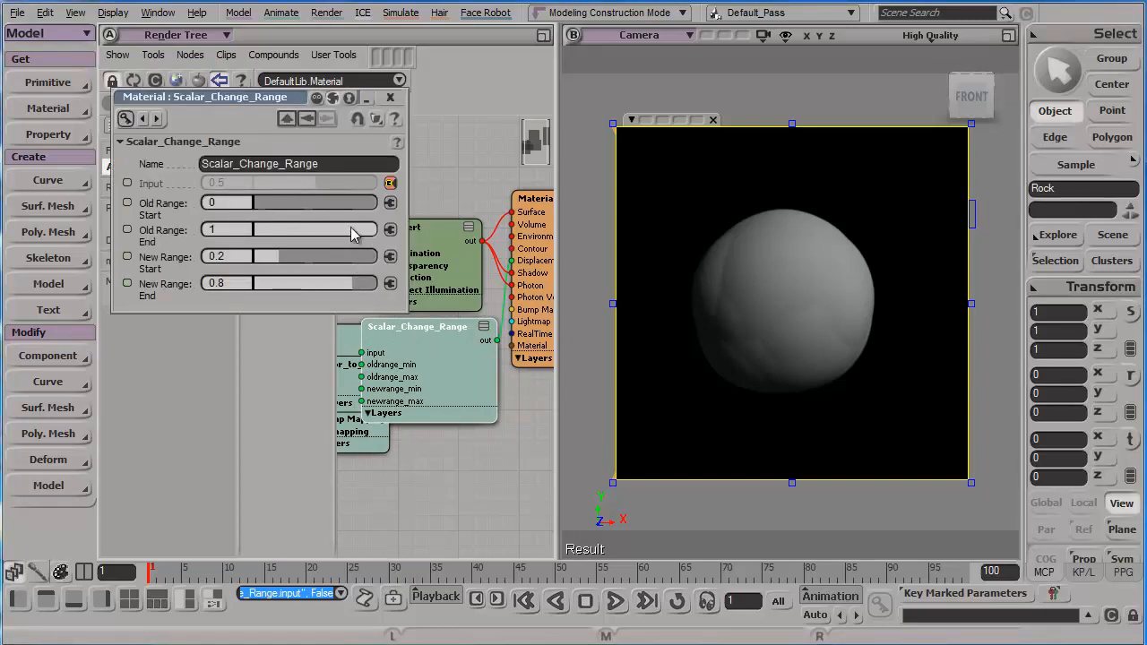
left_click(217, 256)
type("-2")
key("Tab")
type("2")
key("Return")
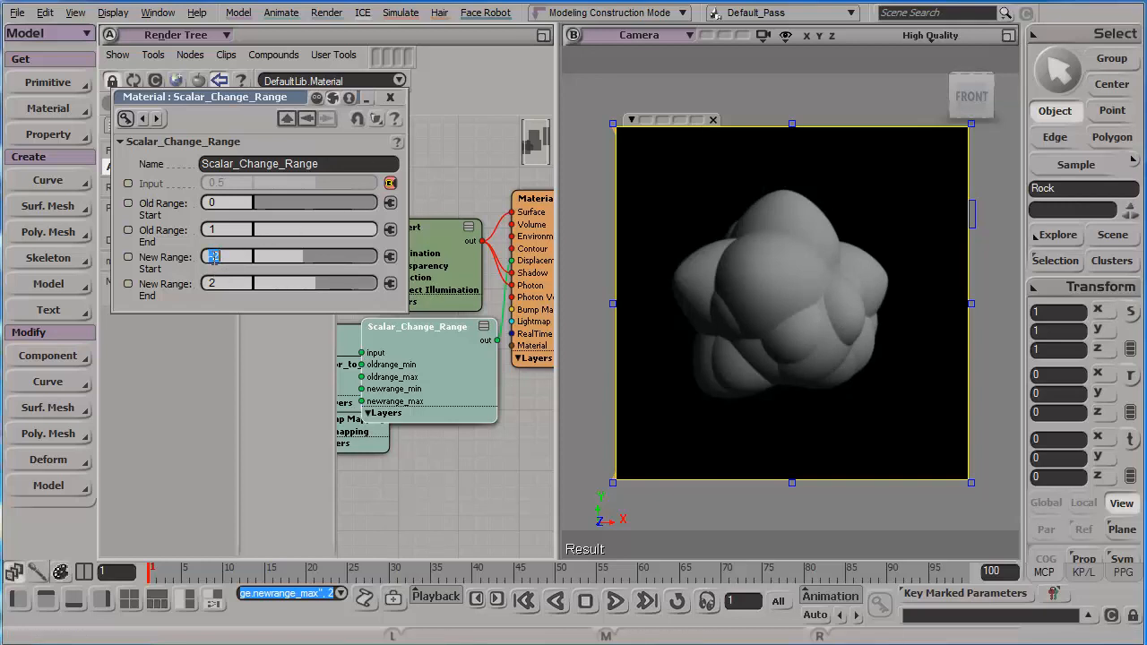
Step: Set Scalar_Change_Range's New Range start to 2 and end to -2, and close its properties
key("Tab")
type("-2")
key("Return")
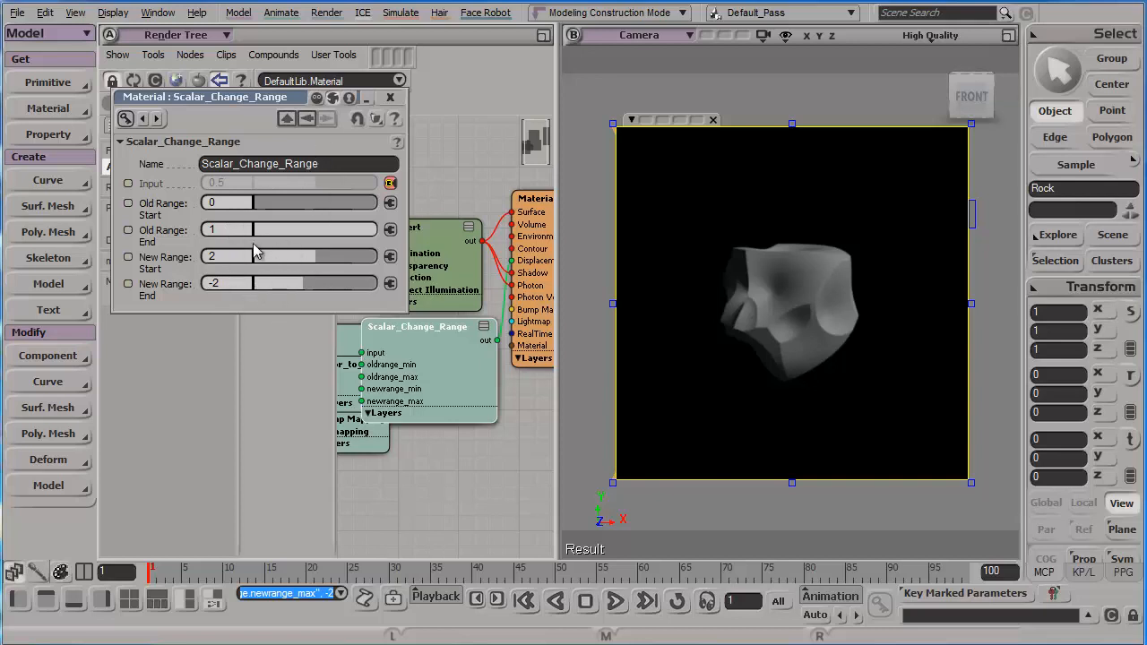
left_click(390, 97)
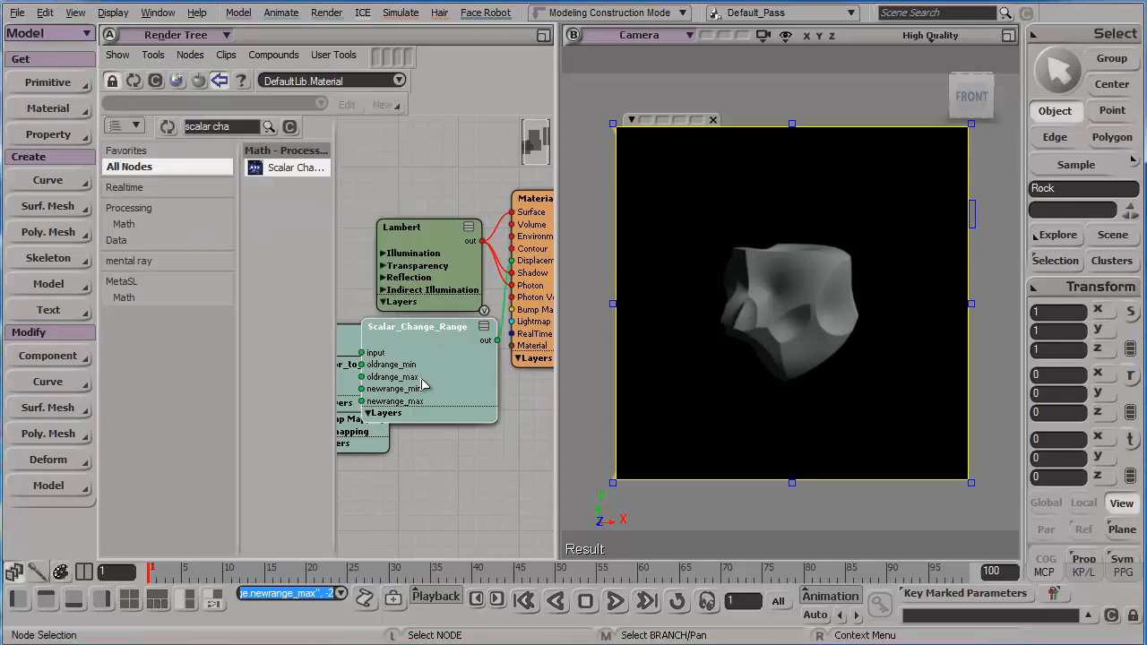
Step: Move Scalar_Change_Range away from the overlapping nodes and place the Cell node in free space below it
left_click_drag(422, 375, 476, 368)
left_click(359, 344)
left_click_drag(359, 344, 423, 440)
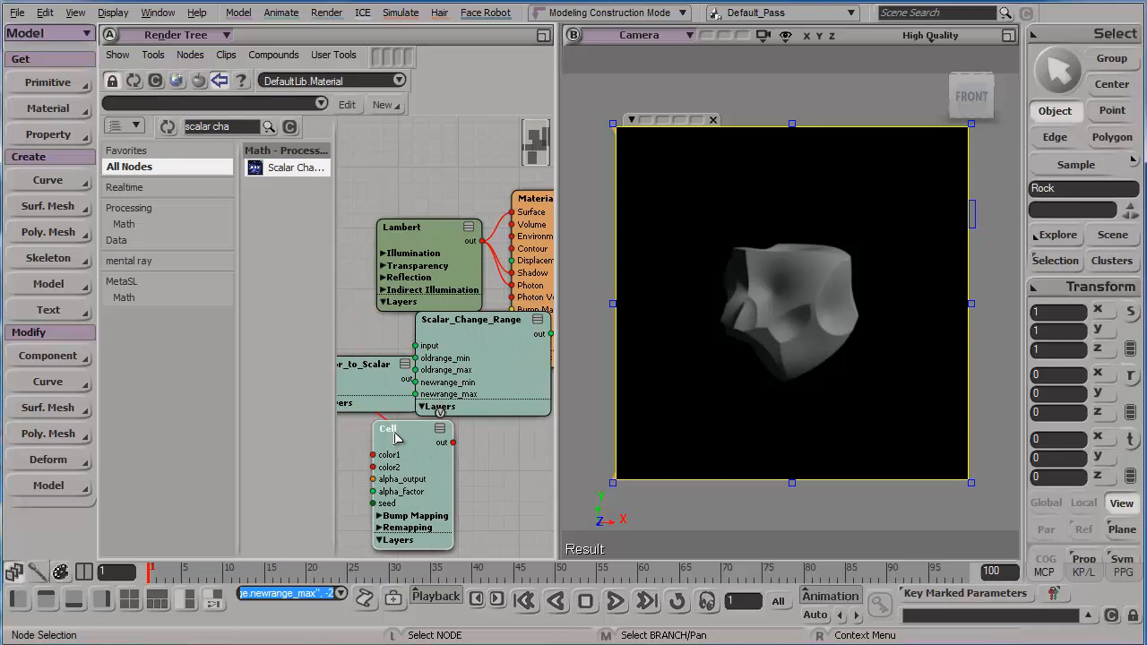
Step: Rename the Cell texture as Big Detail and close its properties
double_click(399, 442)
left_click(258, 180)
type("B")
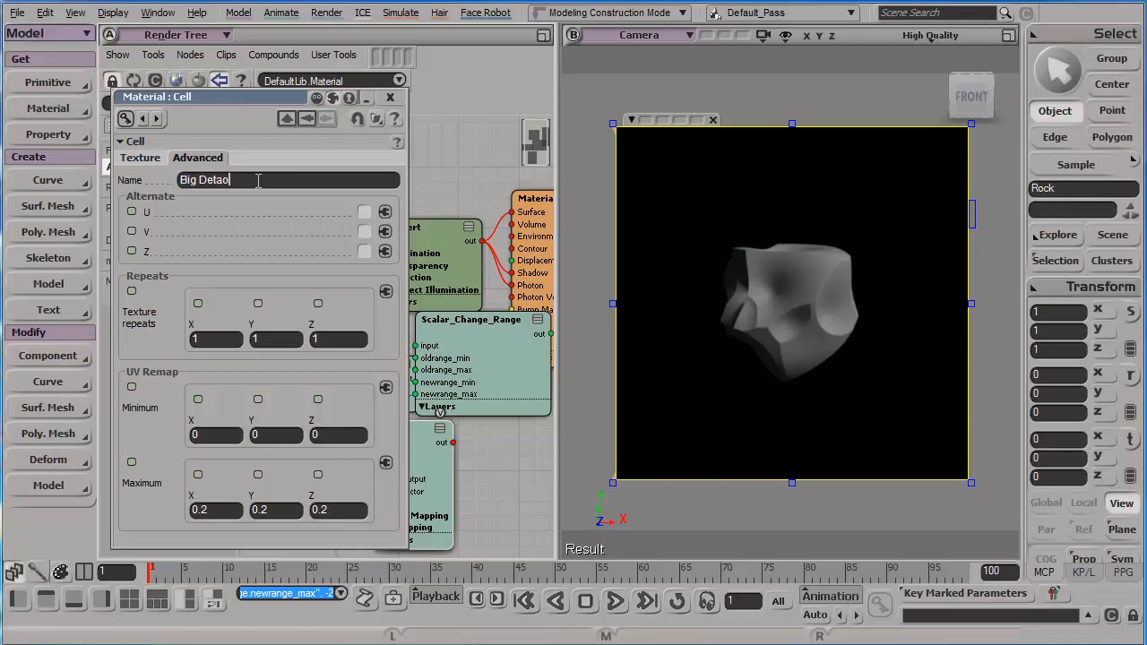
type("ig Detail")
key("Return")
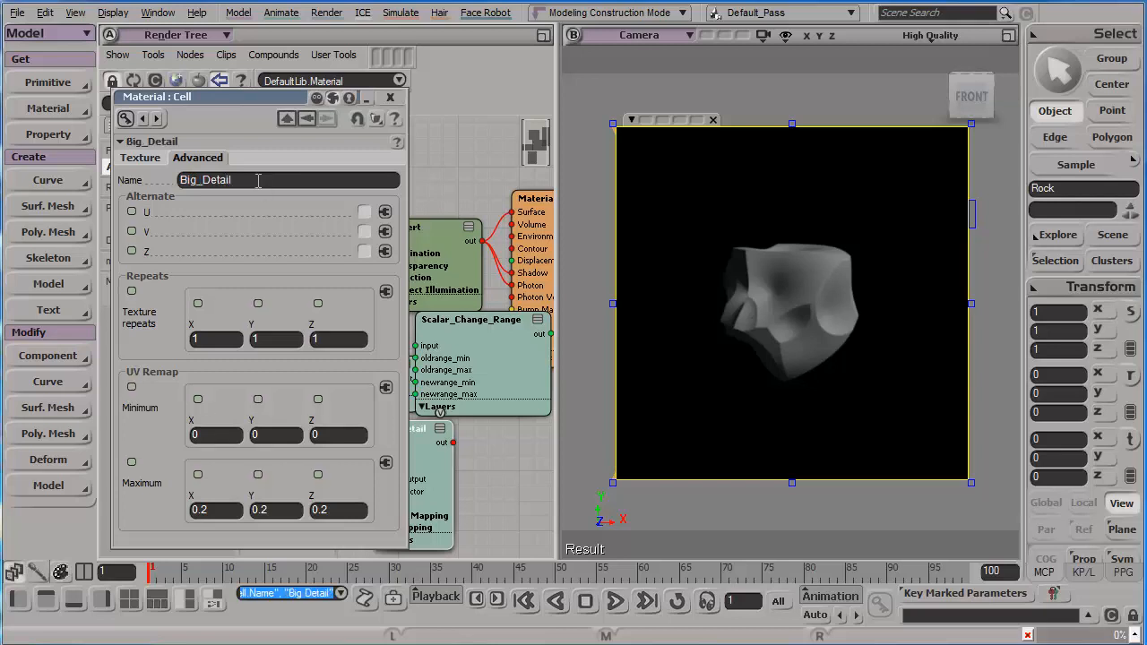
left_click(389, 97)
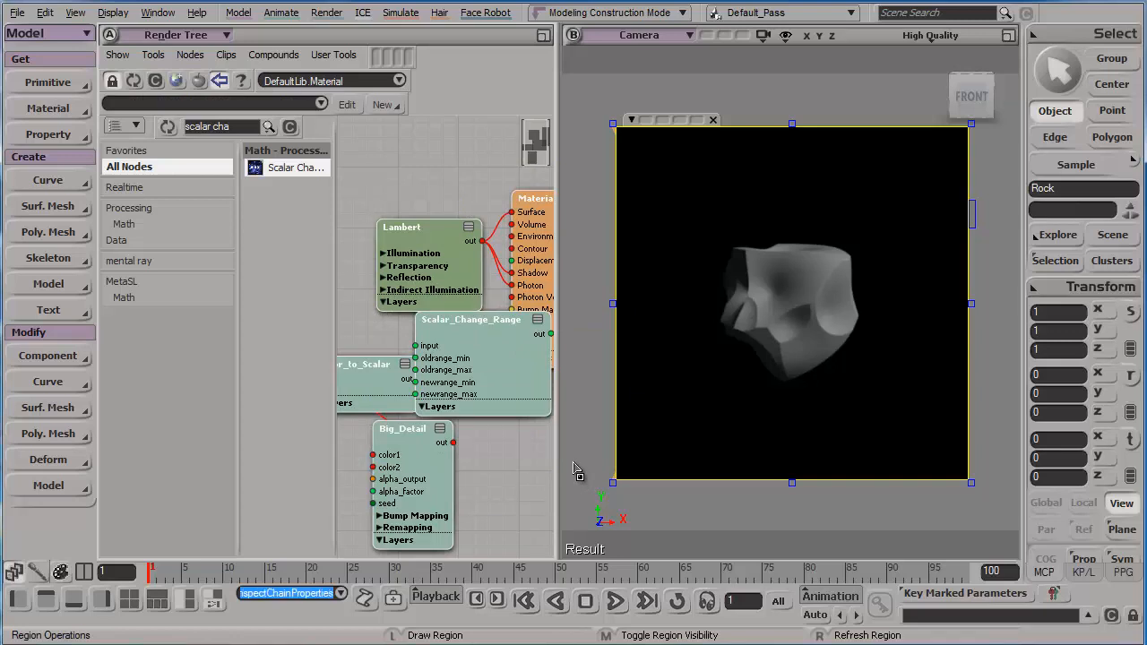
Step: Duplicate the Big_Detail, Color_to_Scalar and Scalar_Change_Range chain and place the copy directly below the original
key("a")
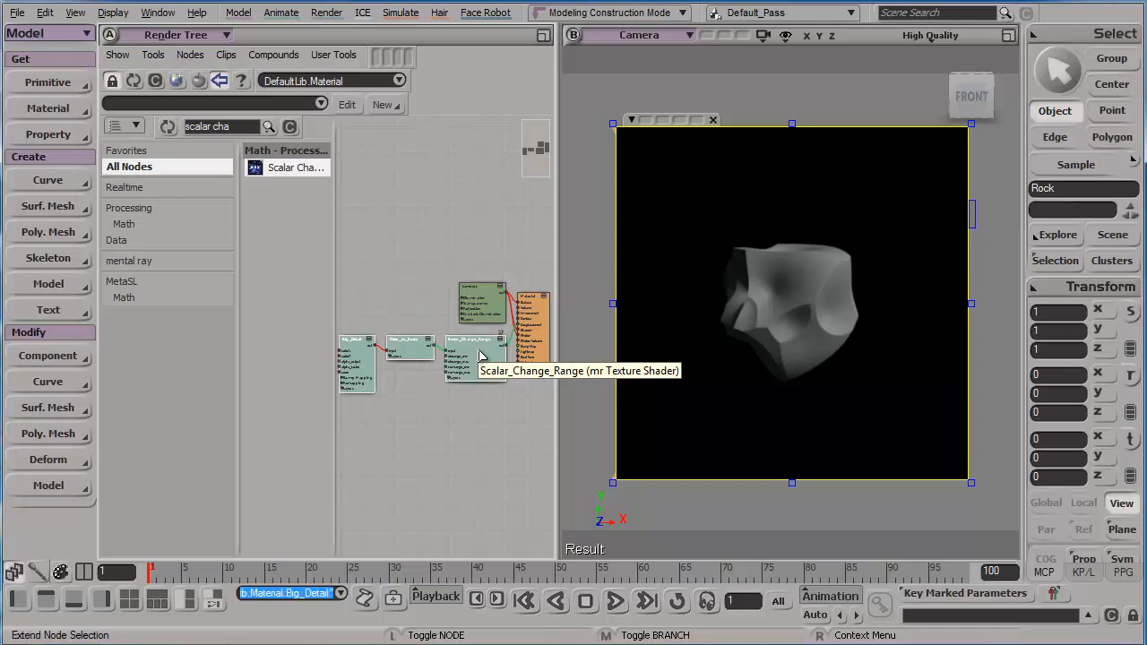
key("ctrl+v")
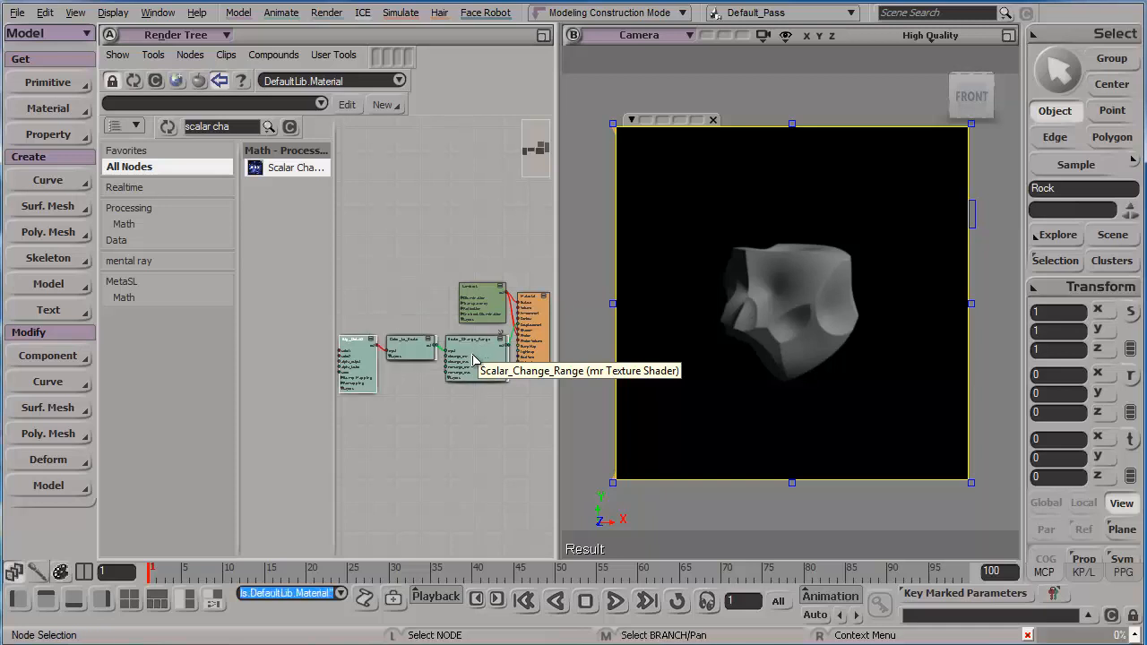
left_click_drag(475, 361, 477, 412)
key("ctrl+z")
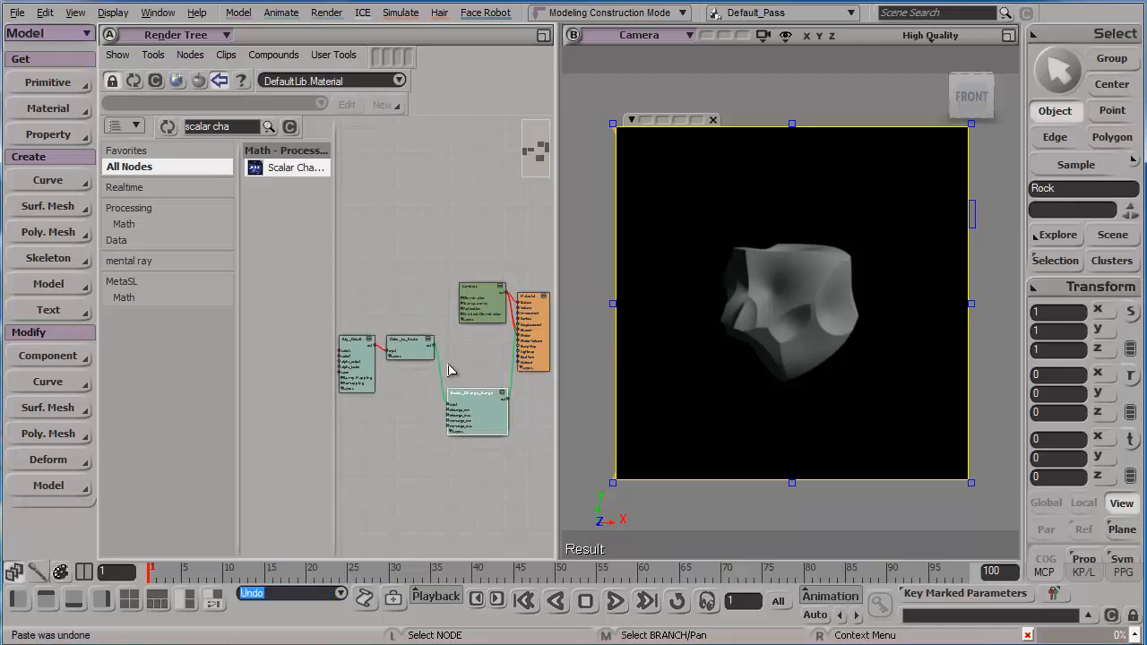
key("ctrl+y")
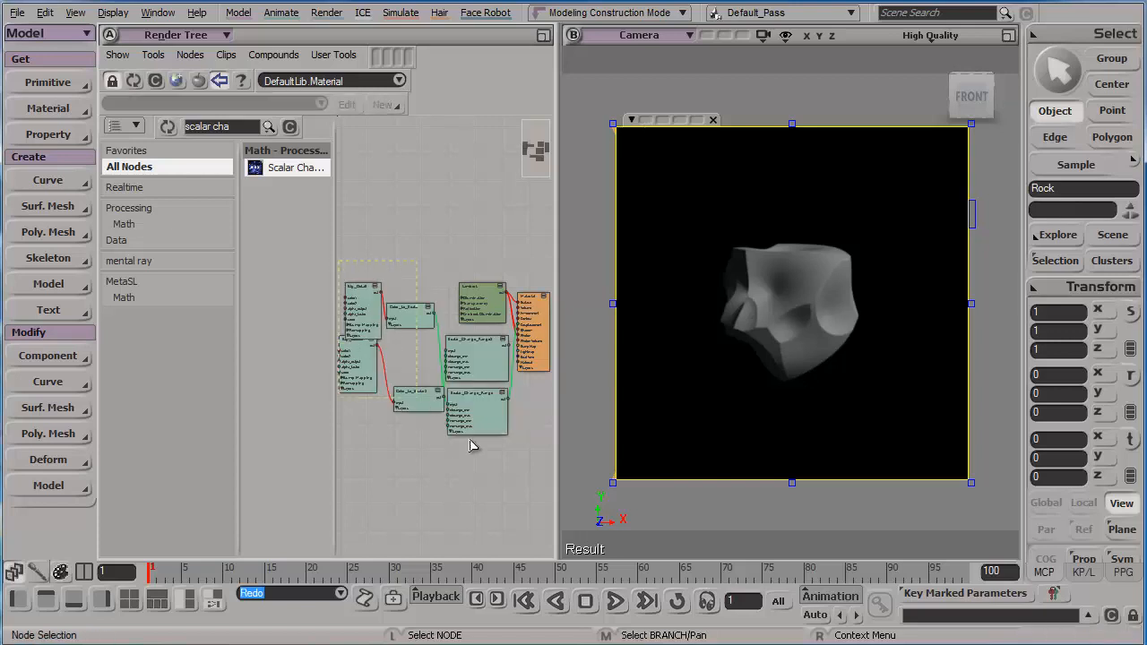
key("ctrl+a")
key("ctrl+r")
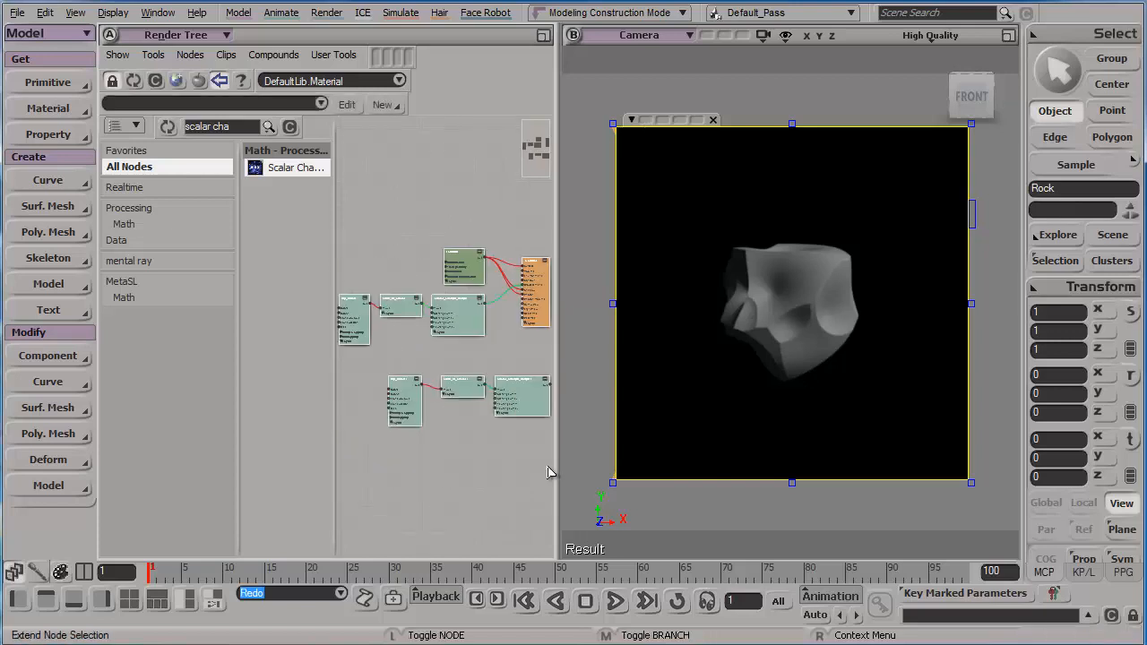
left_click(502, 385)
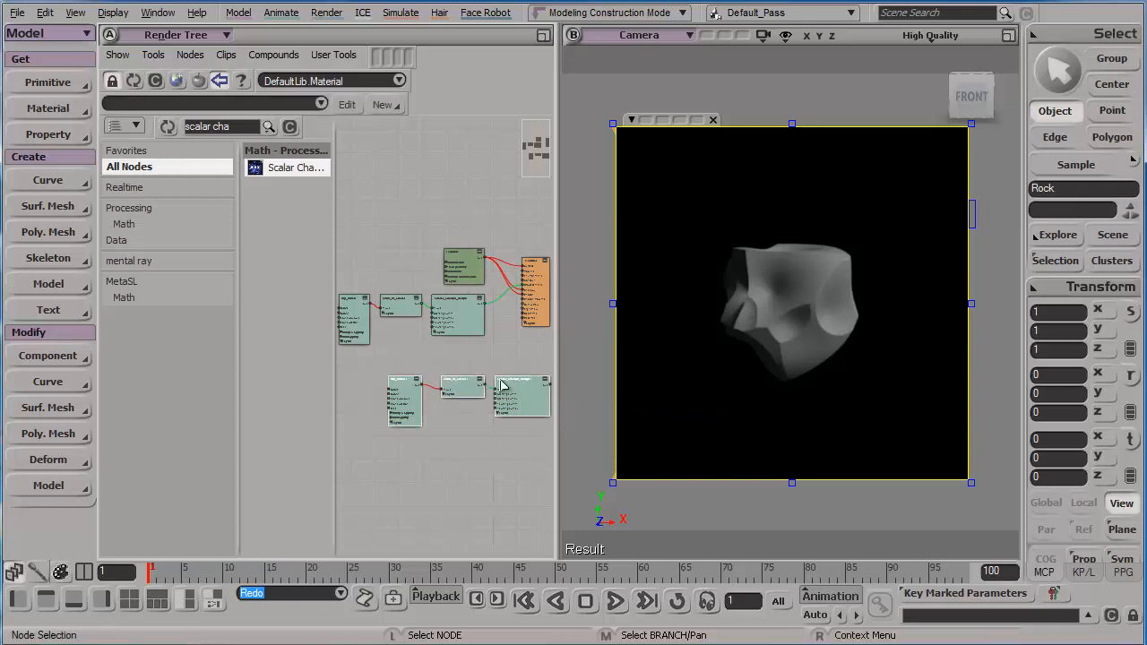
left_click_drag(502, 385, 455, 366)
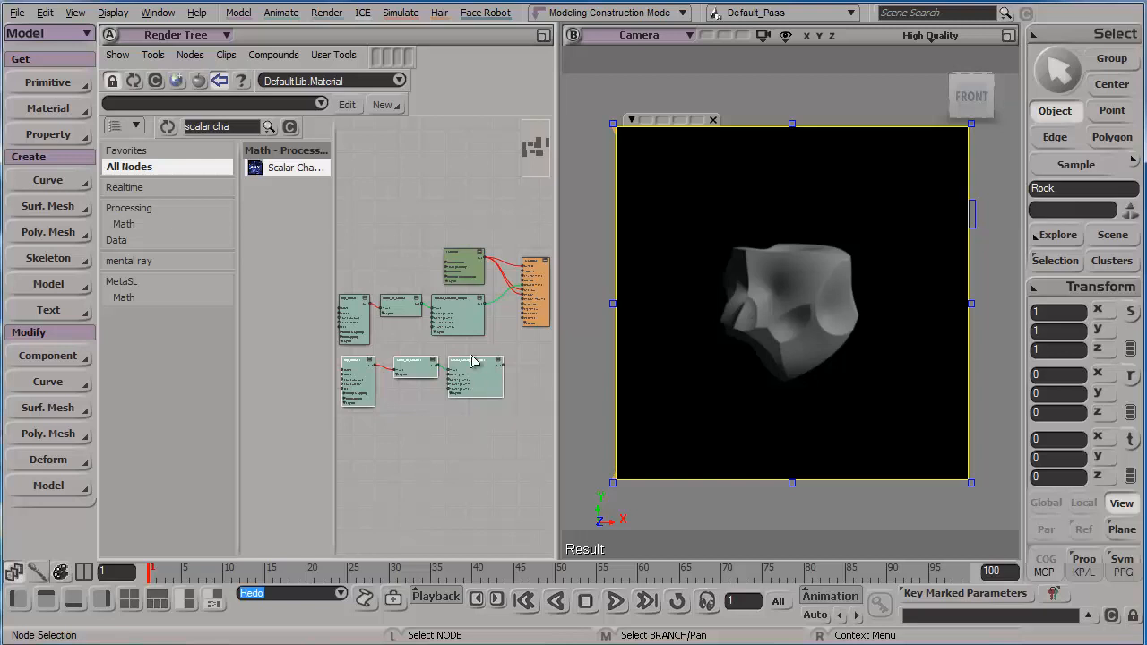
Step: Rename the duplicated Big_Detail1 texture as Small Detail and close its properties
key("s")
middle_click_drag(470, 355, 524, 591)
left_click_drag(431, 382, 510, 335)
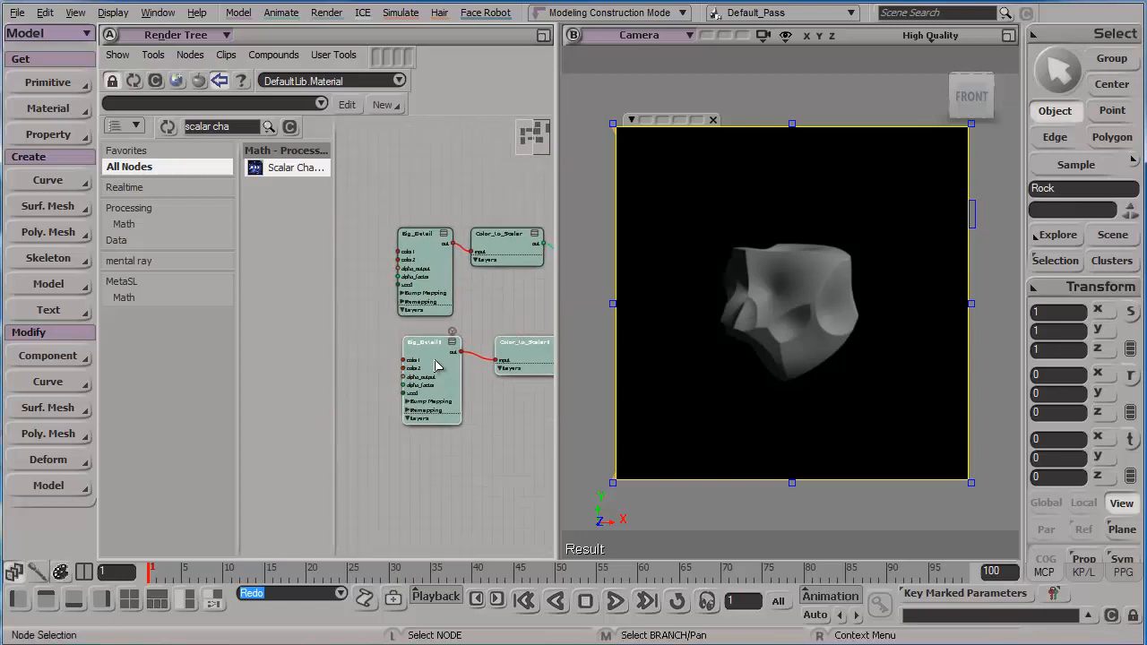
scroll(435, 365, "up", 3)
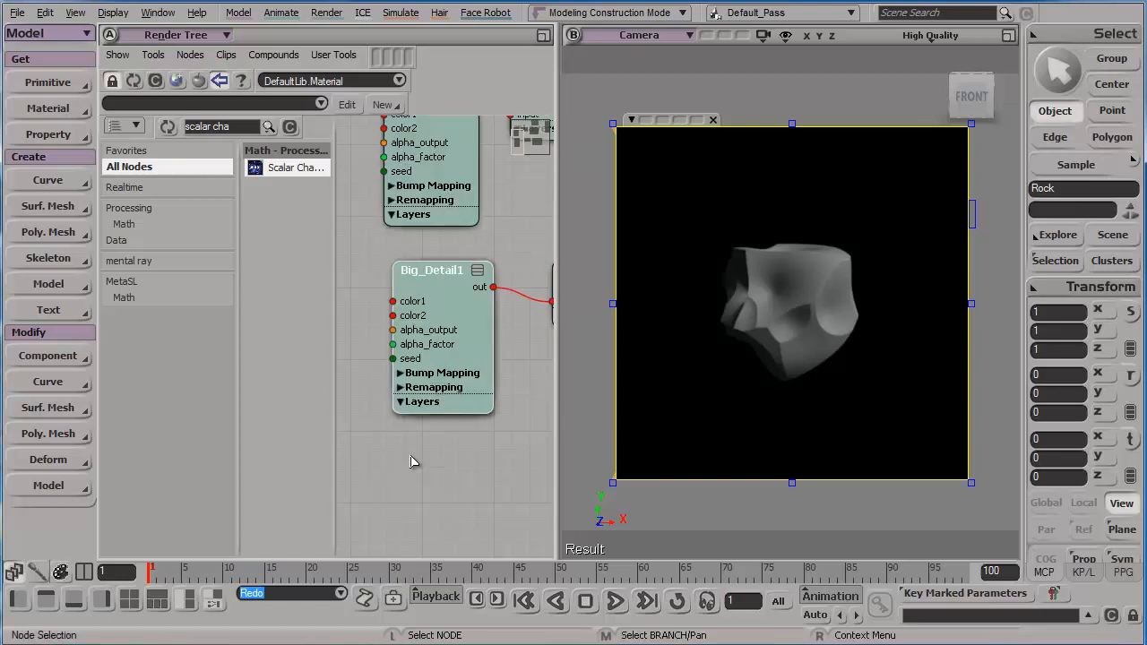
middle_click_drag(463, 167, 467, 261)
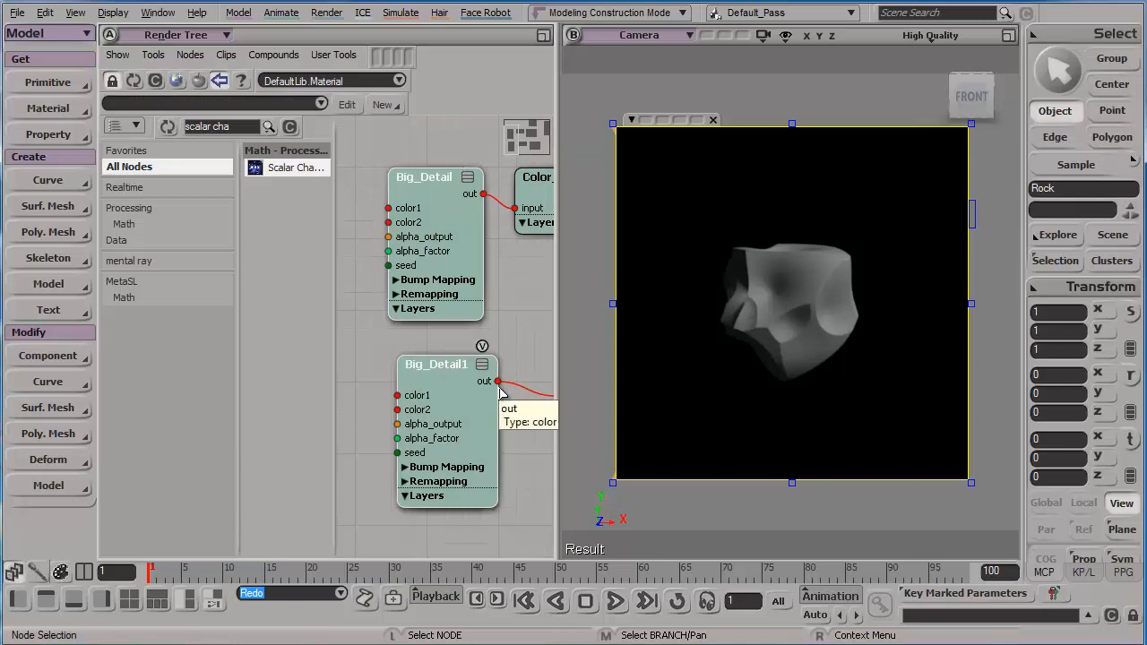
key("s")
middle_click_drag(499, 383, 495, 143)
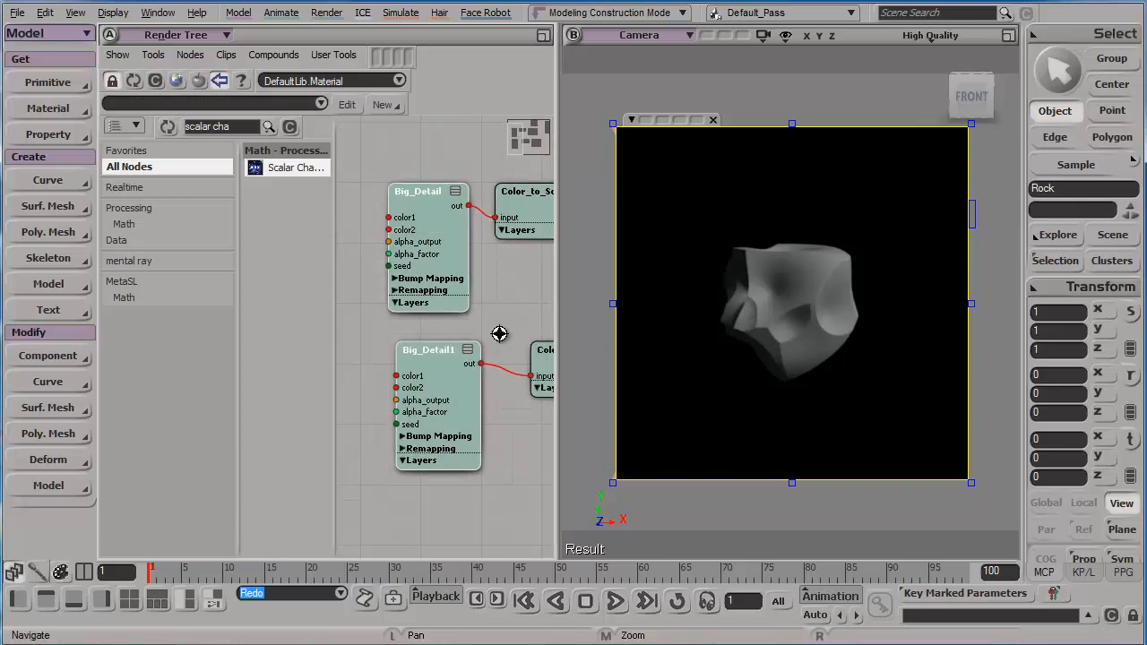
middle_click_drag(499, 333, 477, 134)
left_click_drag(493, 358, 464, 359)
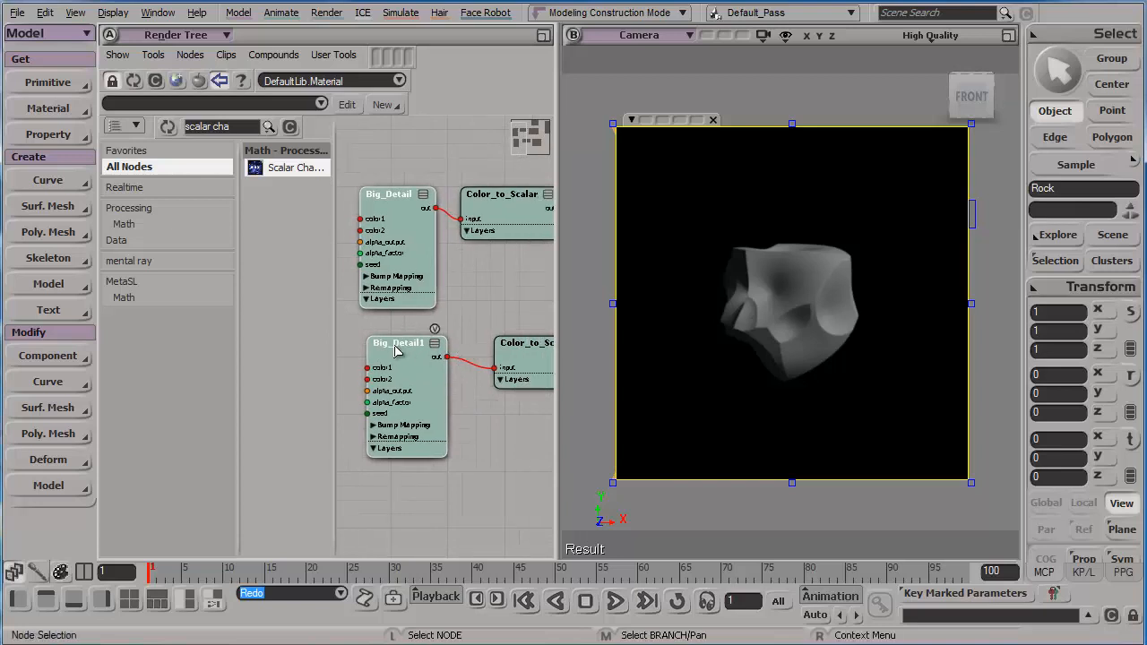
double_click(395, 349)
left_click(261, 181)
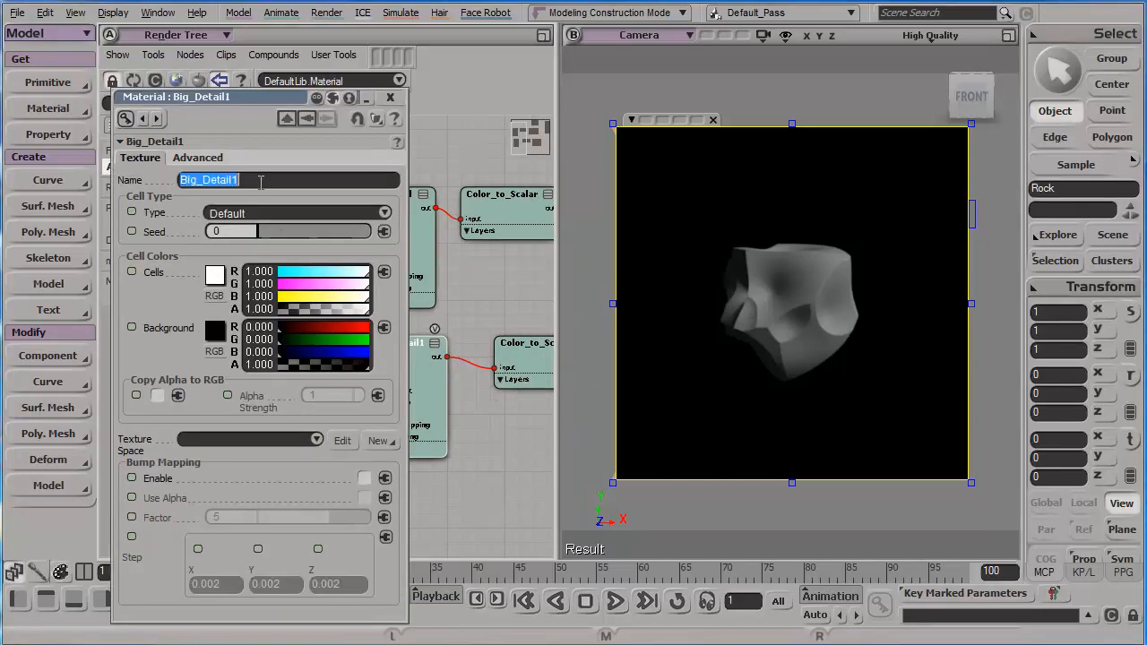
type("Small")
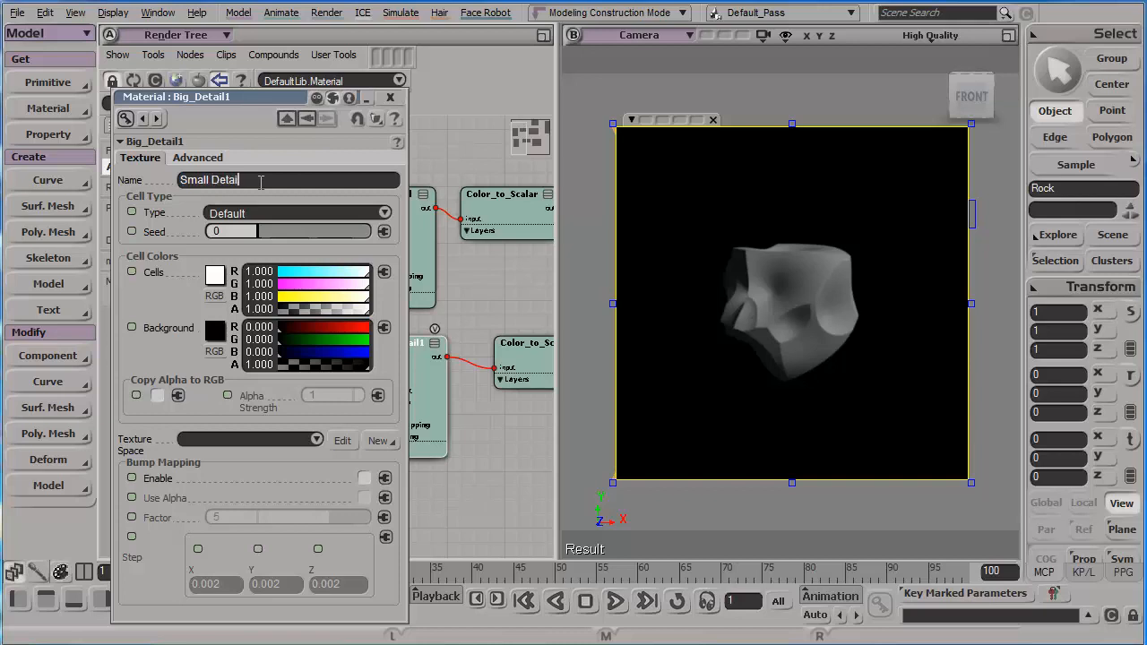
type(" Detail")
key("Return")
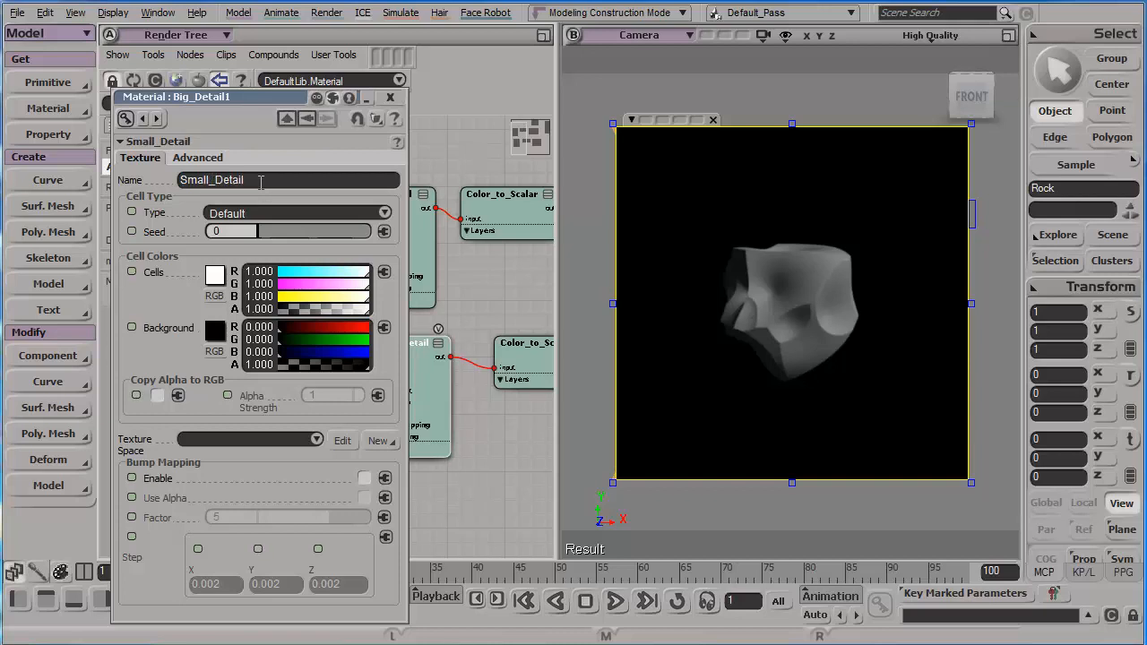
left_click(390, 98)
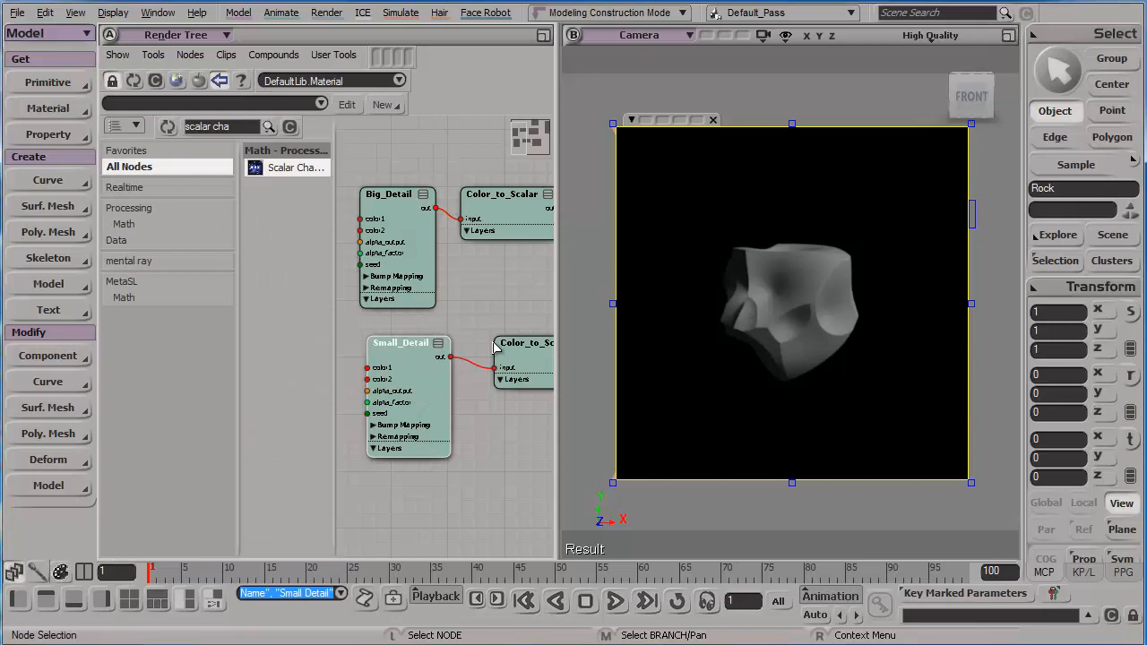
Step: Connect the duplicated Scalar_Change_Range node's output to the Material's Displacement input
key("a")
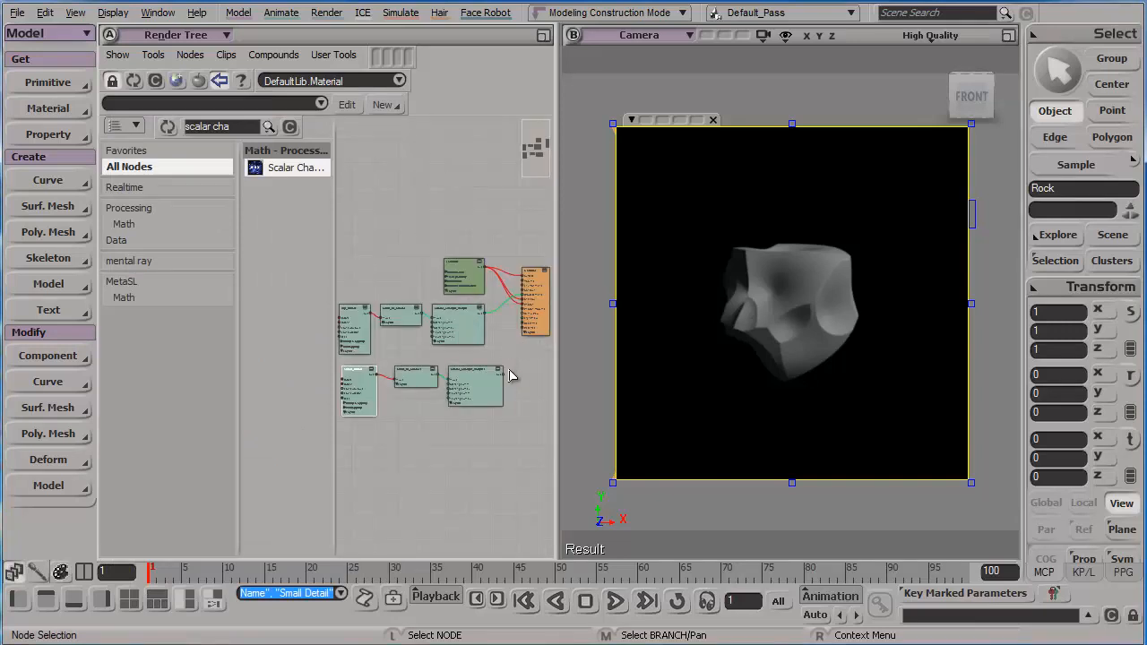
left_click_drag(507, 379, 538, 301)
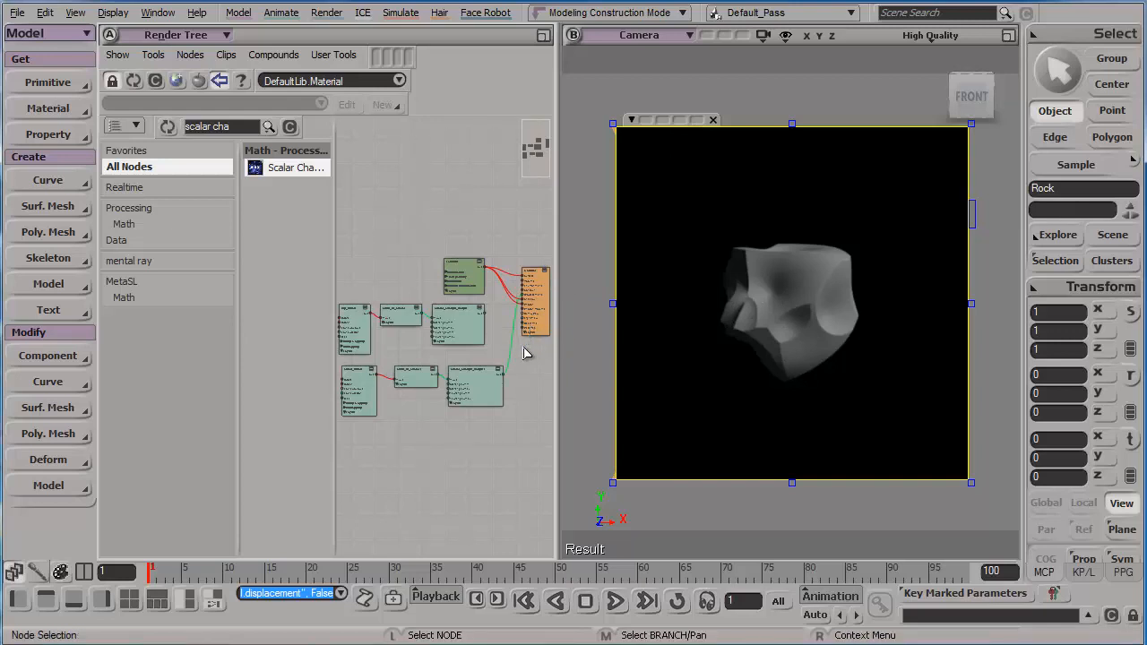
Step: Set the Small_Detail texture's UV remap maximum to 2 in X, Y and Z
double_click(366, 392)
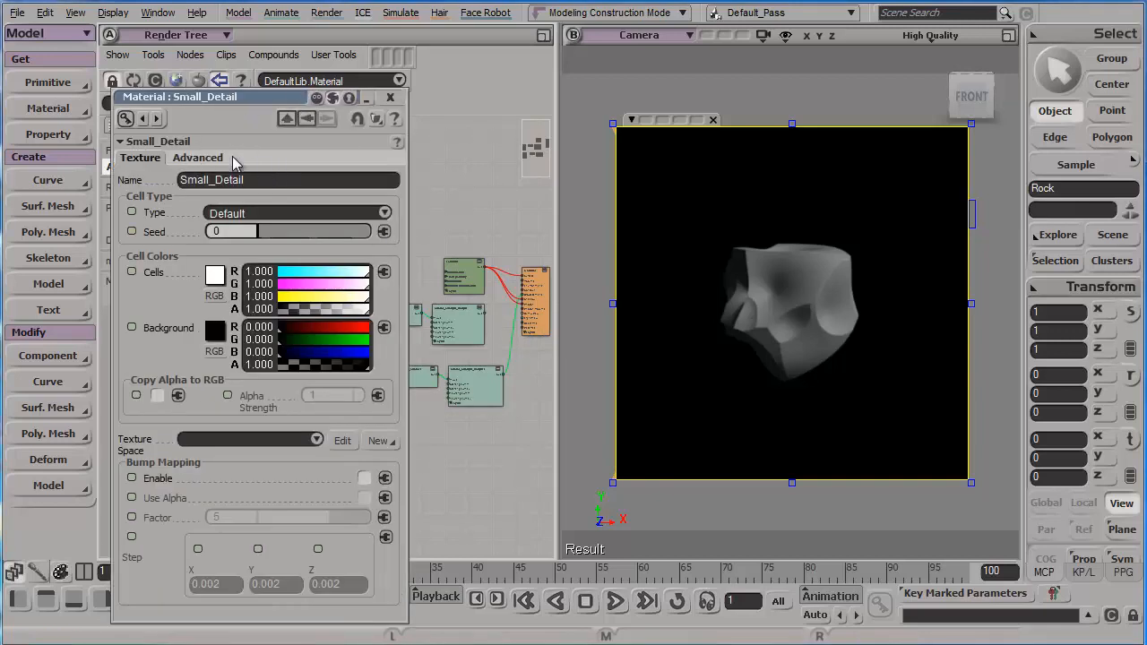
left_click(191, 157)
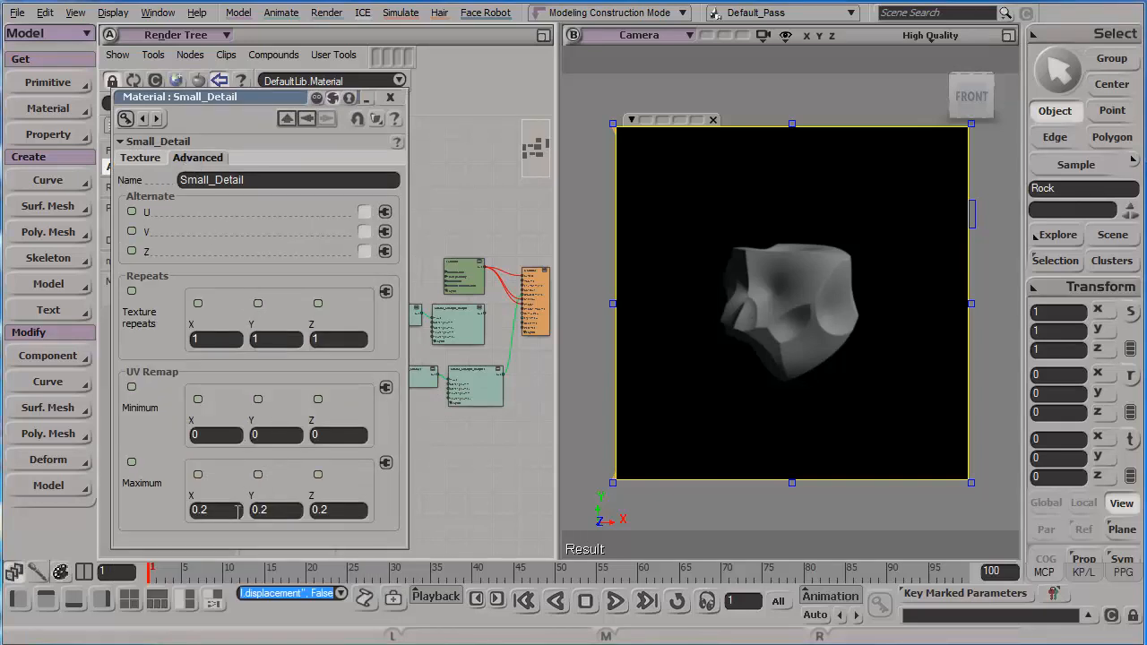
left_click(228, 507)
type("2")
key("Tab")
type("2")
key("Tab")
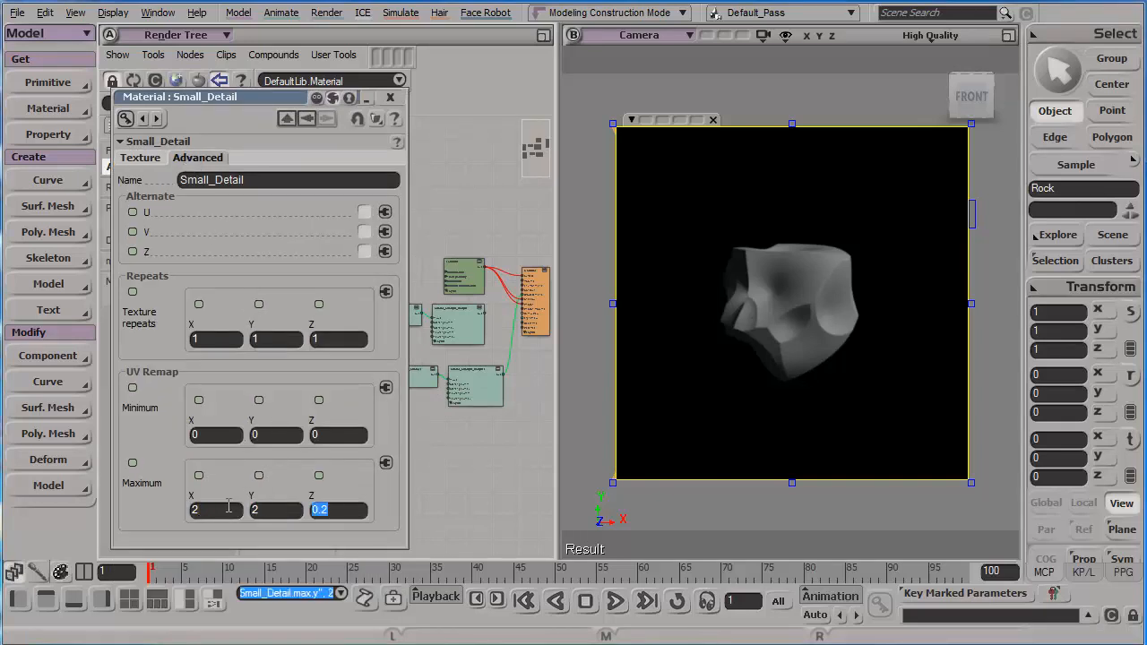
type("2")
key("Return")
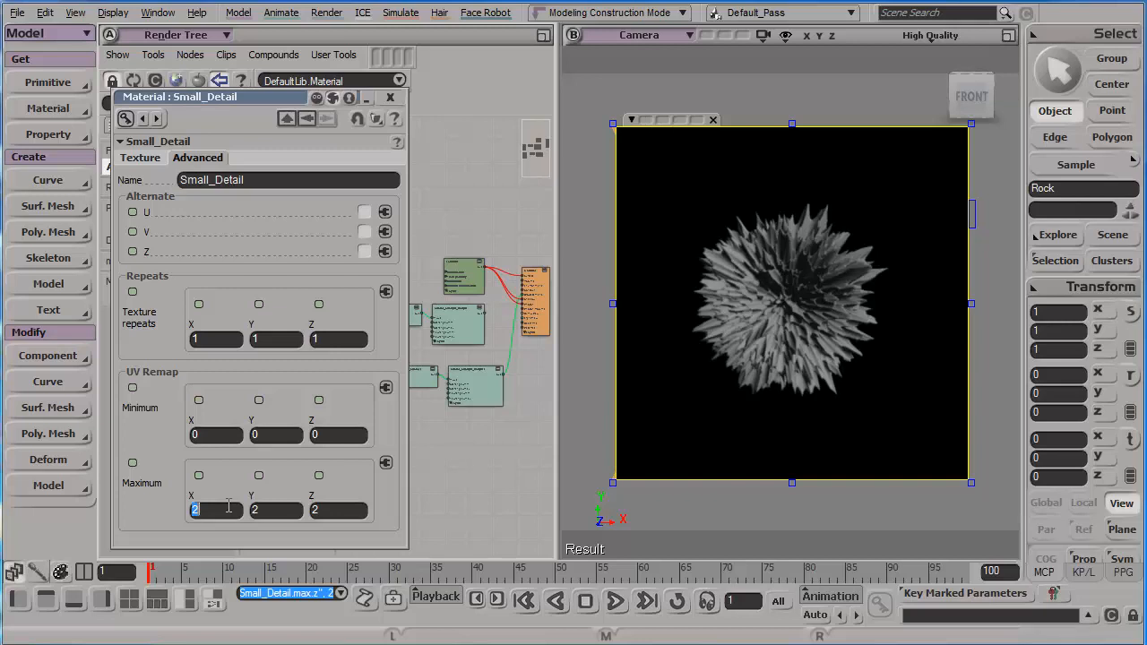
Step: Set the Small_Detail texture's UV remap maximum to 1 in X, Y and Z and close its properties
key("Tab")
type("1")
key("Tab")
type("1")
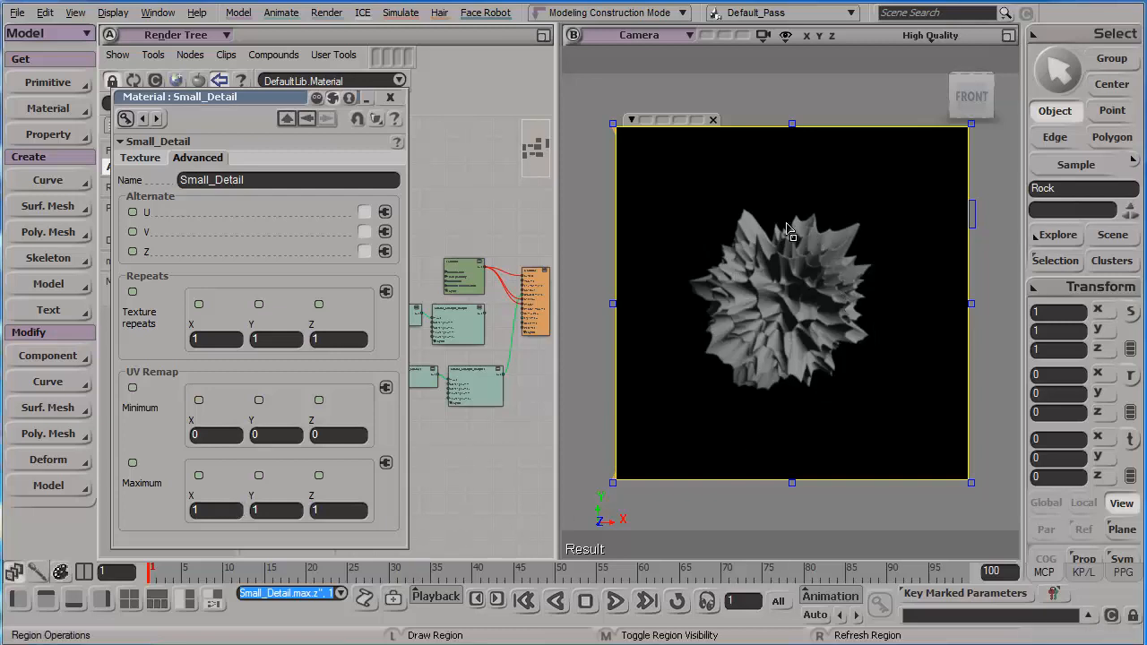
left_click(391, 98)
Step: Set Scalar_Change_Range1's New Range Start to 0.5 and New Range End to -0.5
key("z")
middle_click_drag(474, 394, 493, 485)
middle_click_drag(489, 427, 525, 591)
left_click_drag(492, 435, 477, 454)
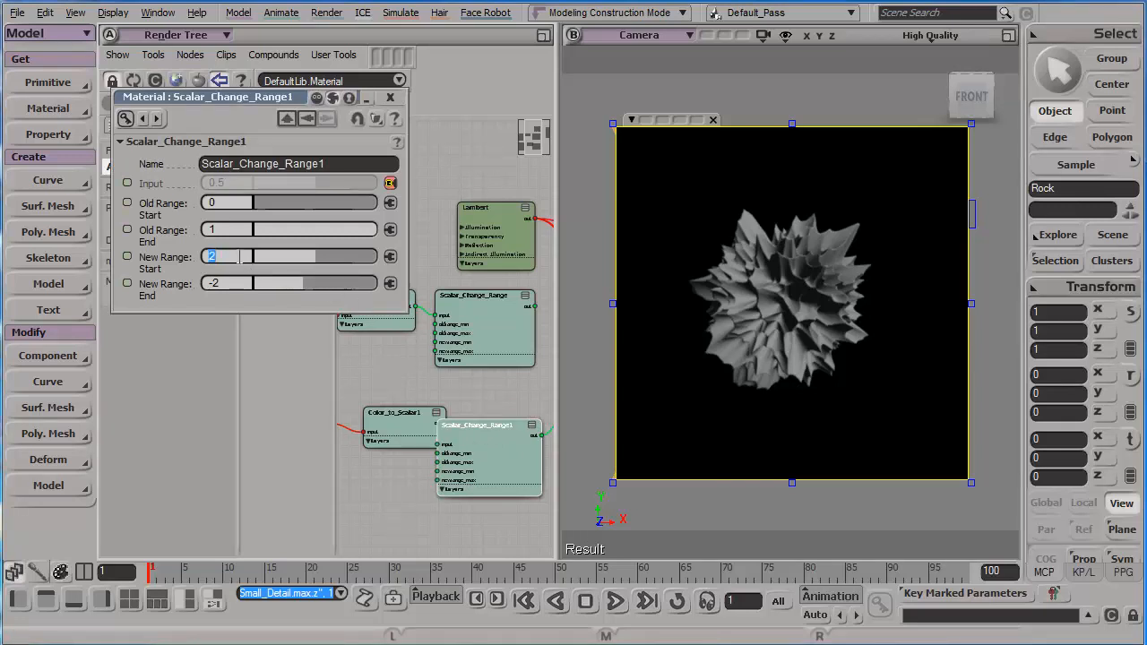
key("Tab")
type("-0")
type(".5")
key("Return")
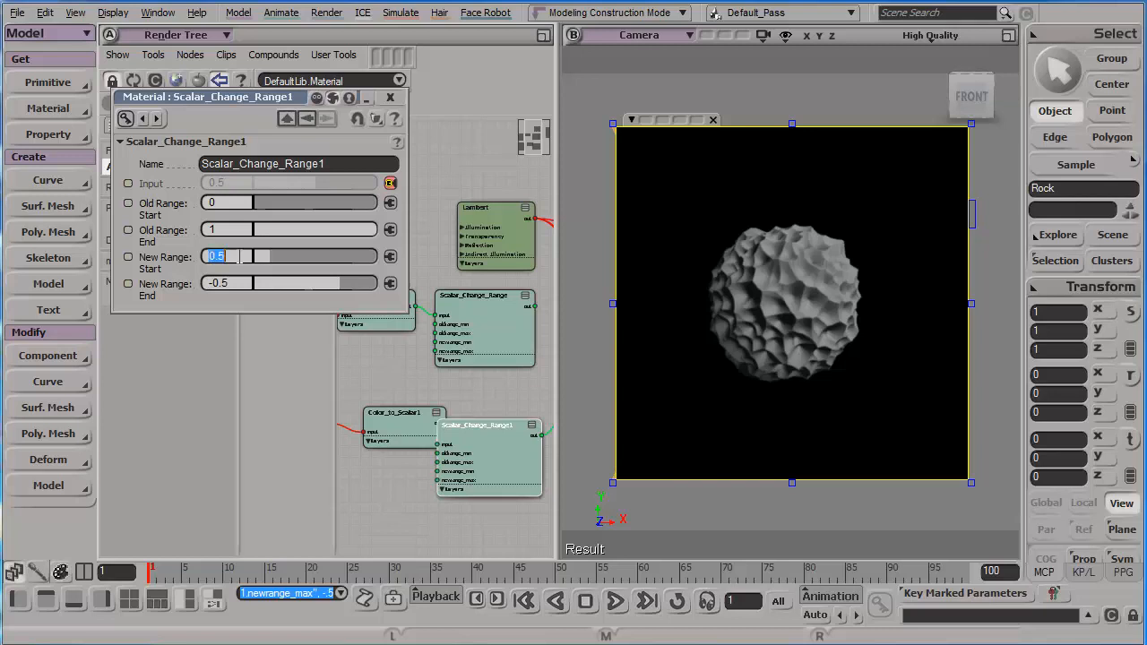
Step: Reduce Scalar_Change_Range1's New Range Start to 0.3 and New Range End to -0.3
type(".3")
key("Tab")
type("-.3")
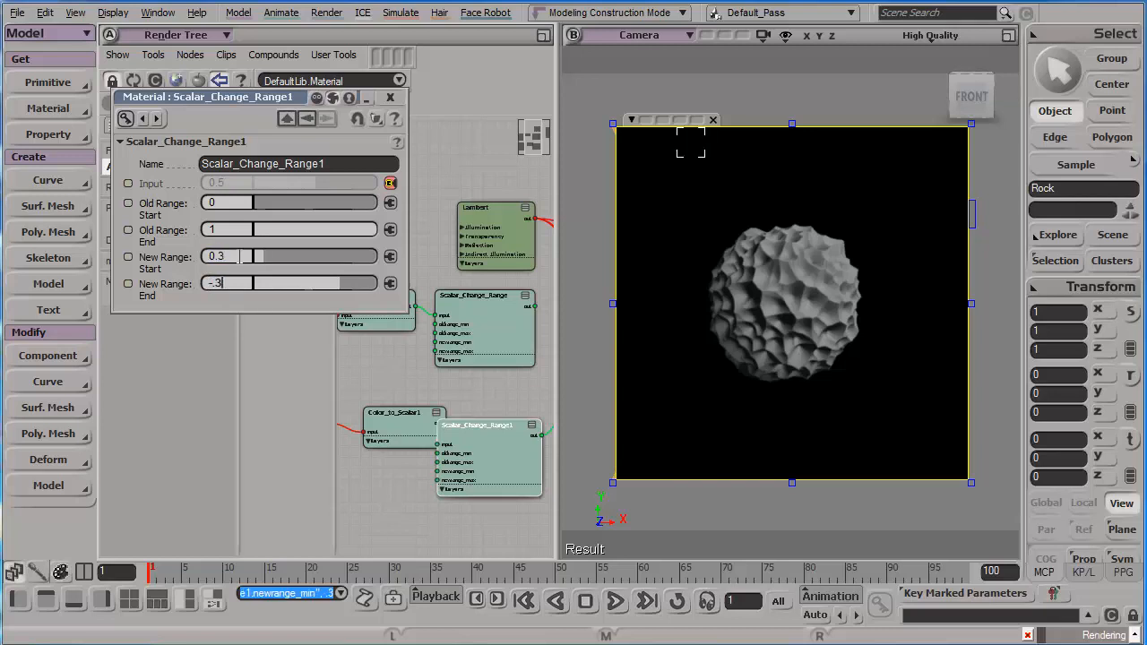
key("Return")
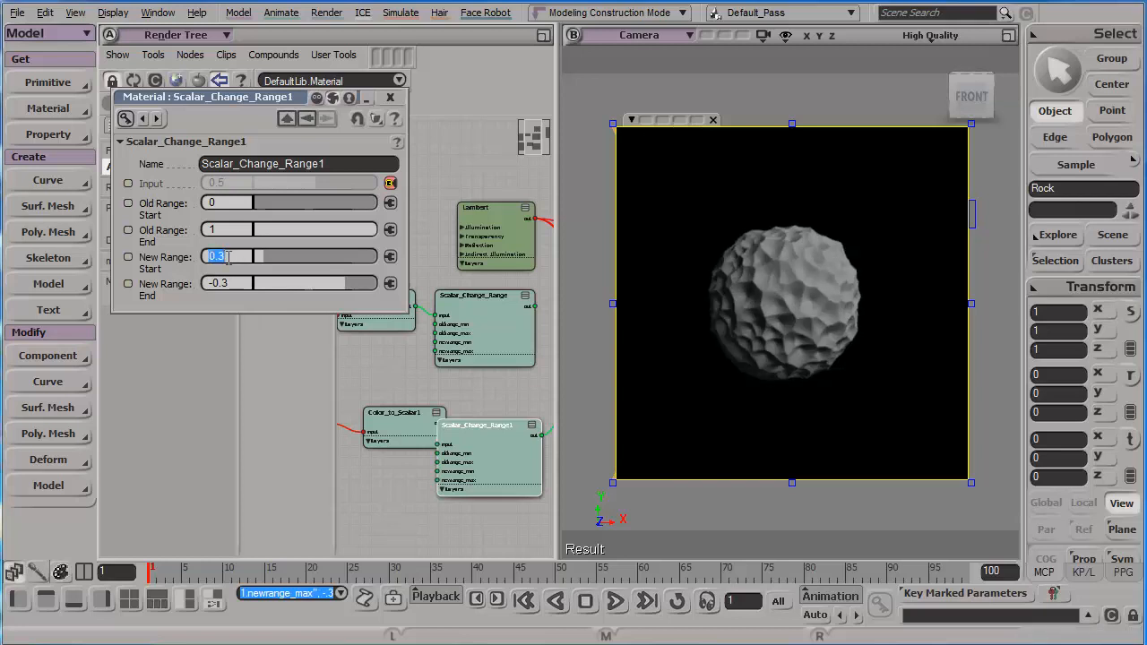
Step: Set Scalar_Change_Range1's New Range Start to 0.25 and New Range End to -0.25
key("Tab")
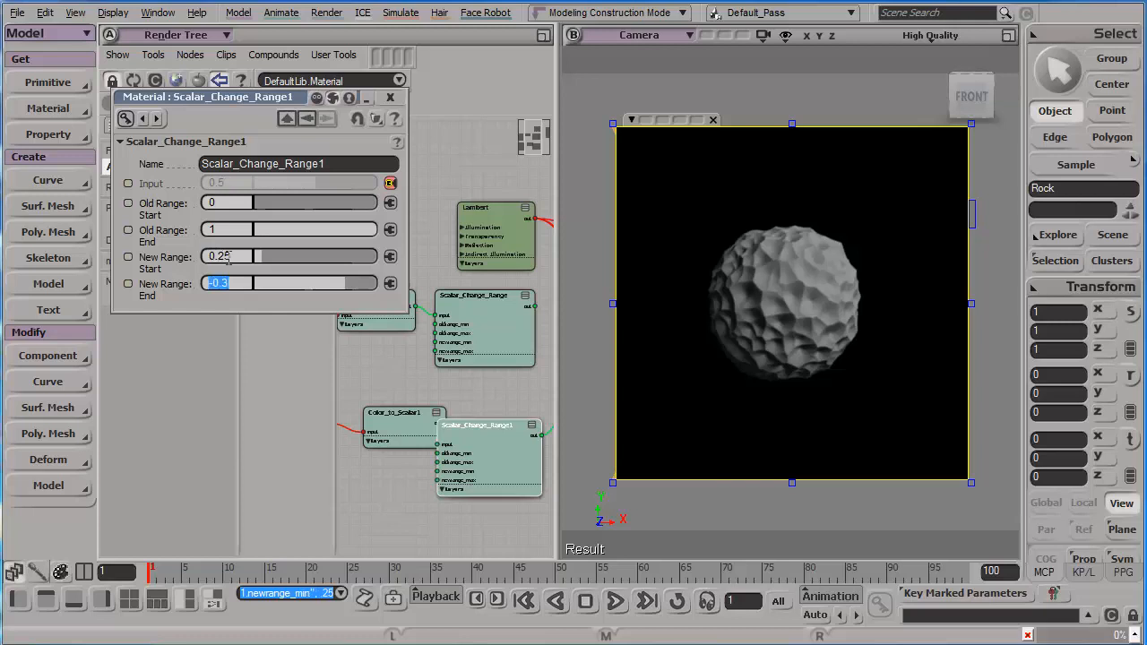
type("-0.25")
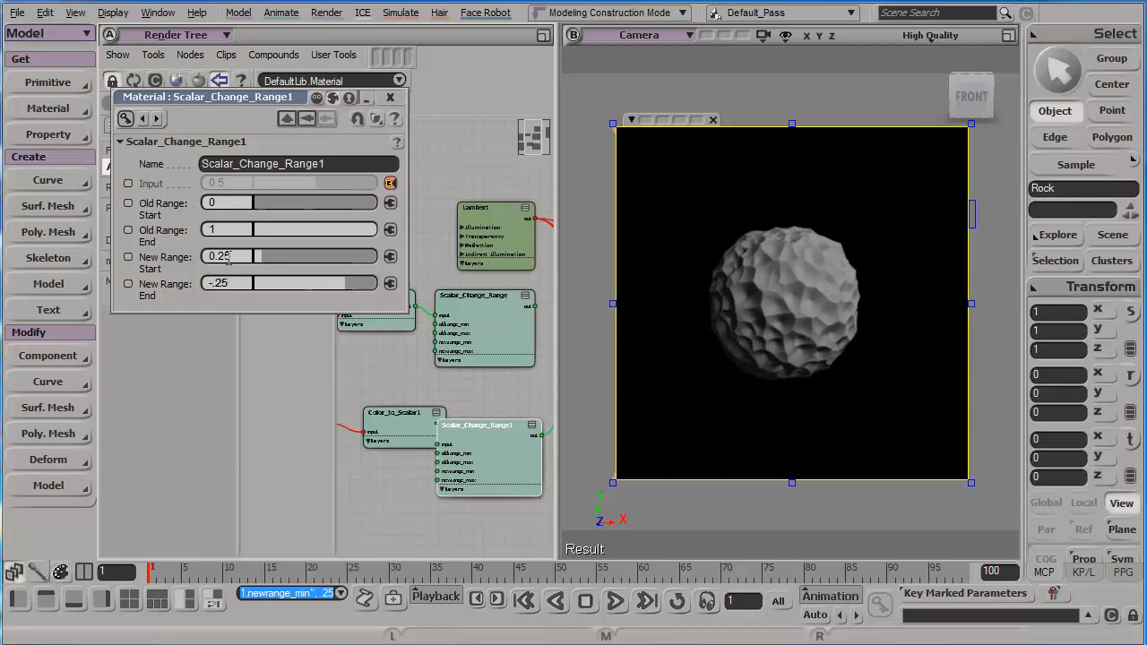
key("Return")
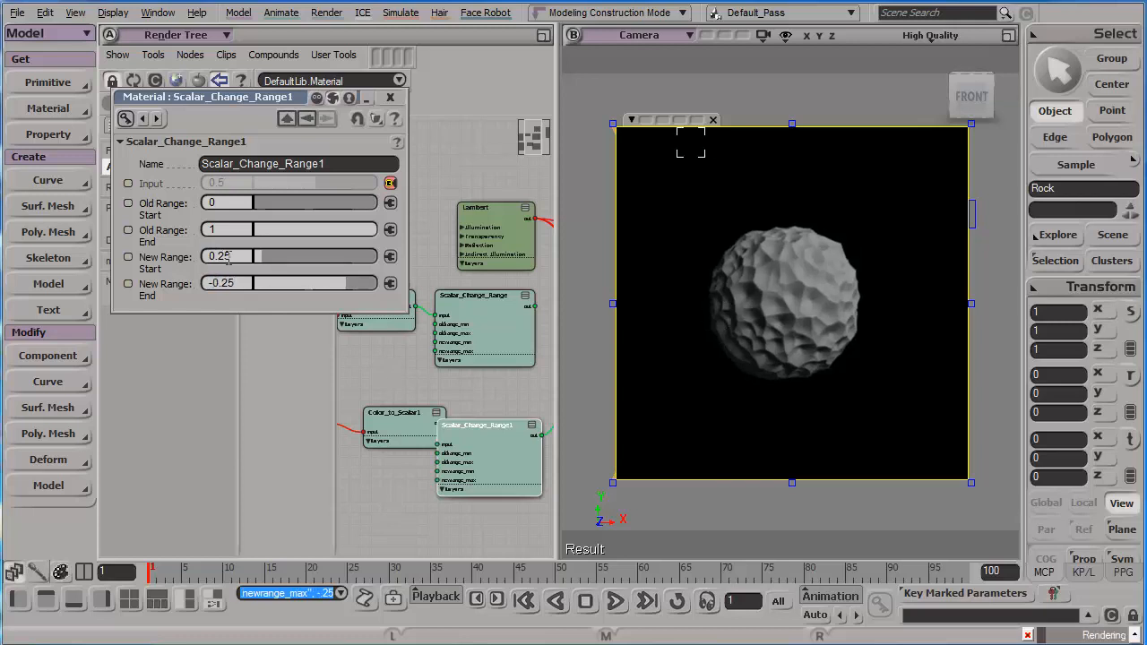
Step: Arrange the two displacement chains in compact parallel rows, with Big_Detail directly above Small_Detail and the Scalar_Change_Range nodes stacked
left_click(464, 326)
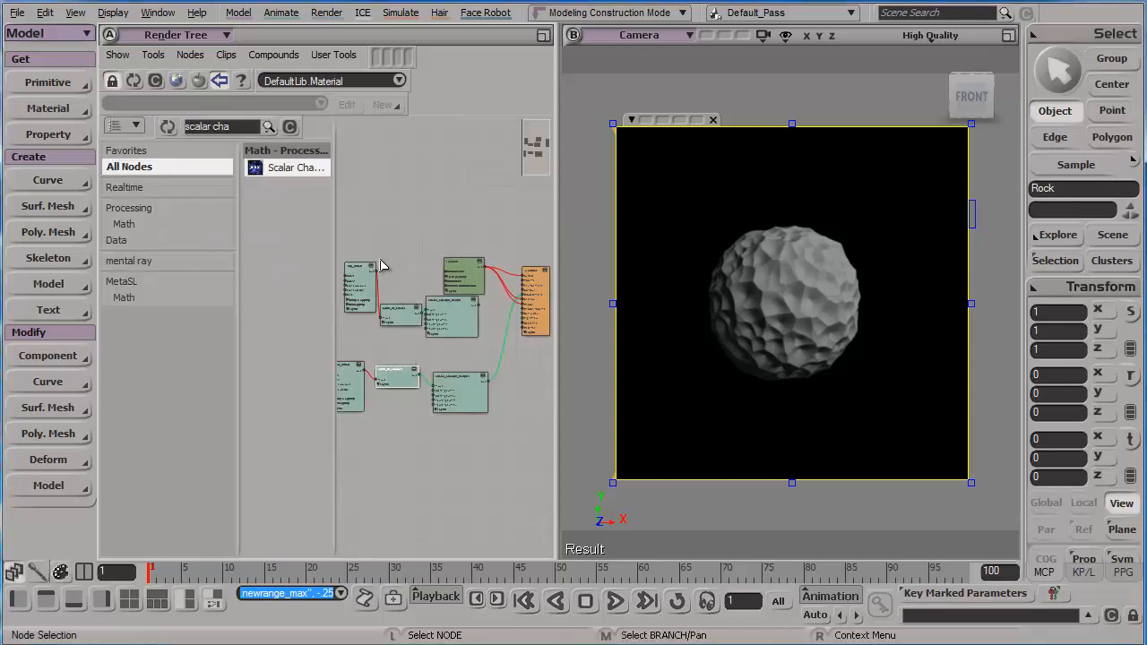
left_click(355, 287)
left_click_drag(354, 293, 364, 313)
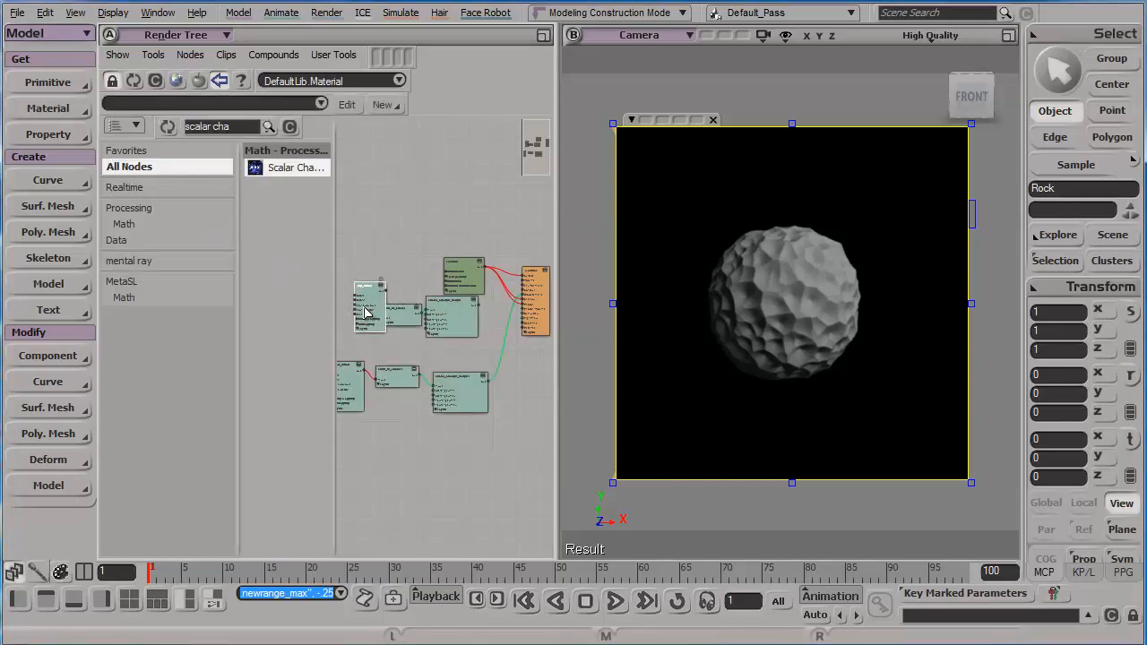
left_click(363, 371, "shift")
key("a")
key("f")
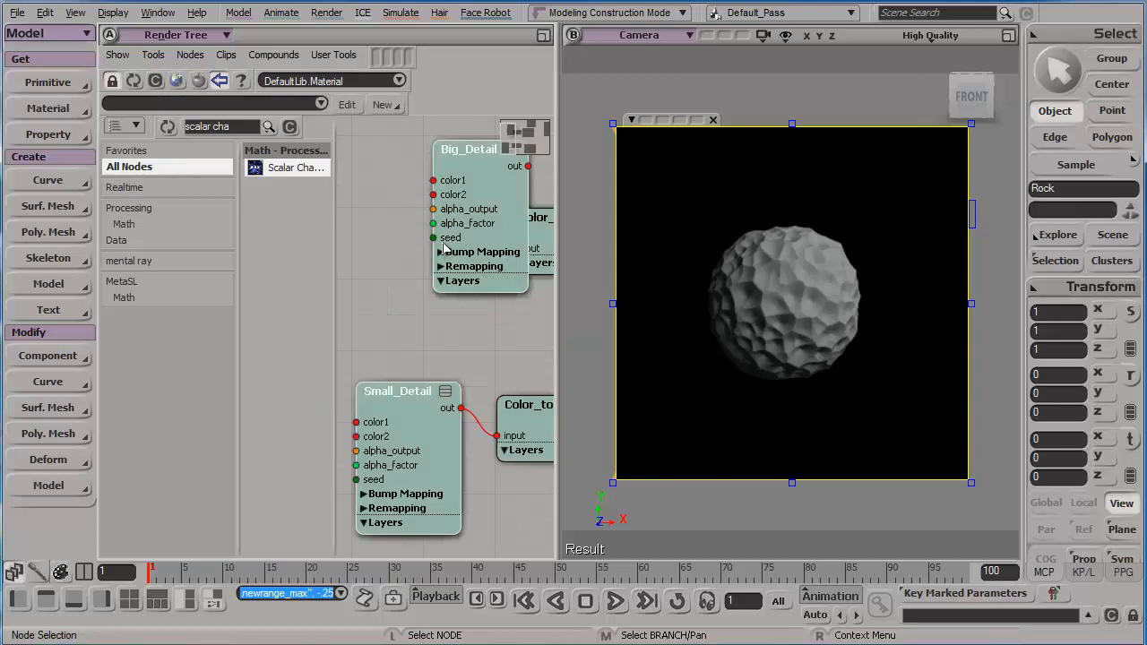
left_click_drag(474, 150, 397, 196)
left_click_drag(403, 388, 409, 370)
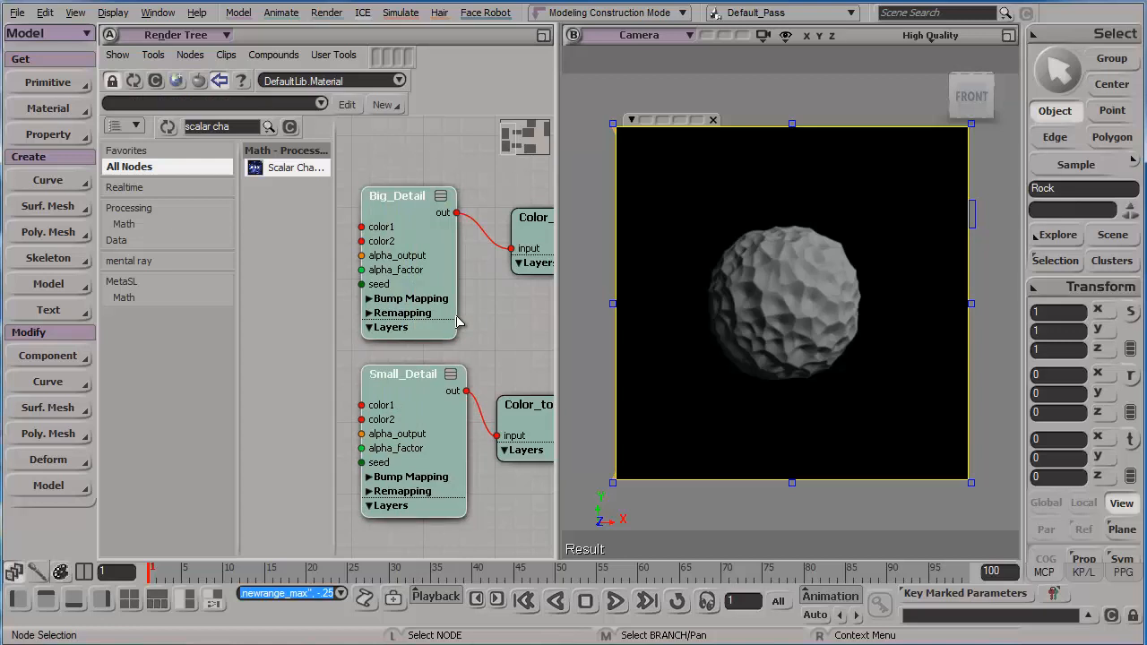
key("a")
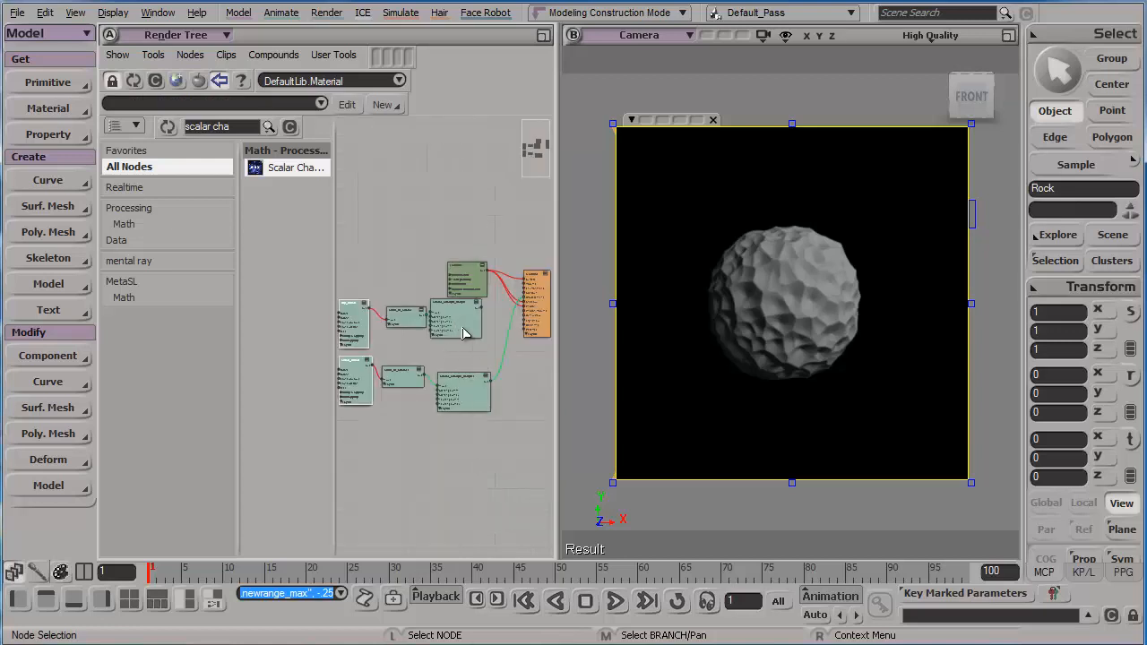
left_click(461, 321)
left_click(470, 381)
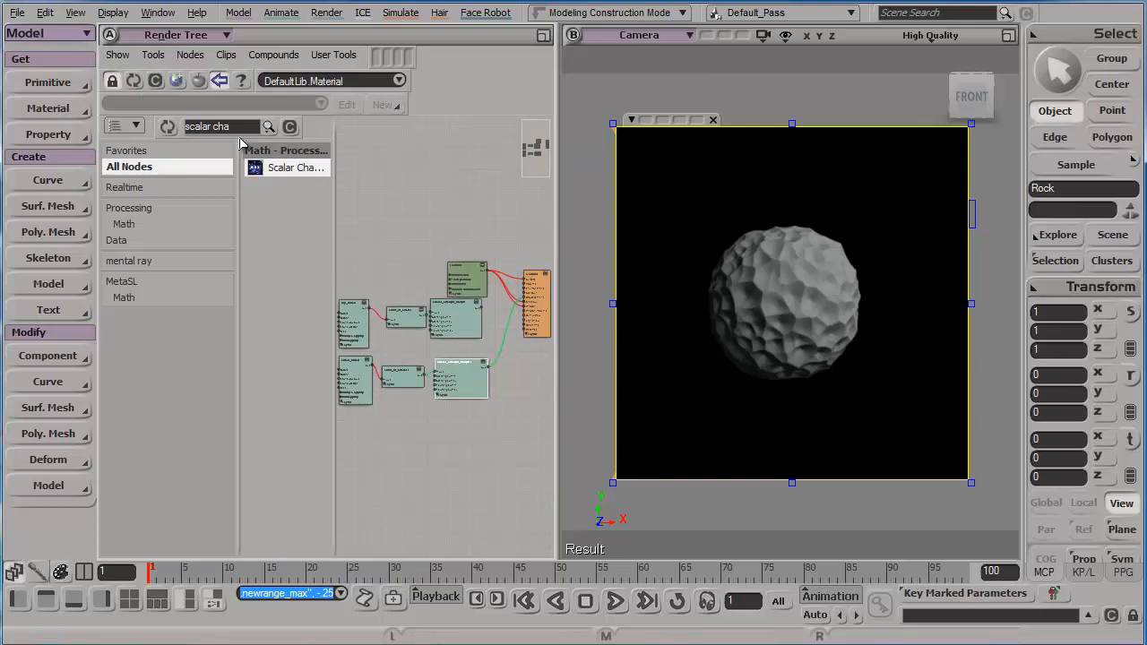
Step: Find the Scalar Basic math node and add it to the render tree below the Material node
left_click(239, 129)
type("ba")
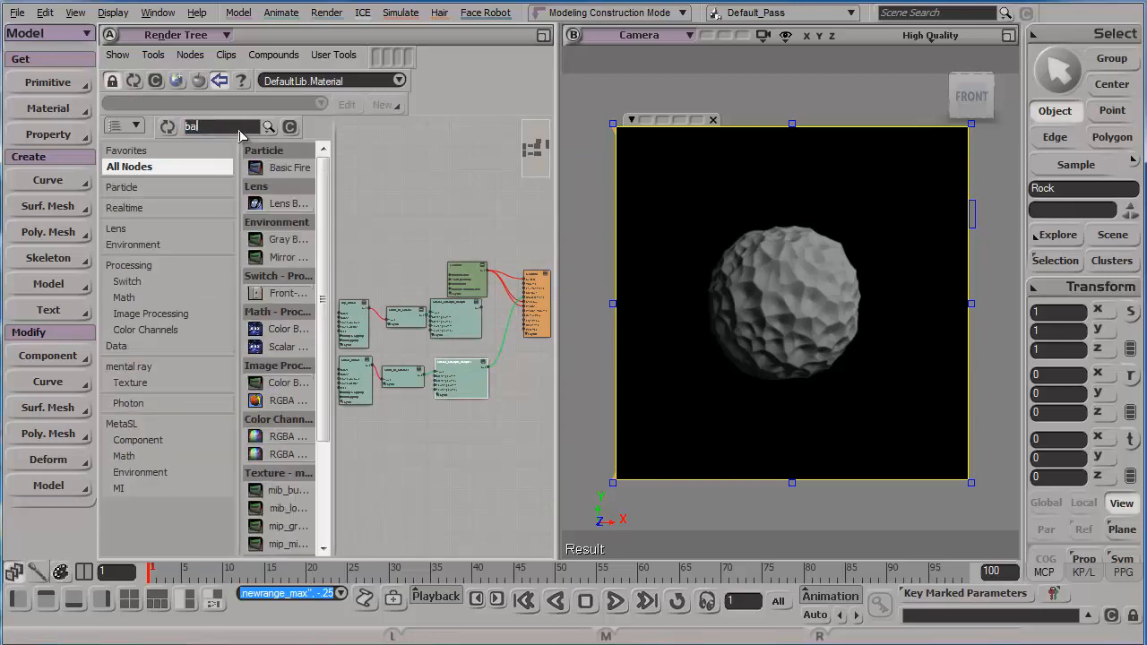
type("lsi")
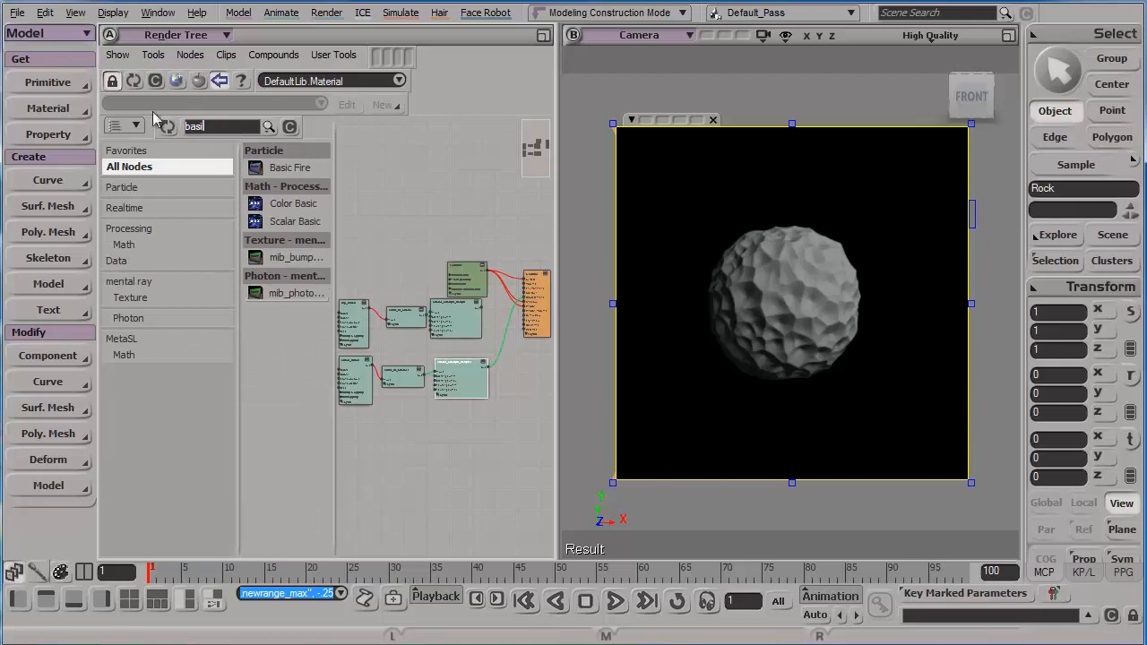
left_click_drag(293, 223, 523, 371)
key("f")
left_click_drag(447, 343, 455, 288)
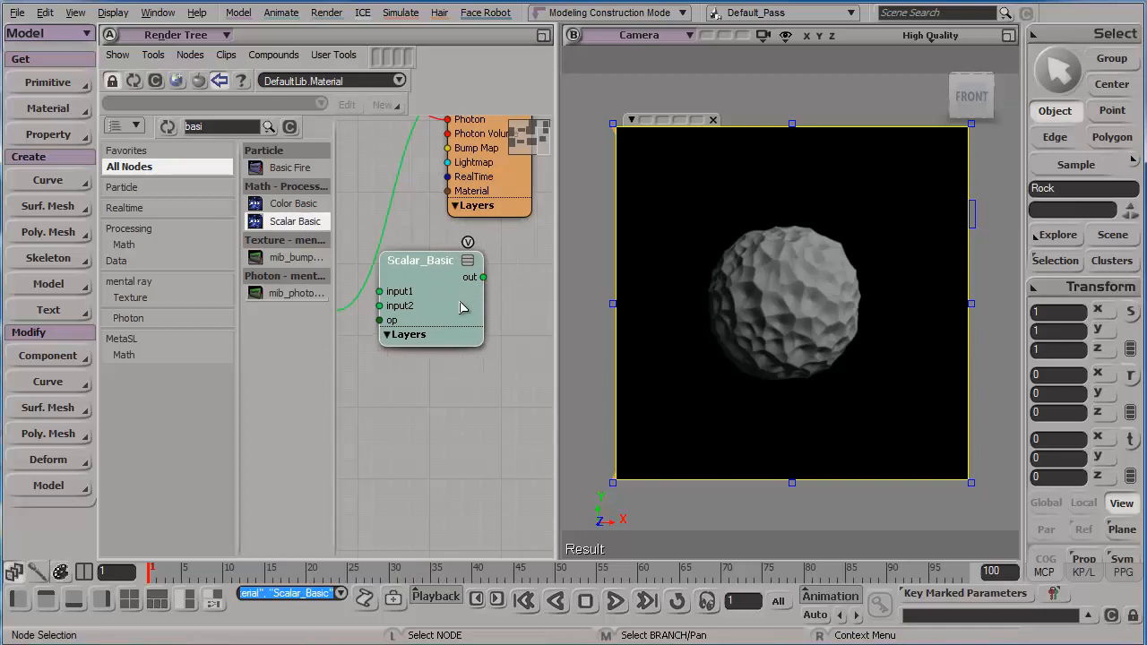
Step: Connect the outputs of Scalar_Change_Range and Scalar_Change_Range1 to the two inputs of Scalar_Basic
key("s")
middle_click_drag(446, 304, 453, 171)
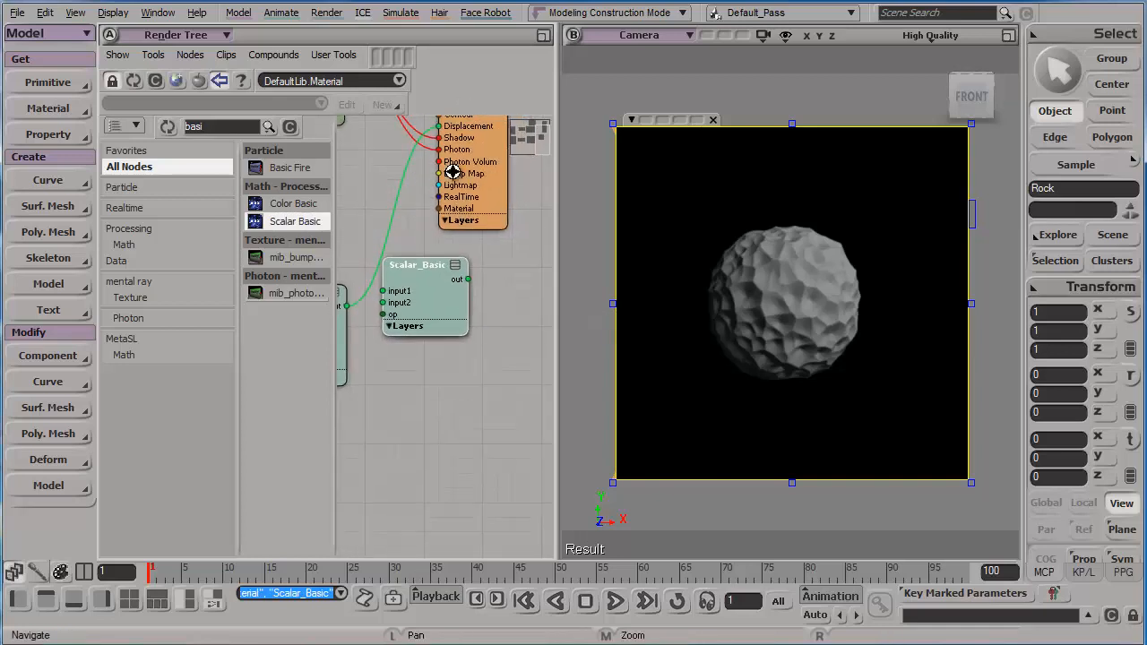
key("s")
left_click_drag(371, 307, 477, 313)
left_click_drag(433, 158, 474, 271)
key("s")
Step: Connect Scalar_Basic's output to the Material's Displacement input and place the node between the range nodes and the Material
left_click_drag(395, 370, 521, 209)
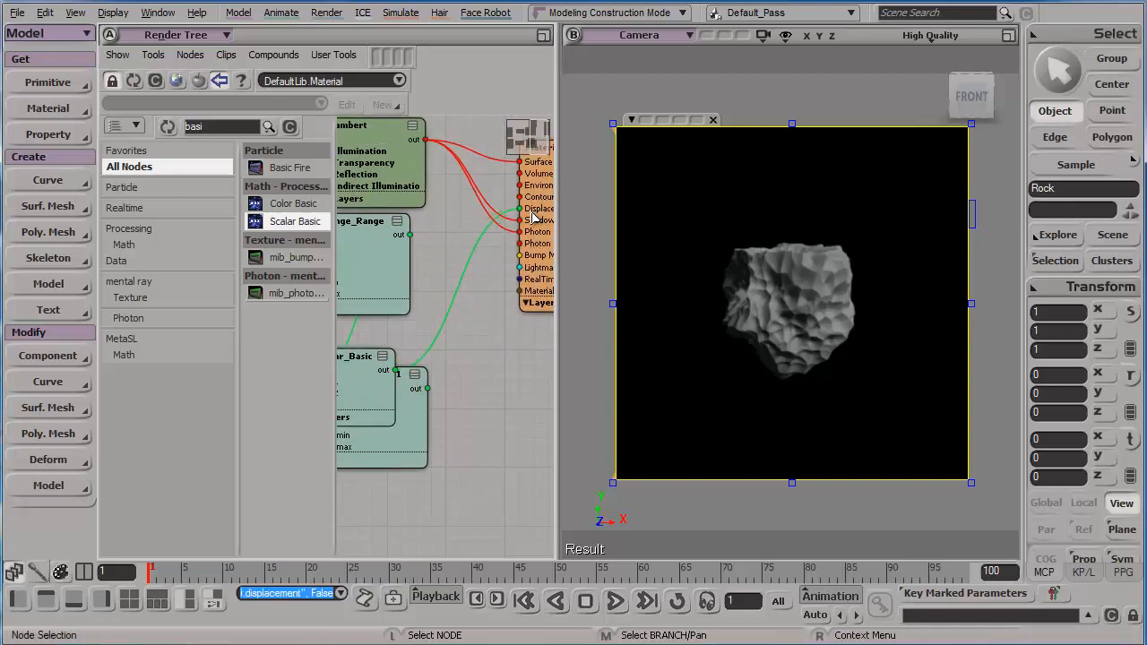
left_click_drag(371, 377, 493, 306)
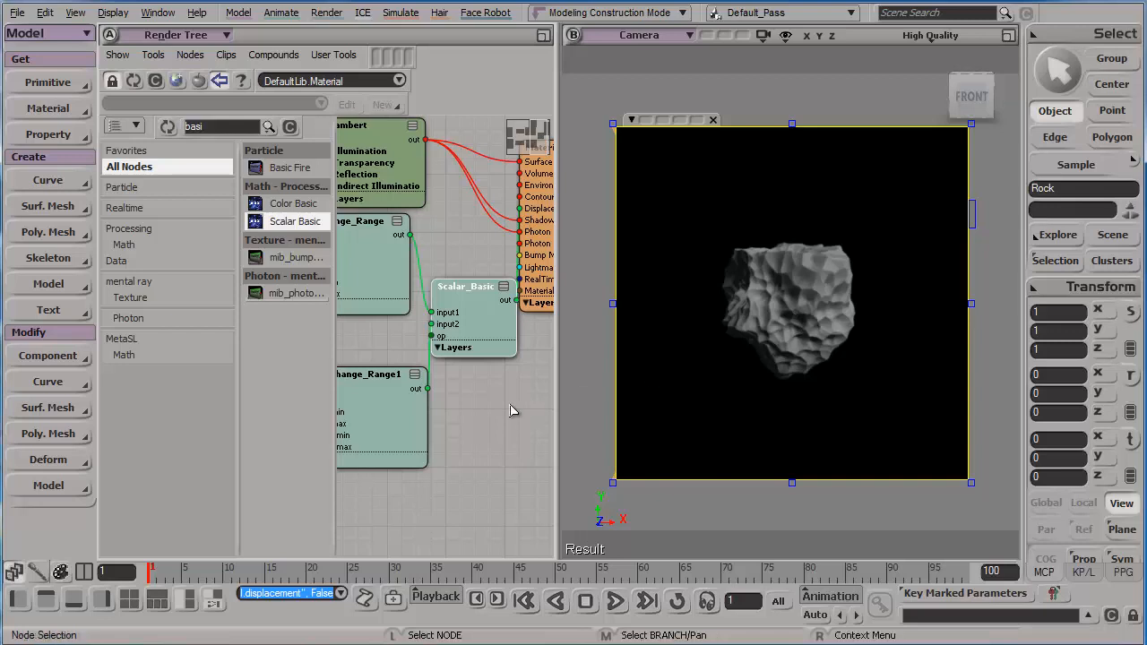
key("a")
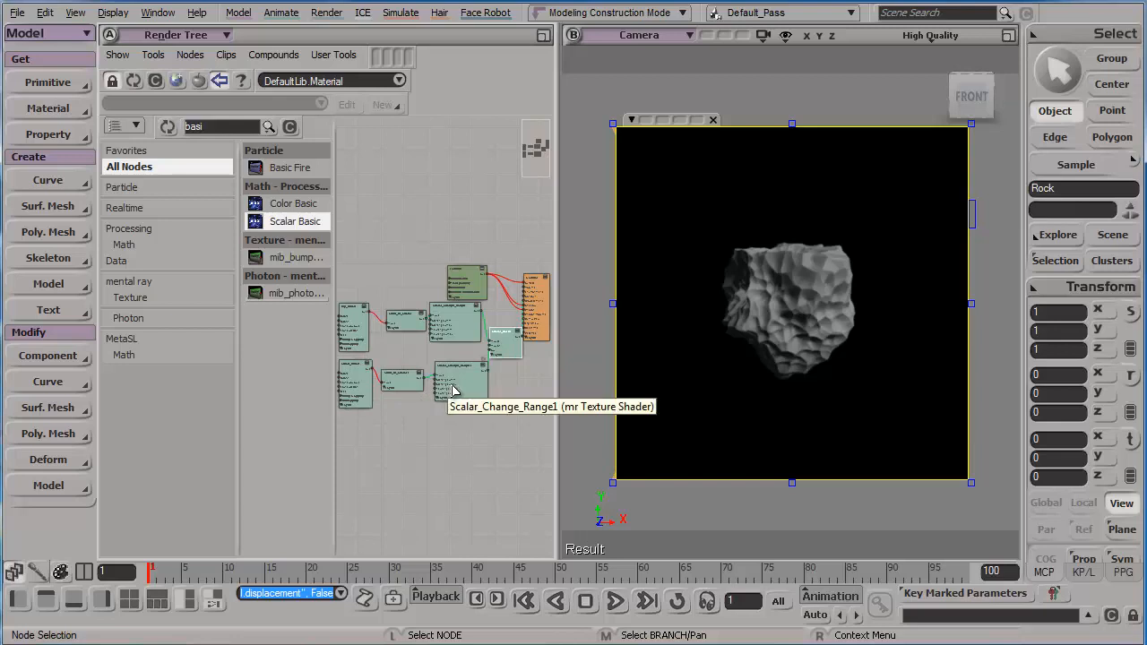
key("ctrl+z")
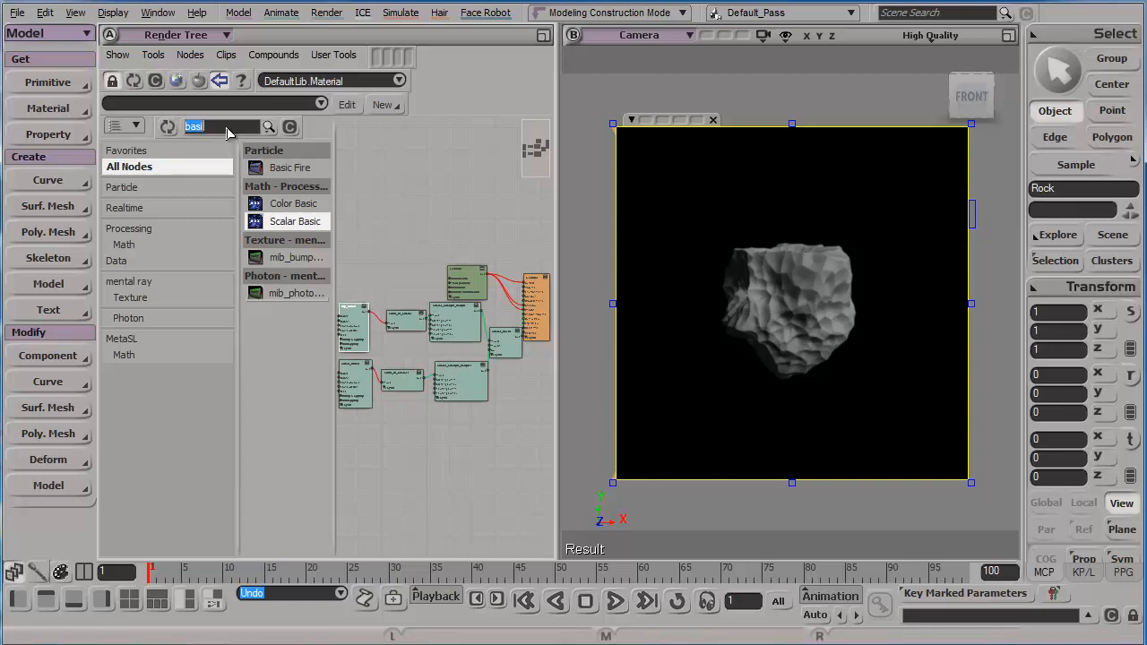
Step: Find the Fractal texture and add it to the render tree below the Small_Detail node
type("frac")
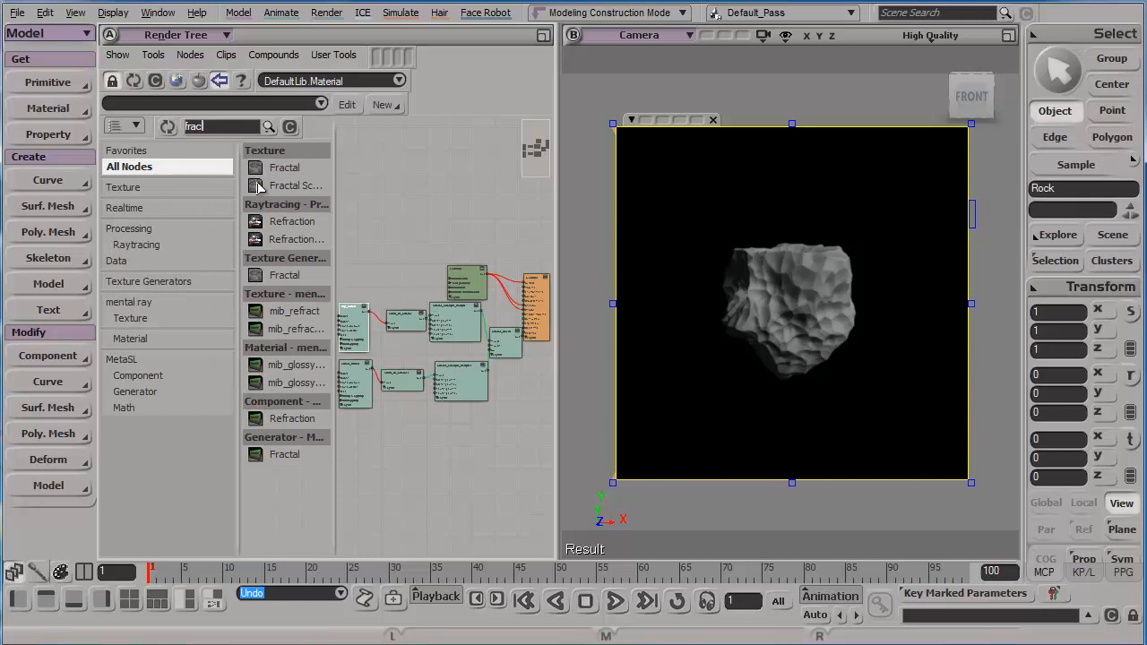
left_click_drag(278, 168, 392, 457)
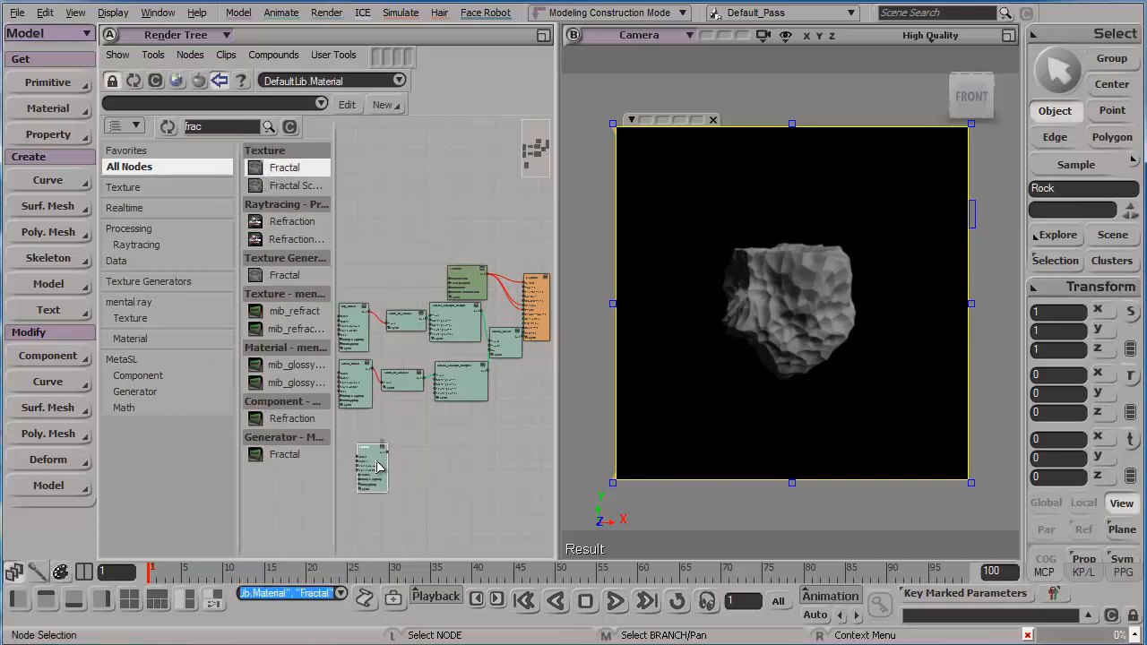
key("f")
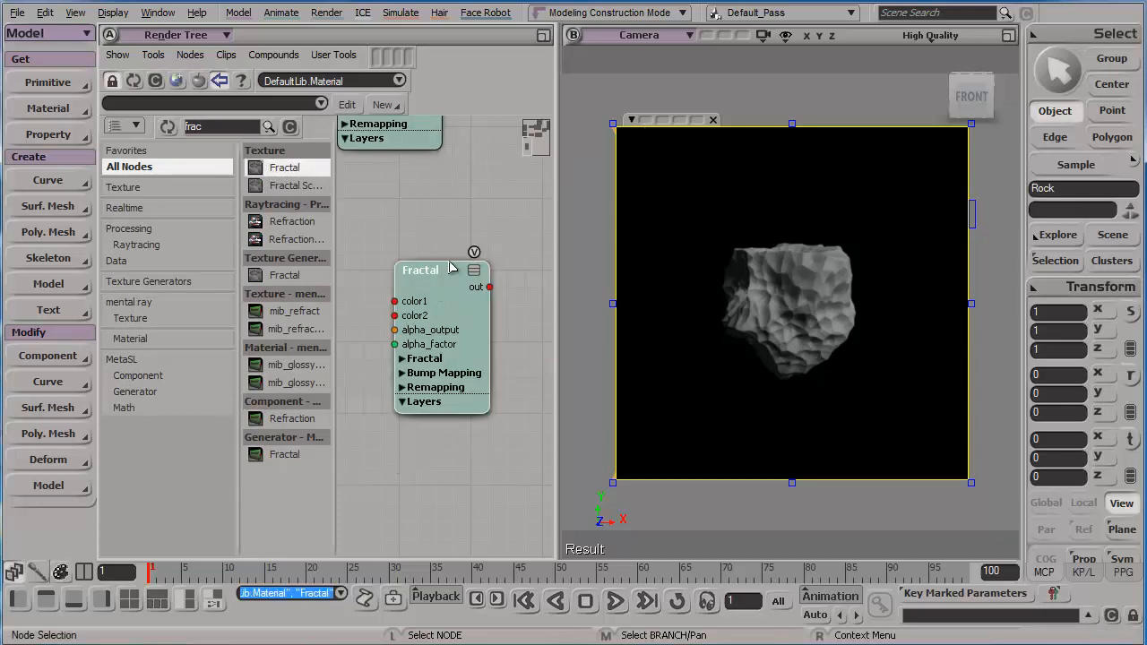
Step: Open a shader preview of the Fractal texture, show it on the Grid model and move it clear of the node
left_click(474, 252)
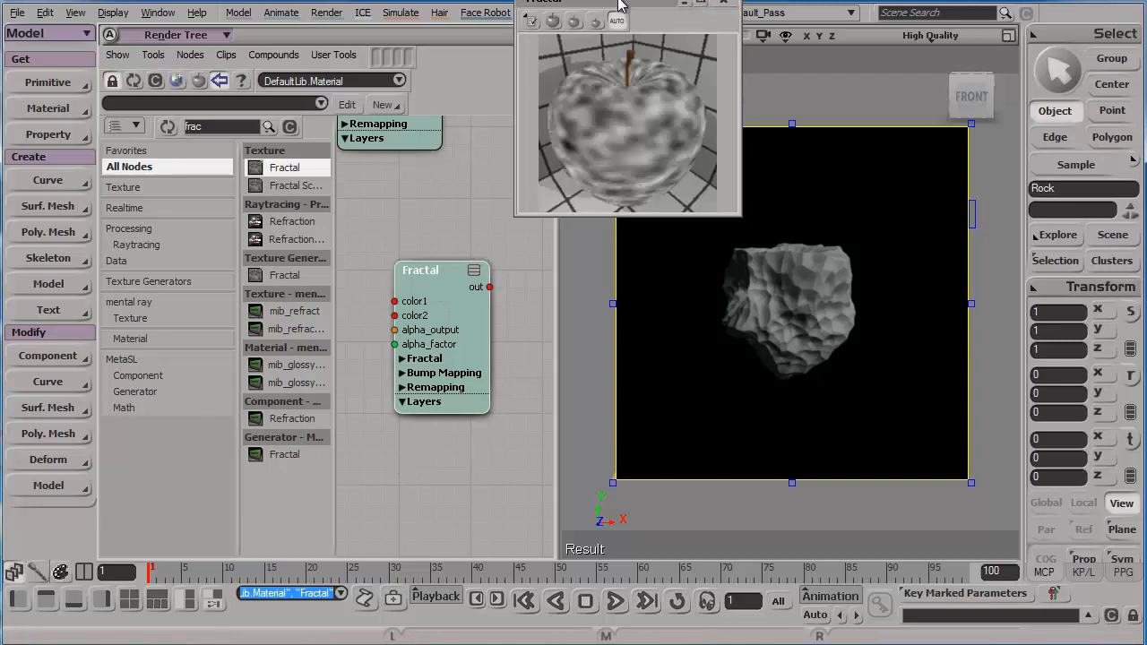
left_click_drag(618, 7, 263, 93)
left_click(177, 109)
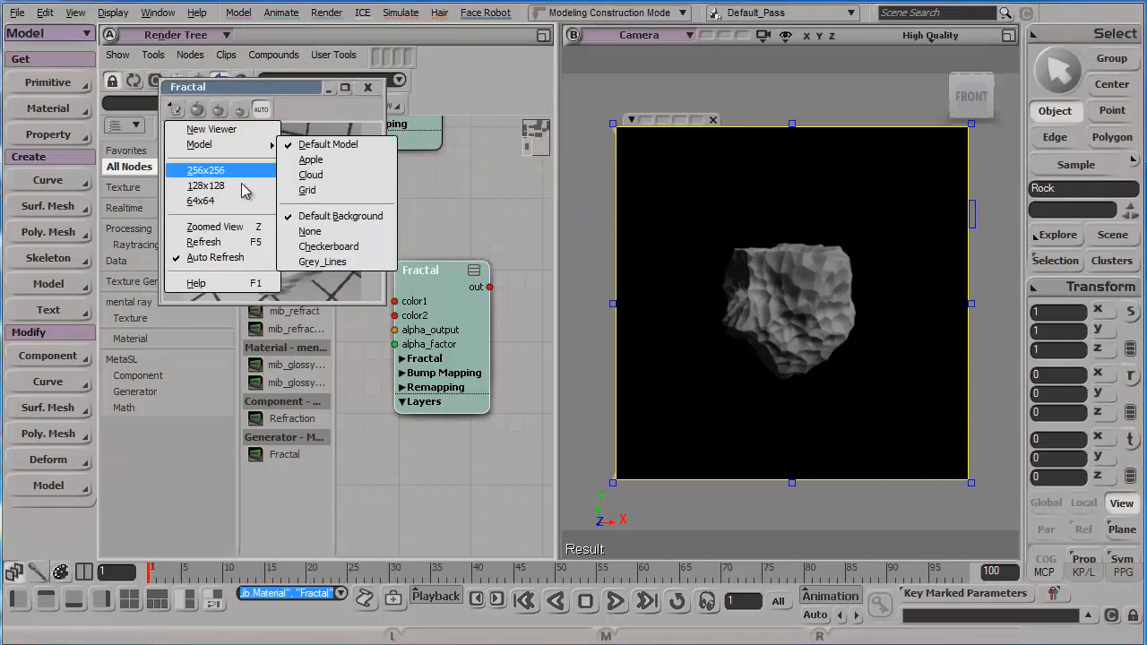
left_click(308, 190)
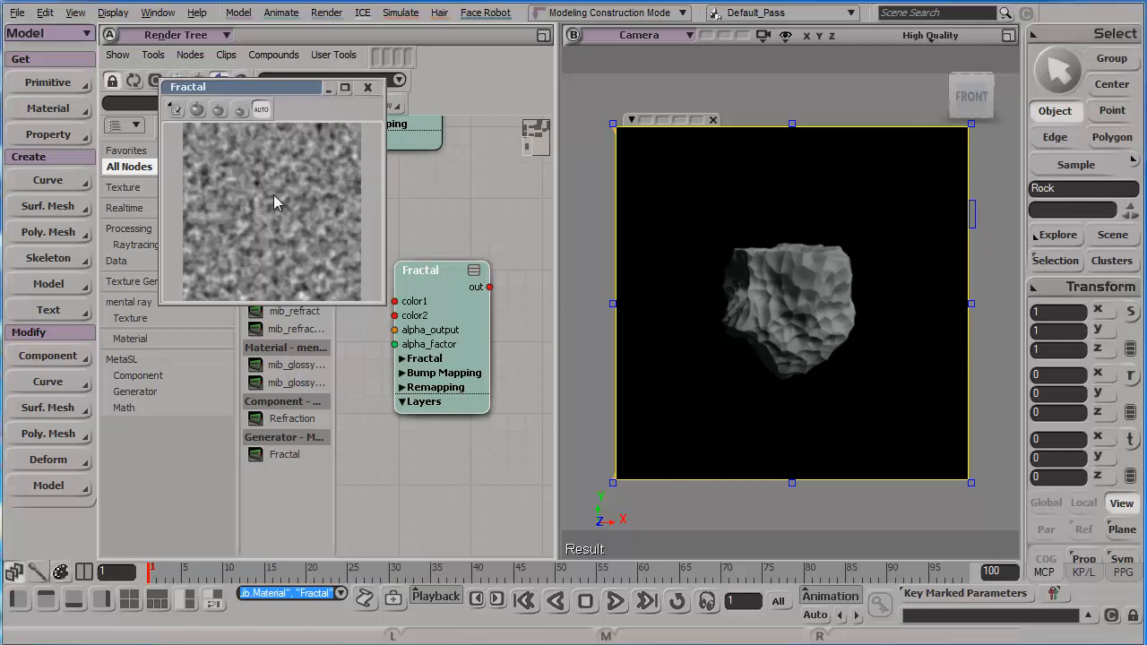
left_click_drag(260, 87, 227, 90)
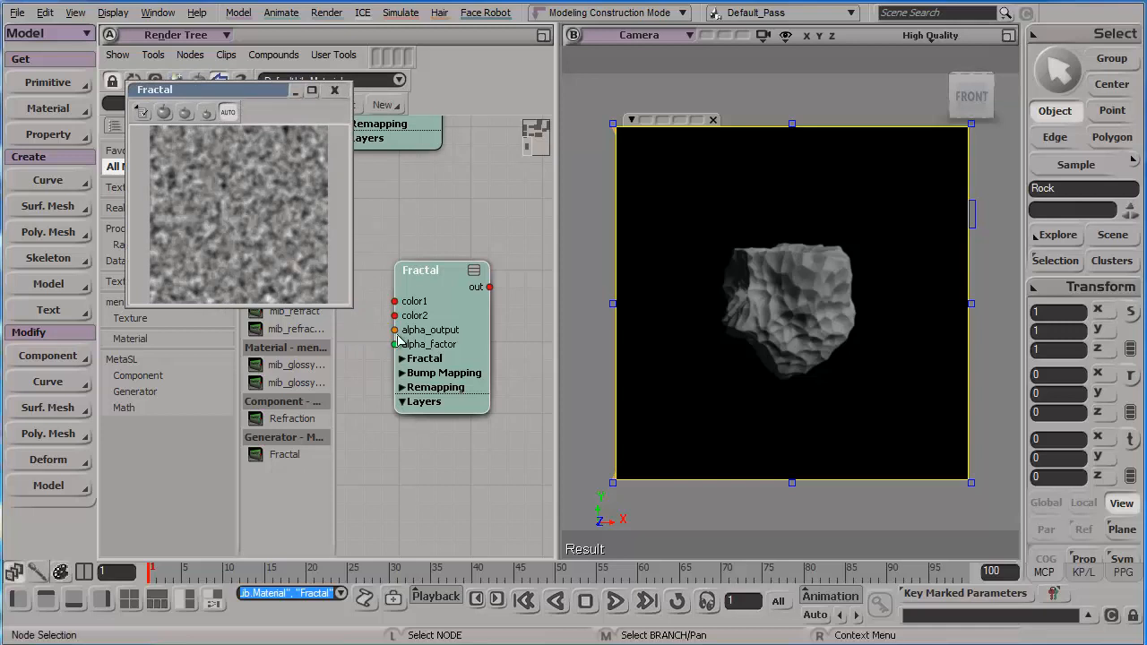
Step: Set the Fractal texture's Complexity to 6 and Level Decay to 0.905, and close its properties
double_click(443, 300)
left_click_drag(268, 90, 622, 93)
left_click(546, 159)
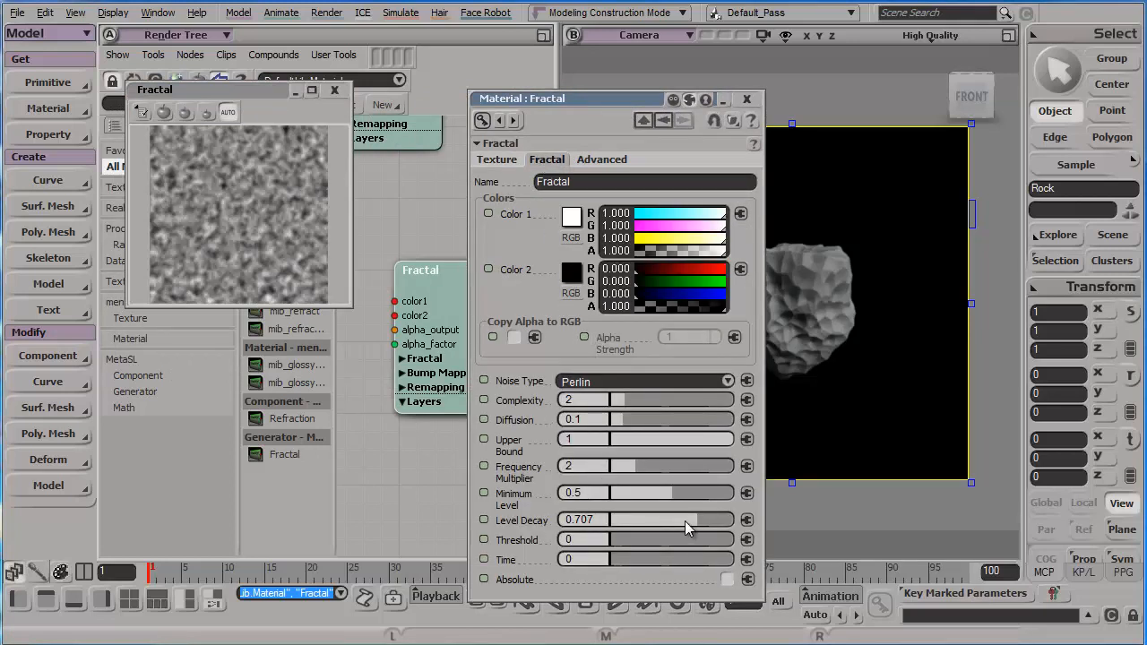
left_click_drag(696, 521, 742, 524)
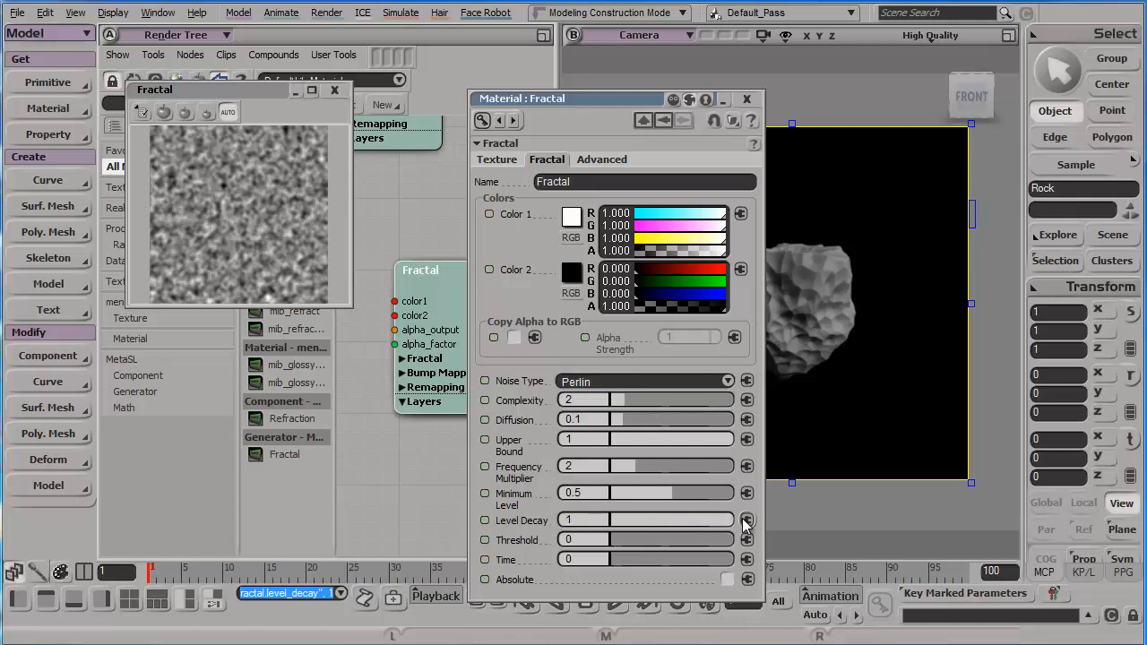
left_click_drag(633, 403, 678, 401)
mouse_move(723, 516)
left_mouse_down()
mouse_move(705, 518)
mouse_move(722, 518)
left_mouse_up()
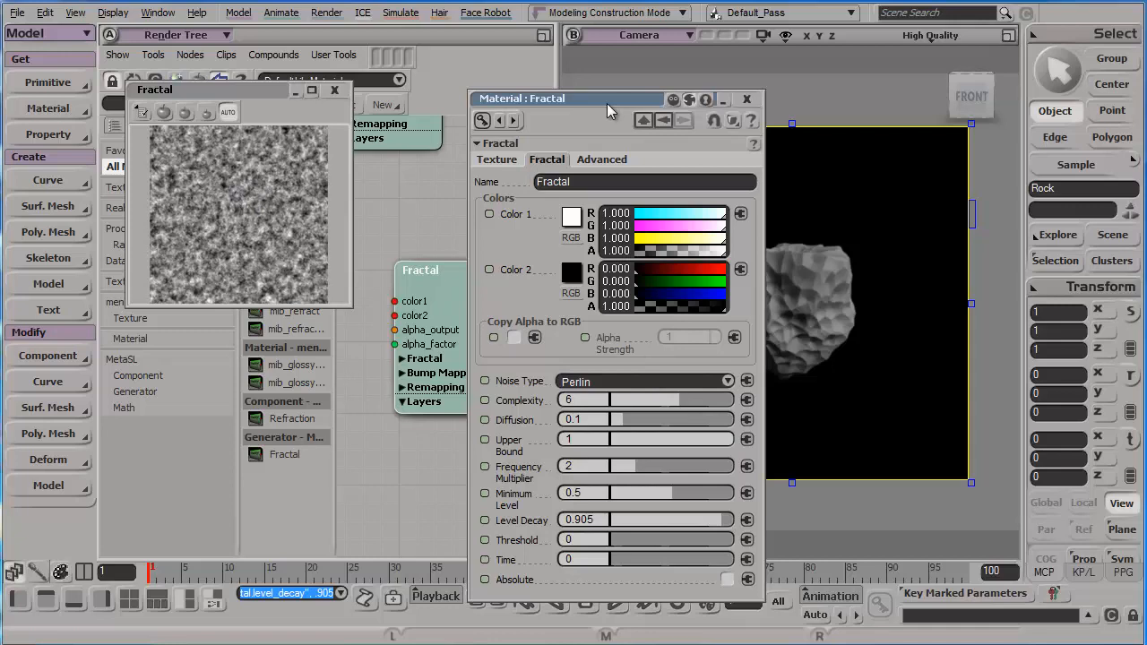
left_click_drag(607, 103, 560, 117)
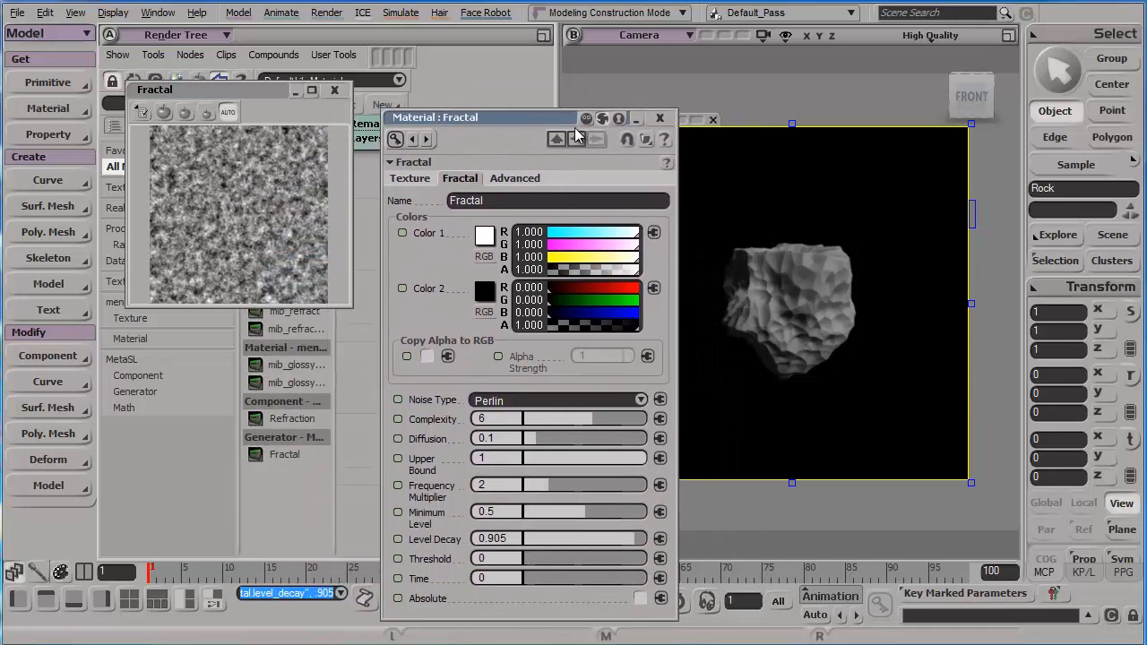
left_click(660, 119)
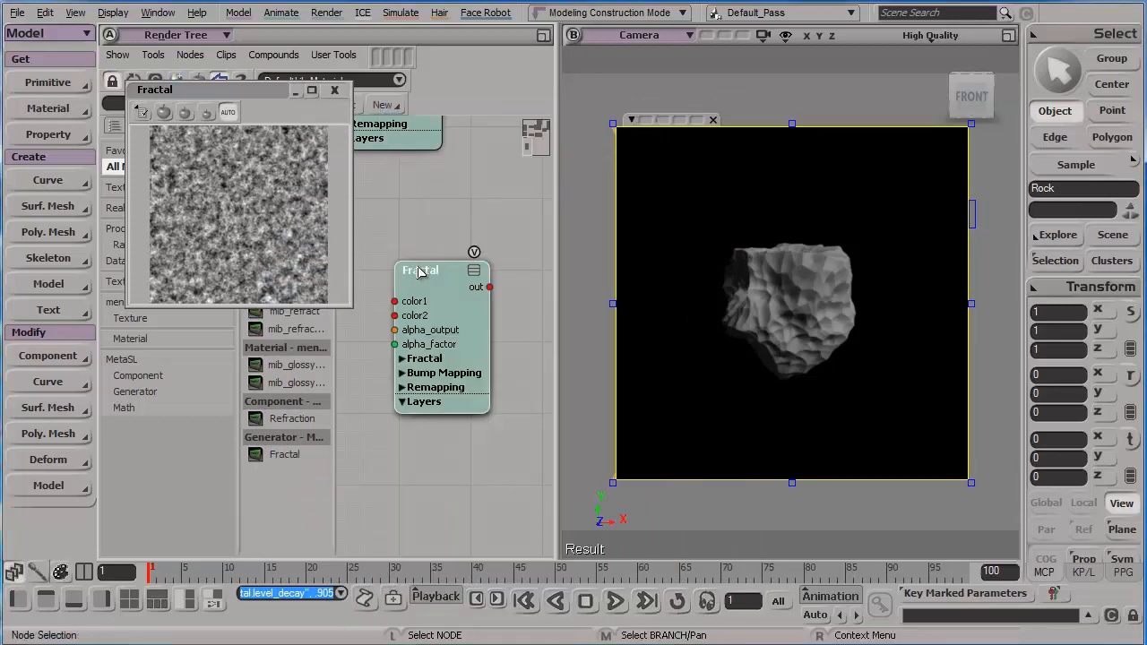
key("a")
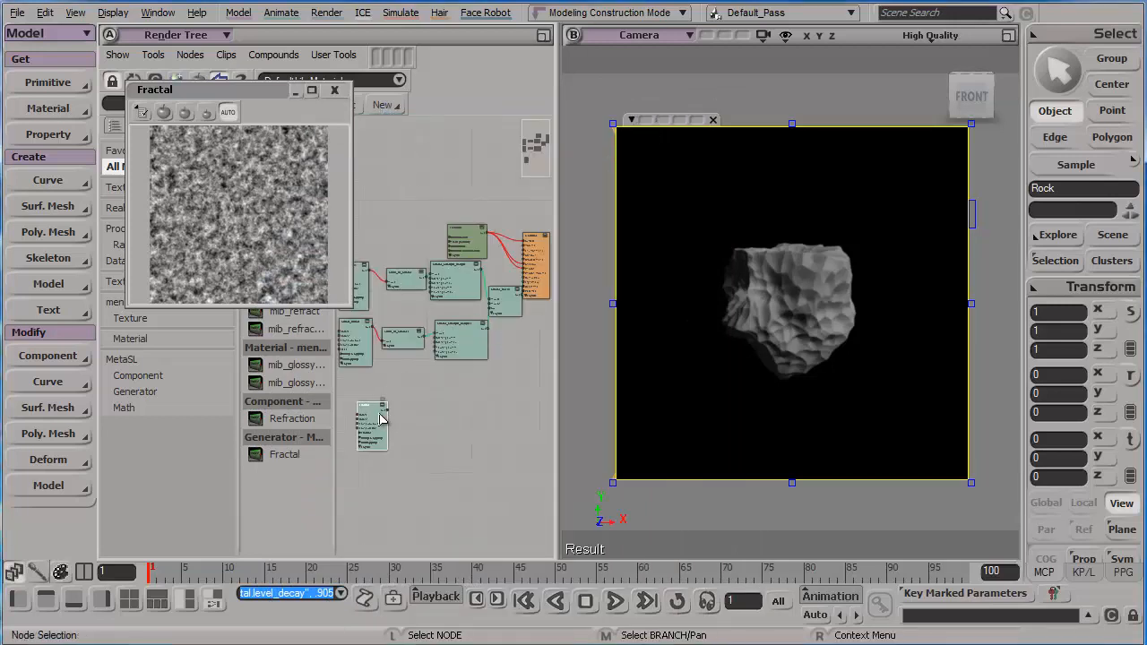
Step: Bring the Fractal node next to the Material and connect its output to the Material's Displacement input
left_click_drag(378, 415, 525, 282)
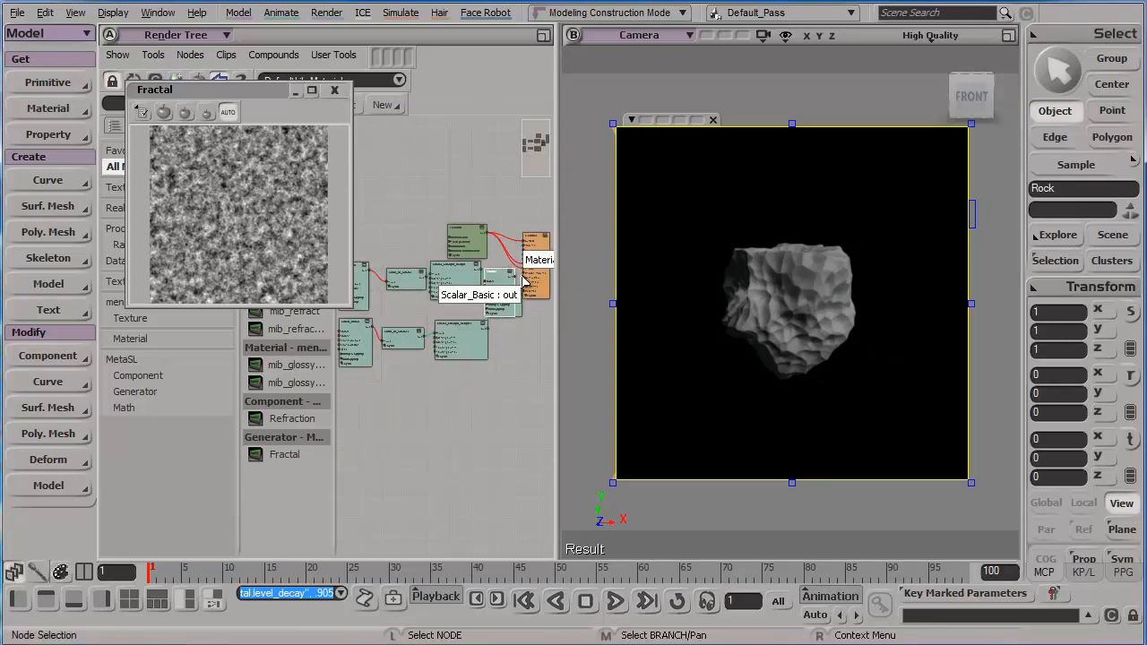
scroll(513, 276, "up", 4)
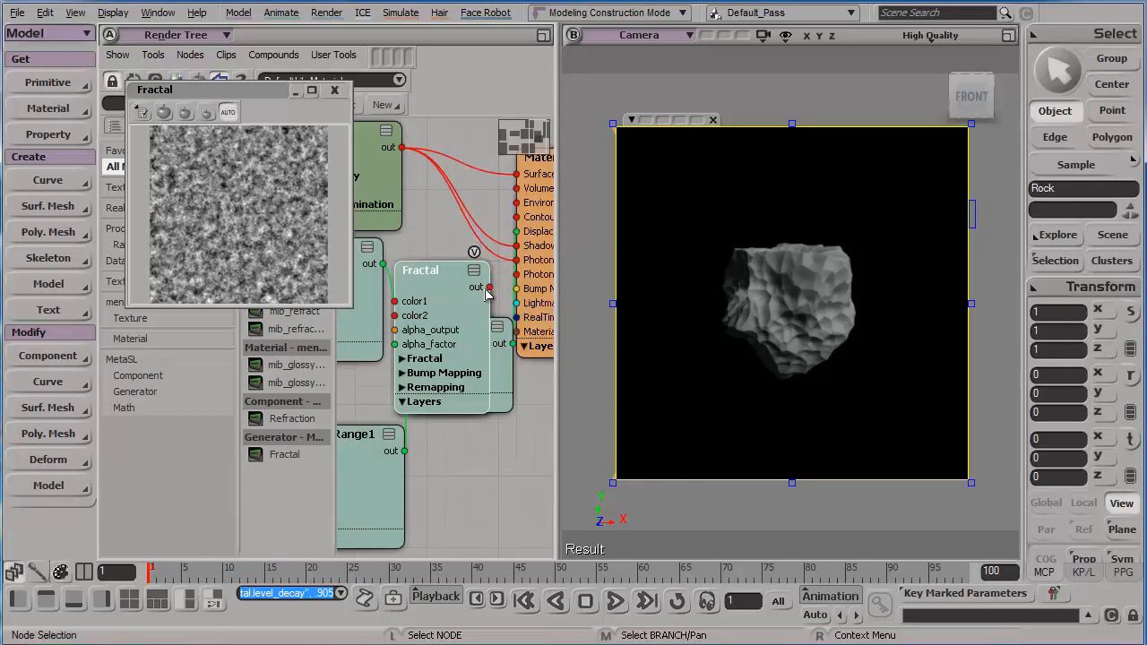
left_click_drag(489, 287, 518, 232)
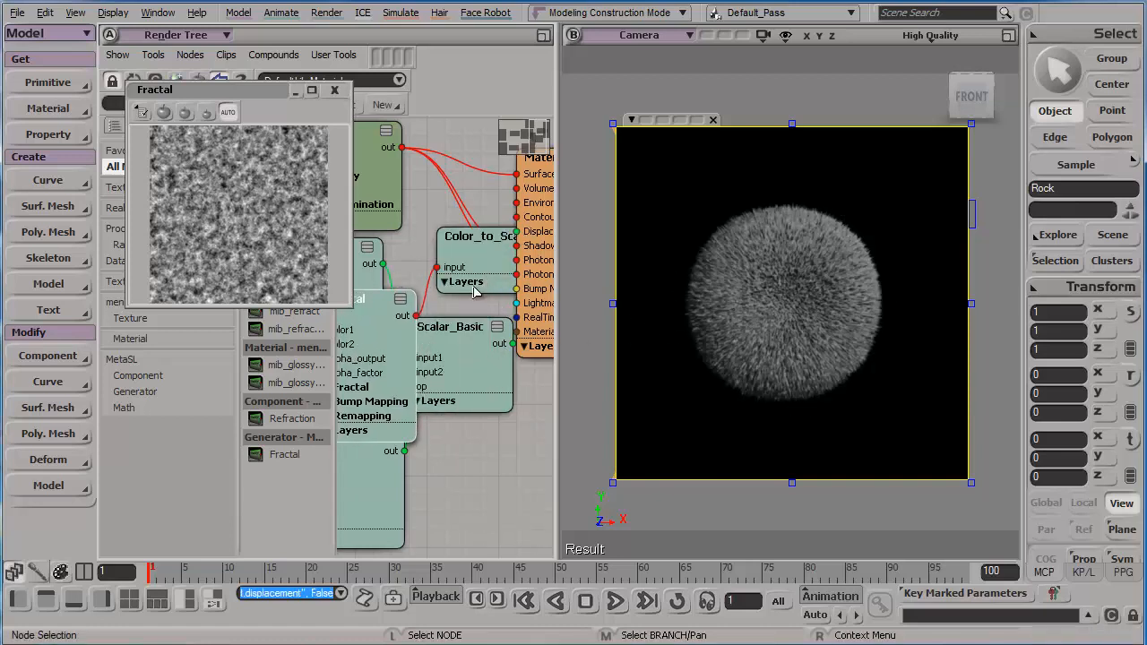
Step: Place the Fractal and its Color_to_Scalar node below the Small_Detail row and close the Fractal's shader preview
key("a")
left_click_drag(480, 338, 405, 451)
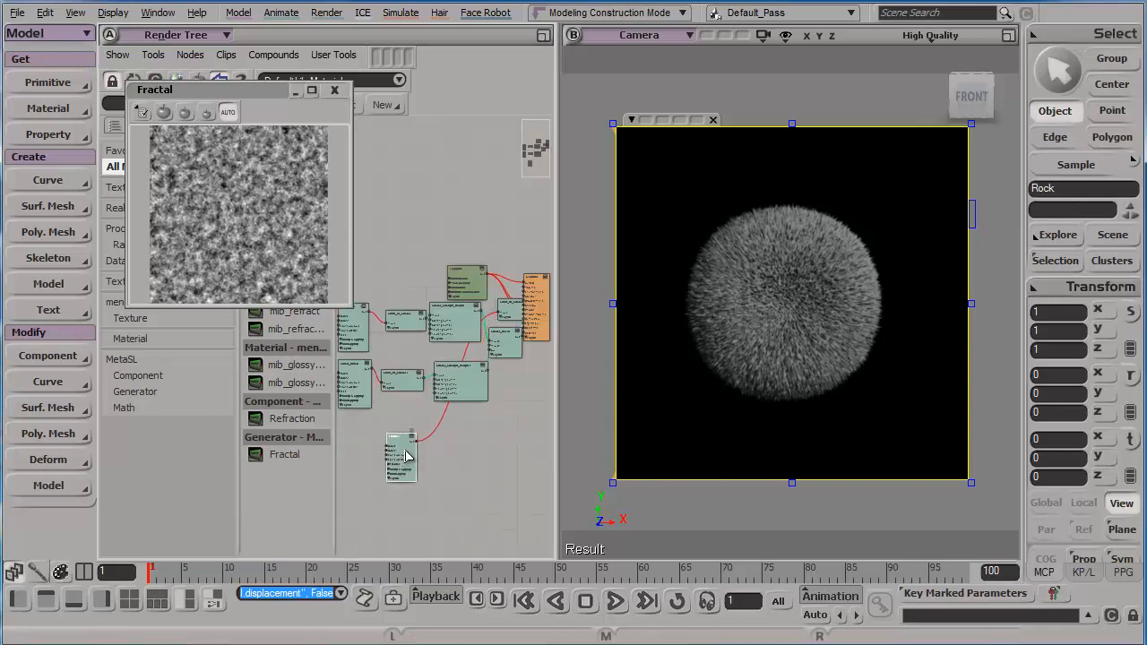
left_click_drag(510, 310, 473, 470)
left_click_drag(403, 459, 386, 460)
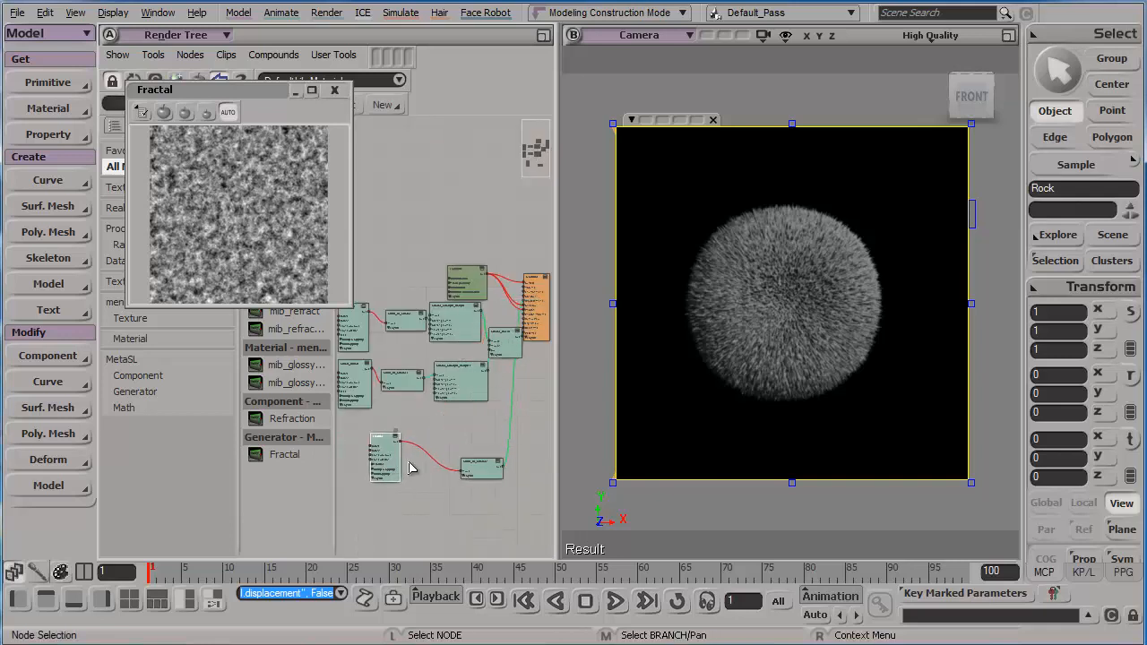
left_click_drag(484, 466, 456, 455)
left_click(334, 89)
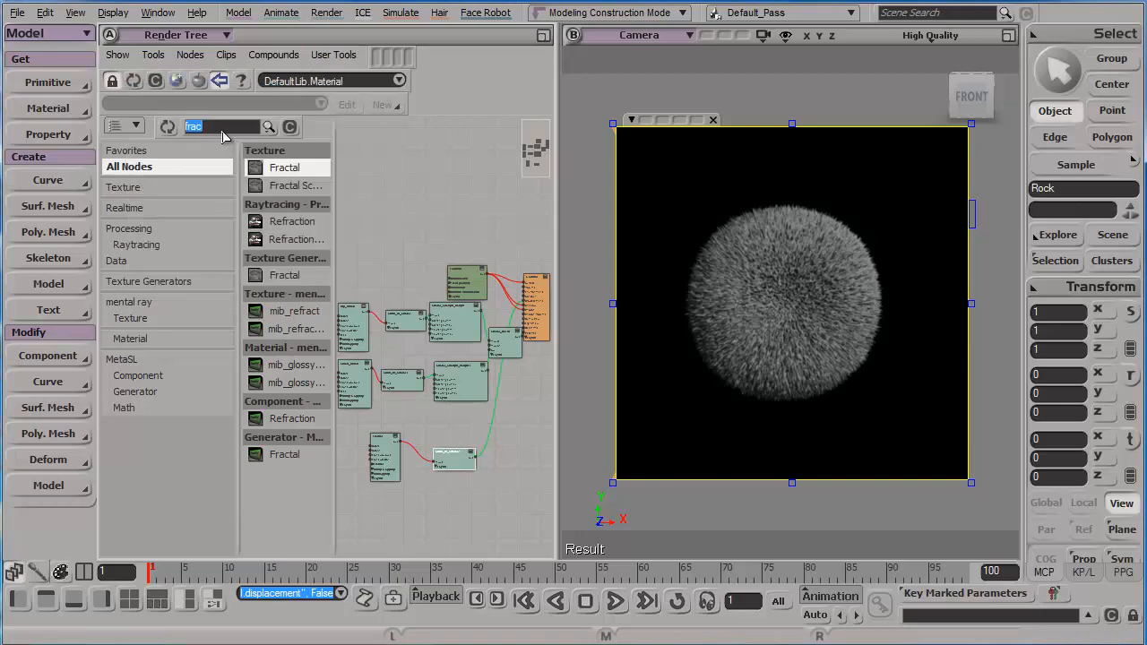
Step: Insert a Scalar Change Range node between the Fractal's Color_to_Scalar and the Material's Displacement, and open its properties
type("cha")
left_click_drag(287, 168, 498, 423)
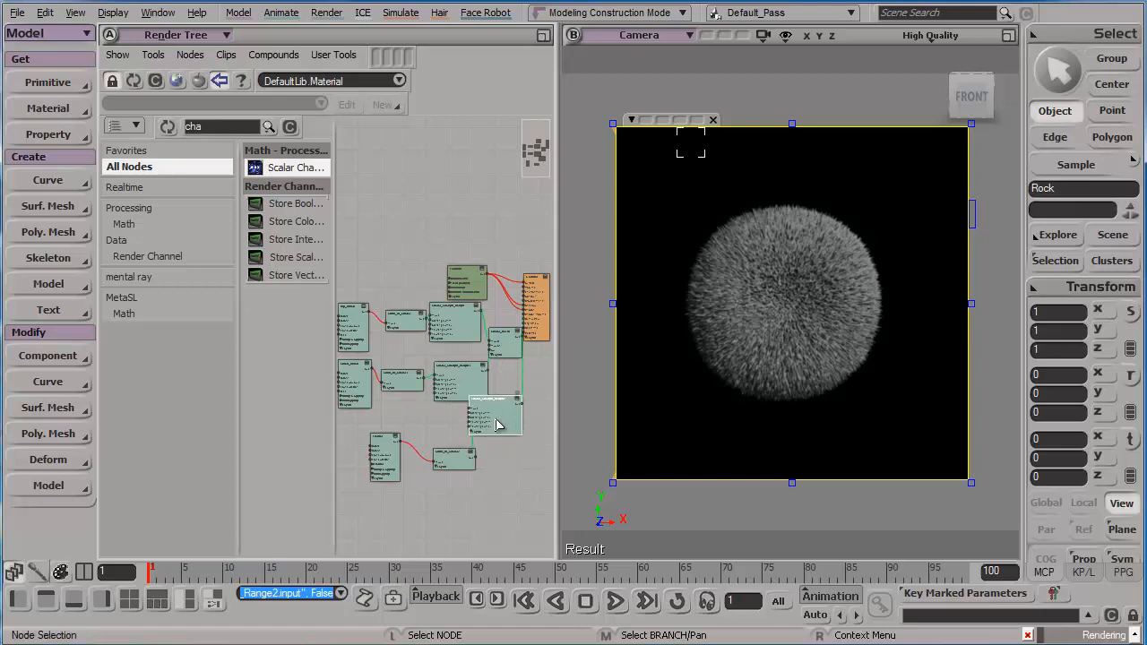
key("f")
double_click(450, 331)
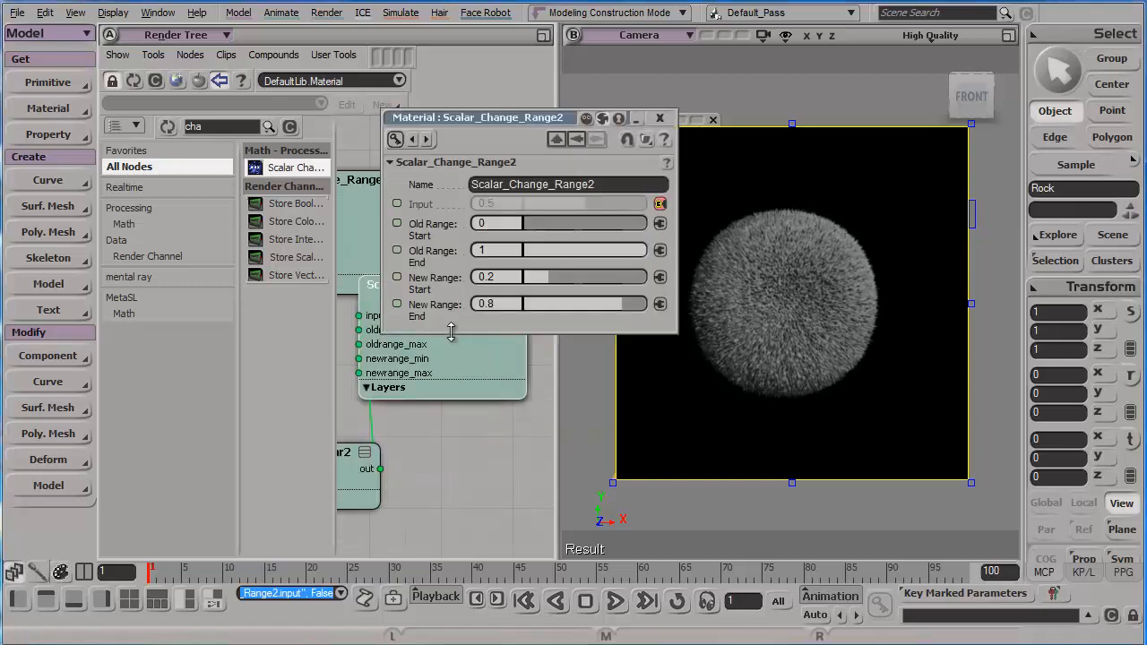
left_click_drag(545, 122, 353, 85)
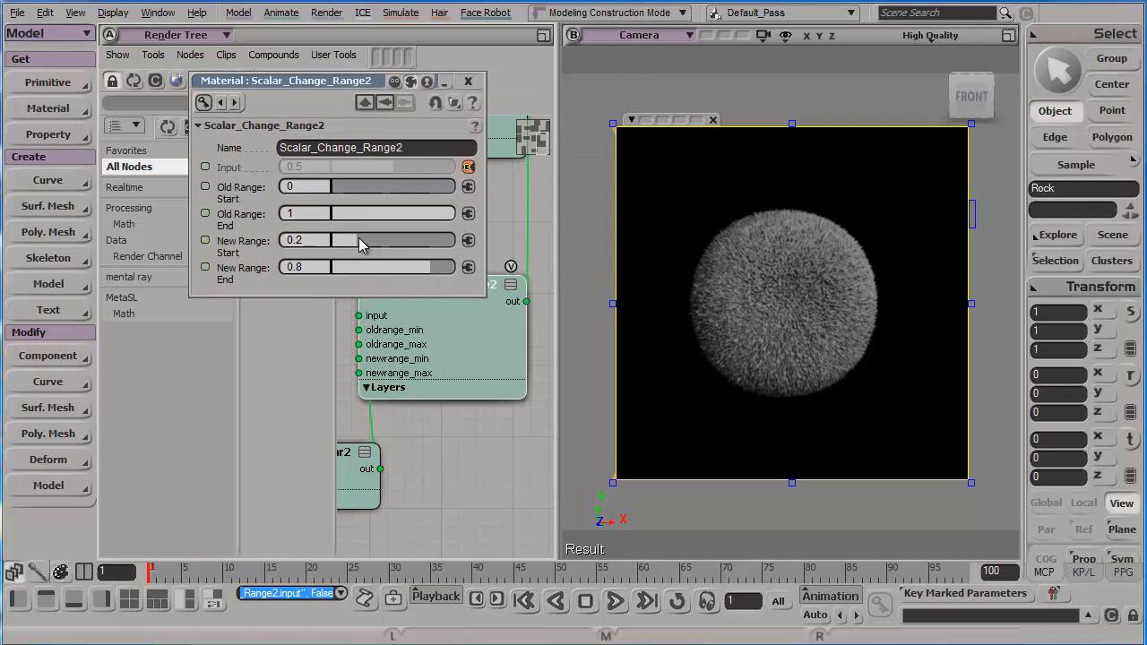
Step: Set Scalar_Change_Range2's New Range Start to -0.2 and New Range End to 0.2
left_click(305, 240)
type("-0")
type(".2")
key("Tab")
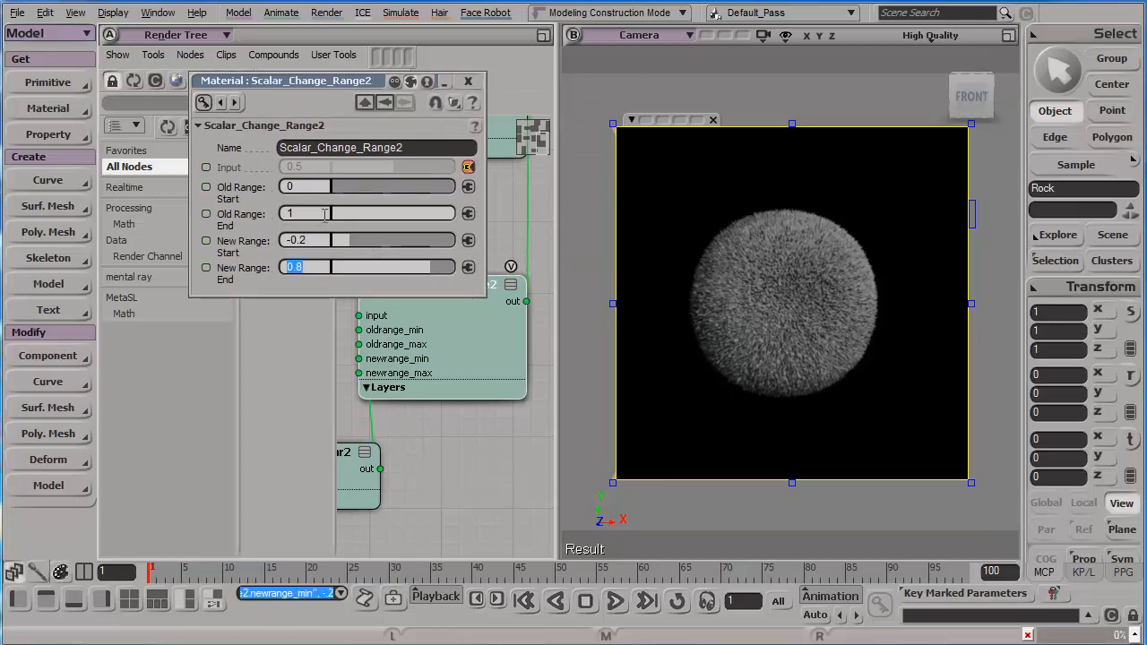
type(".2")
key("Return")
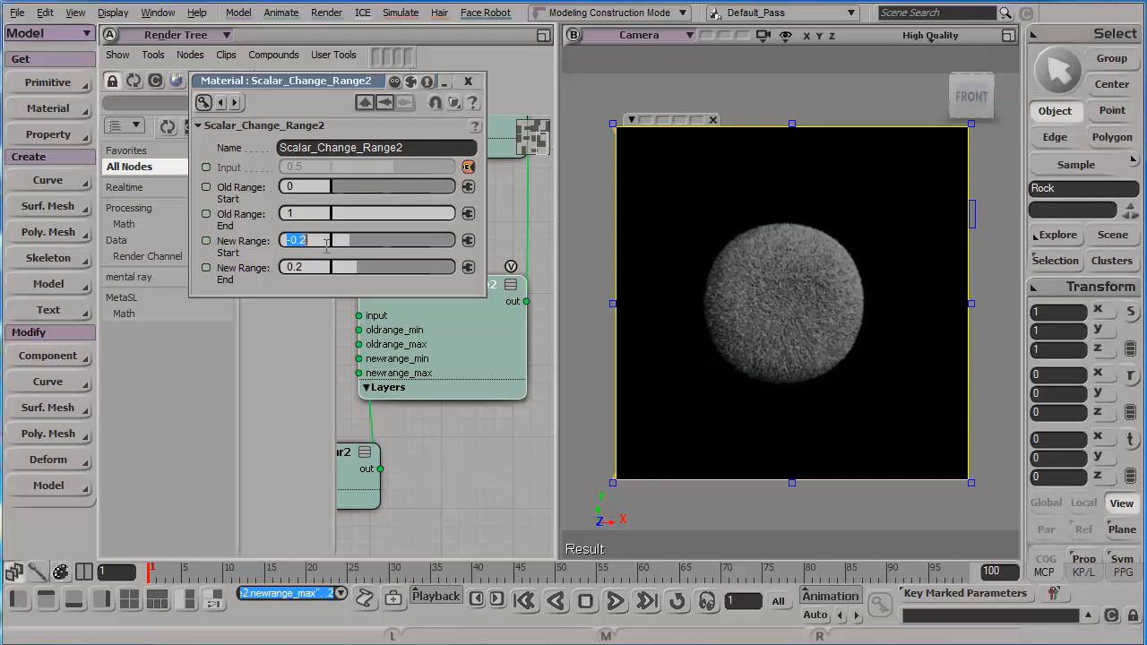
Step: Set Scalar_Change_Range2's New Range Start to -0.1 and New Range End to 0.1, and check the surface up close
left_click(326, 246)
type("-0.1")
key("Tab")
type(".1")
key("Return")
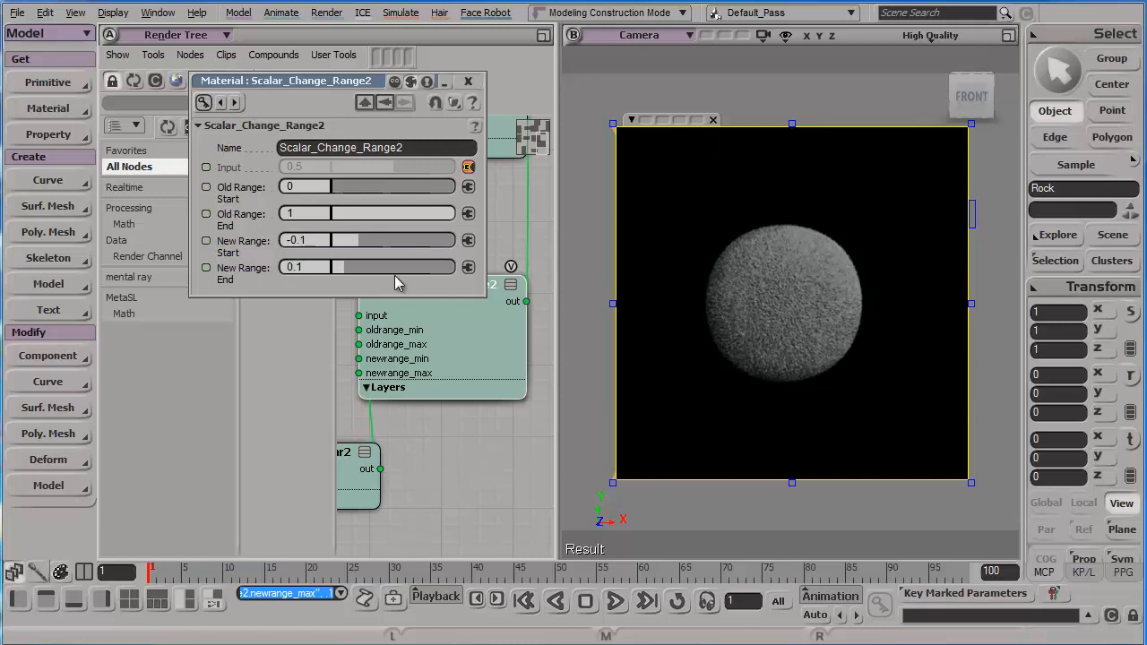
key("s")
middle_click_drag(804, 251, 838, 434)
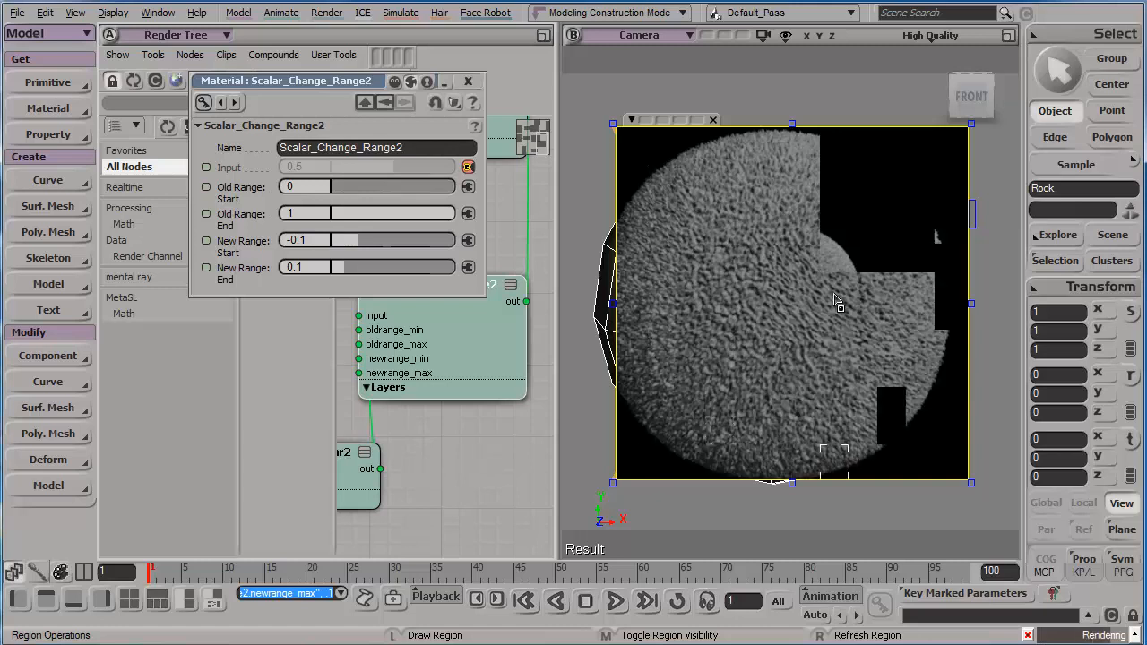
Step: Move Scalar_Change_Range2 and its Color_to_Scalar node apart so the Fractal chain is spread out in the render tree
left_click_drag(459, 353, 502, 364)
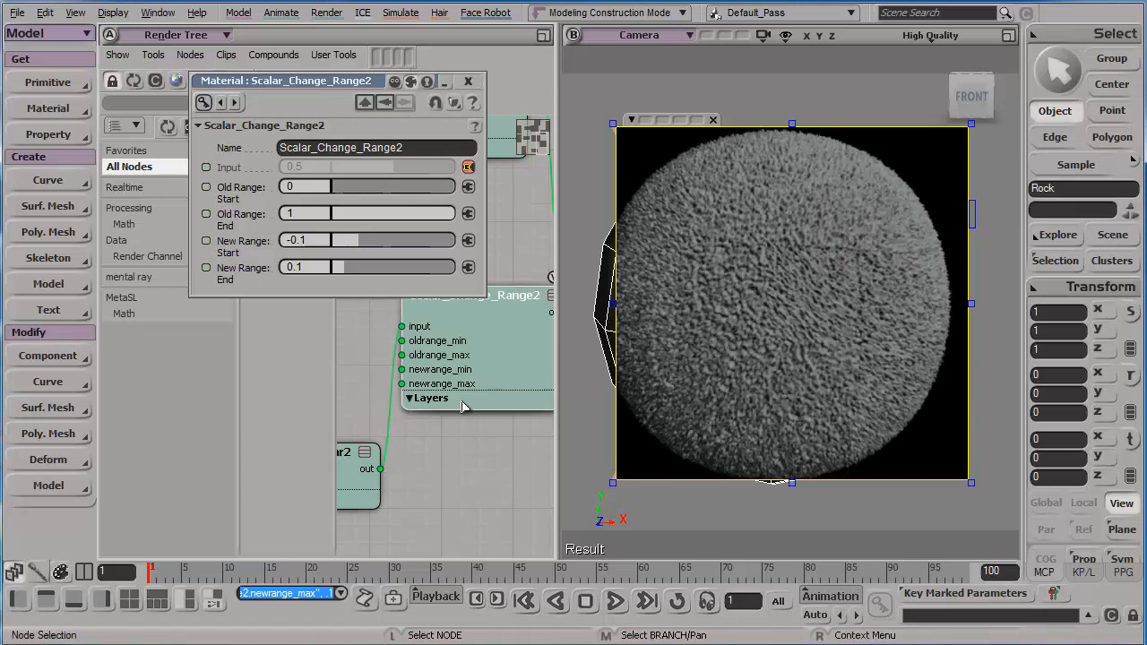
left_click_drag(351, 475, 494, 456)
key("a")
Step: Set the Fractal's Color 1 to light grey 0.875 and Color 2 to grey 0.400 on all RGB channels
double_click(385, 421)
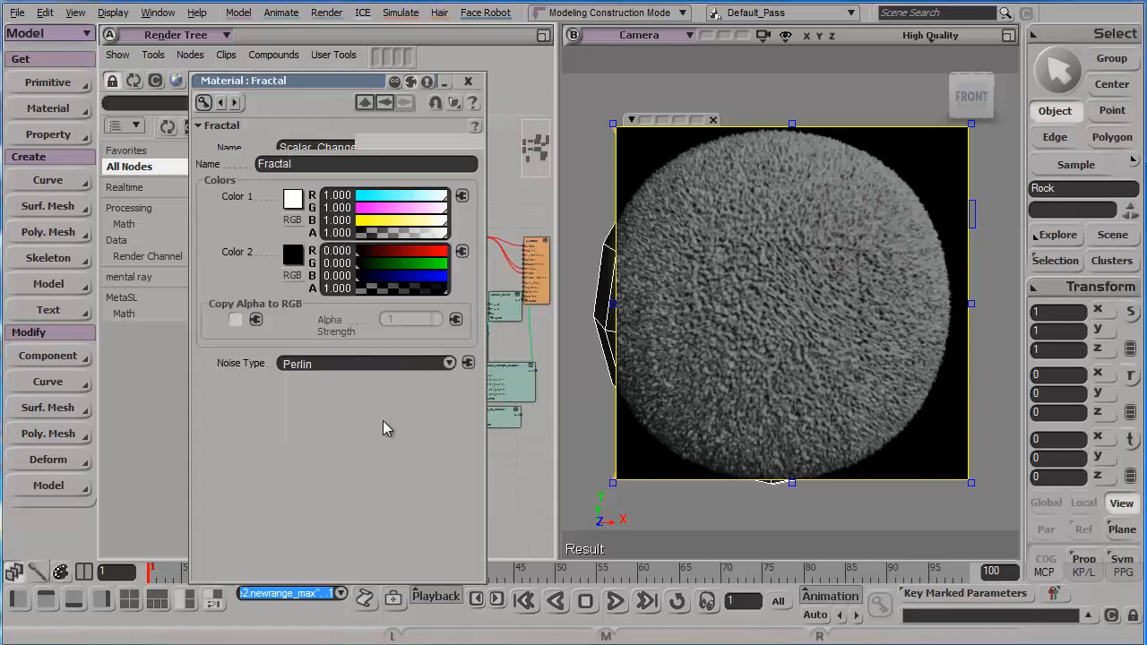
left_click(288, 203)
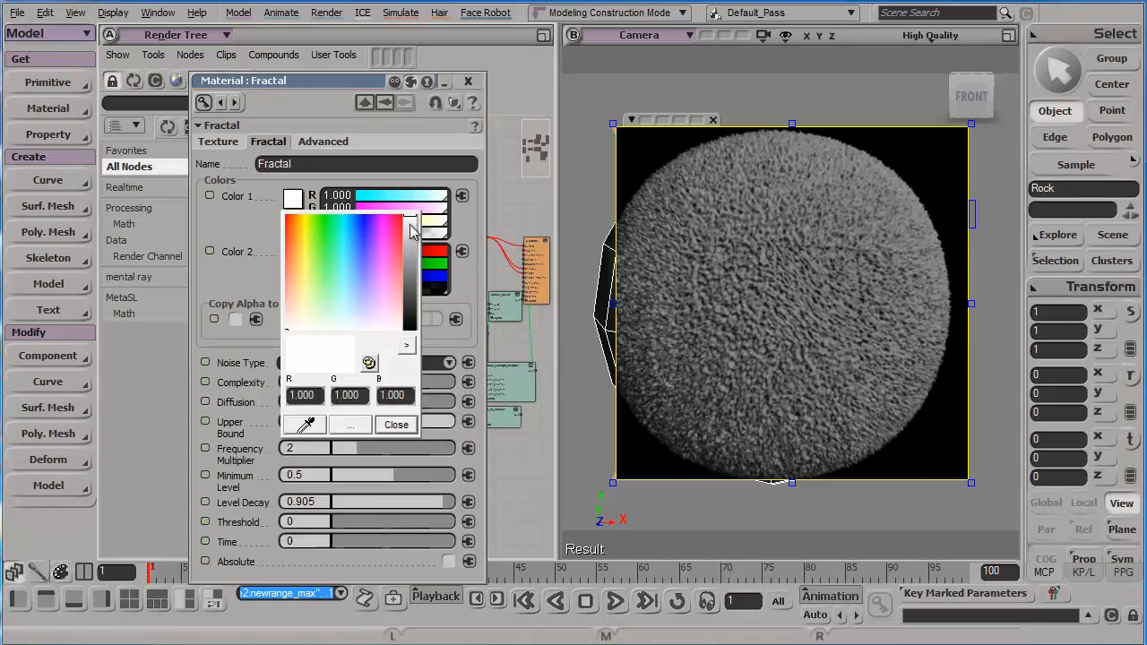
left_click(414, 231)
left_click(271, 226)
left_click(292, 256)
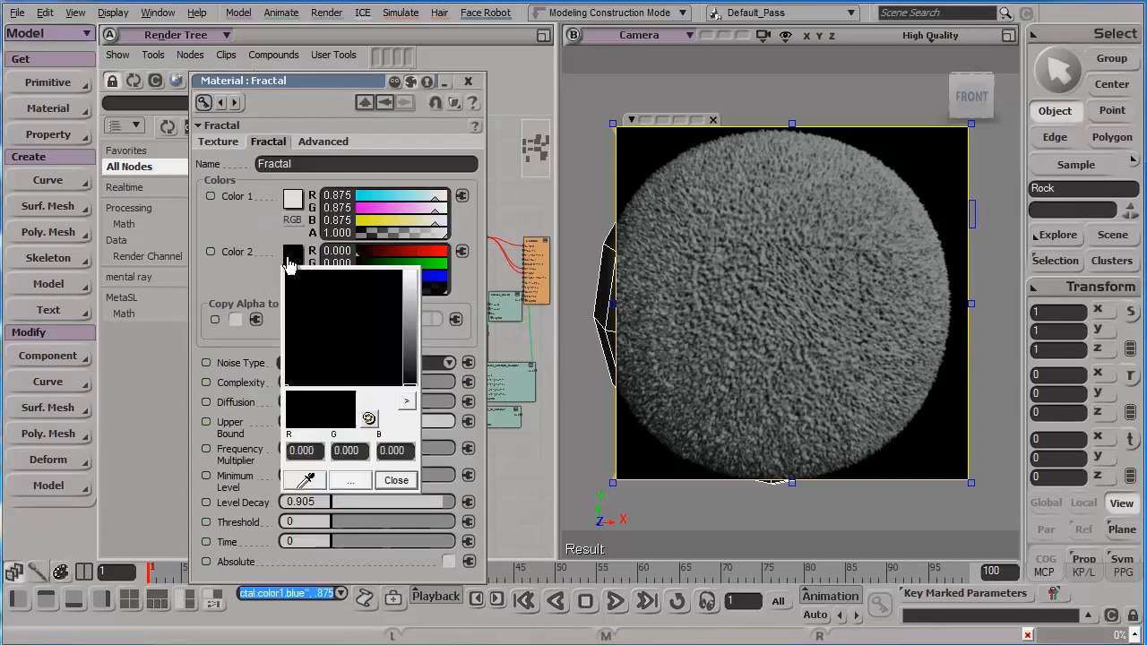
left_click(408, 347)
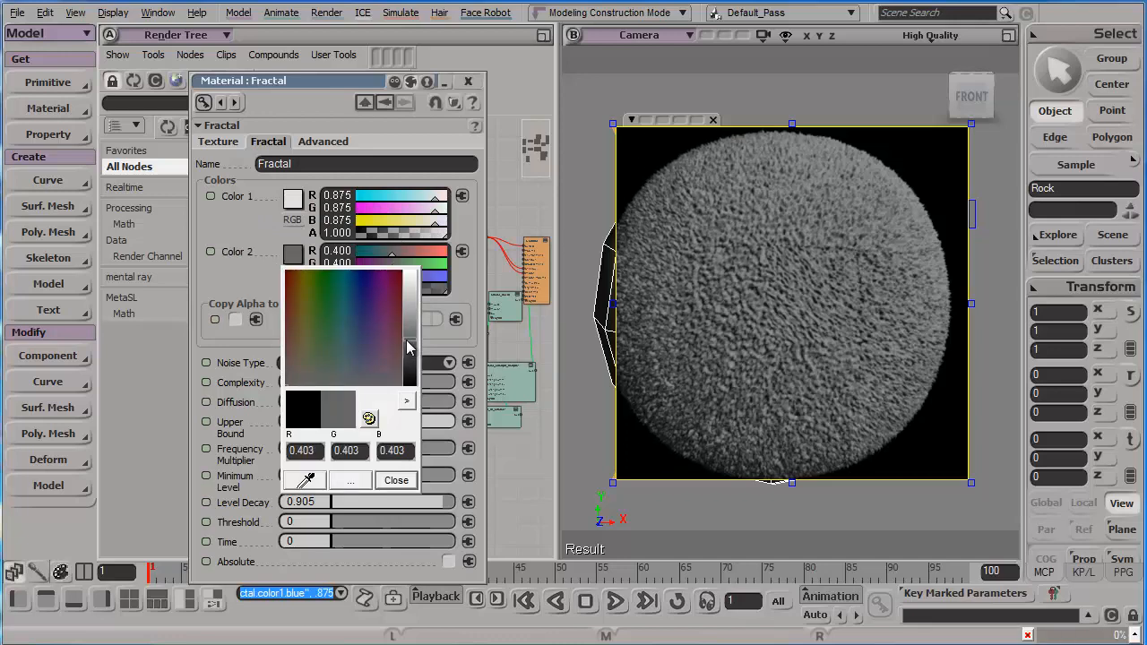
left_click(266, 232)
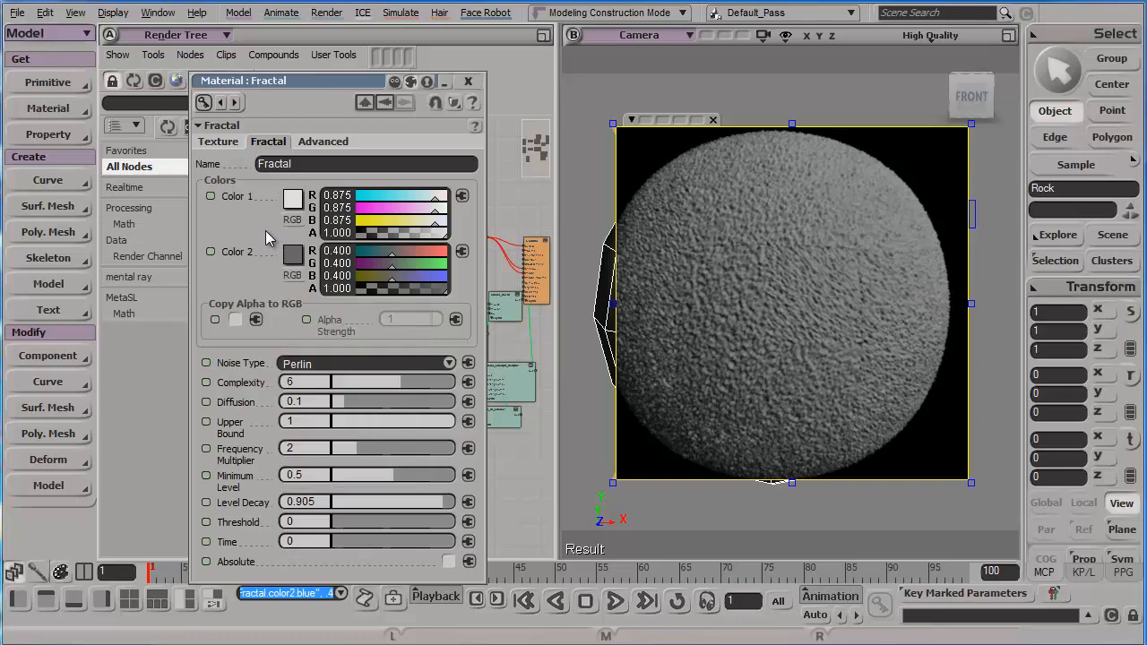
Step: Examine the rock's fractal displacement in the render region from several angles
right_click_drag(739, 309, 791, 281)
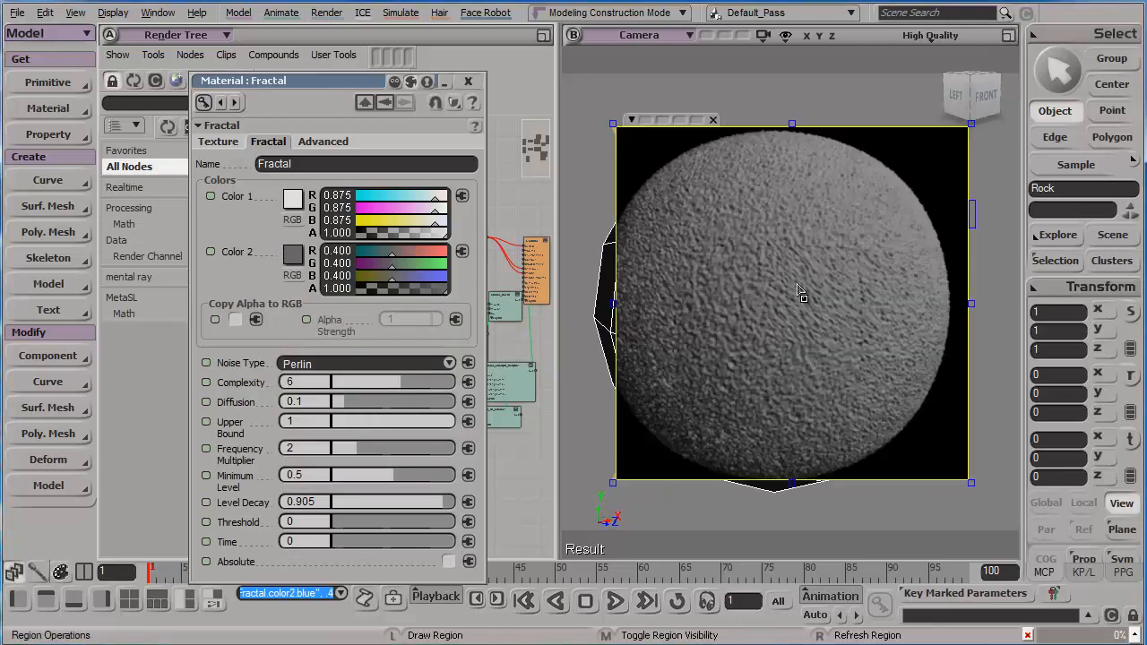
key("s")
right_click_drag(861, 311, 789, 306)
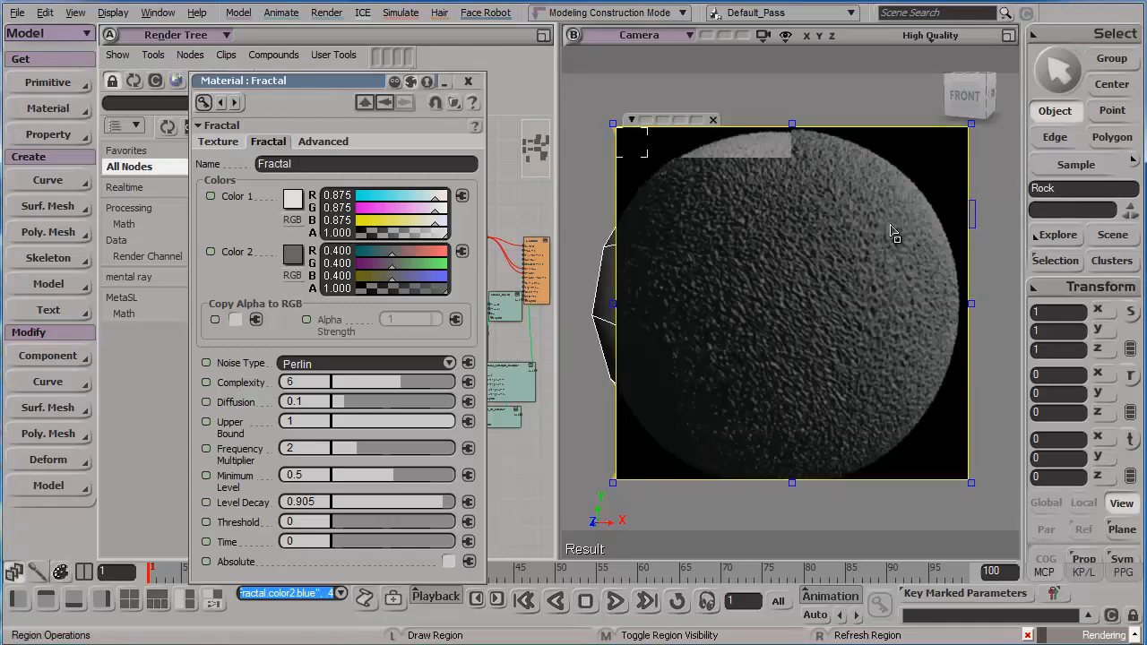
middle_click(787, 292)
key("s")
key("q")
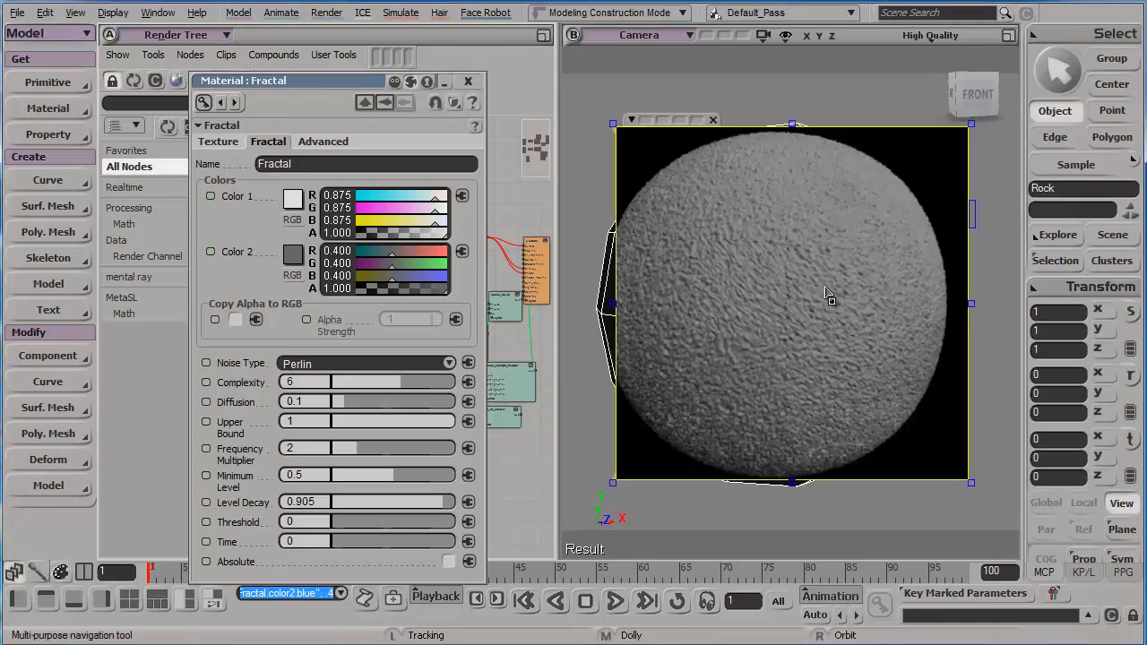
Step: Close the render region, frame the rock in the Camera view and close the Fractal's properties
left_click(713, 120)
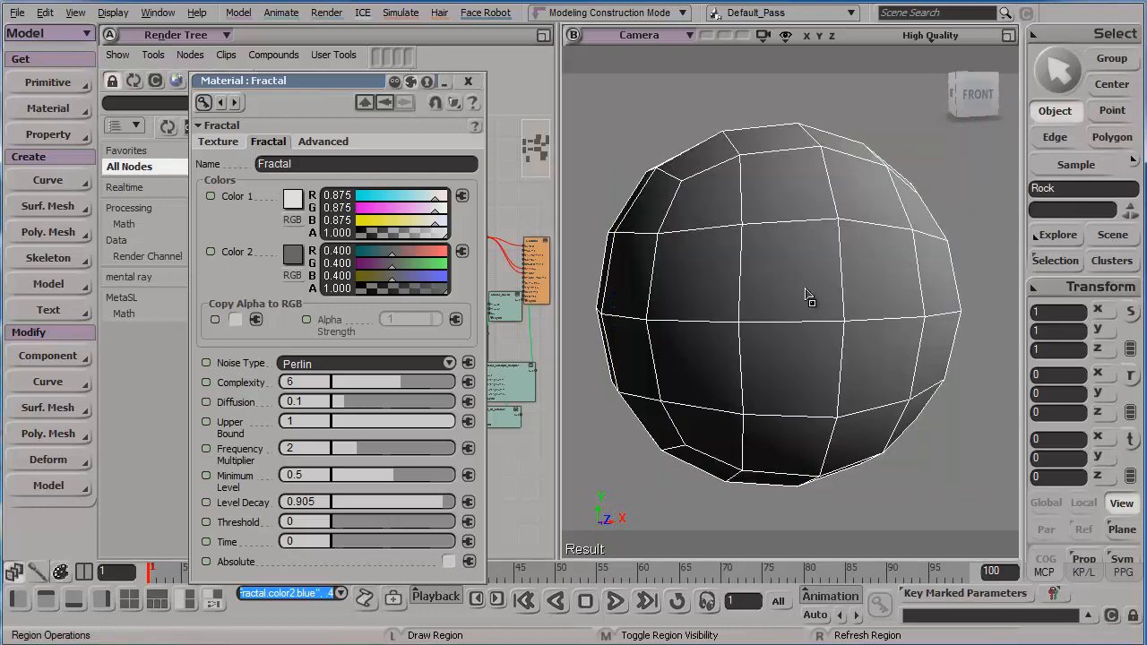
key("f")
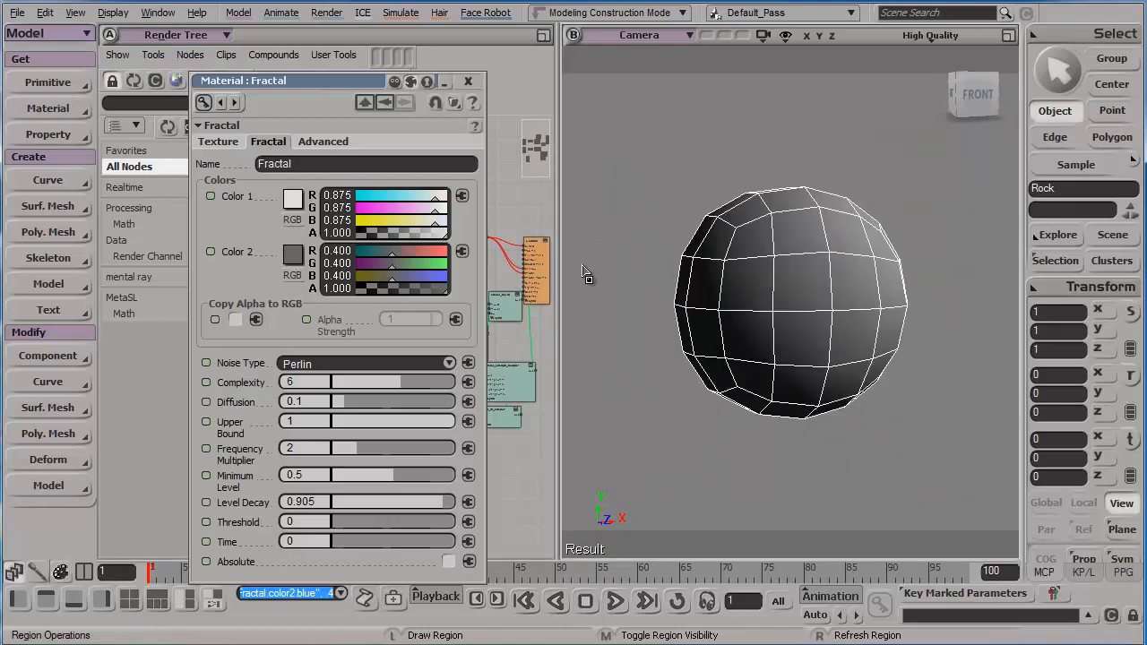
left_click(467, 81)
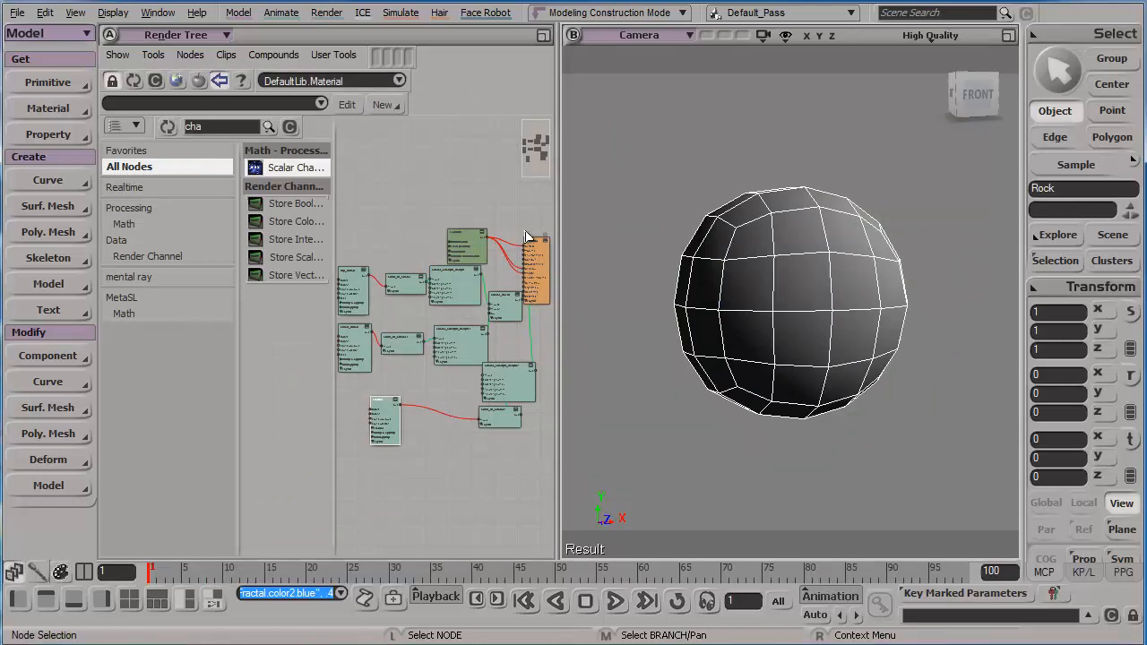
Step: Maximize the render tree, automatically rearrange all of its nodes and fit them in view
left_click(542, 36)
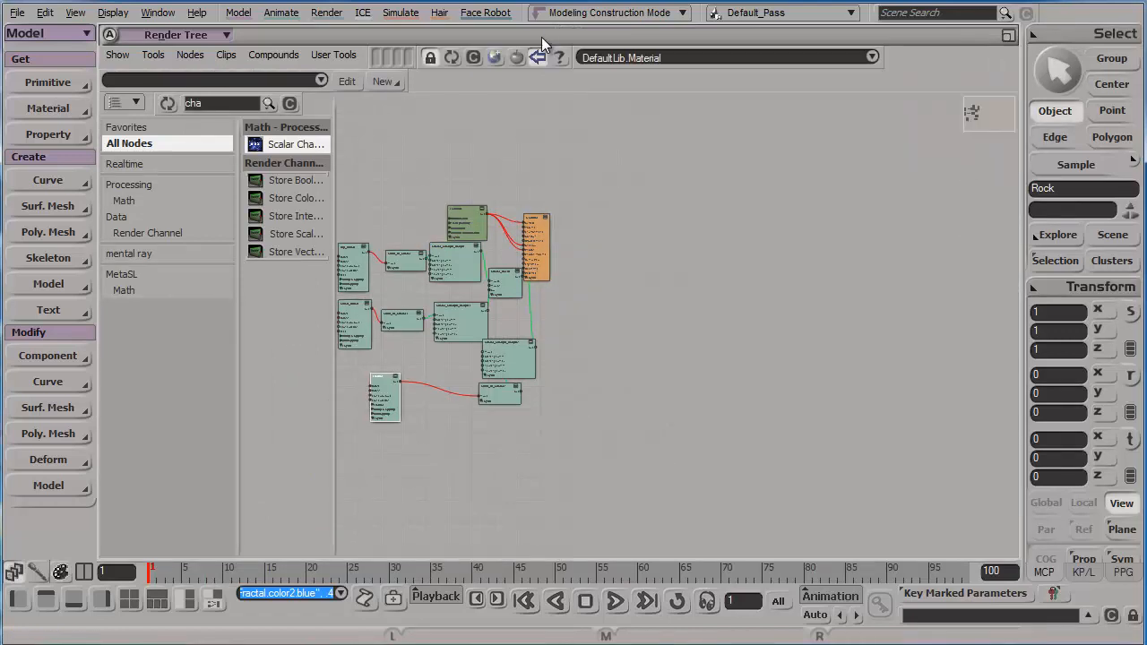
left_click_drag(625, 195, 326, 444, "shift")
key("Return")
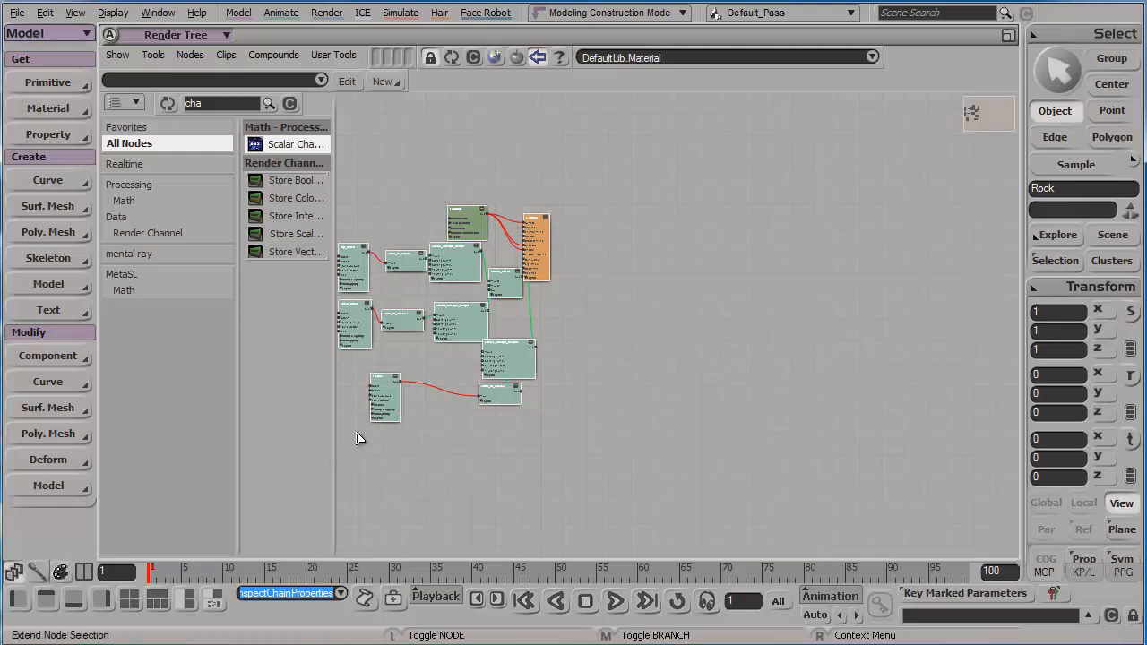
key("a")
left_click(907, 235)
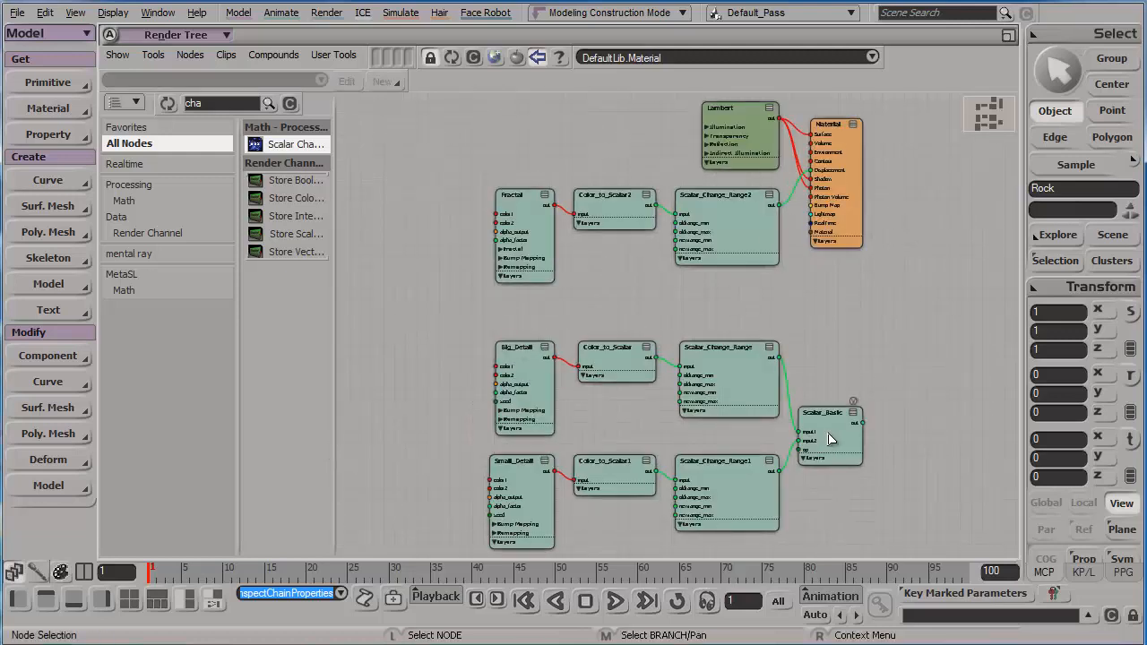
Step: Adjust the positions of the Scalar_Change_Range and Fractal nodes and place Scalar_Basic just below the Material
left_click_drag(828, 439, 854, 410)
left_click_drag(742, 372, 735, 359)
left_click(528, 218)
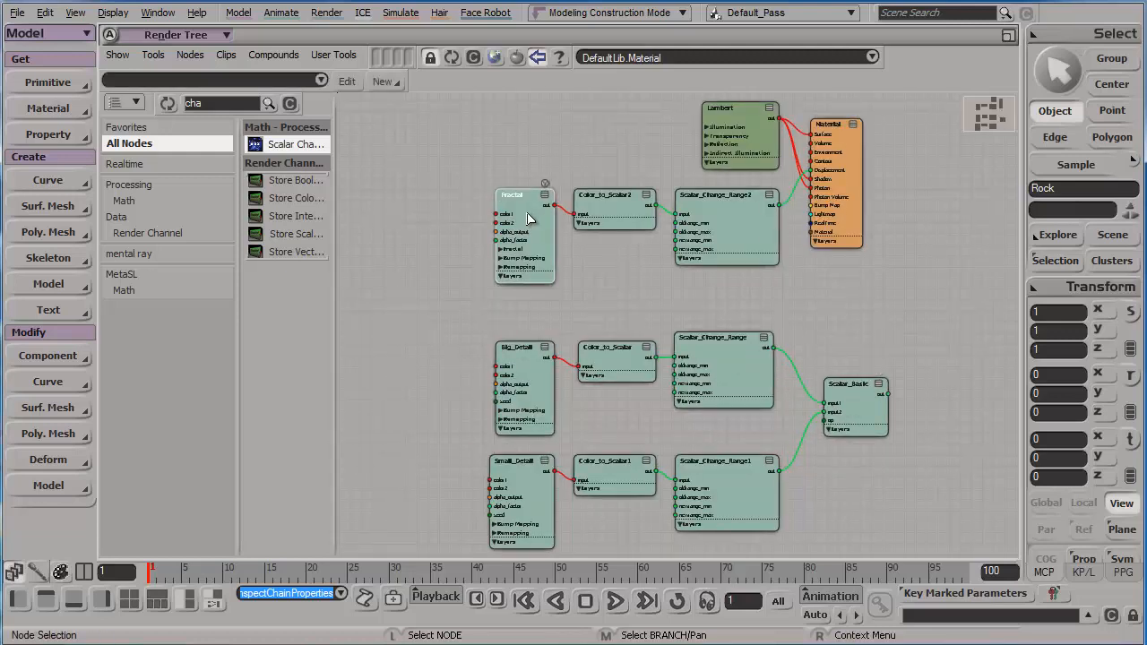
left_click_drag(528, 219, 525, 218)
left_click(518, 367)
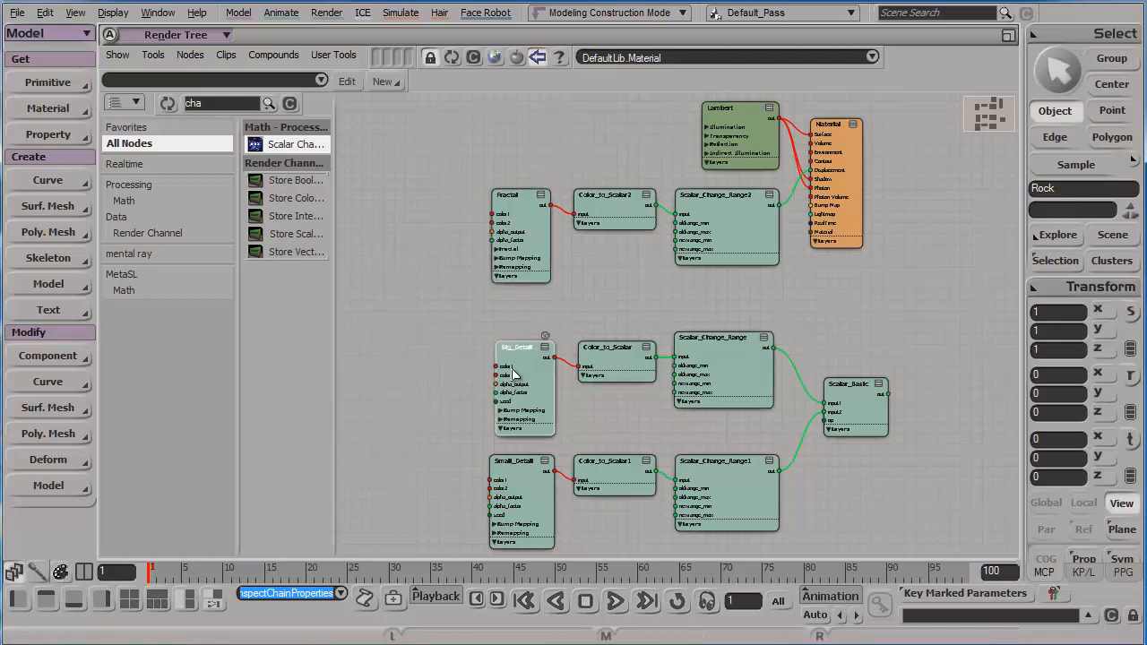
left_click(515, 489)
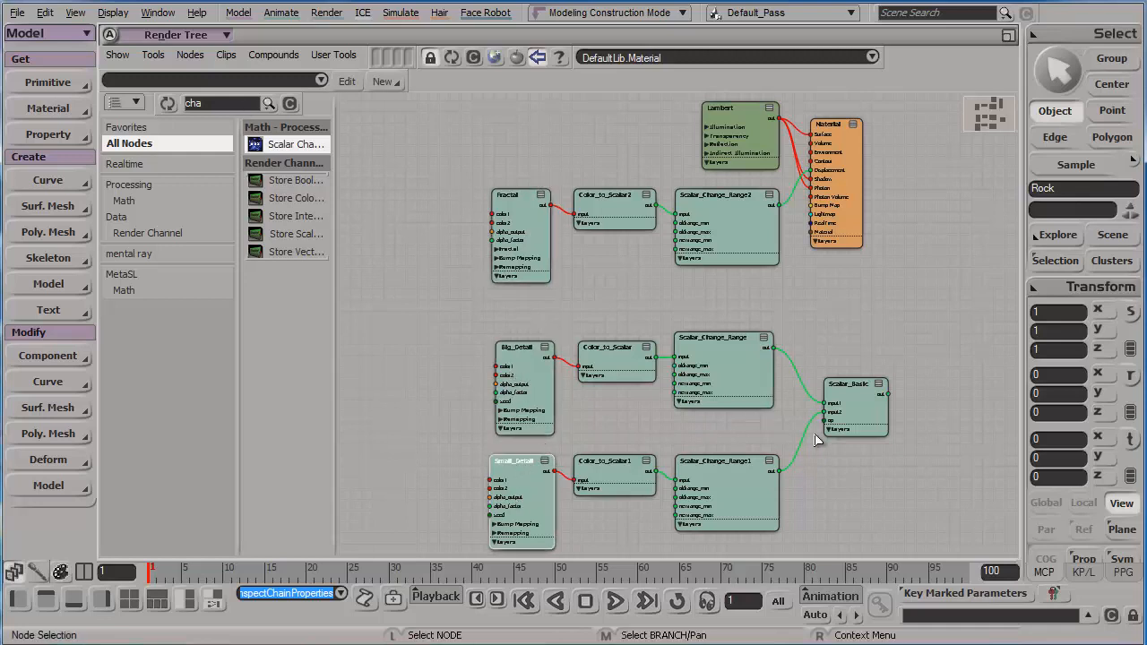
left_click_drag(852, 385, 851, 307)
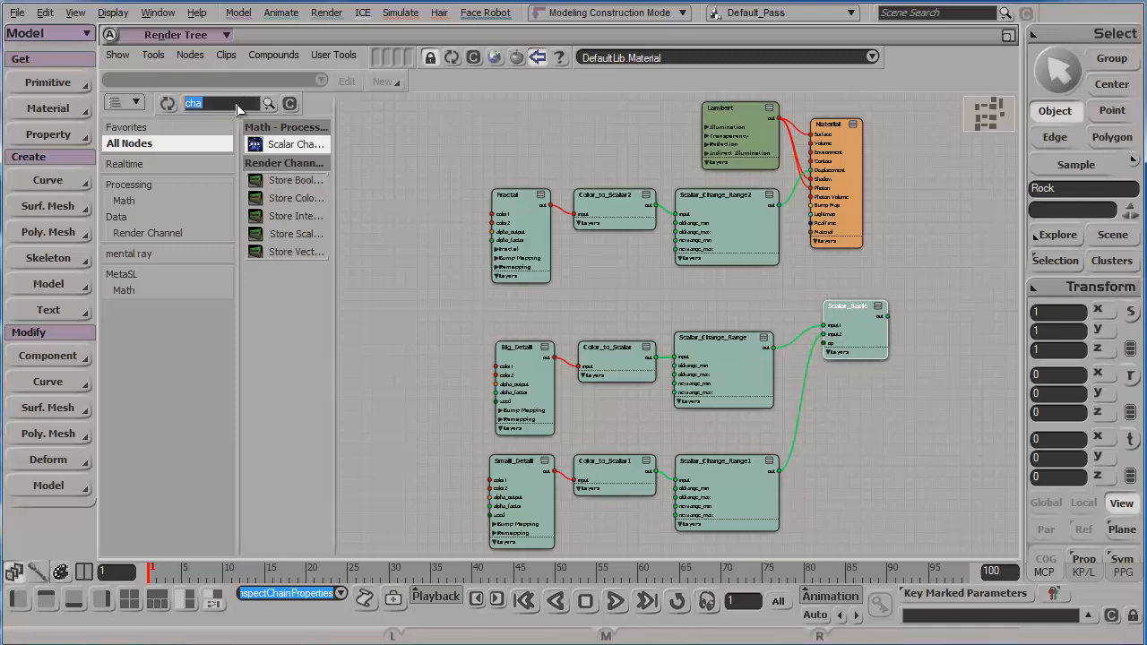
Step: Feed Scalar_Change_Range2 and Scalar_Basic into a new Scalar Basic node and connect its output to the Material's Displacement input
type("basi")
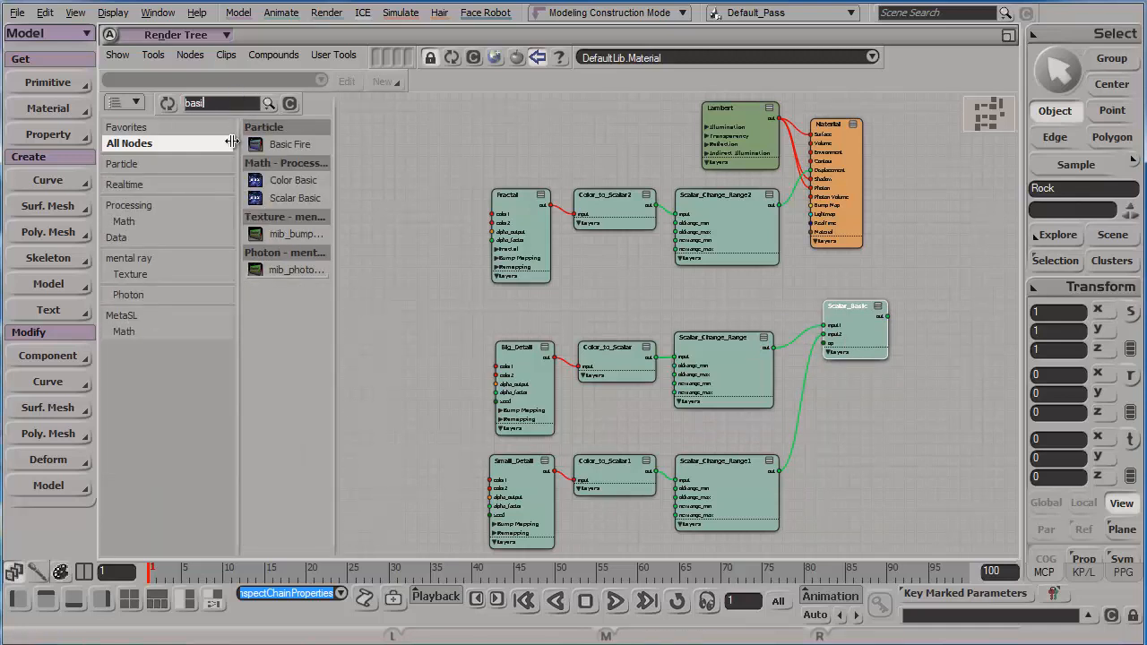
left_click_drag(296, 202, 900, 287)
left_click_drag(869, 322, 916, 298)
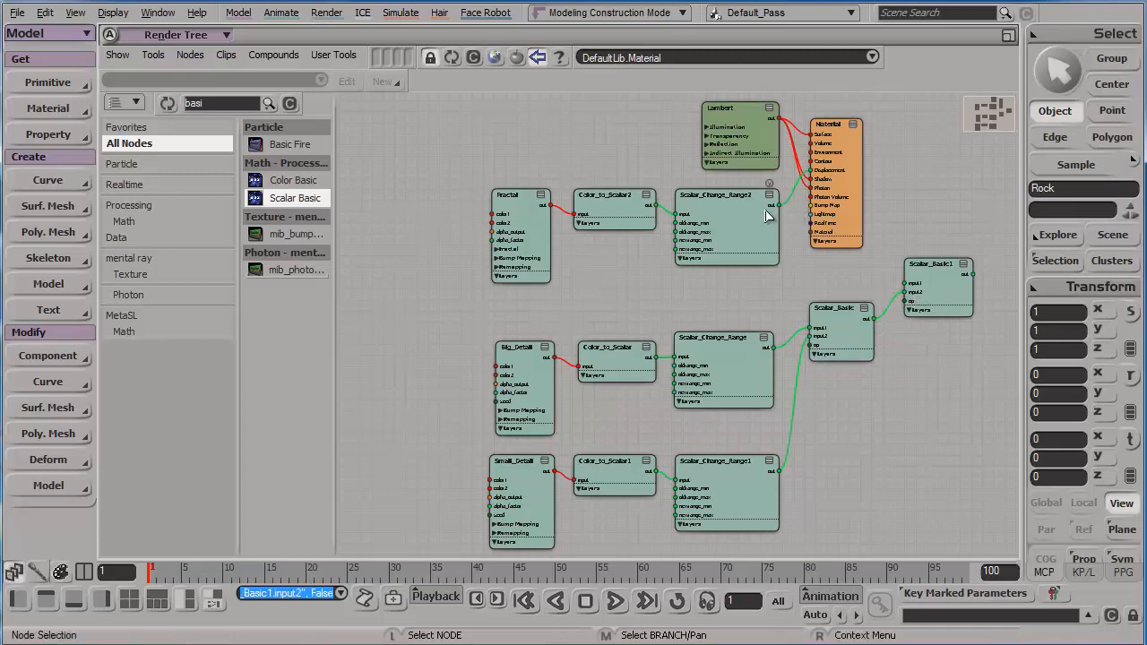
left_click_drag(772, 215, 754, 213)
left_click_drag(864, 274, 823, 180)
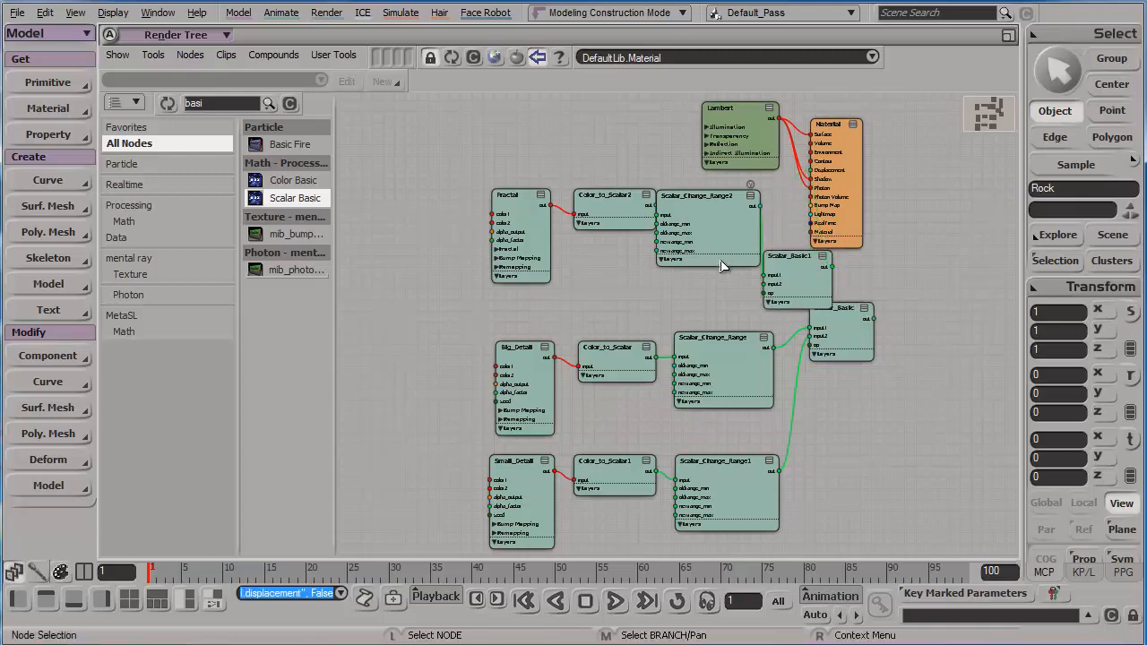
Step: Automatically rearrange the render tree, align the Fractal branch above the Big_Detail branch and adjust the two Scalar_Basic nodes' positions
key("ctrl+r")
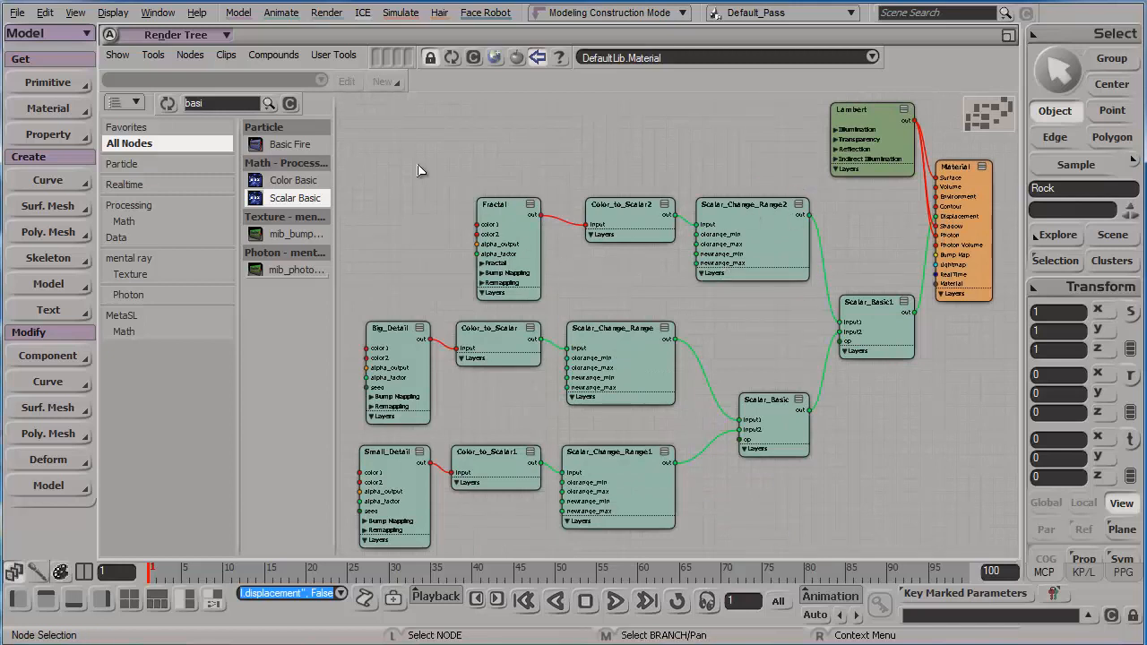
left_click_drag(781, 257, 663, 242)
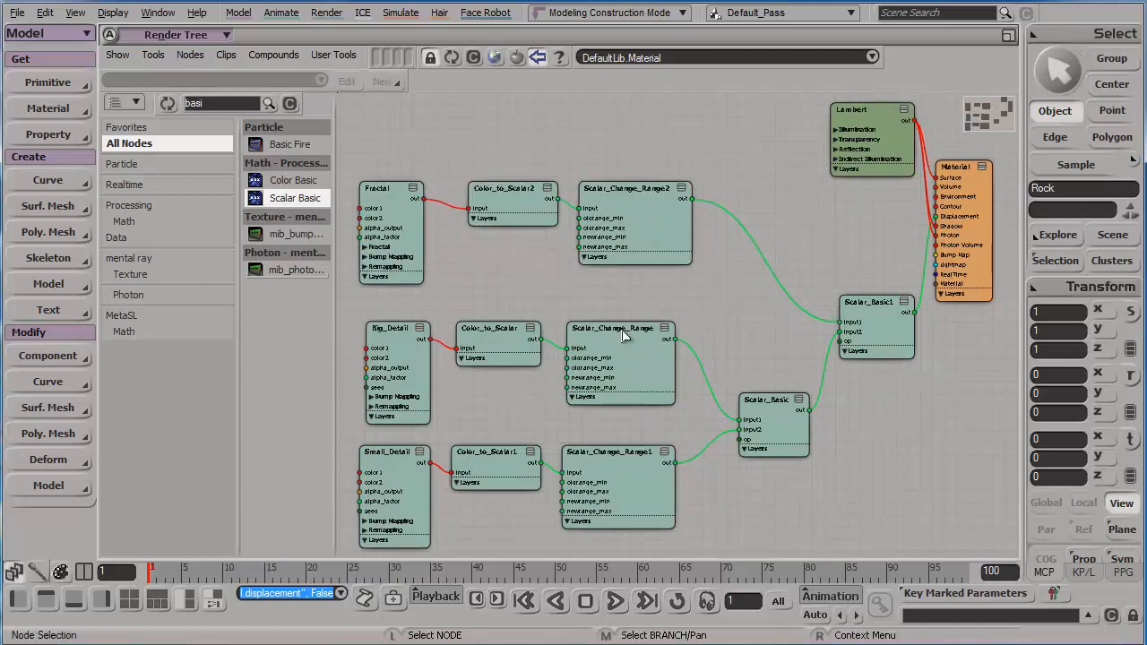
left_click_drag(373, 377, 377, 383)
left_click_drag(684, 438, 326, 527)
left_click_drag(766, 400, 762, 392)
left_click_drag(865, 302, 856, 293)
left_click_drag(936, 251, 947, 222)
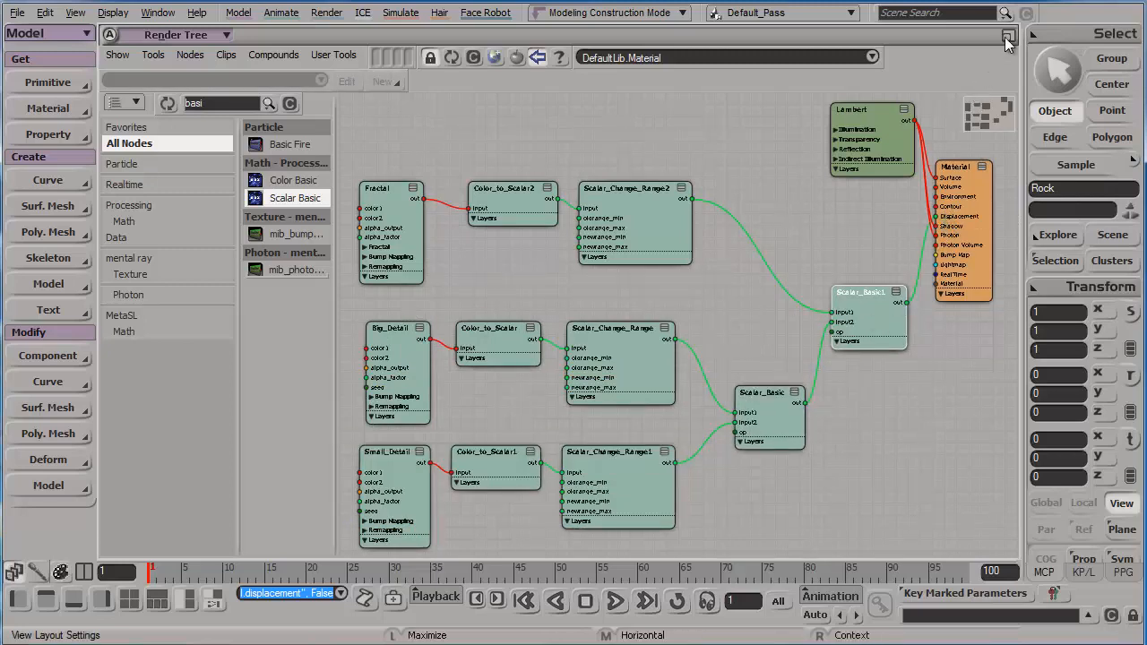
Step: Restore the split layout and draw a square render region around the rock in the Camera view
left_click(1007, 37)
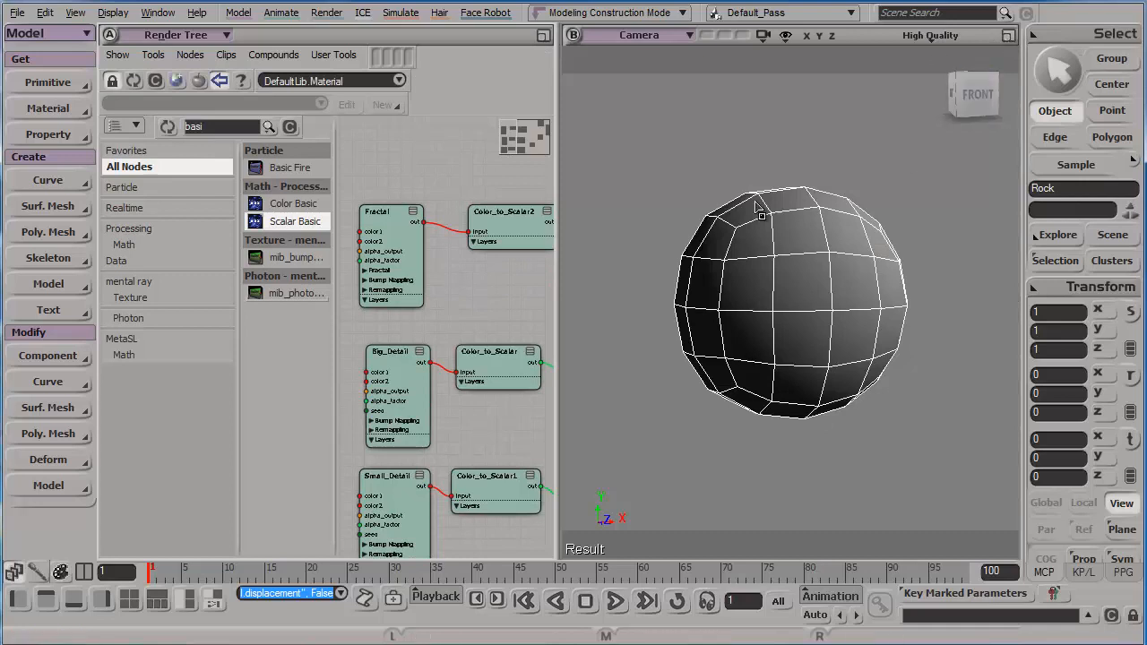
key("q")
left_click_drag(587, 92, 983, 489)
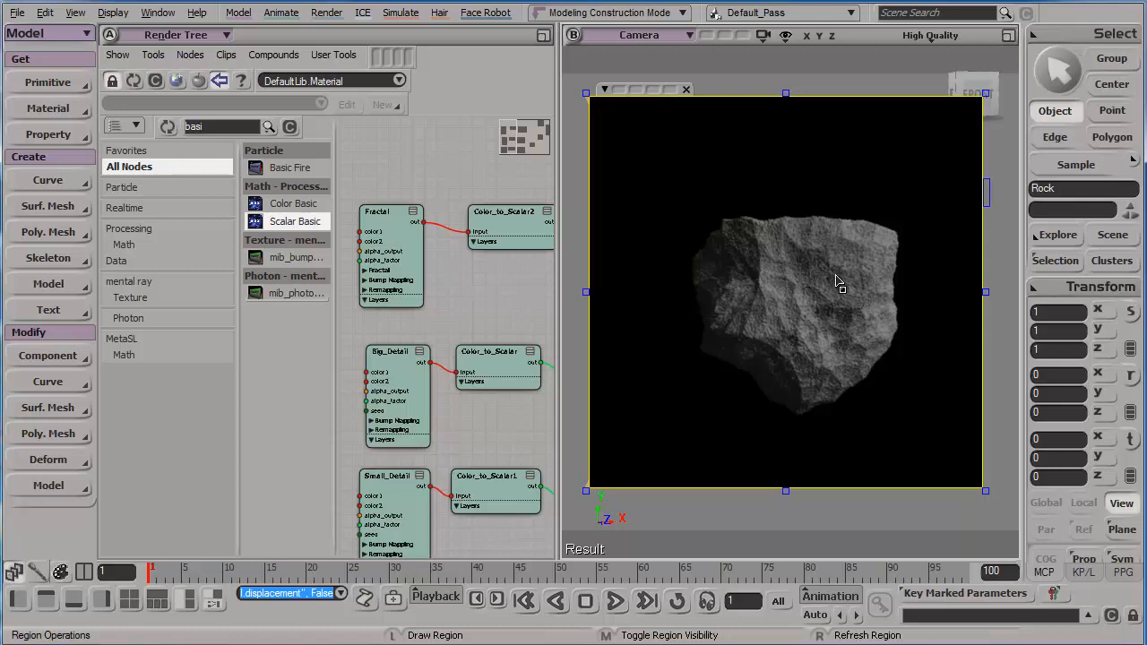
Step: Set the Fractal node's UV Remap maximum to 10 on X, Y and Z
double_click(388, 259)
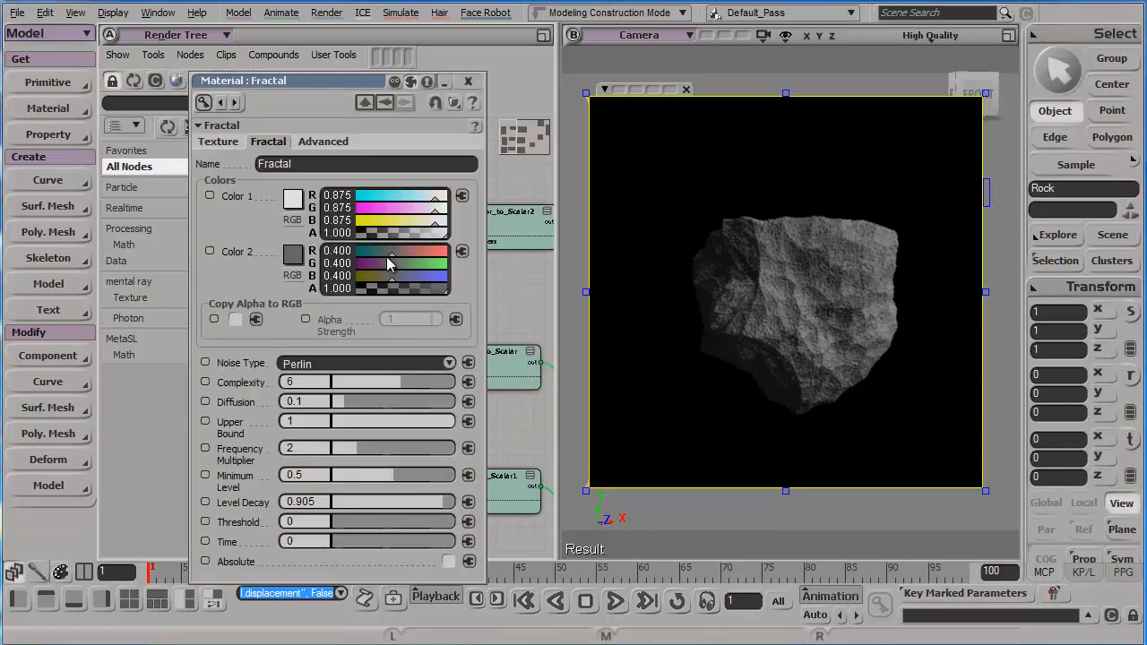
left_click(319, 144)
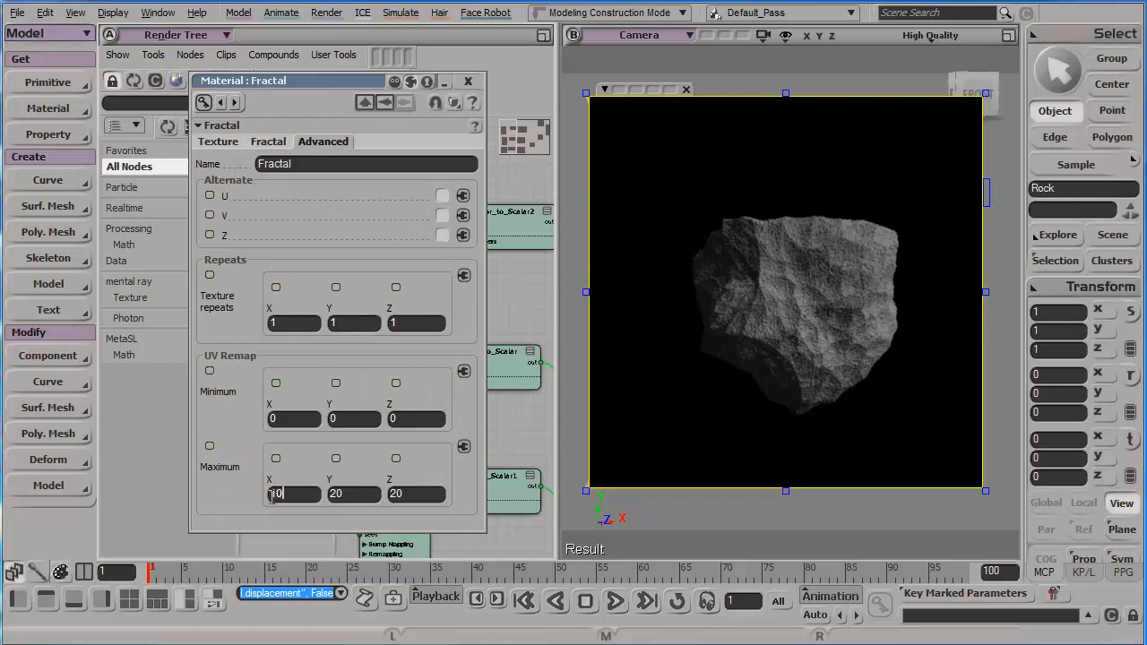
key("Tab")
type("10")
key("Tab")
type("10")
key("Return")
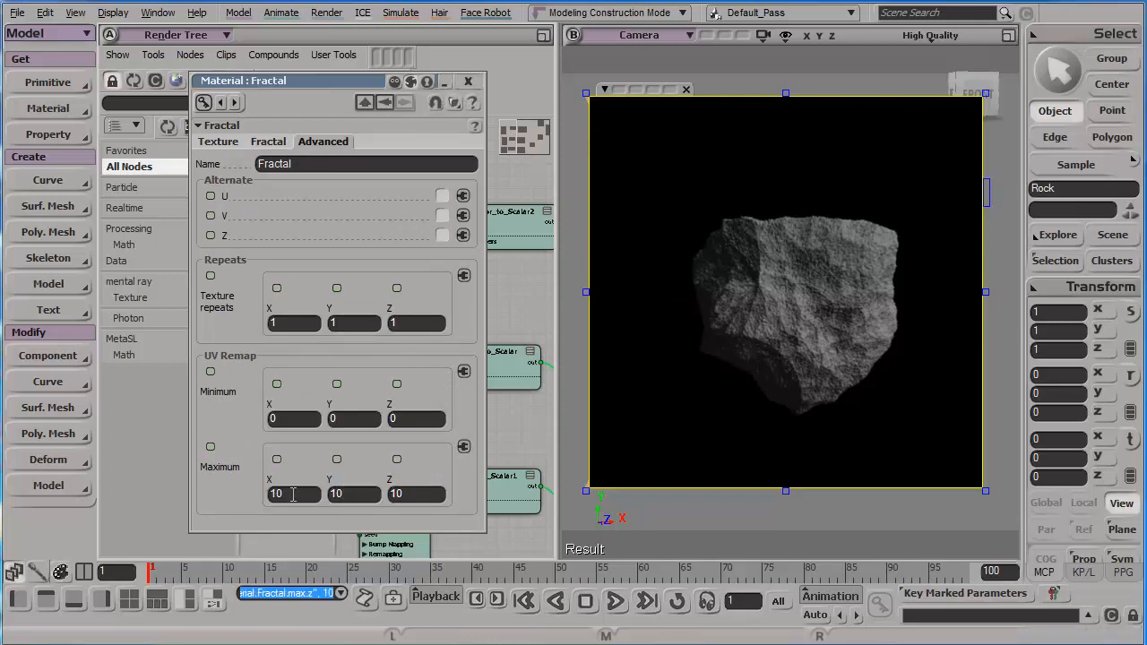
Step: Set the Fractal node's UV Remap maximum to 5 on X, Y and Z and close its properties
left_click(295, 491)
type("5")
key("Tab")
type("5")
key("Tab")
type("5")
key("Return")
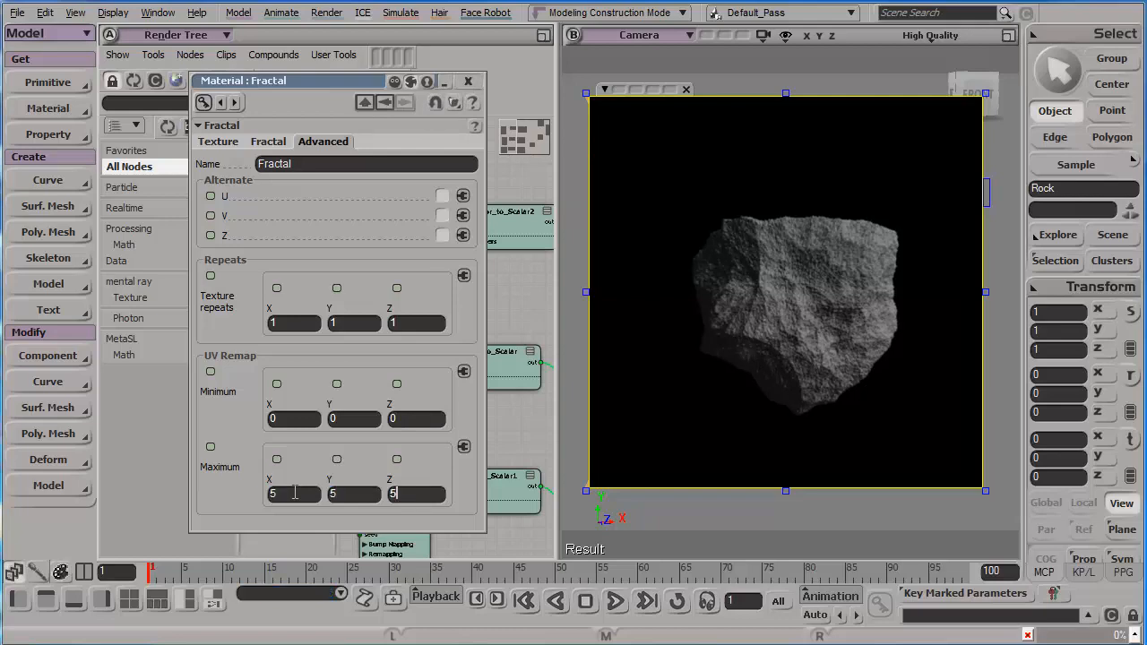
left_click(467, 81)
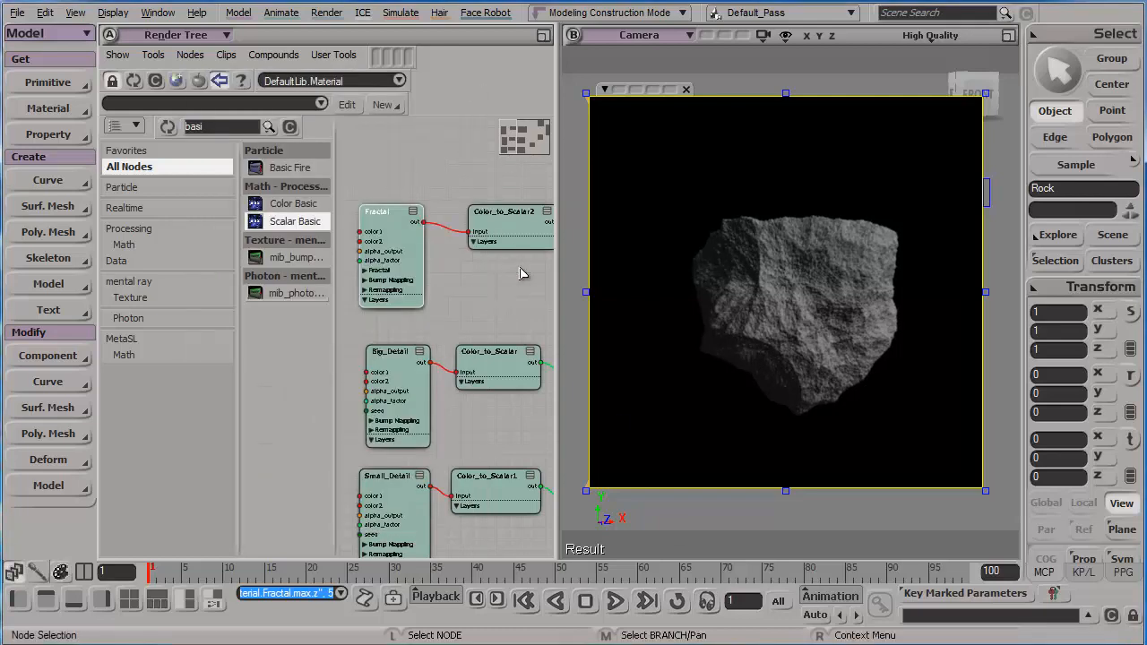
Step: Examine the rock's rendered surface up close and from different angles in the Camera view
key("s")
key("q")
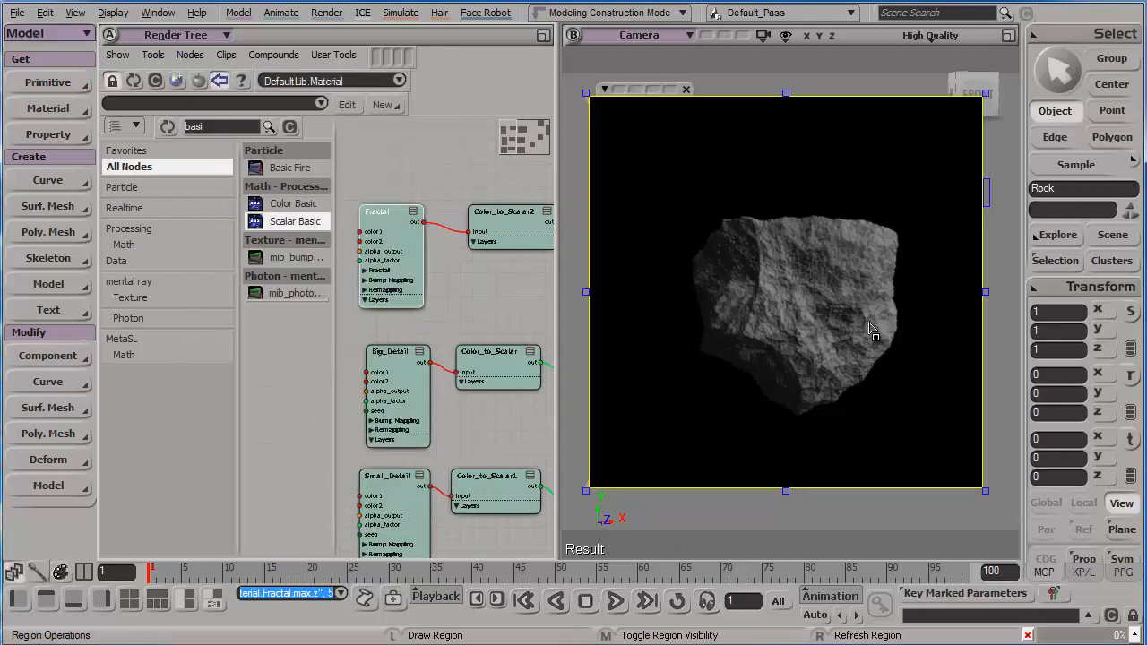
scroll(875, 350, "up", 3)
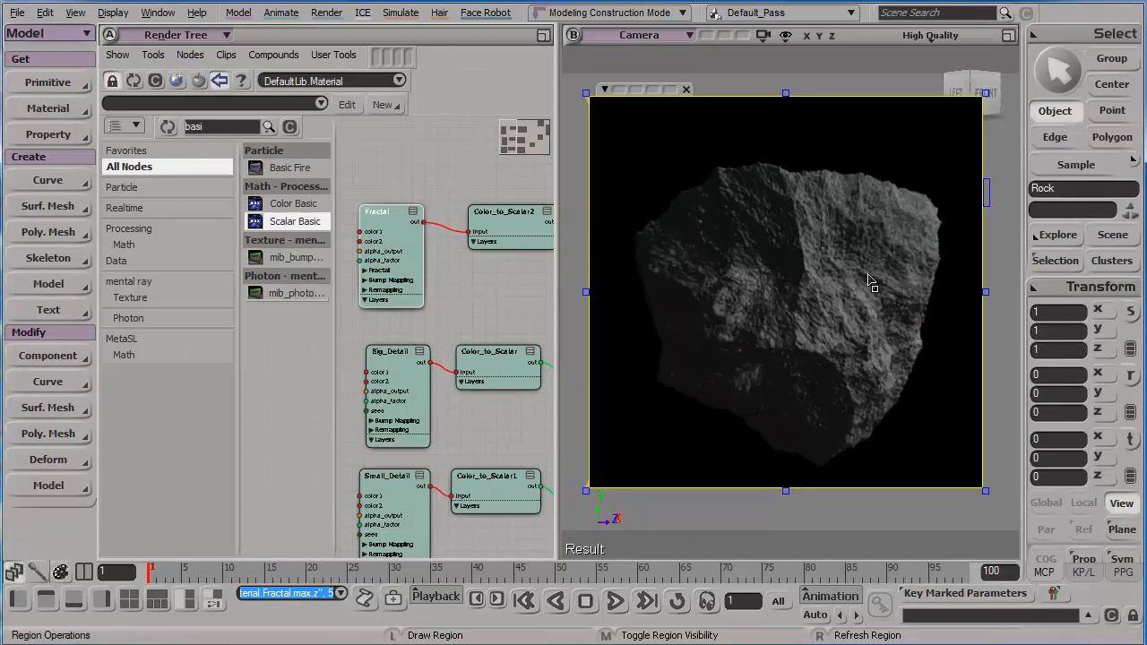
key("s")
right_click_drag(812, 273, 842, 276)
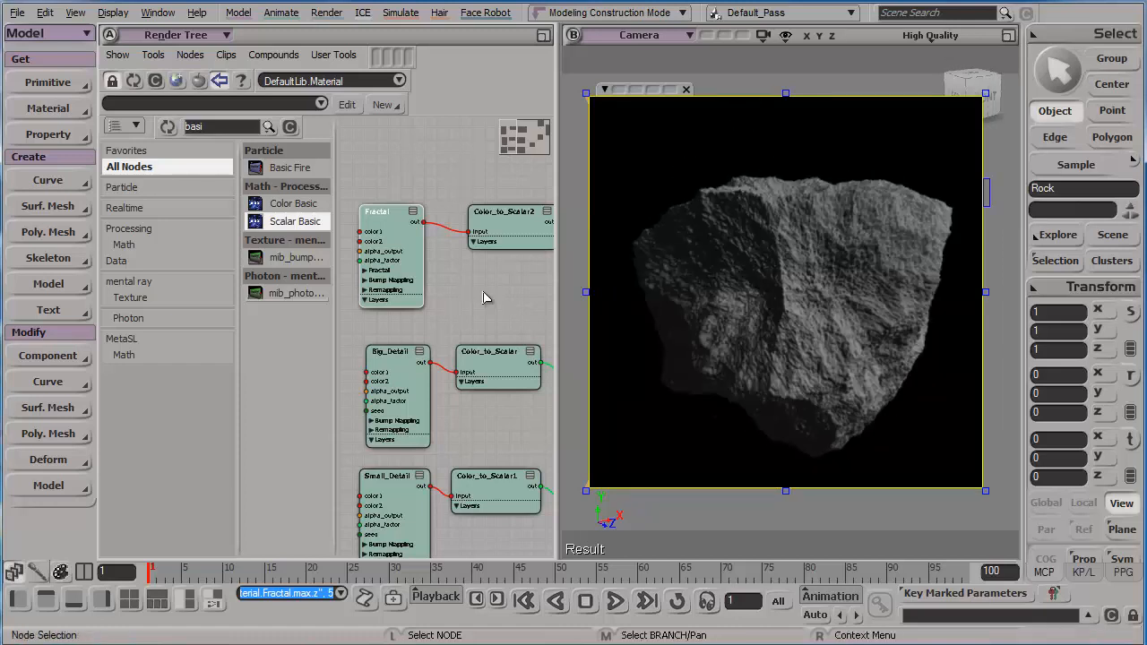
Step: Add a second Fractal texture node to the render tree and connect it to the Lambert's ambient input
key("a")
left_click_drag(518, 277, 505, 267)
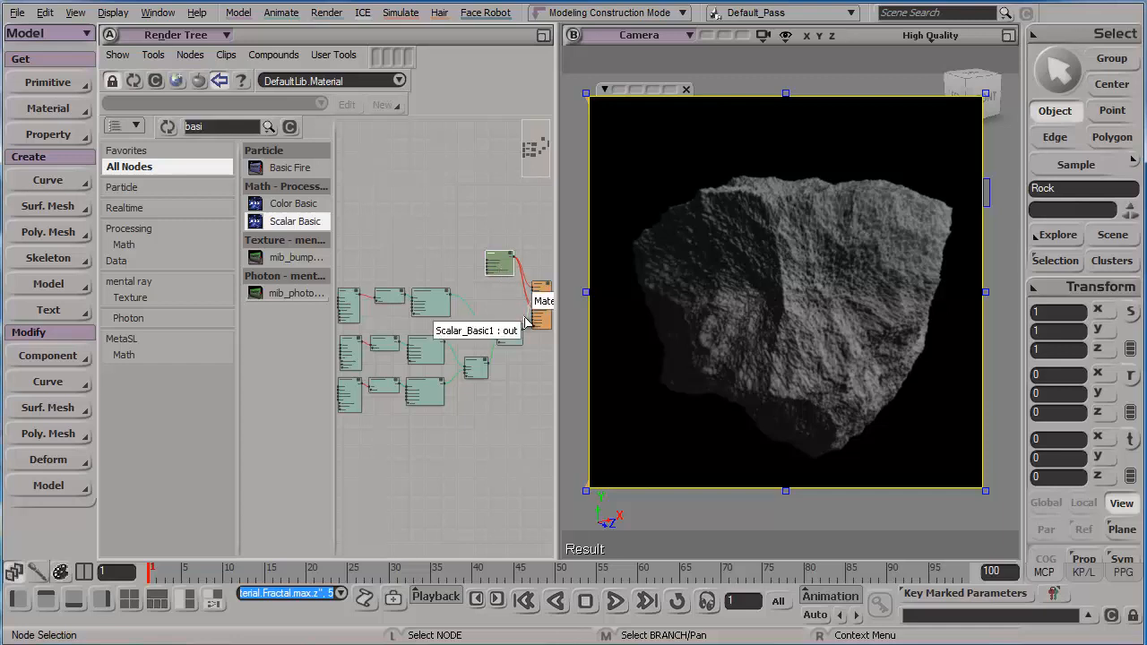
key("f")
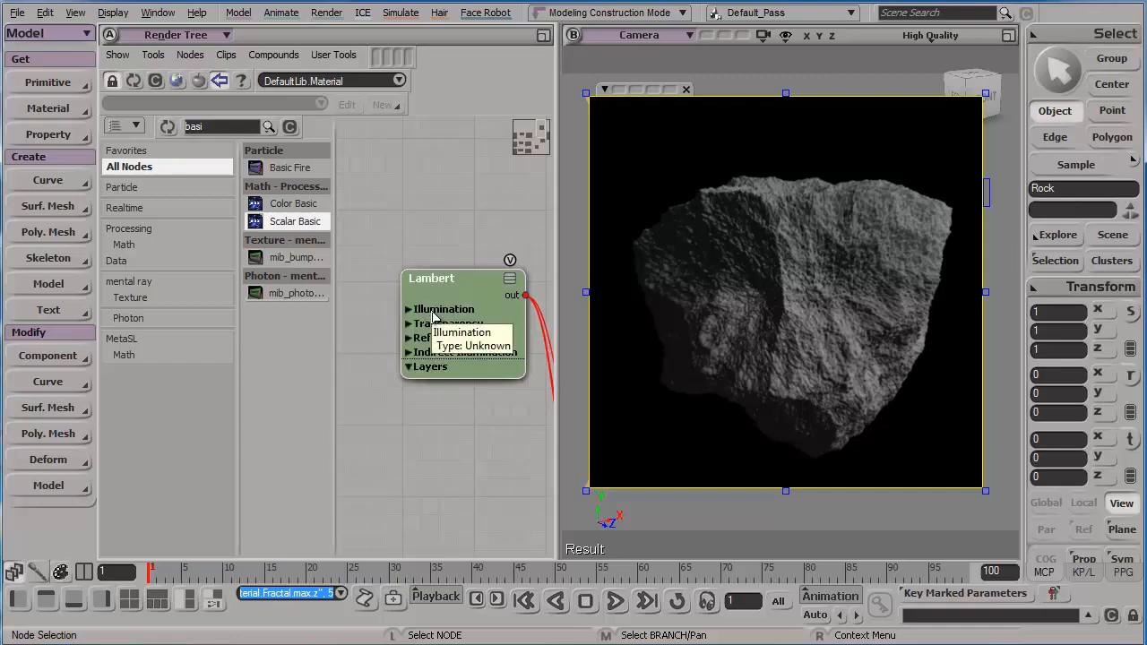
double_click(217, 128)
type("fractal")
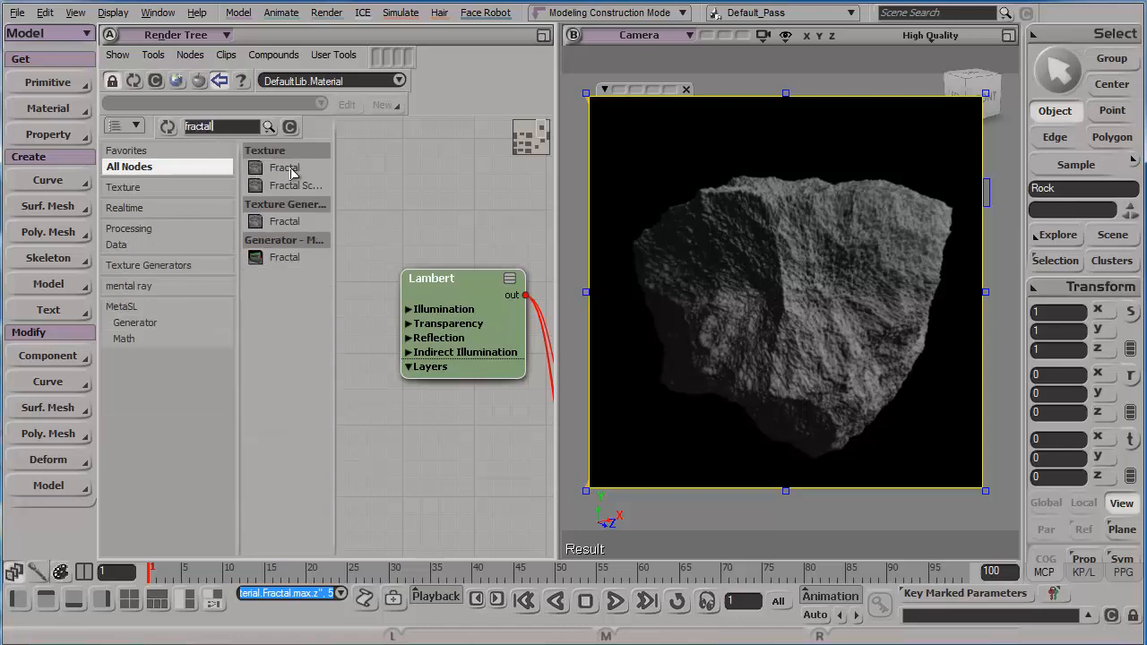
left_click_drag(291, 172, 432, 320)
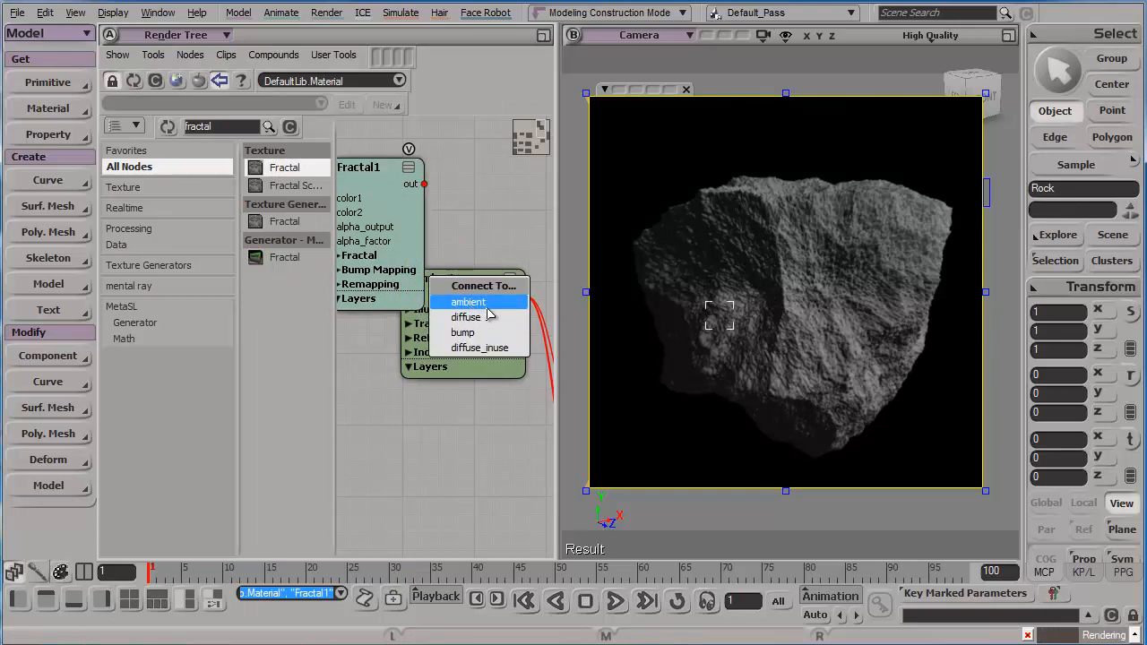
left_click(487, 305)
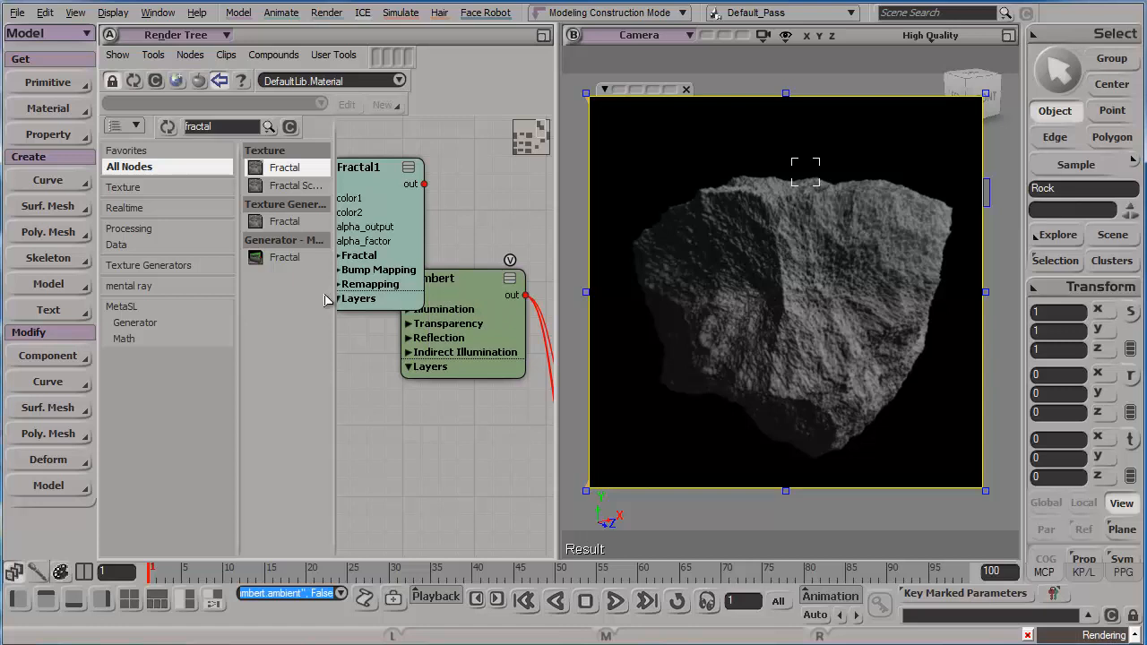
Step: Reposition the new Fractal node beside Lambert and rename it Fractal Ambient
left_click_drag(377, 267, 324, 294)
left_click_drag(440, 311, 479, 274)
left_click_drag(349, 263, 442, 288)
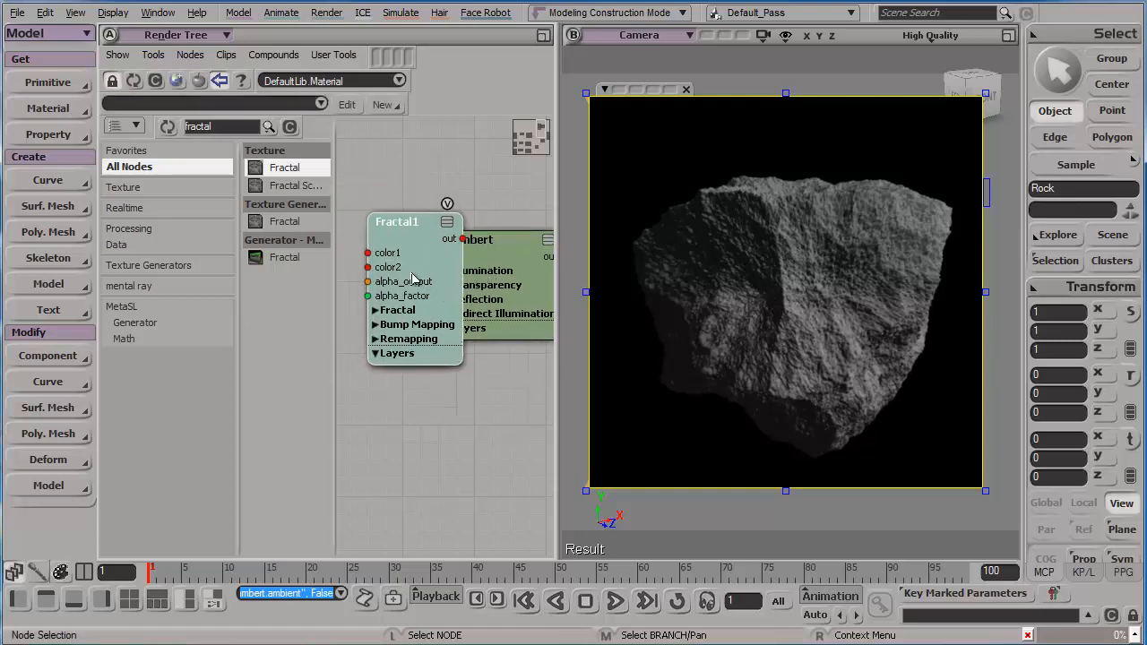
double_click(414, 279)
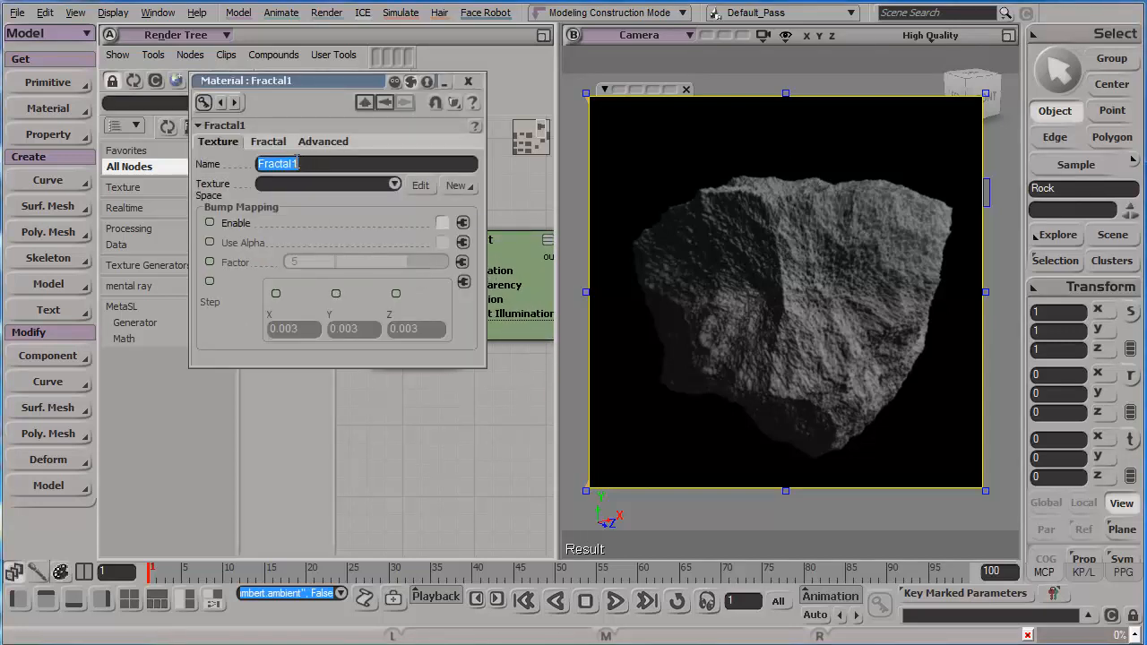
left_click_drag(296, 163, 320, 163)
type("A")
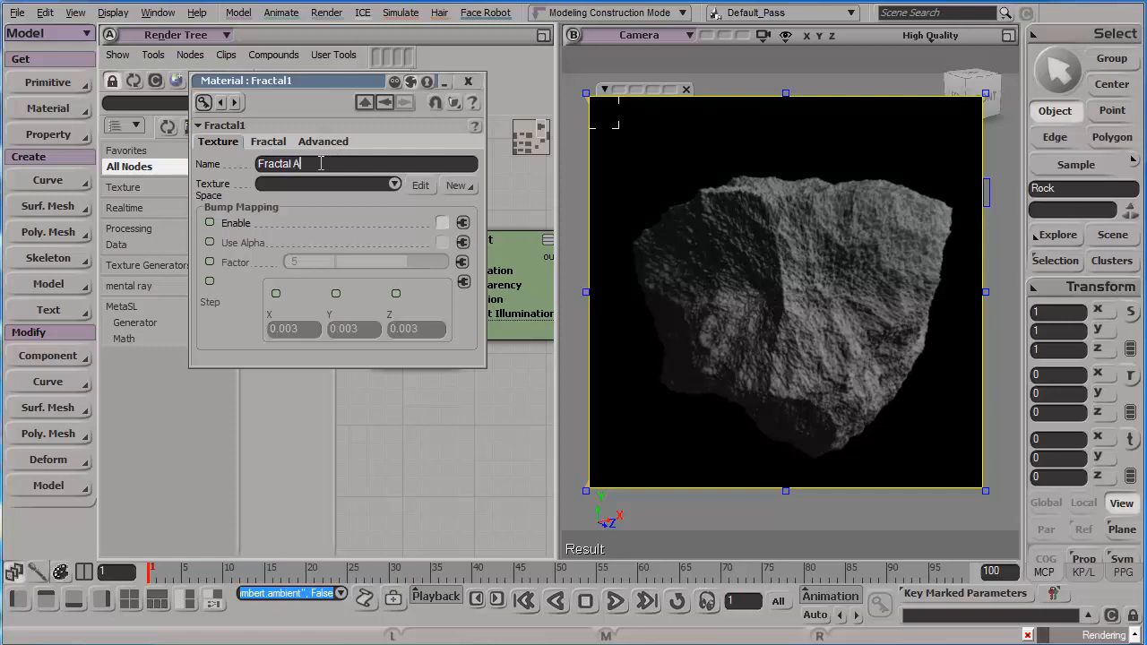
type("mbient")
key("Return")
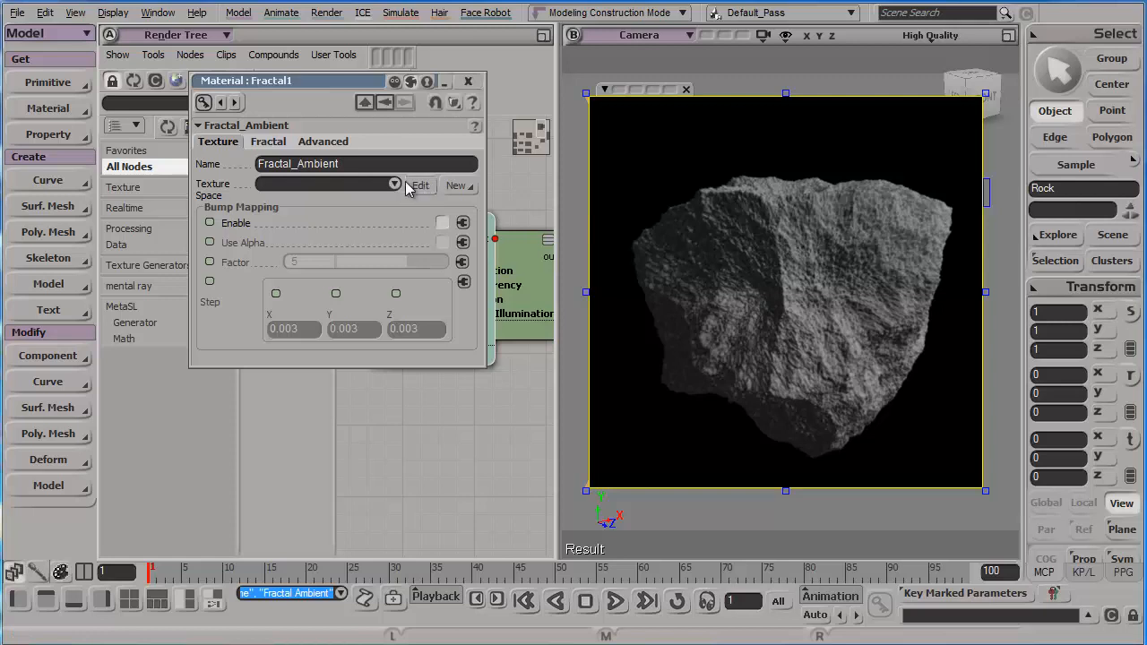
Step: Create a new Spatial texture projection for Fractal_Ambient and close its properties
left_click(452, 187)
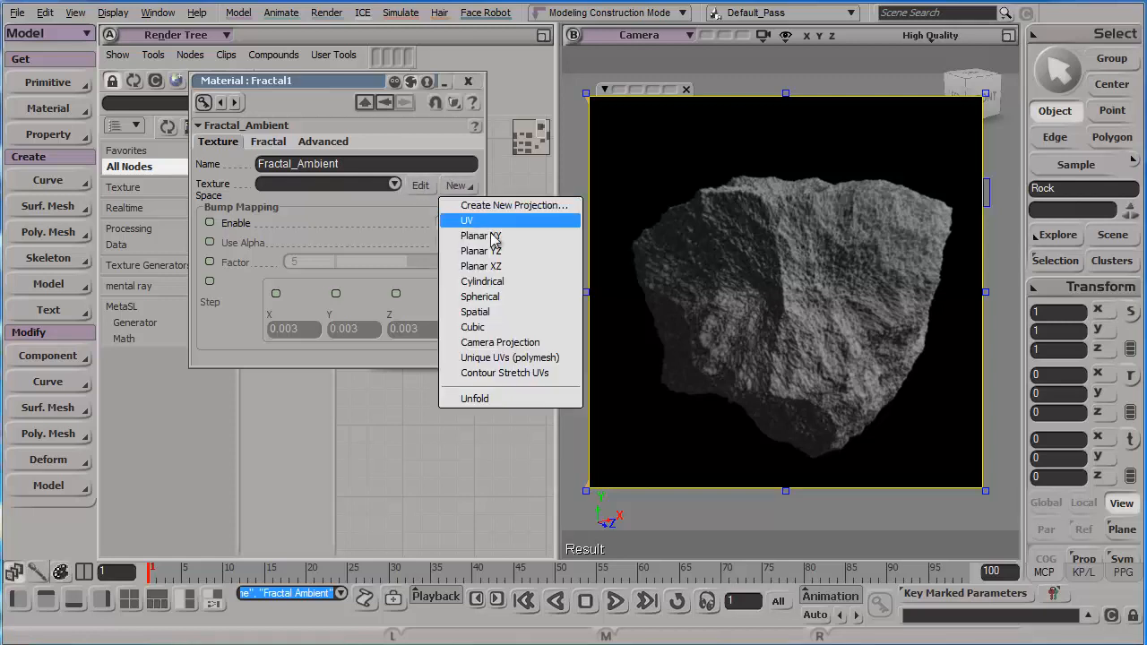
left_click(516, 319)
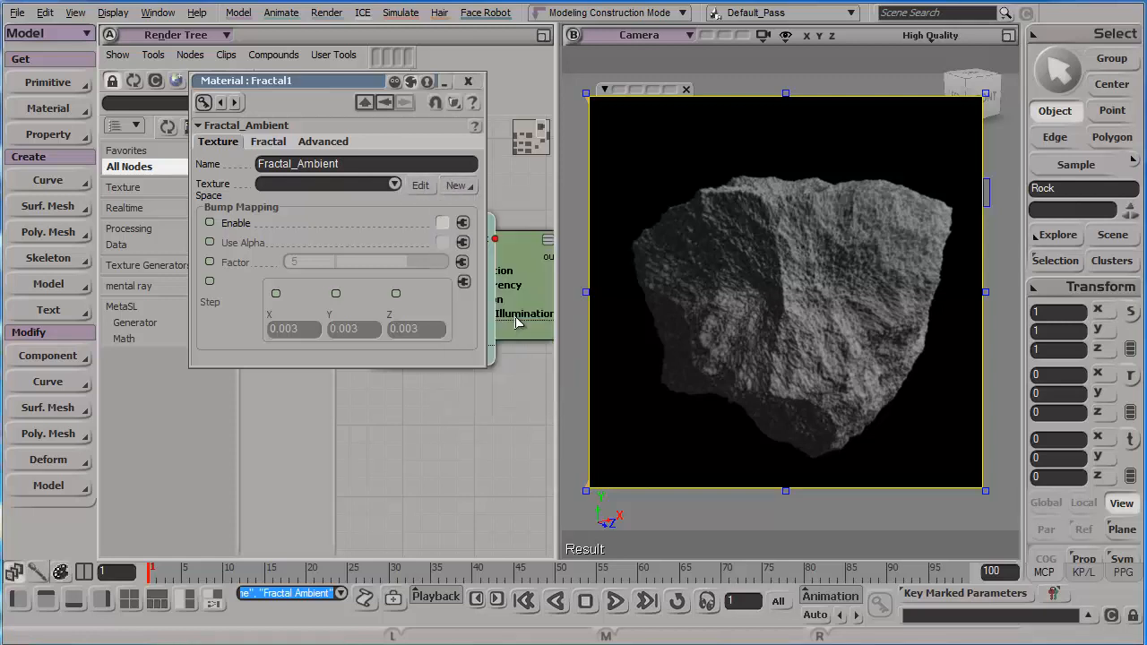
left_click_drag(458, 269, 387, 276)
left_click_drag(499, 285, 482, 281)
Step: Disconnect Scalar_Basic1 from the Material's Displacement input
key("a")
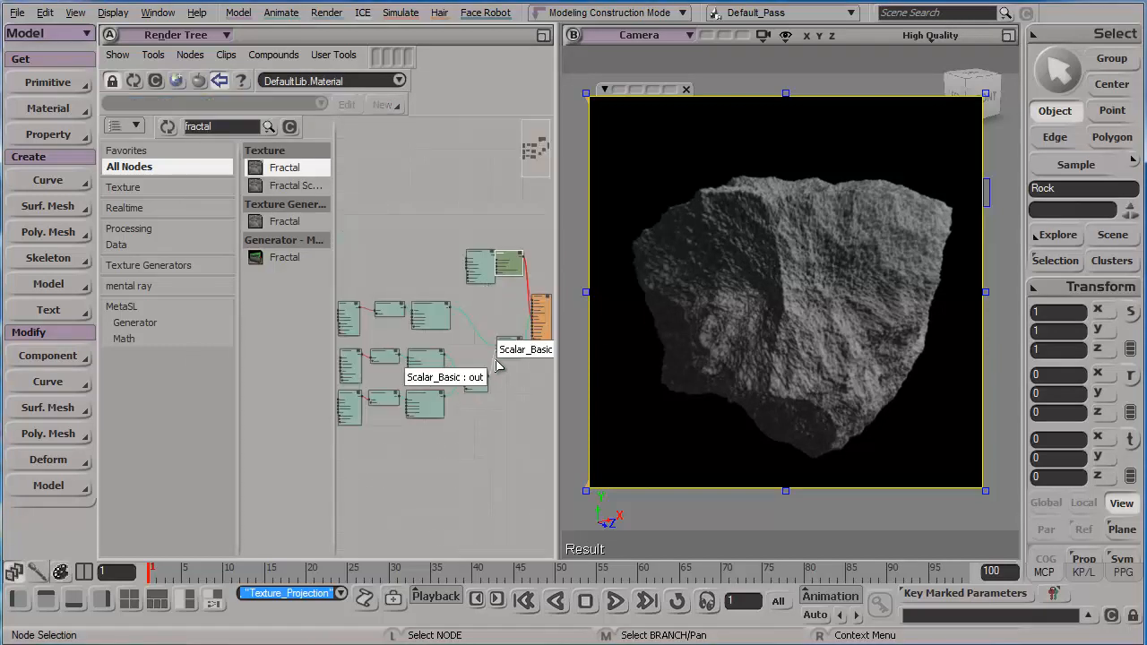
key("f")
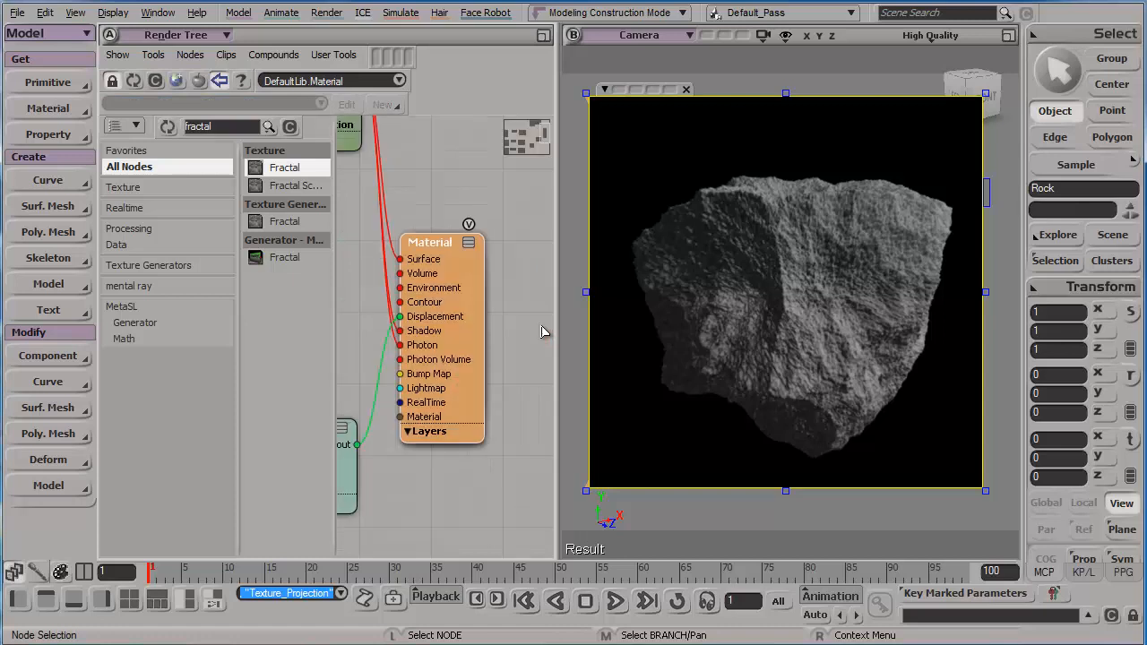
left_click(382, 365)
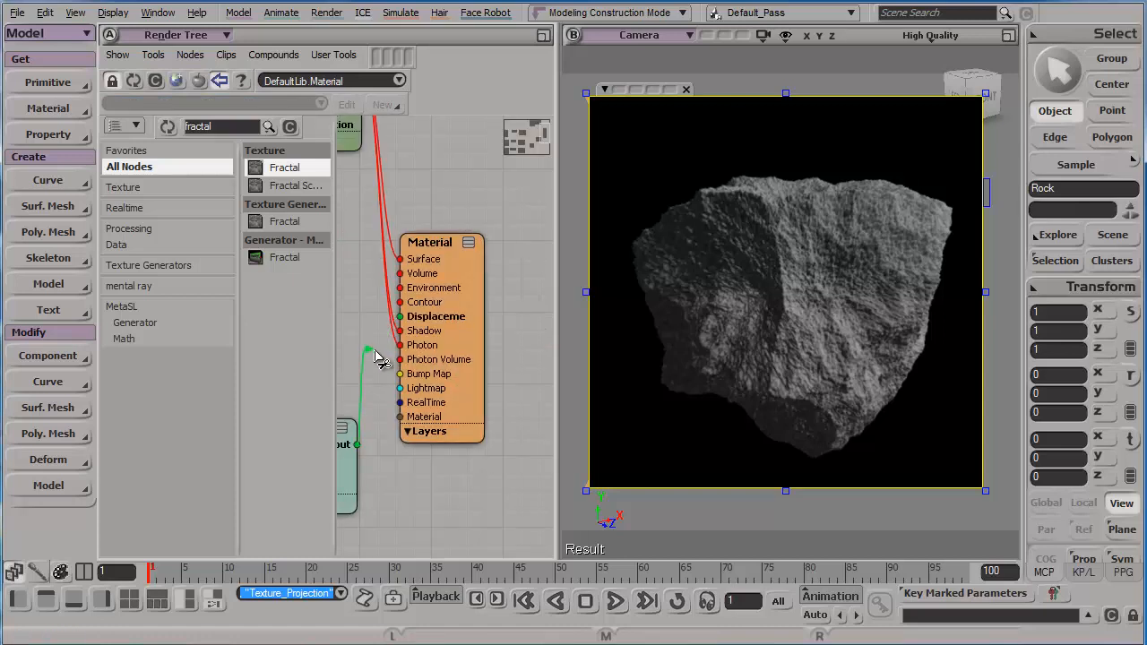
key("Delete")
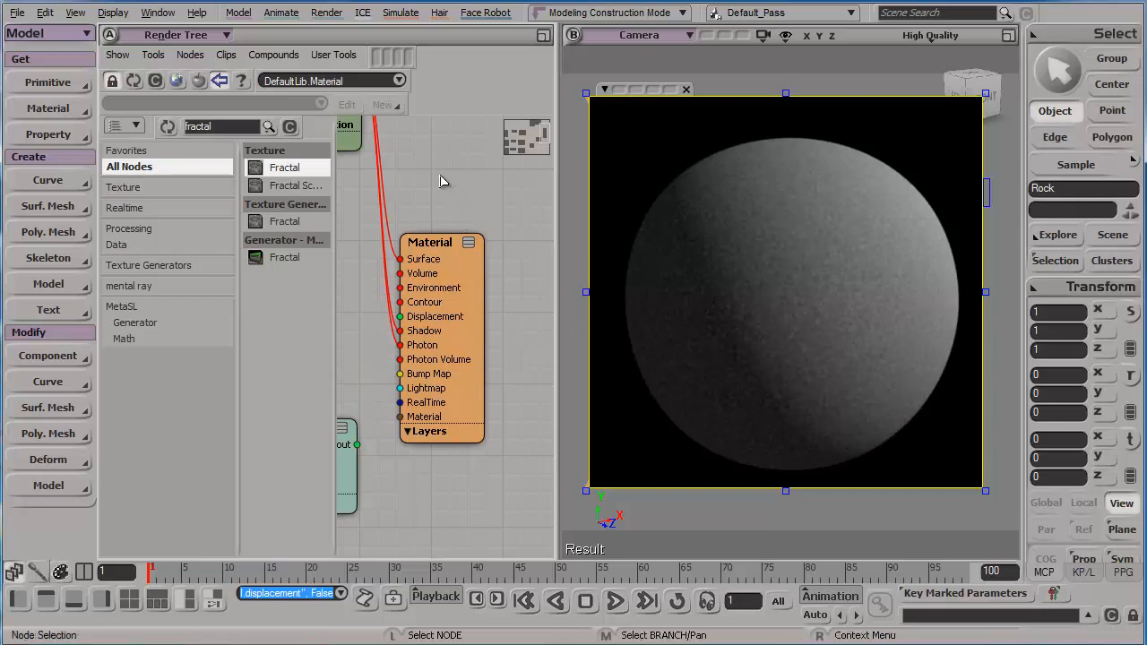
Step: Move Fractal_Ambient away from the Lambert node and set its UV Remap maximum to 5 on X, Y and Z
key("a")
left_click_drag(483, 273, 453, 267)
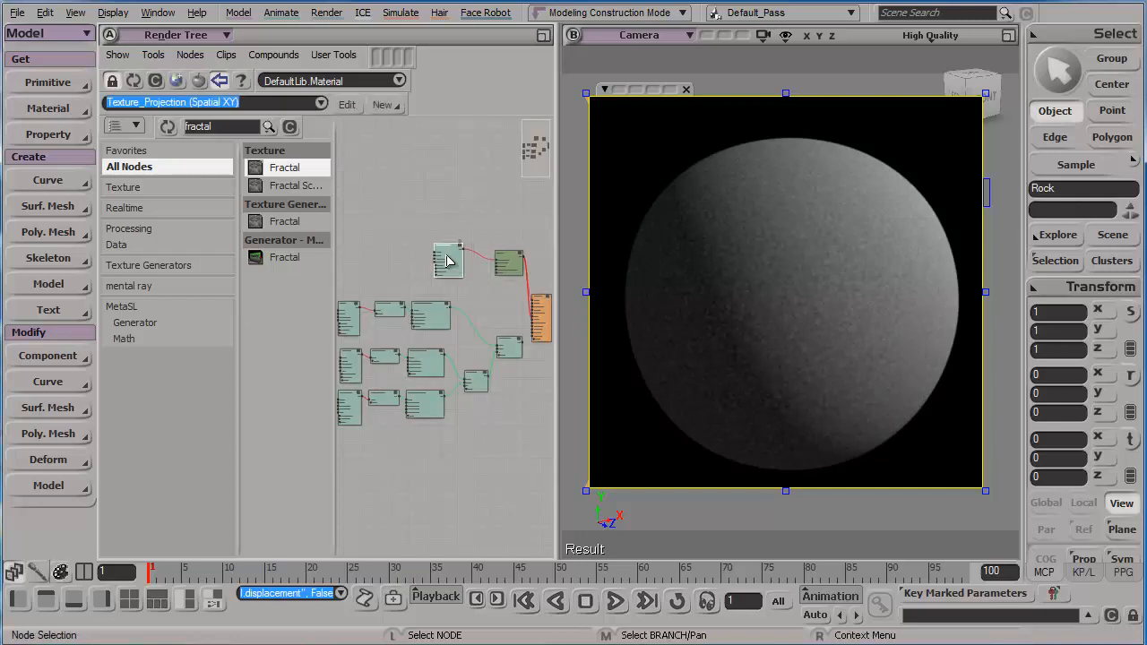
key("f")
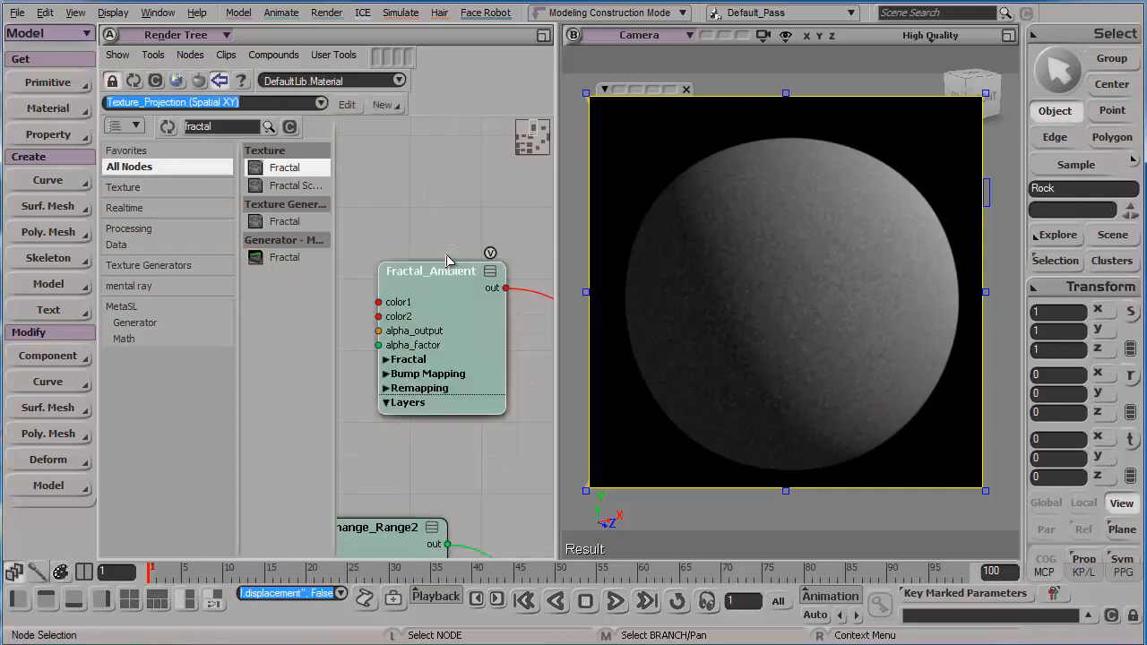
double_click(450, 322)
left_click(269, 141)
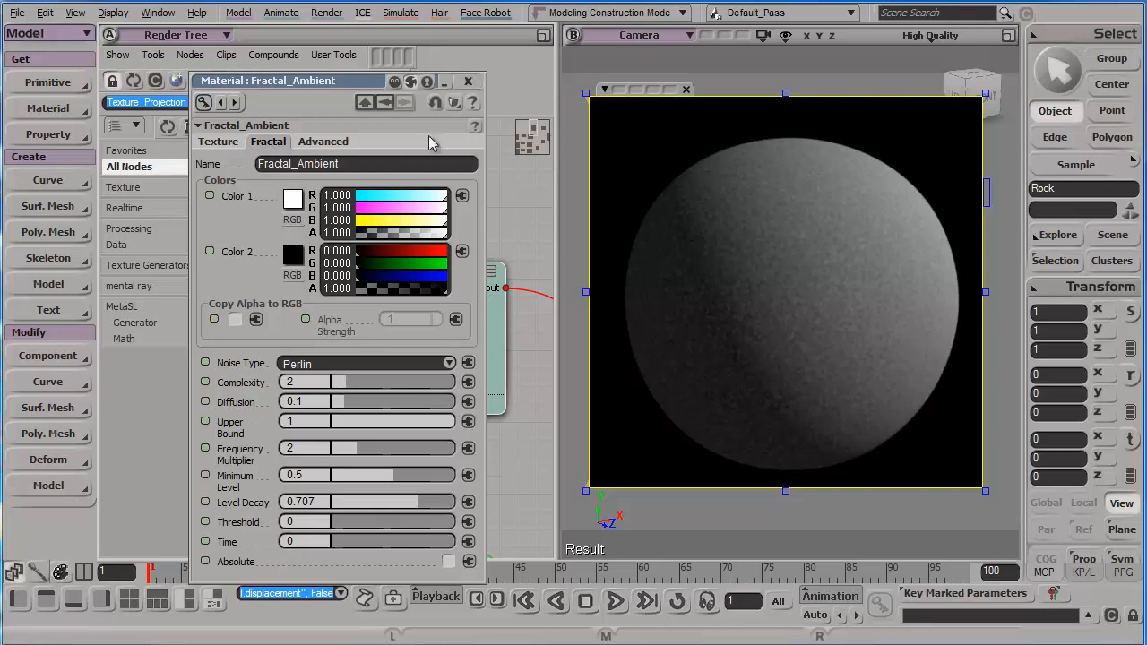
left_click(330, 143)
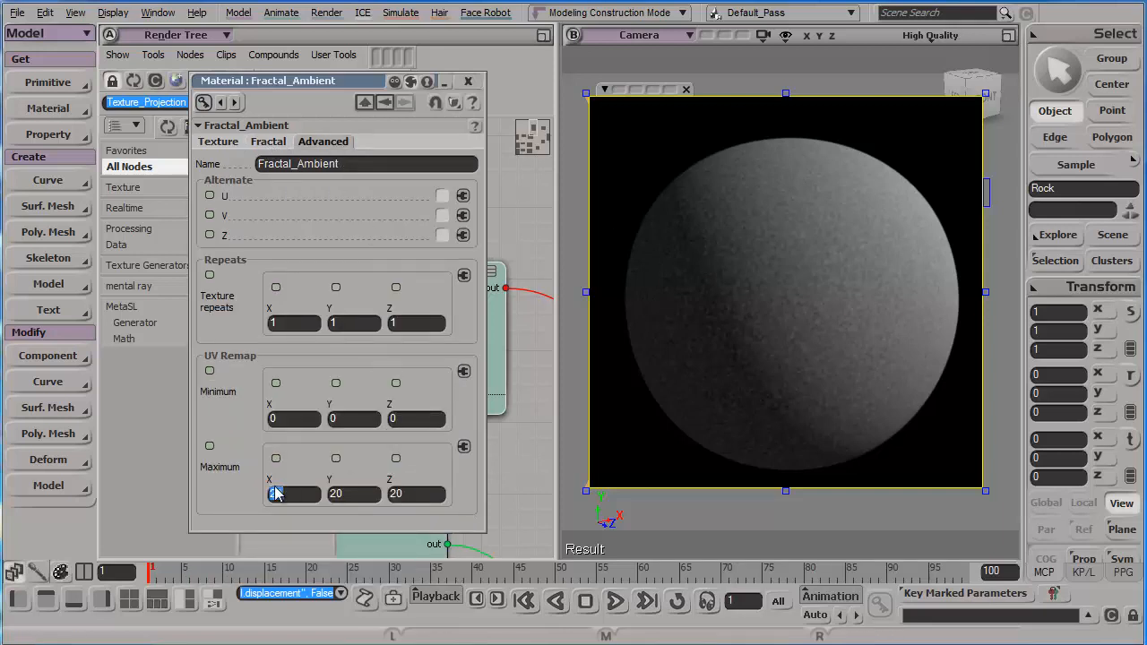
type("5")
key("Return")
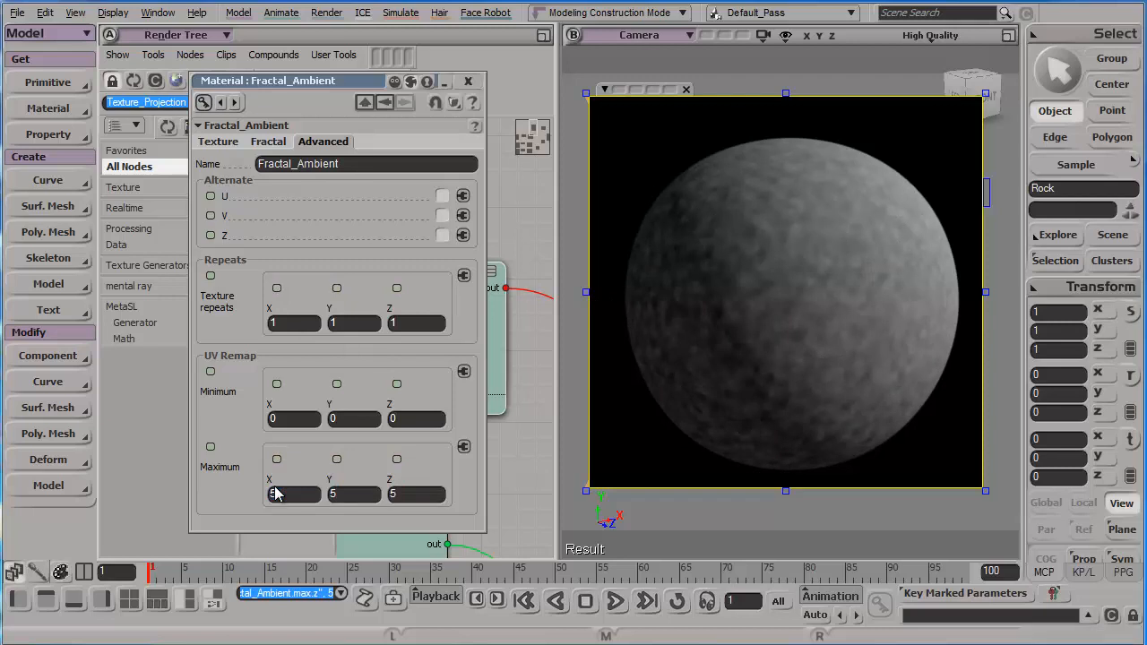
Step: Set Fractal_Ambient's Complexity to 6 and its Level Decay to about 0.927
left_click(267, 143)
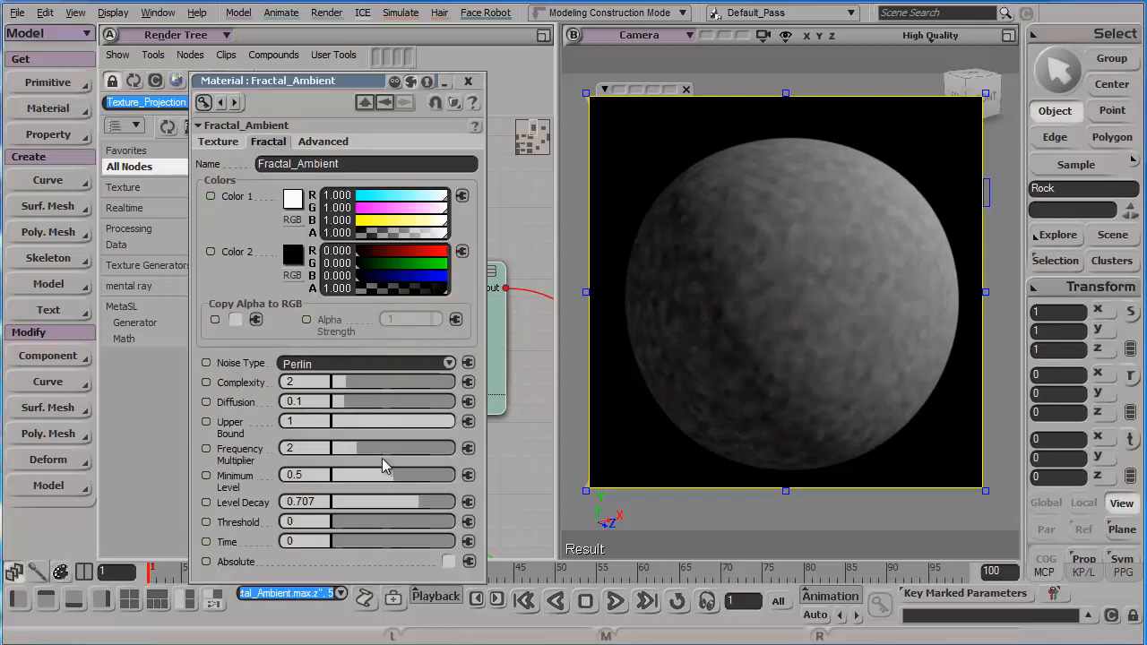
left_click_drag(357, 382, 397, 381)
left_click_drag(428, 501, 448, 506)
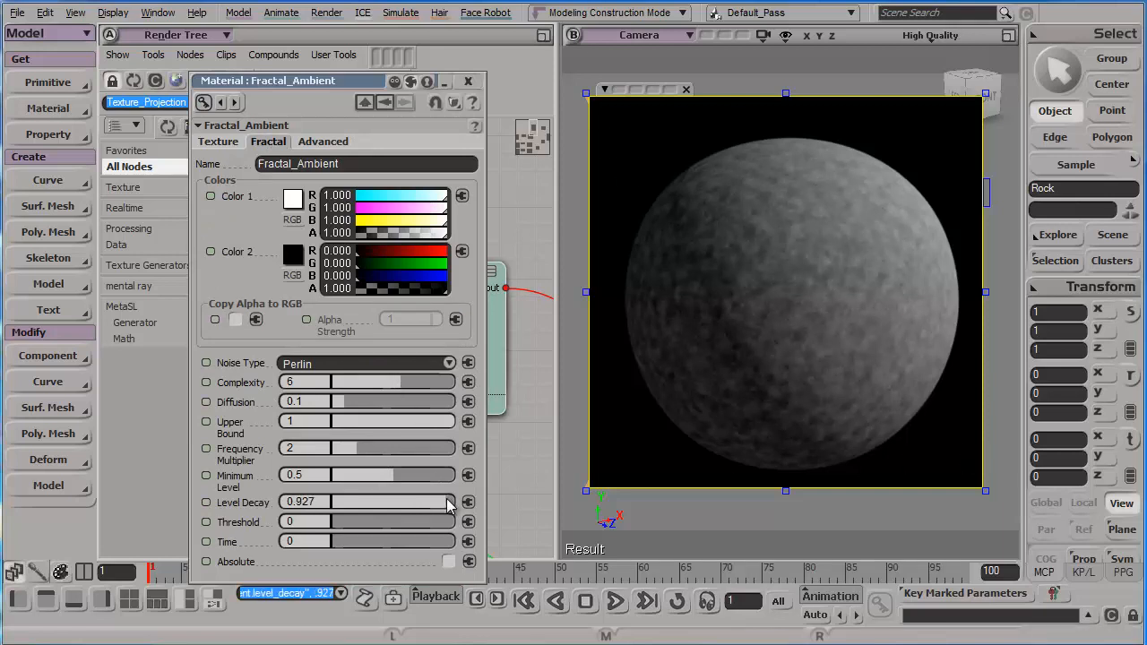
Step: Set Fractal_Ambient's UV Remap maximum to 2 on X, Y and Z and close its properties
left_click(320, 141)
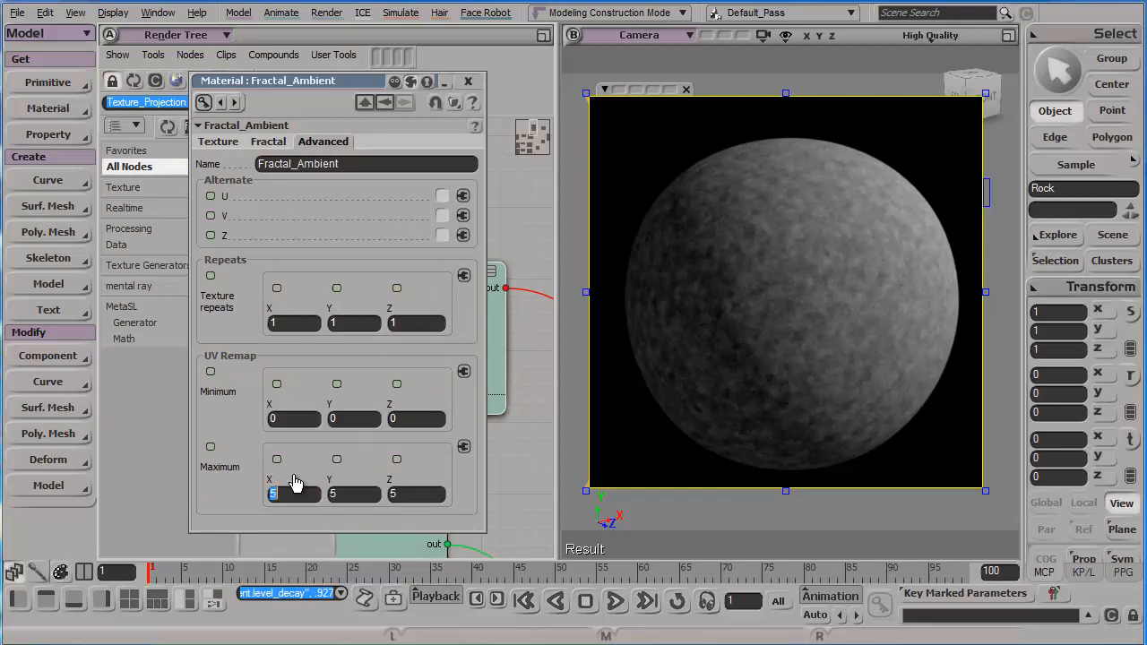
type("2")
key("Return")
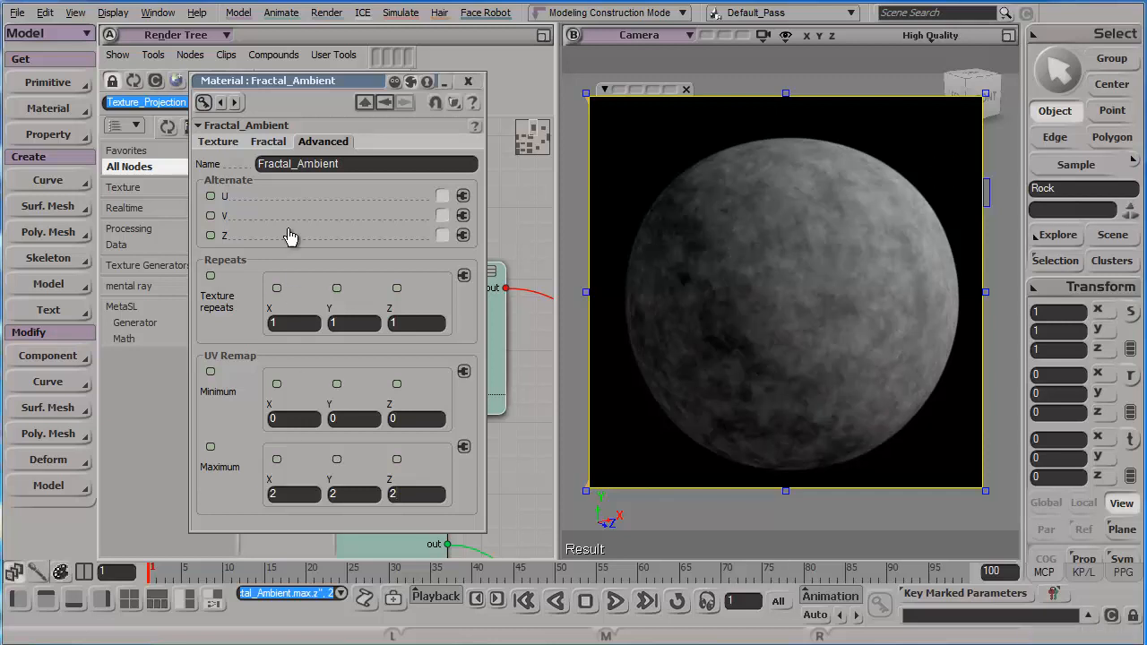
left_click(467, 80)
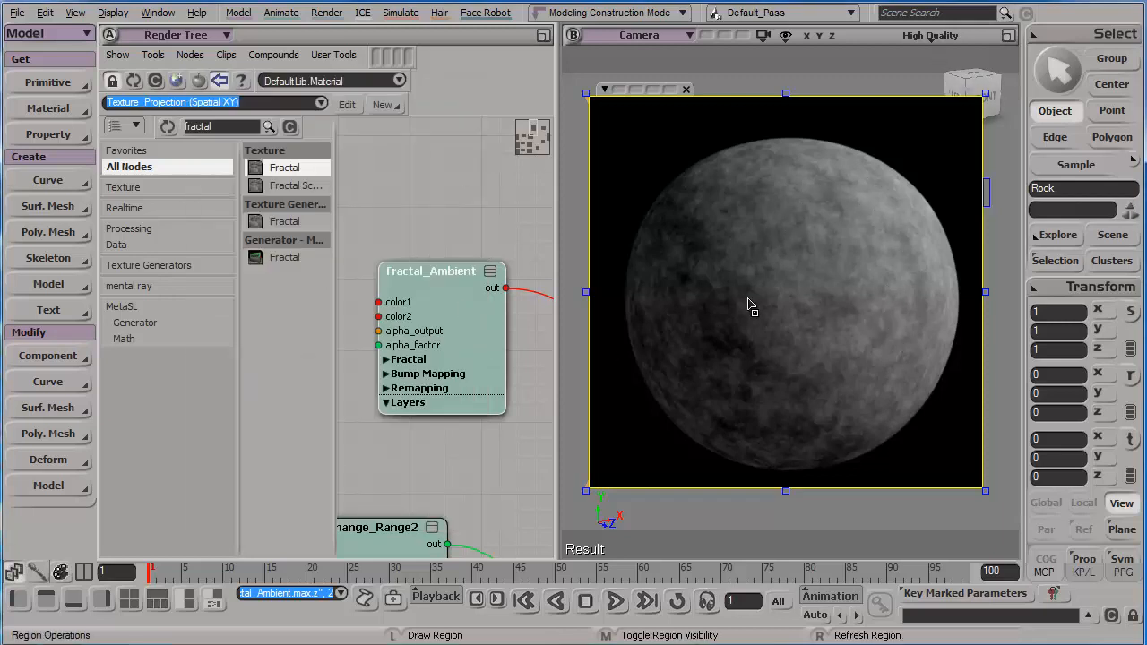
Step: Add another Fractal texture node and connect it to the Lambert node's diffuse input
key("a")
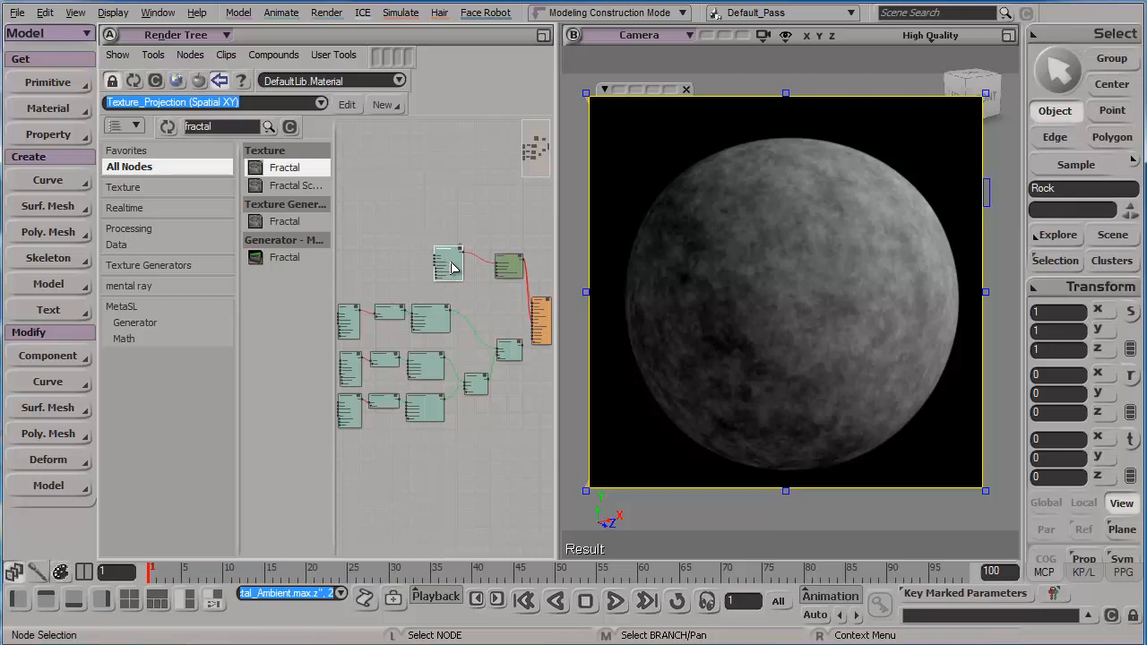
left_click_drag(283, 170, 508, 270)
key("f")
key("s")
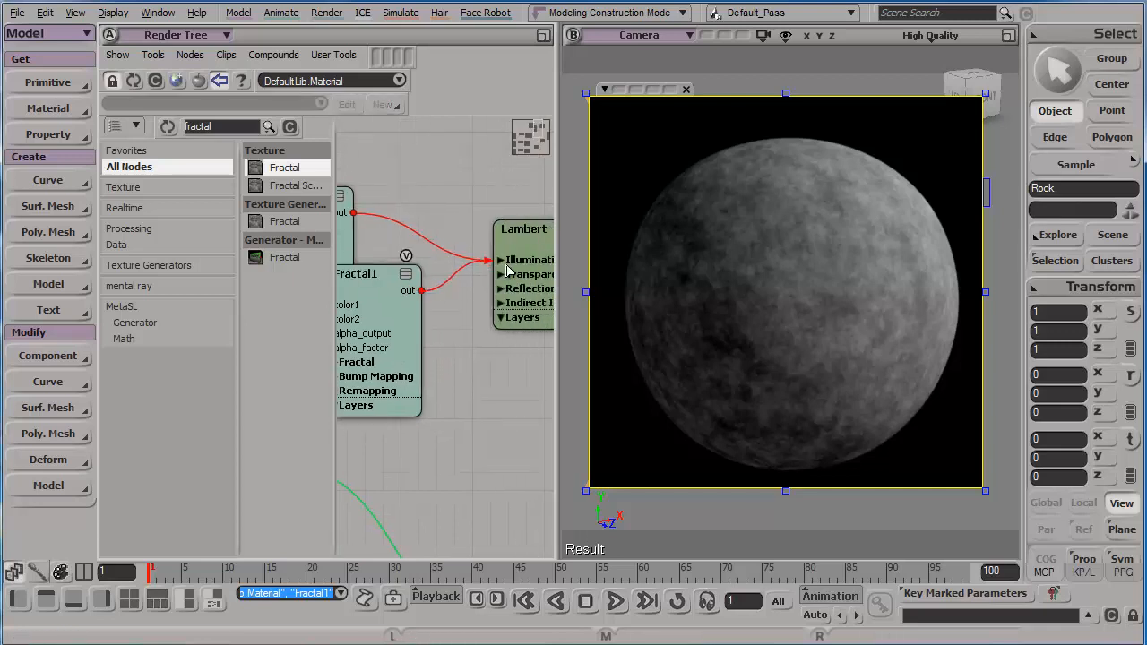
left_click(536, 259)
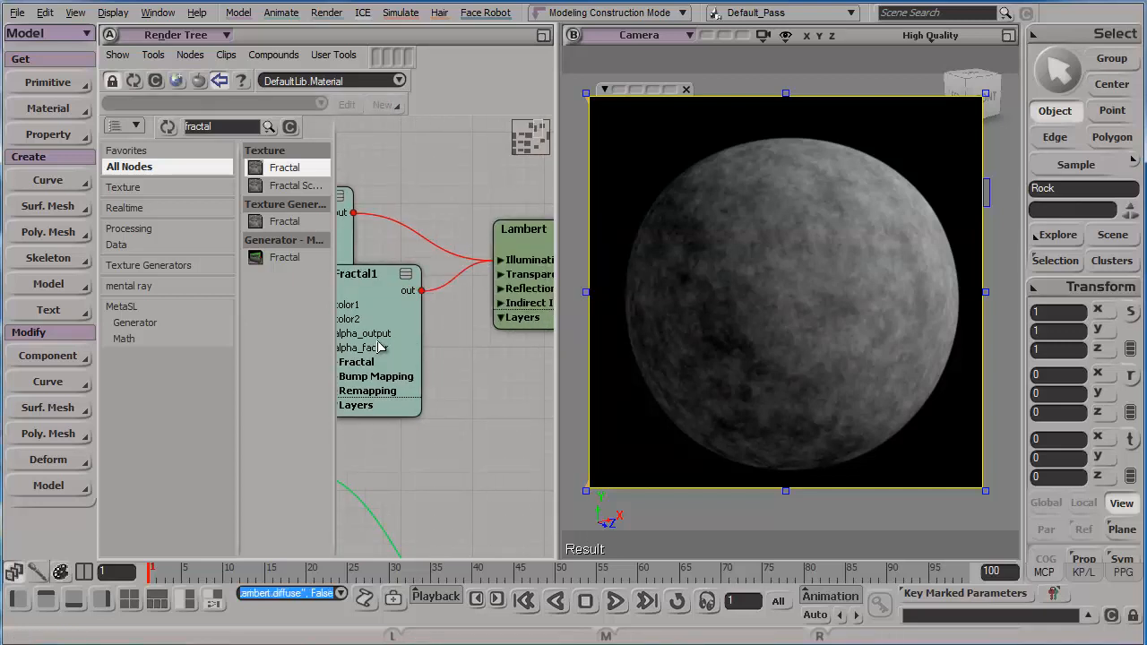
Step: Move the new Fractal node clear of Fractal_Ambient and rename it Fractal_Diff
double_click(412, 319)
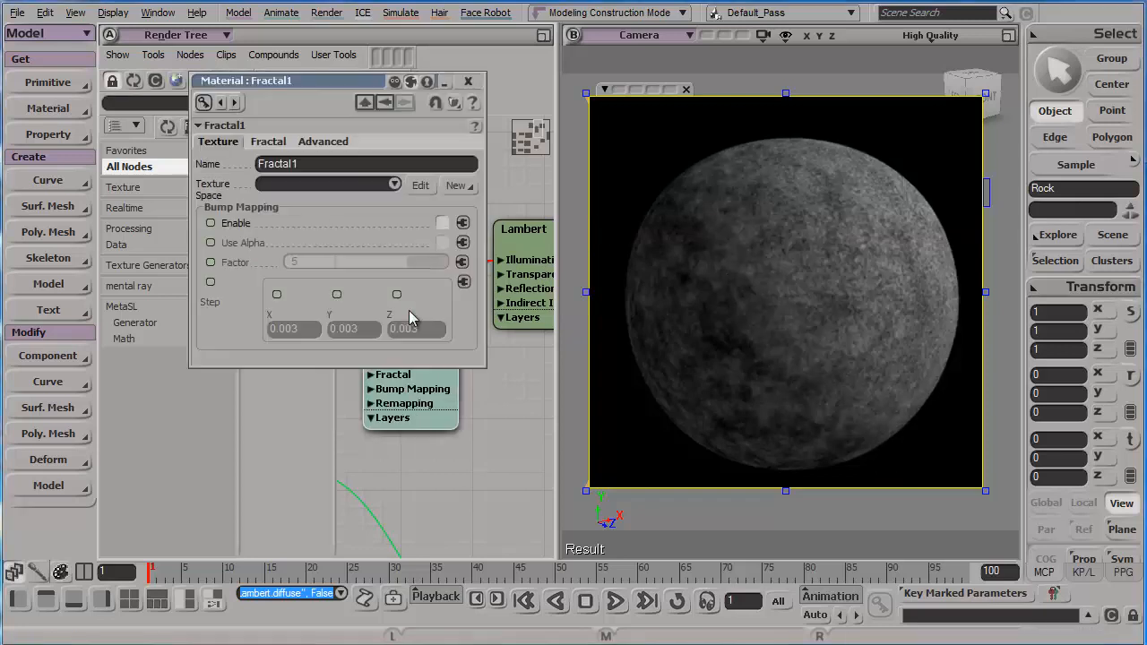
double_click(307, 164)
left_click(293, 164)
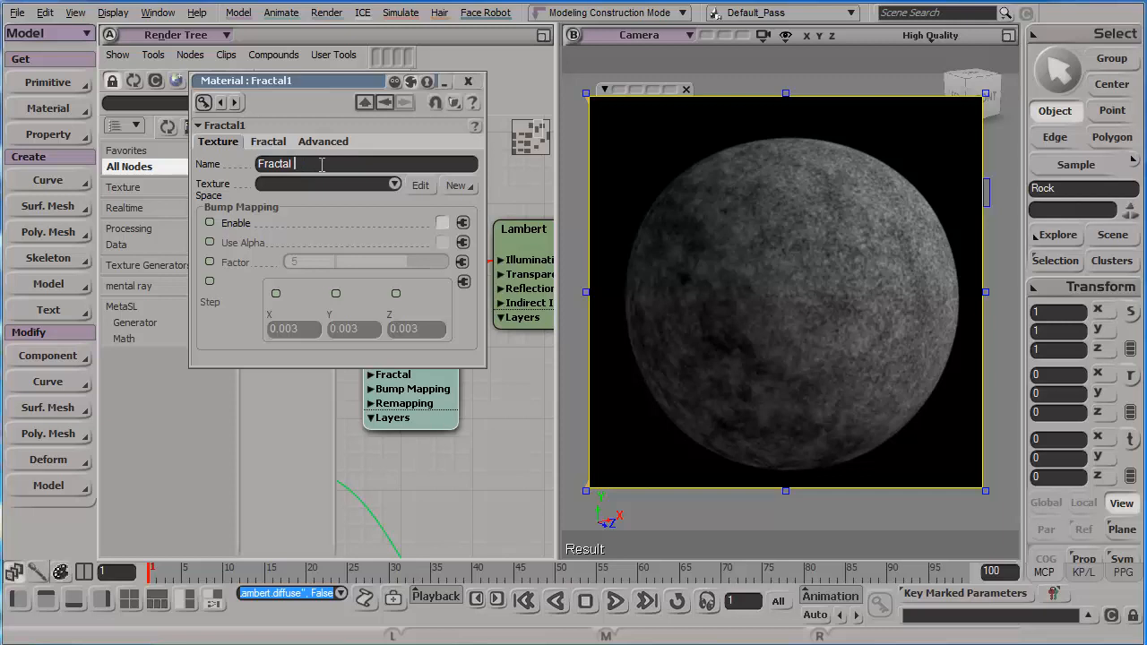
left_click(264, 143)
left_click(314, 144)
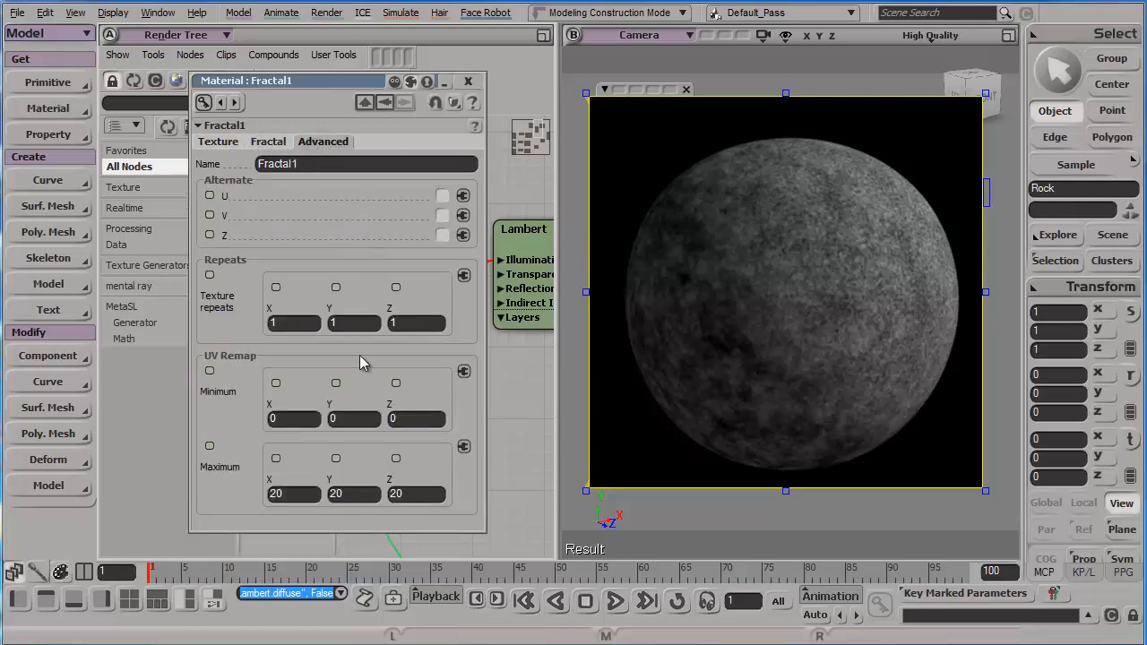
left_click(303, 498)
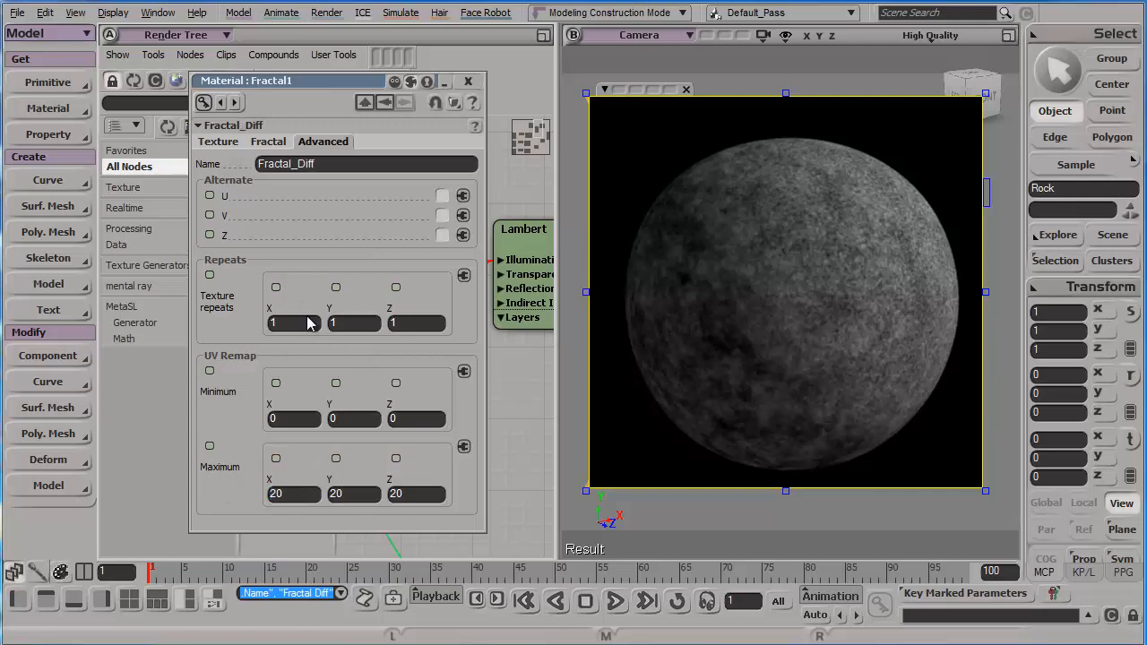
Step: Set Fractal_Diff's Complexity to 6 and its Level Decay to about 0.949
left_click(269, 142)
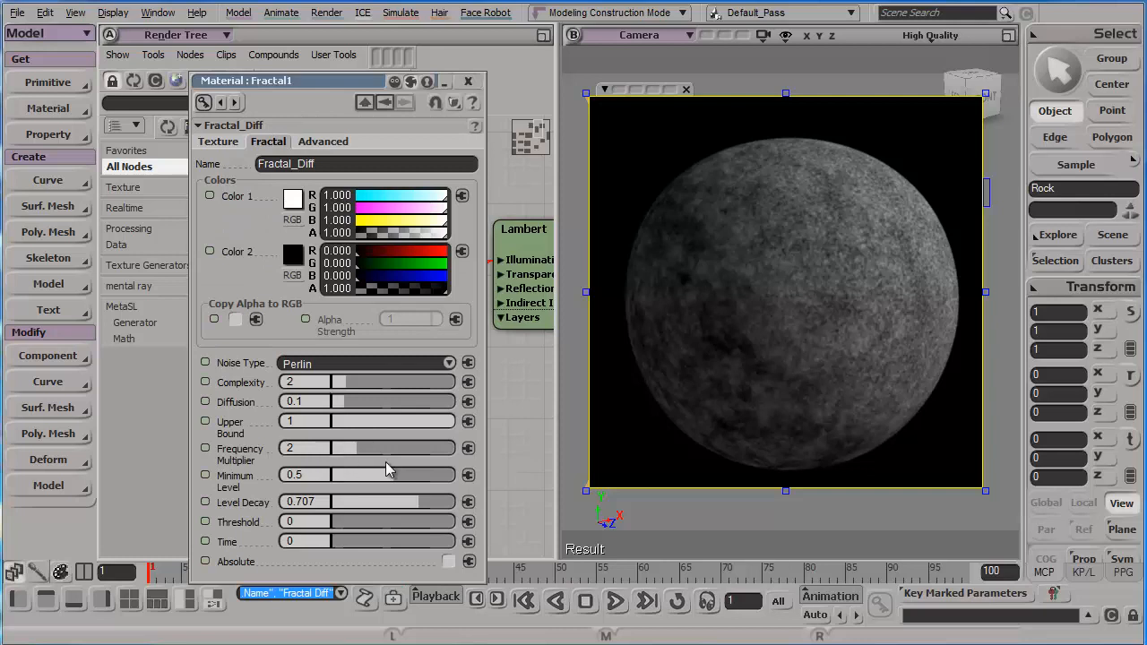
left_click_drag(357, 386, 397, 382)
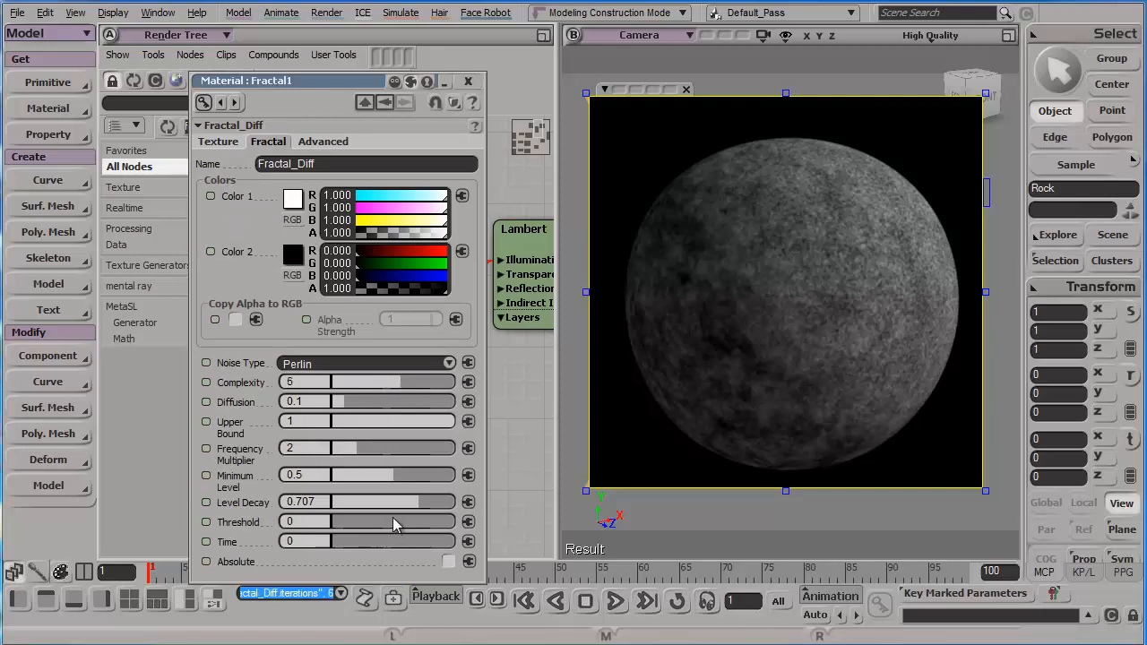
left_click_drag(420, 500, 449, 501)
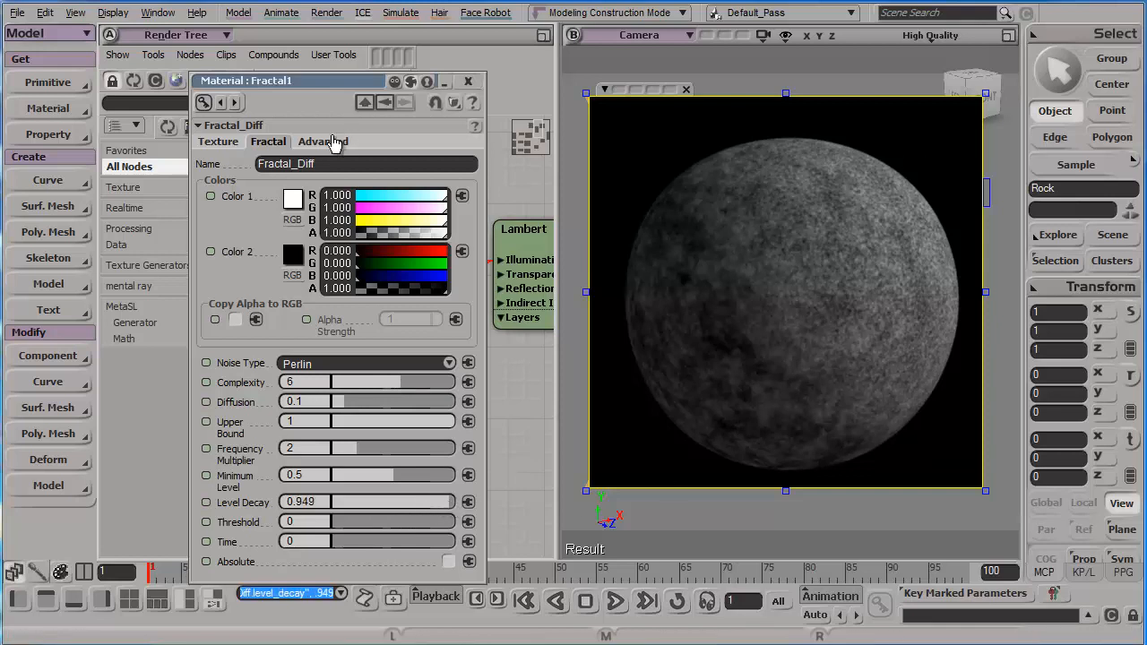
Step: Enable bump mapping on Fractal_Diff with a Factor of 1
left_click(217, 142)
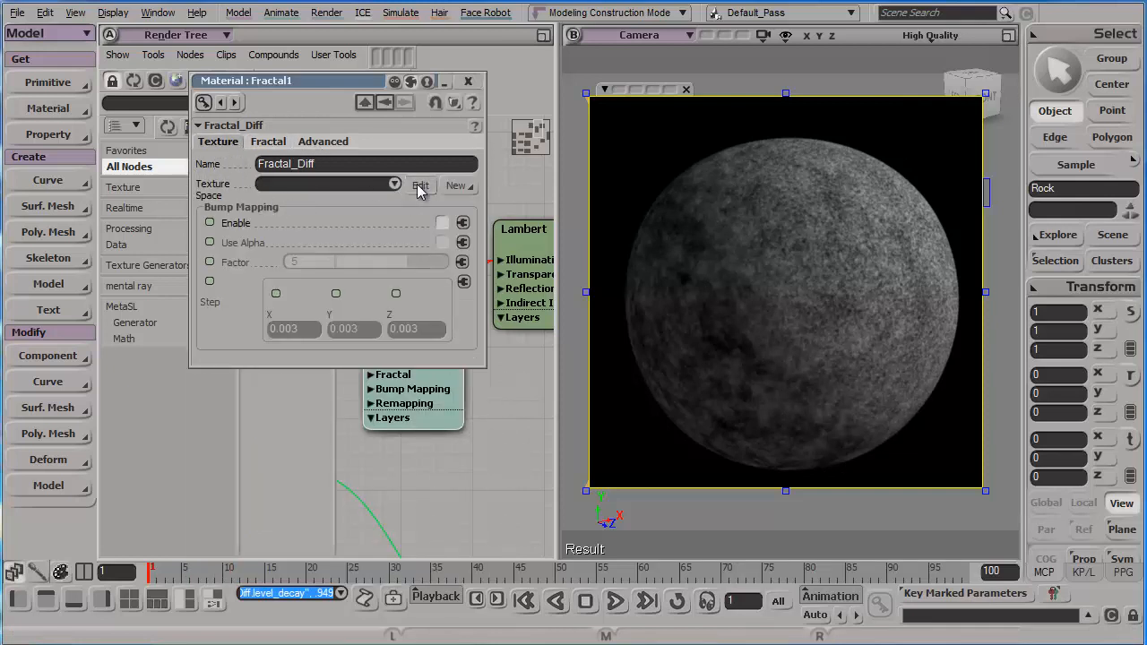
left_click(443, 223)
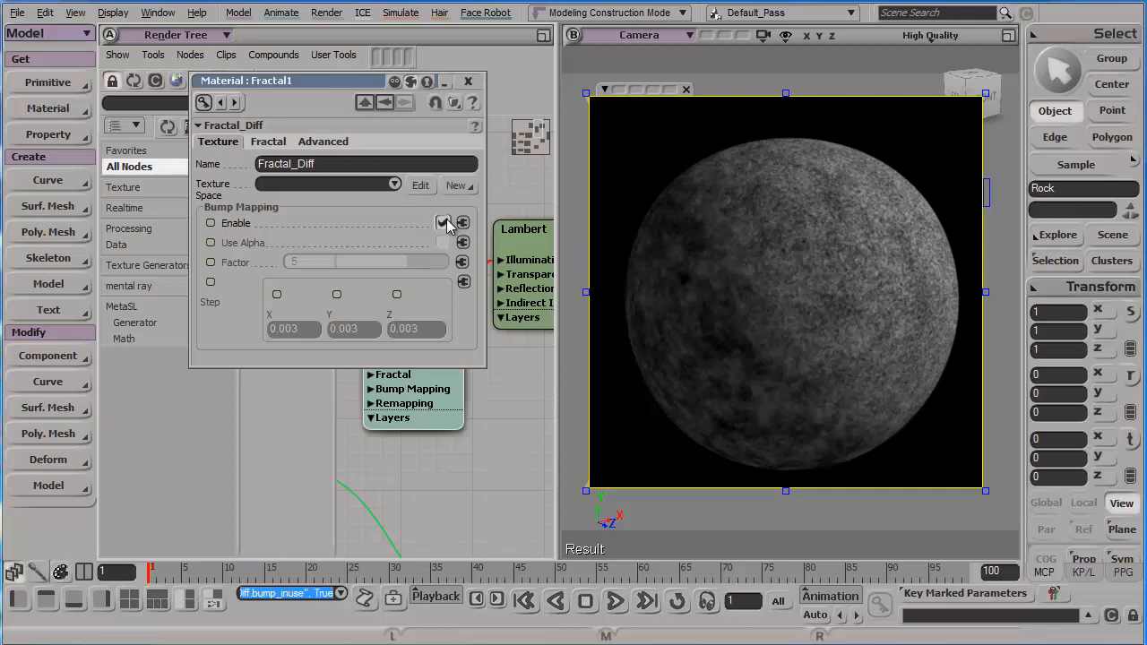
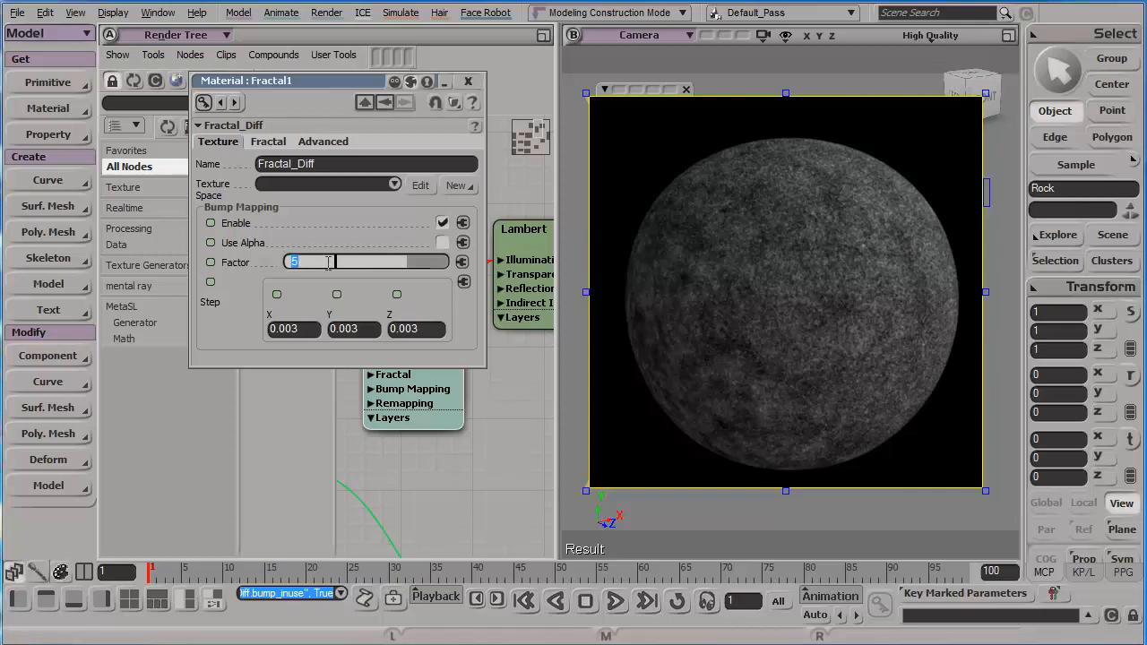
key("Tab")
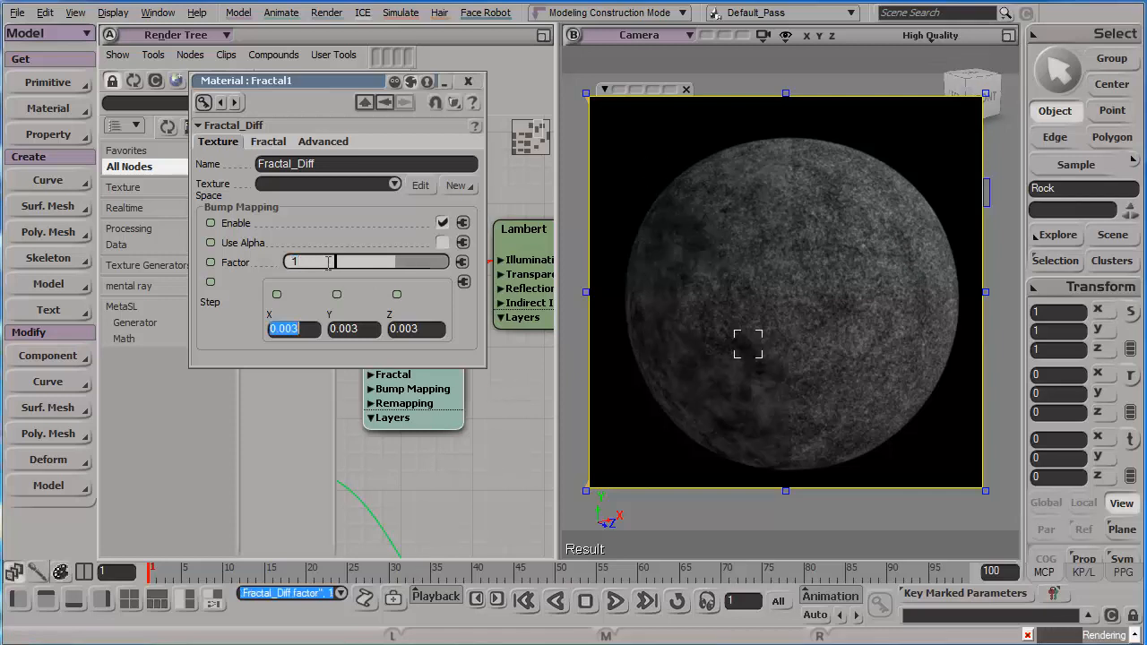
Step: Render a close-up region of the sphere's upper surface to examine the Fractal_Diff texture and bump detail
middle_click(905, 231)
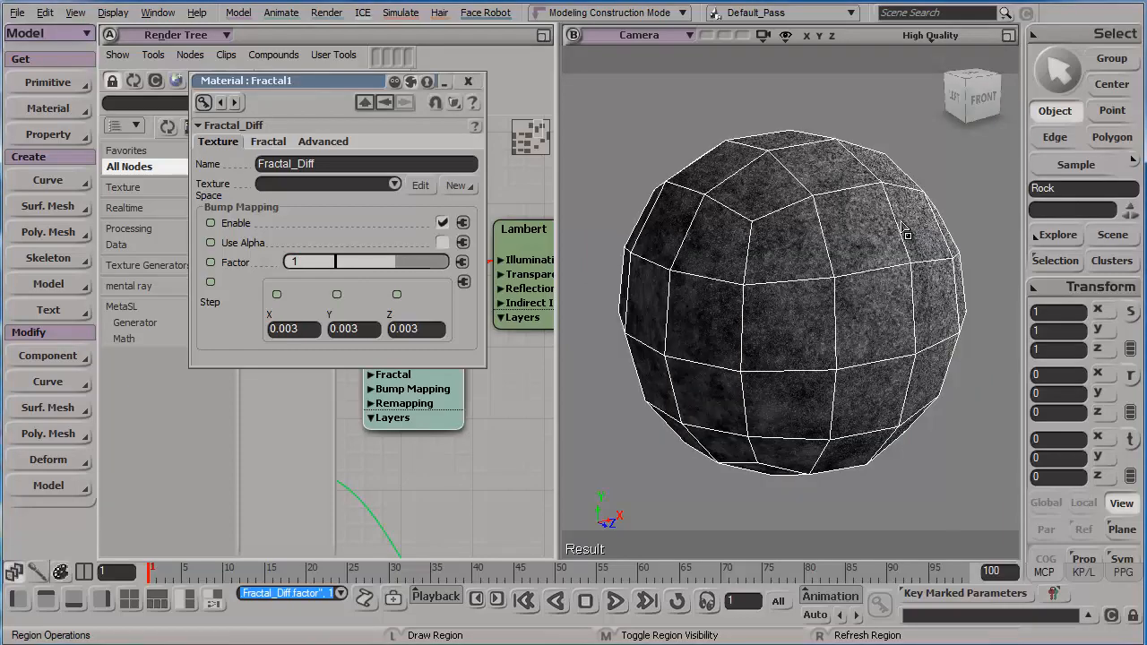
key("s")
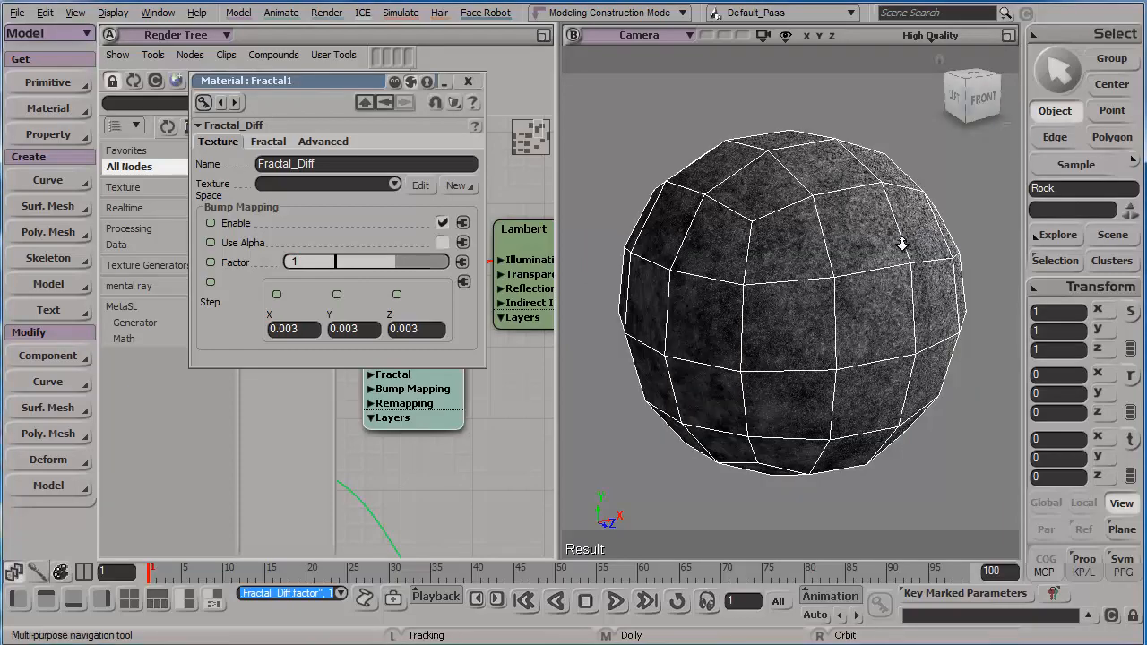
scroll(901, 269, "up", 5)
scroll(827, 341, "down", 5)
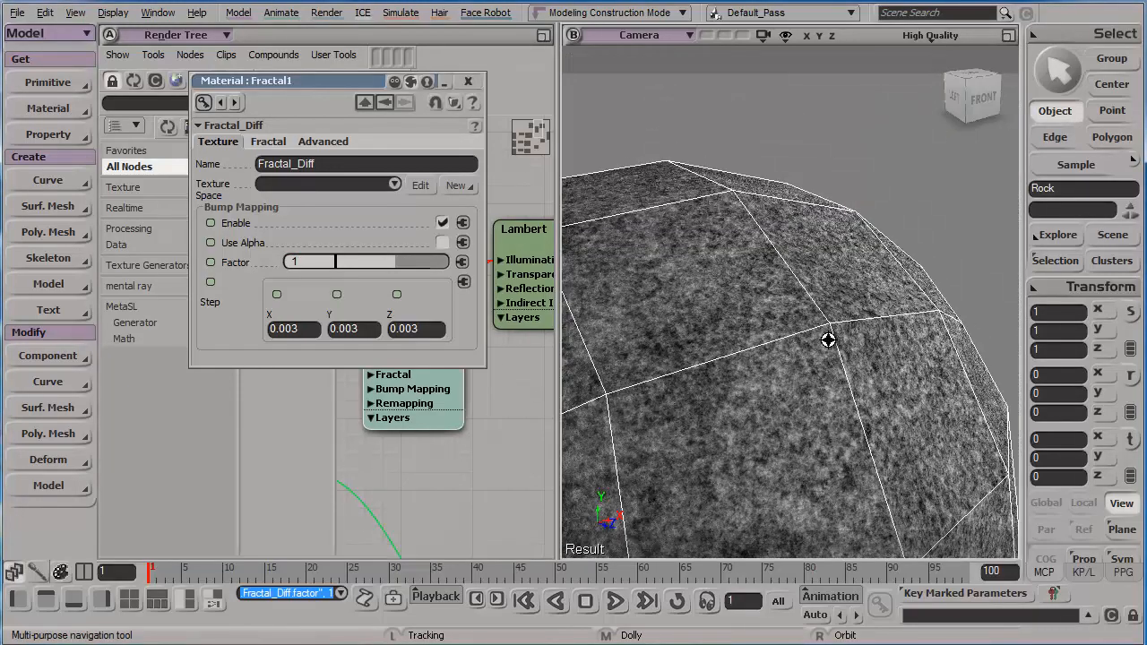
key("q")
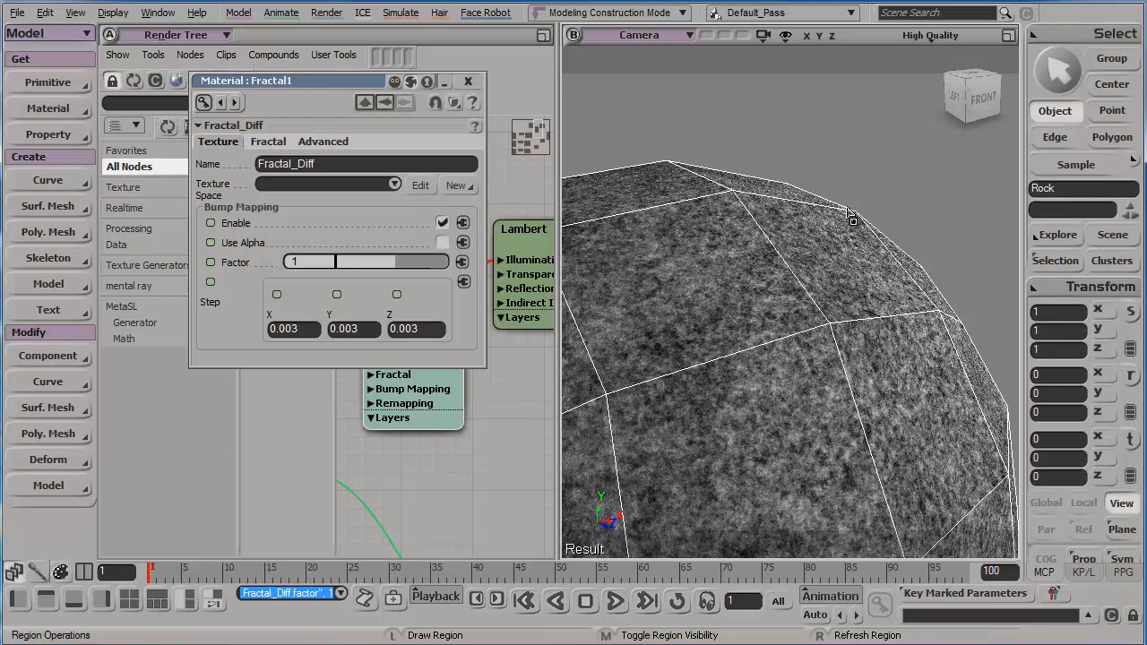
left_click_drag(645, 100, 990, 461)
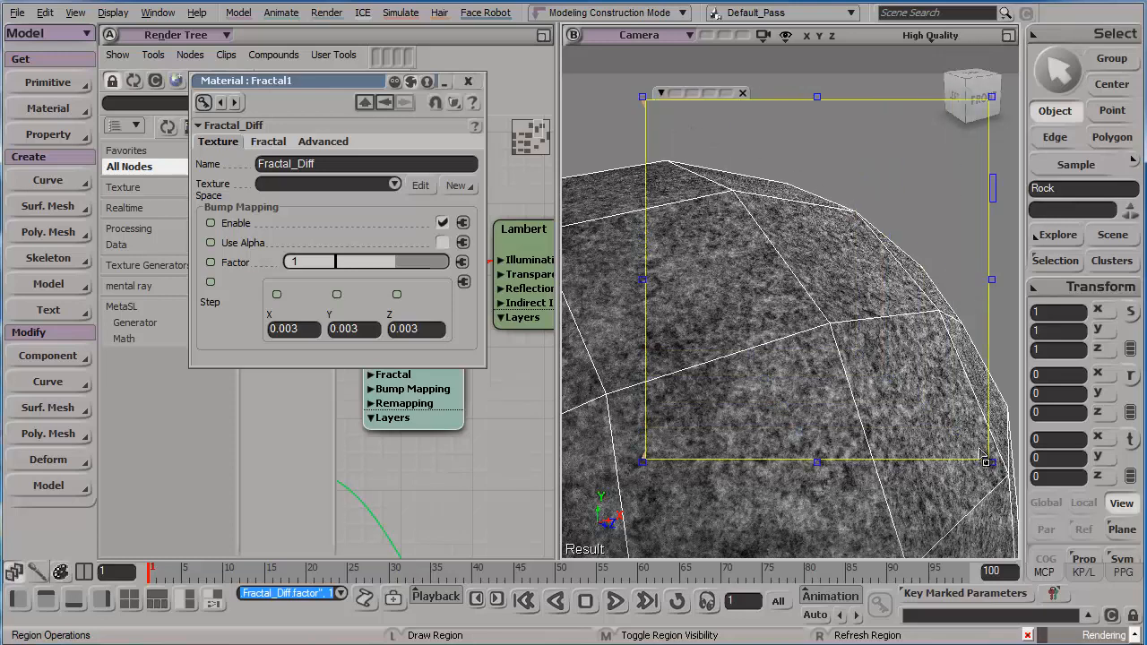
key("s")
right_click_drag(845, 356, 903, 311)
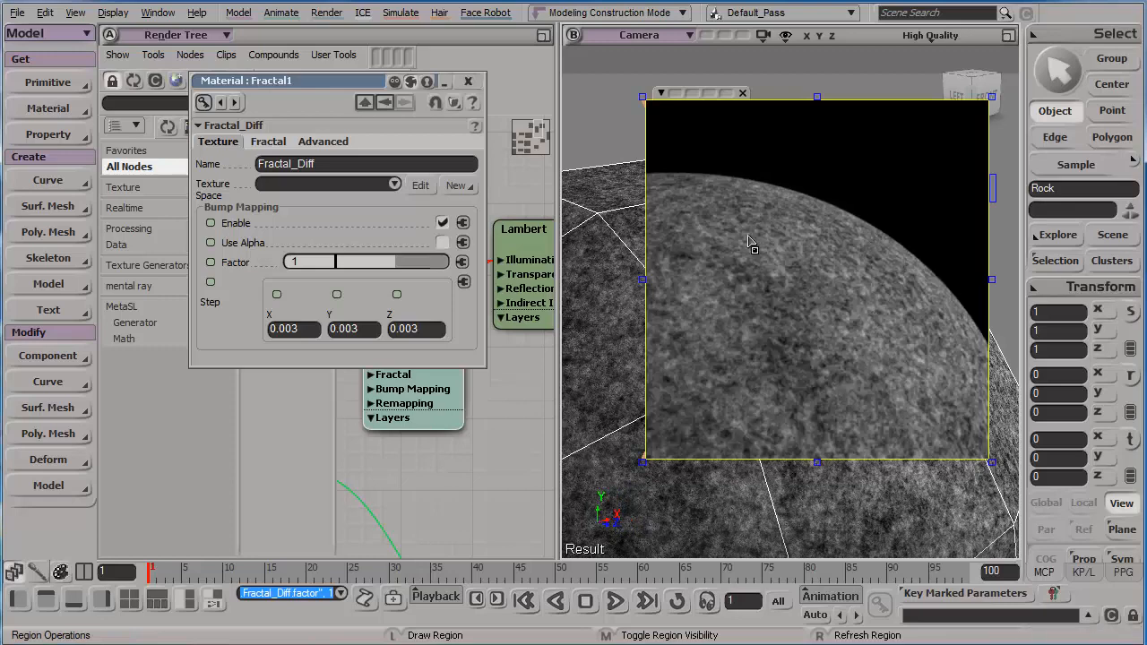
Step: Set Fractal_Diff's UV Remap maximum to 40 on X, Y and Z
left_click(314, 144)
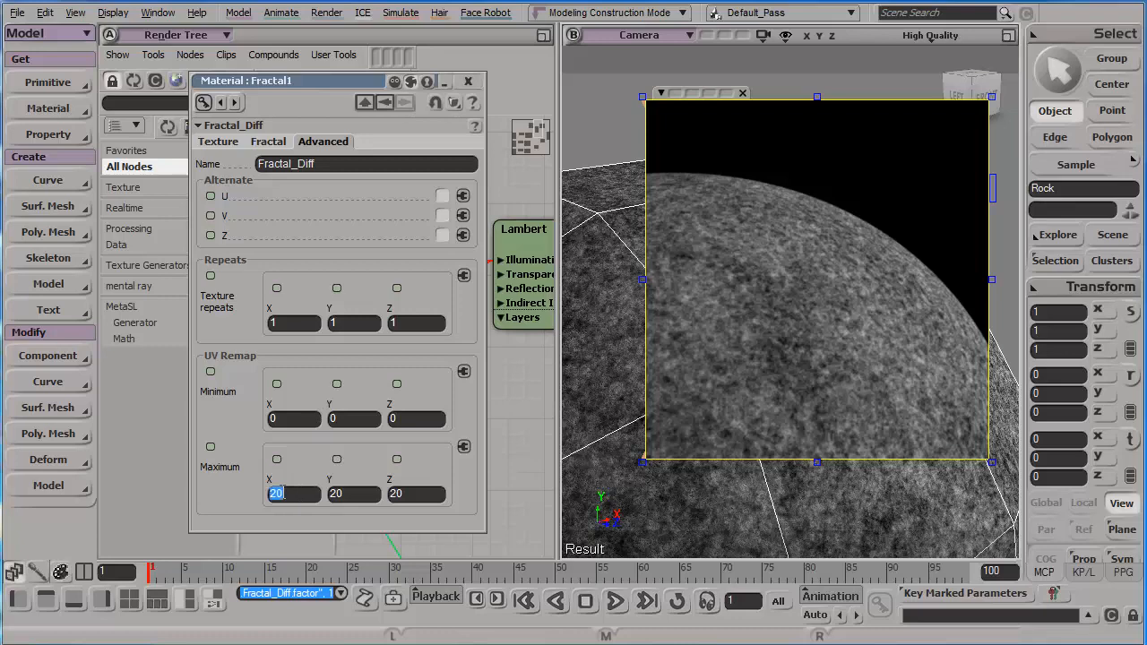
left_click(281, 492)
type("40")
key("Return")
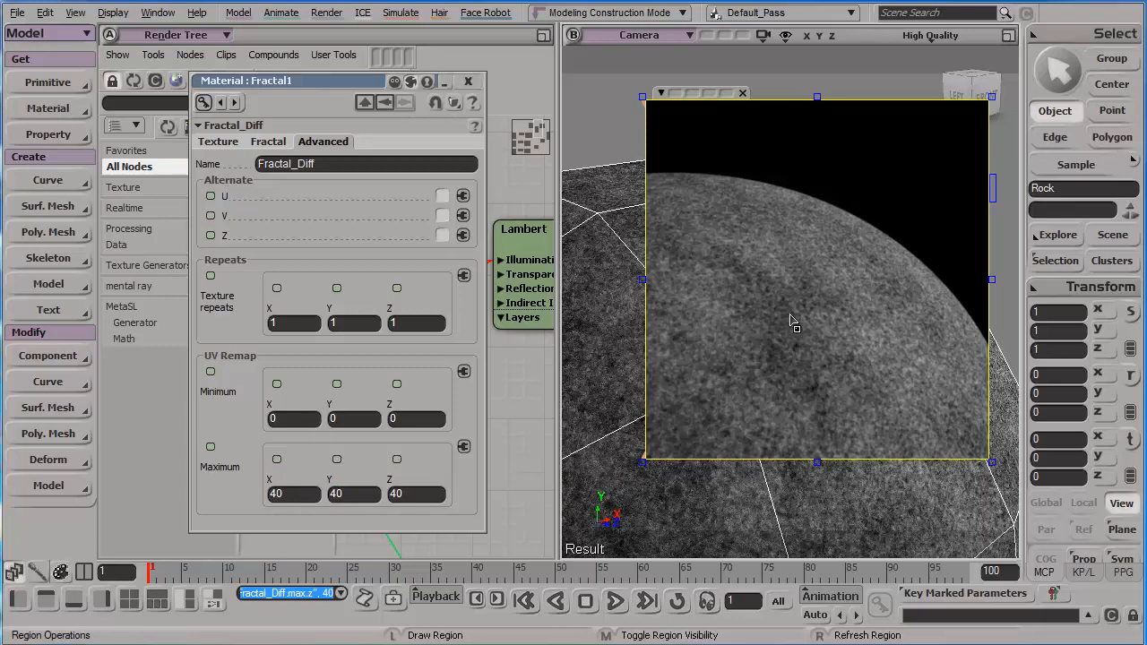
Step: Darken Fractal_Diff's Color 1 to a light grey of about 0.796 on all three RGB channels
left_click(267, 141)
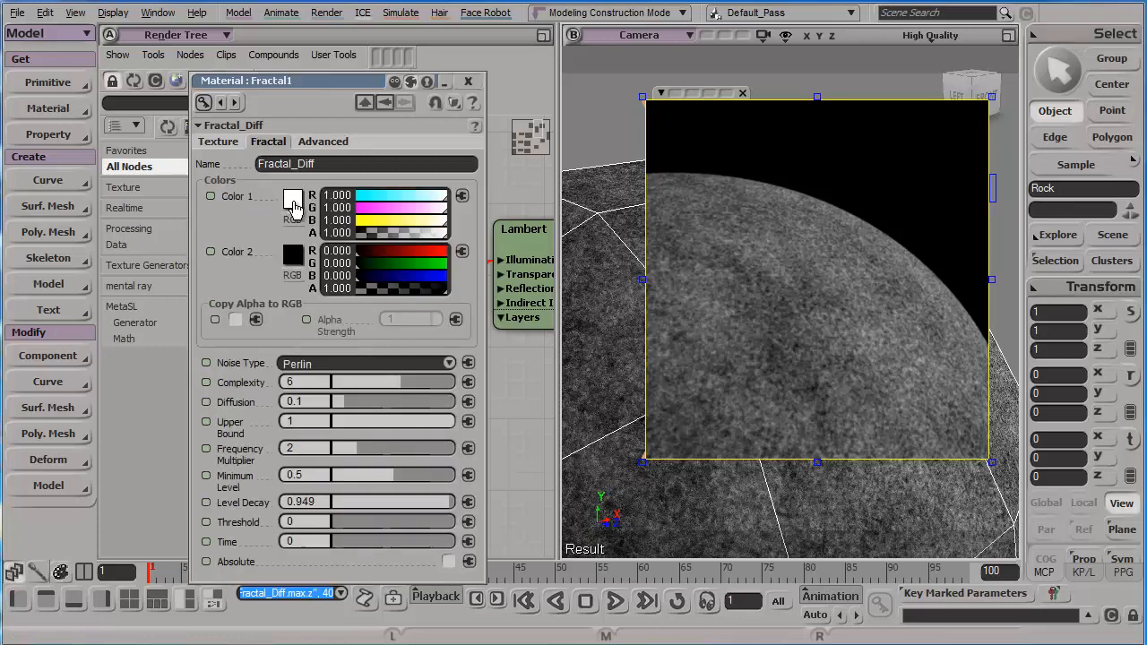
left_click(293, 198)
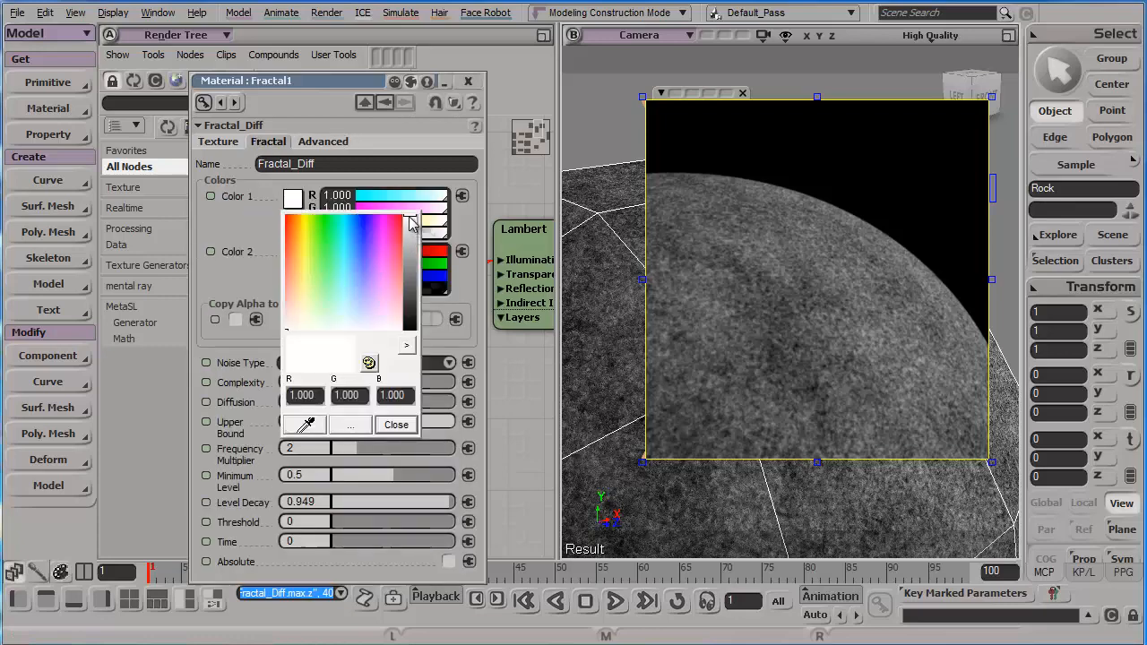
left_click_drag(410, 223, 413, 242)
Step: Set Fractal_Diff's Color 2 to a dark brown of about 0.333 red, 0.259 green and 0.184 blue
left_click(293, 254)
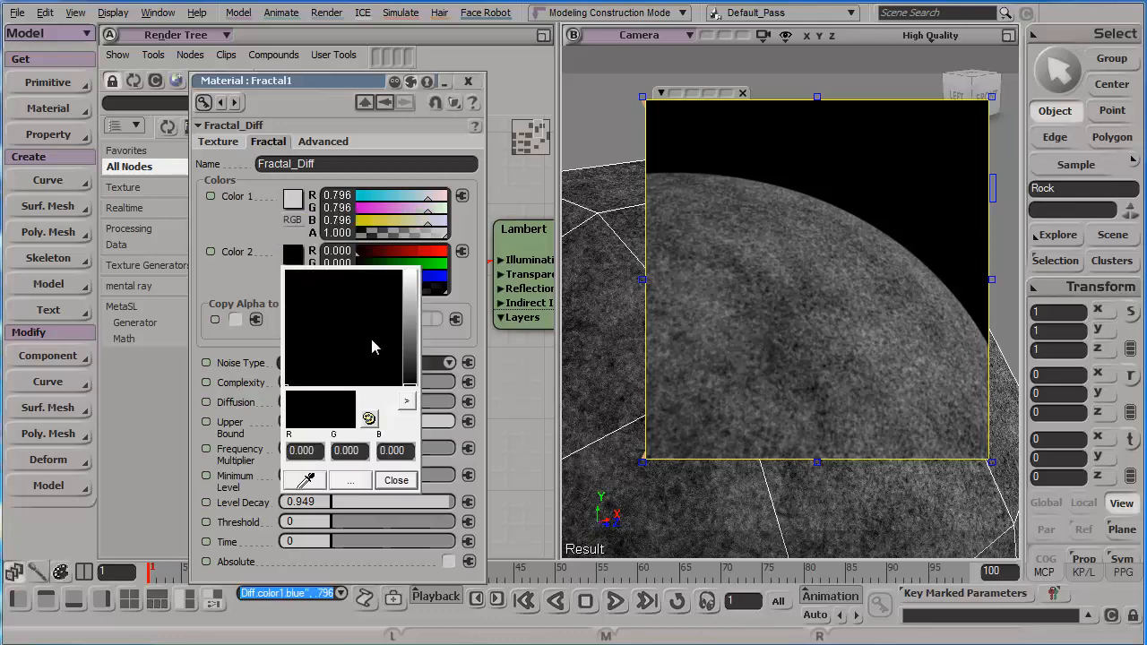
left_click_drag(411, 383, 405, 323)
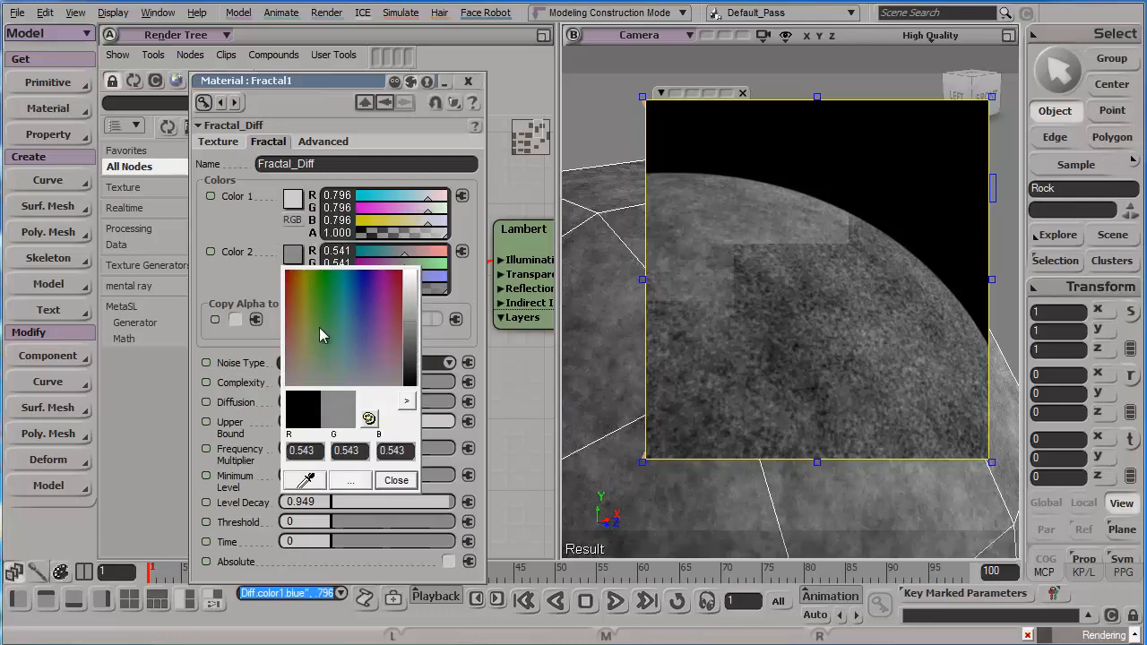
left_click(290, 341)
mouse_move(290, 335)
left_mouse_down()
mouse_move(299, 355)
mouse_move(295, 335)
left_mouse_up()
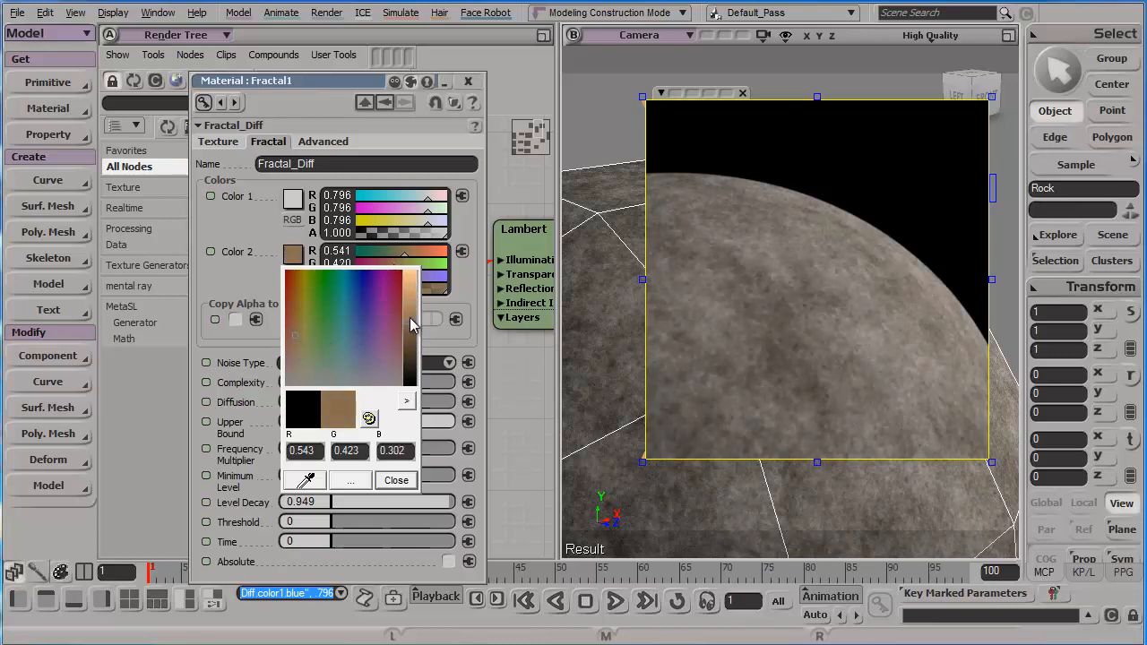
left_click_drag(410, 317, 411, 356)
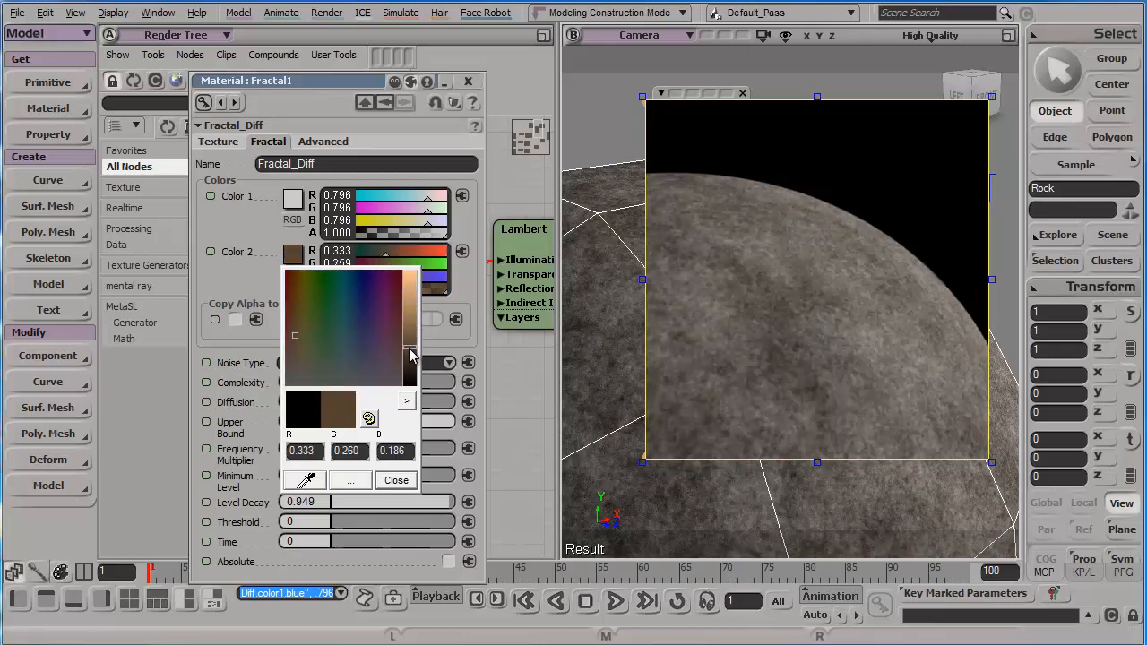
Step: Preview the whole sphere in a new render region and close Fractal_Diff's properties
key("q")
middle_click(768, 251)
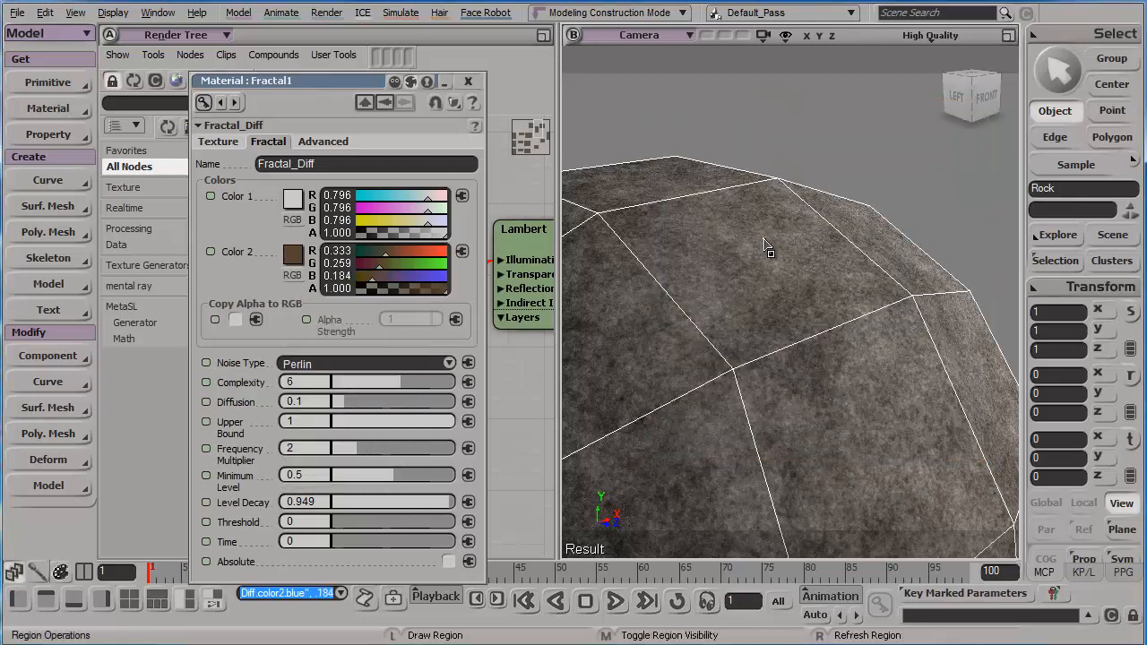
key("r")
left_click_drag(606, 142, 896, 452)
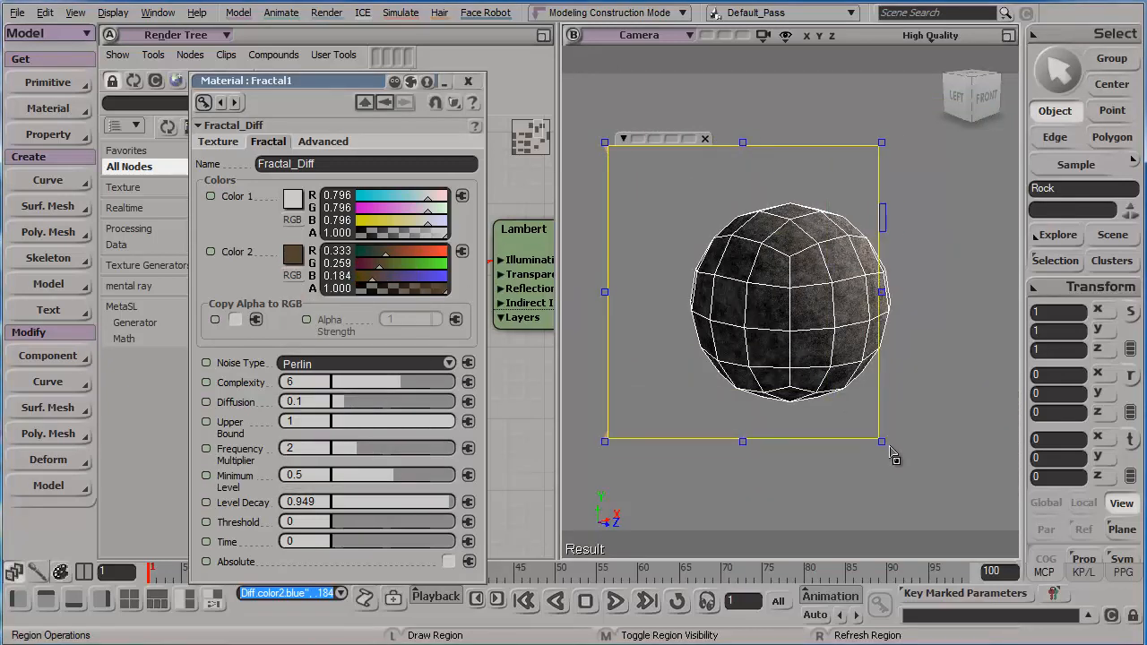
left_click(475, 80)
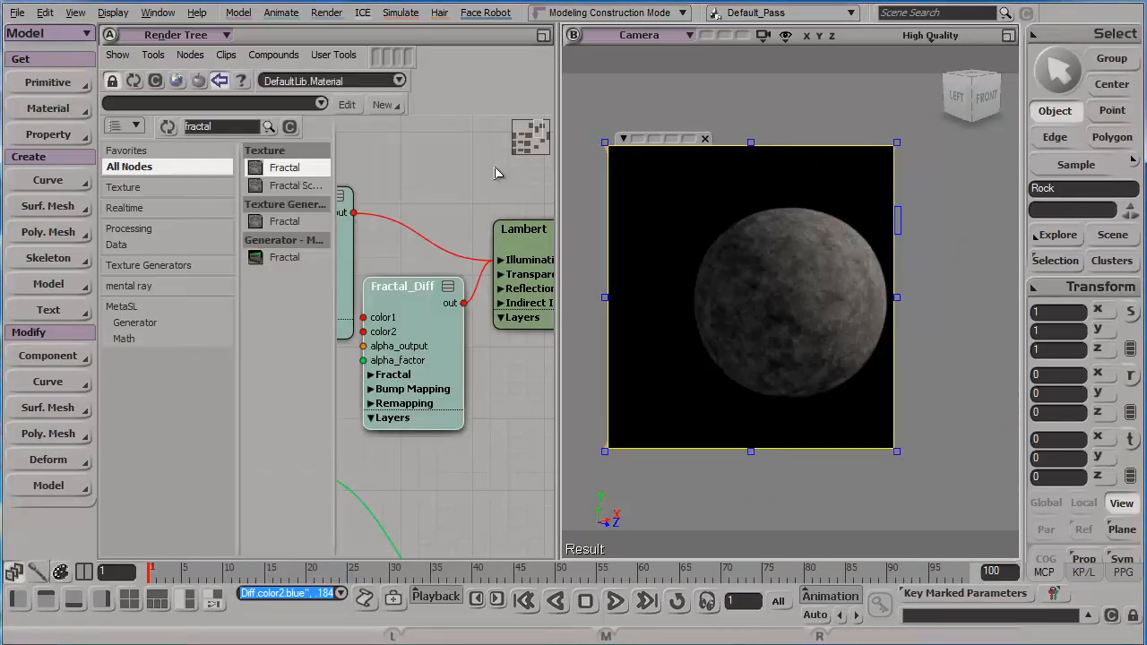
key("a")
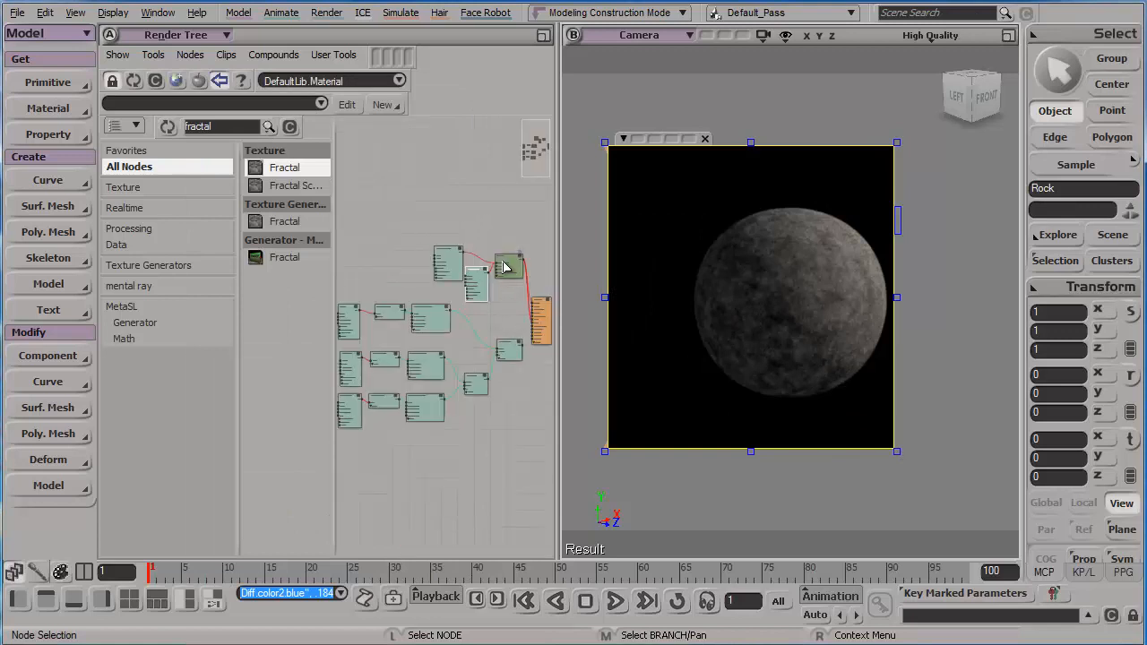
Step: Rearrange the surface and displacement nodes and connect the final displacement mix node's output to the Material's Displacement input
left_click_drag(433, 229, 487, 253)
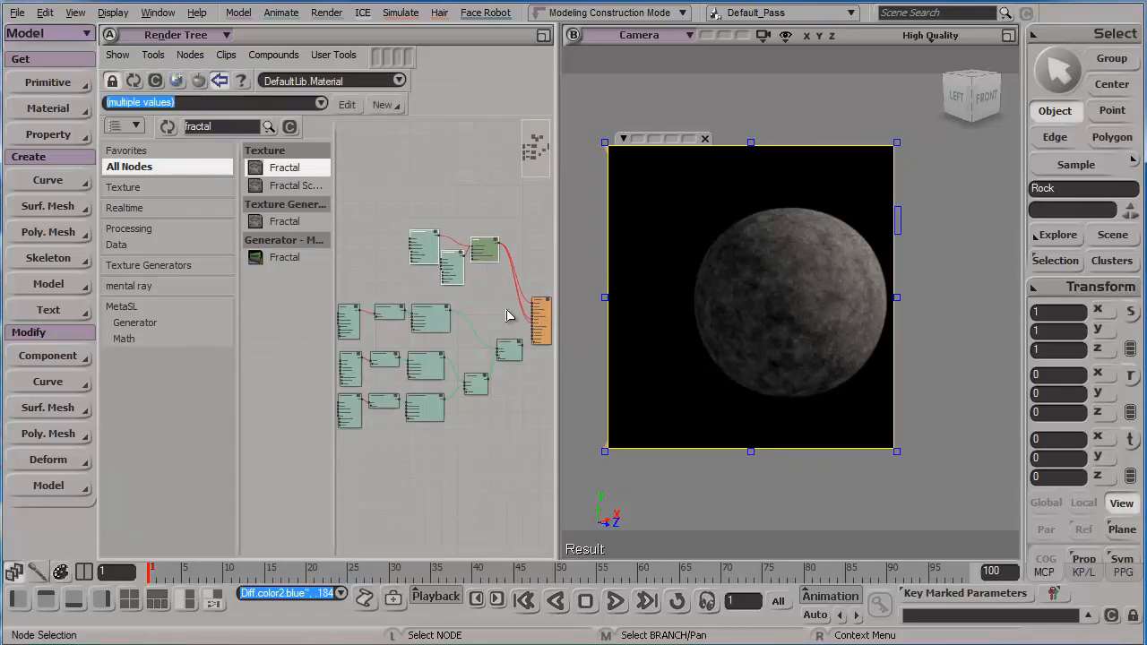
left_click_drag(514, 351, 506, 336)
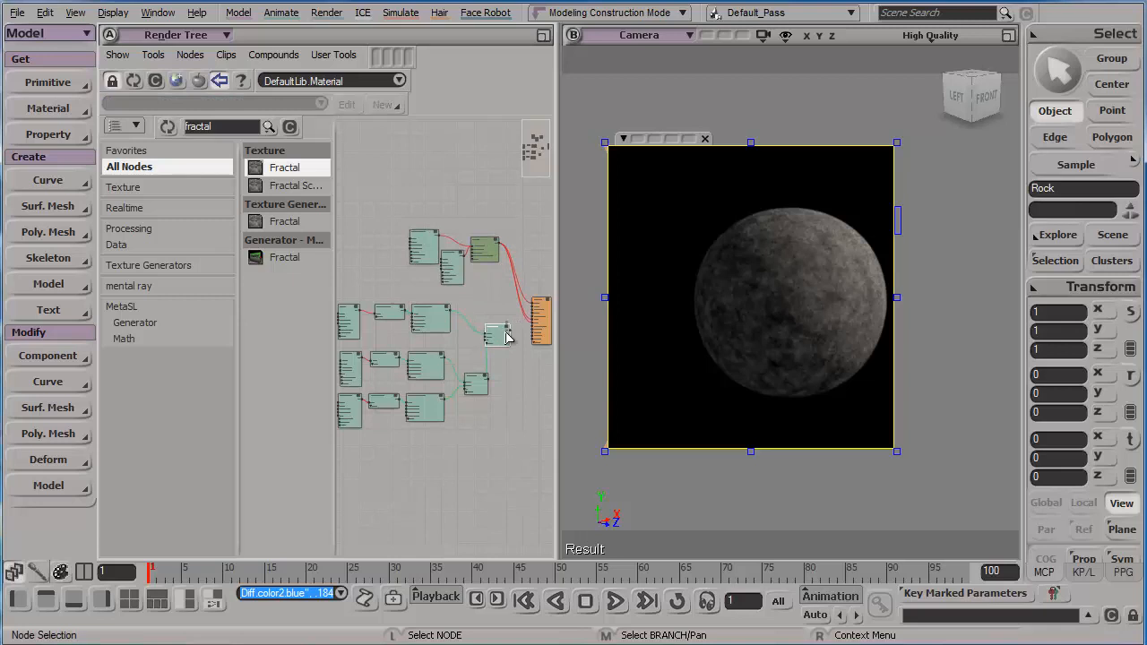
key("f")
key("s")
middle_click_drag(482, 280, 492, 209)
left_click_drag(500, 265, 382, 230)
left_click_drag(382, 286, 497, 236)
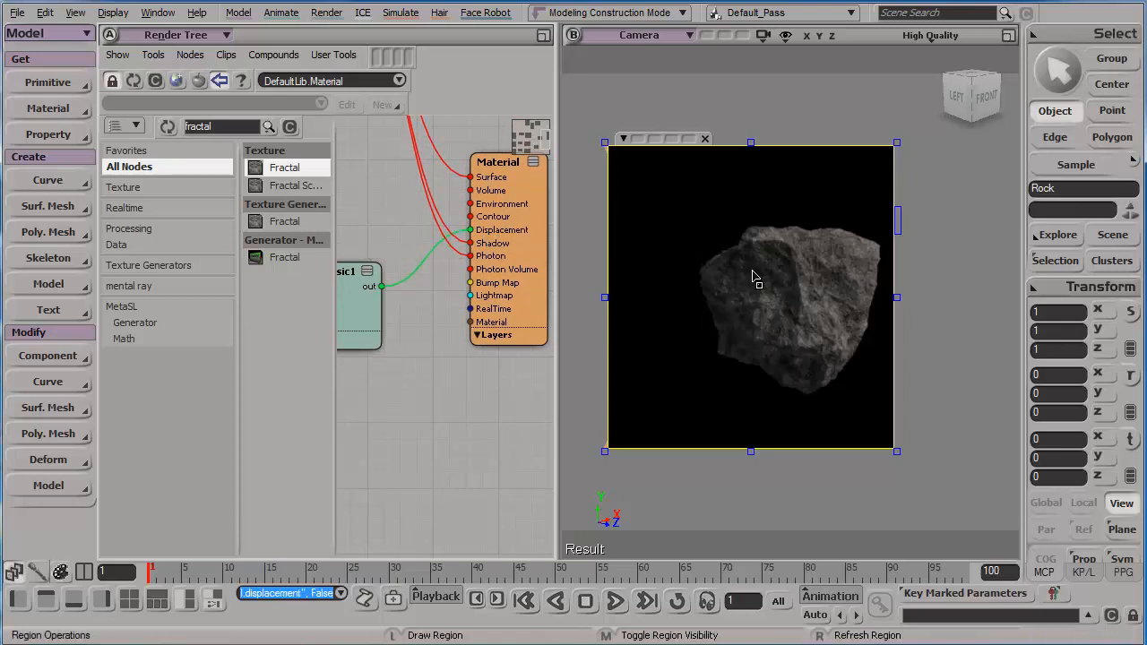
Step: Examine the rendered displaced rock from its left side
key("s")
right_click_drag(753, 276, 797, 274)
key("s")
left_click_drag(809, 266, 791, 264)
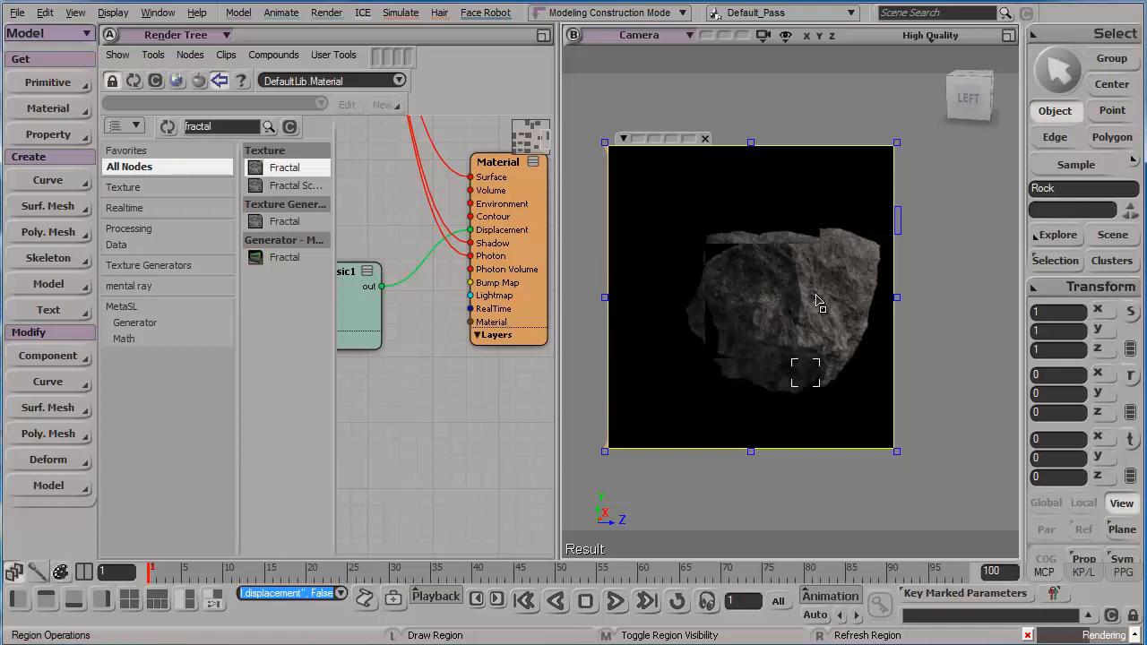
key("s")
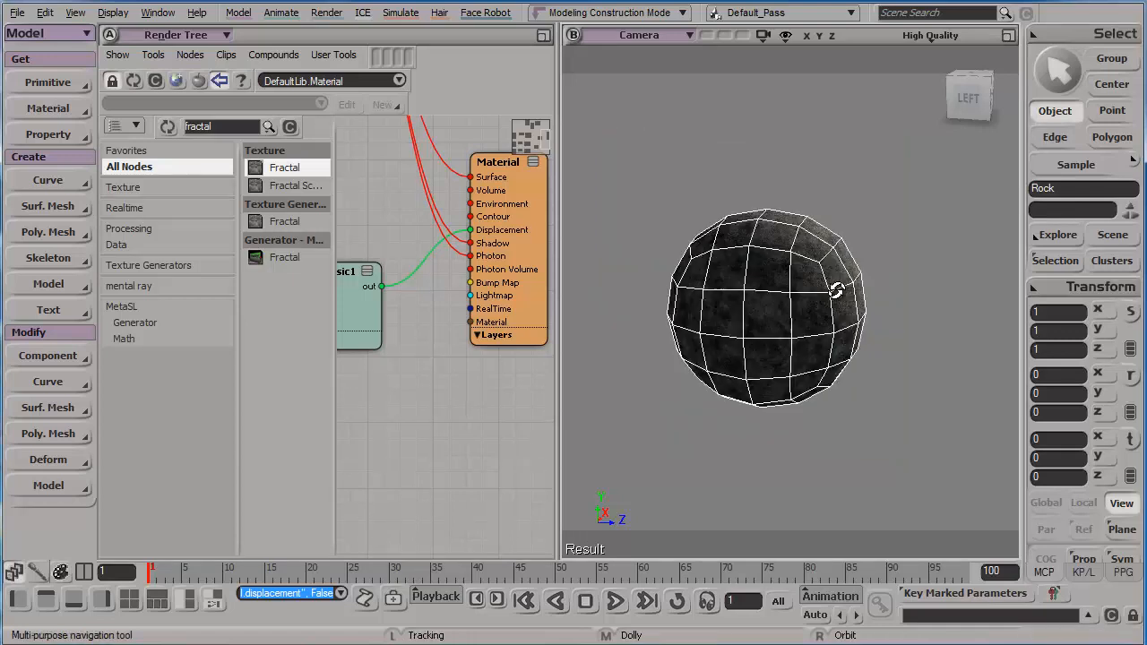
right_click_drag(834, 288, 829, 291)
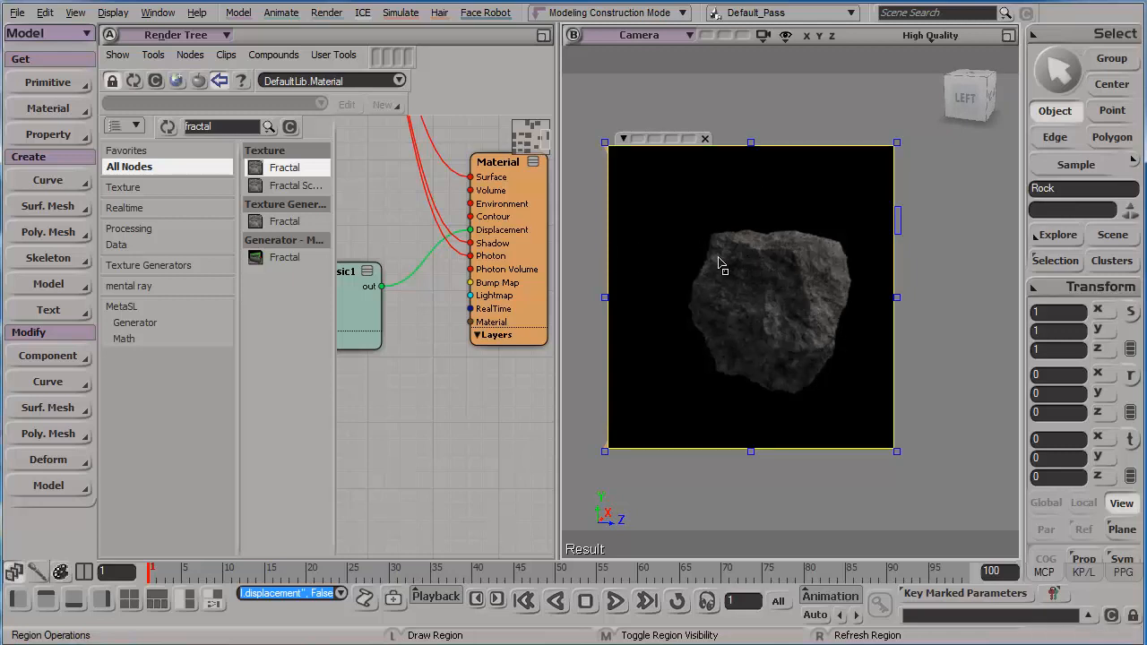
Step: Open the Big_Detail node's texture settings and keyframe its Seed at 0 on frame 1
key("a")
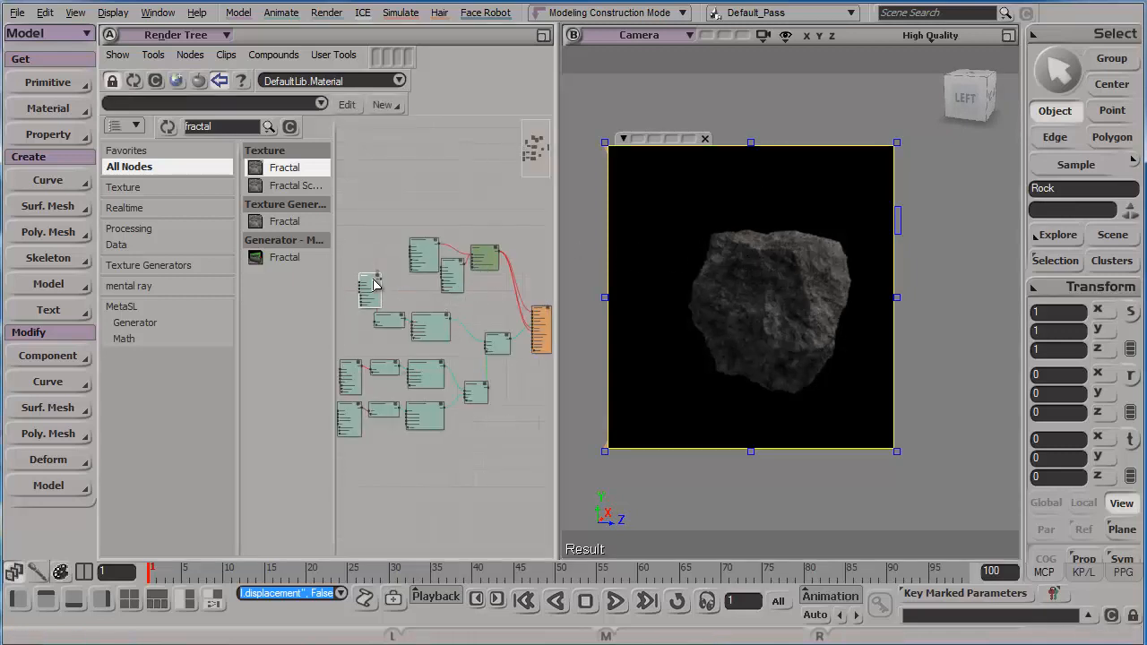
left_click_drag(380, 279, 346, 405)
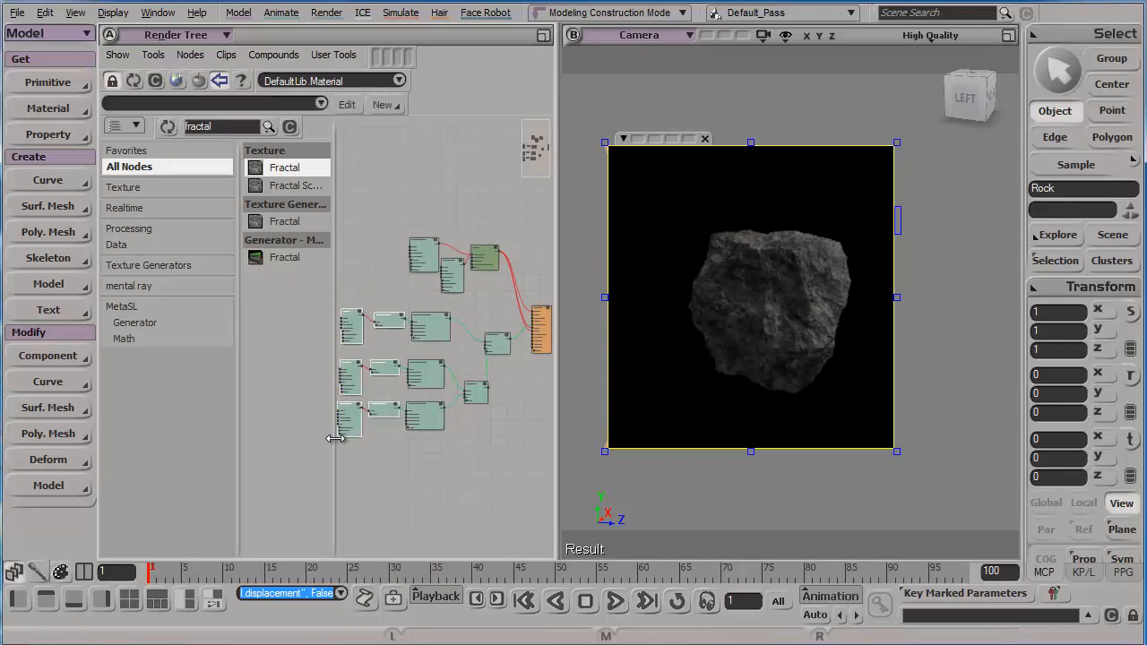
key("f")
double_click(381, 306)
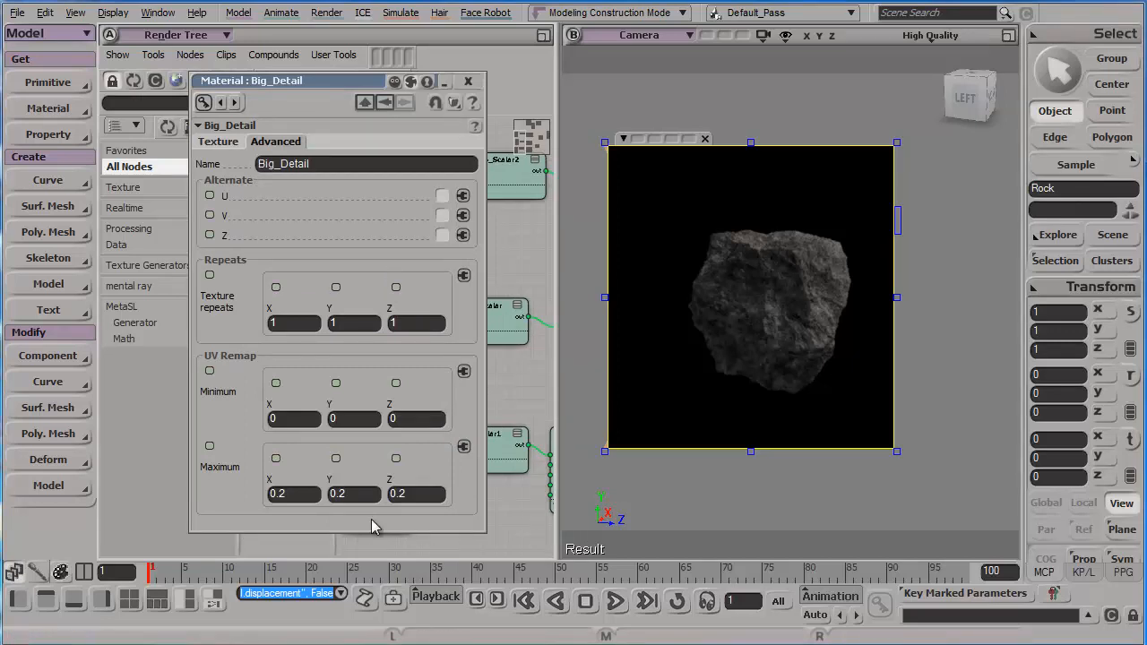
left_click(218, 142)
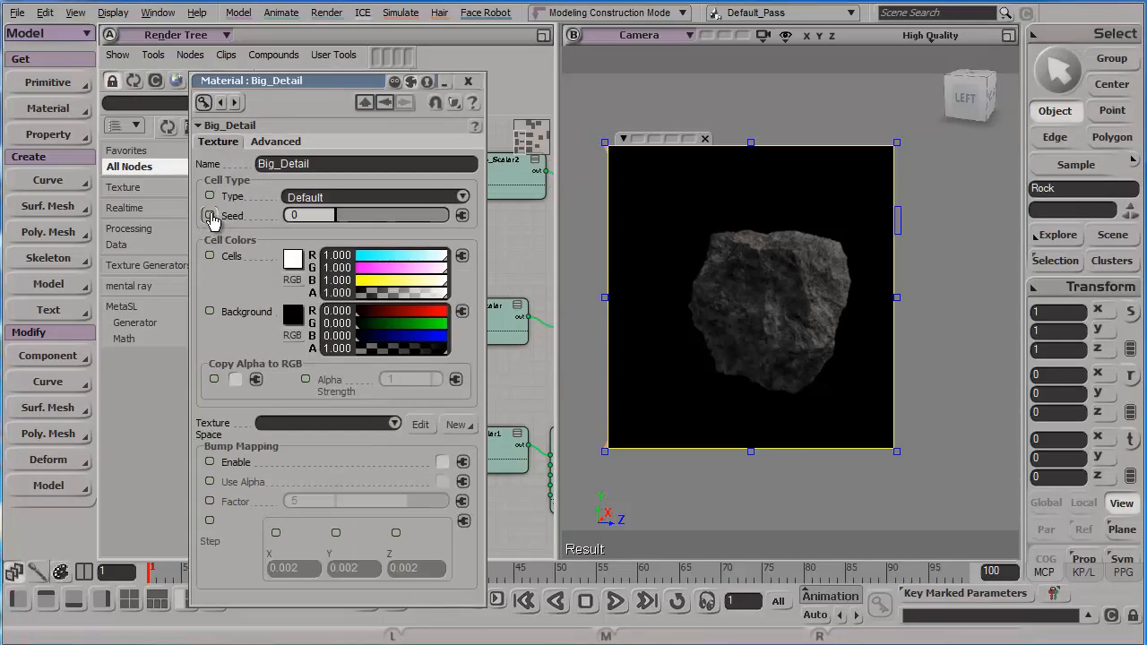
left_click(211, 216)
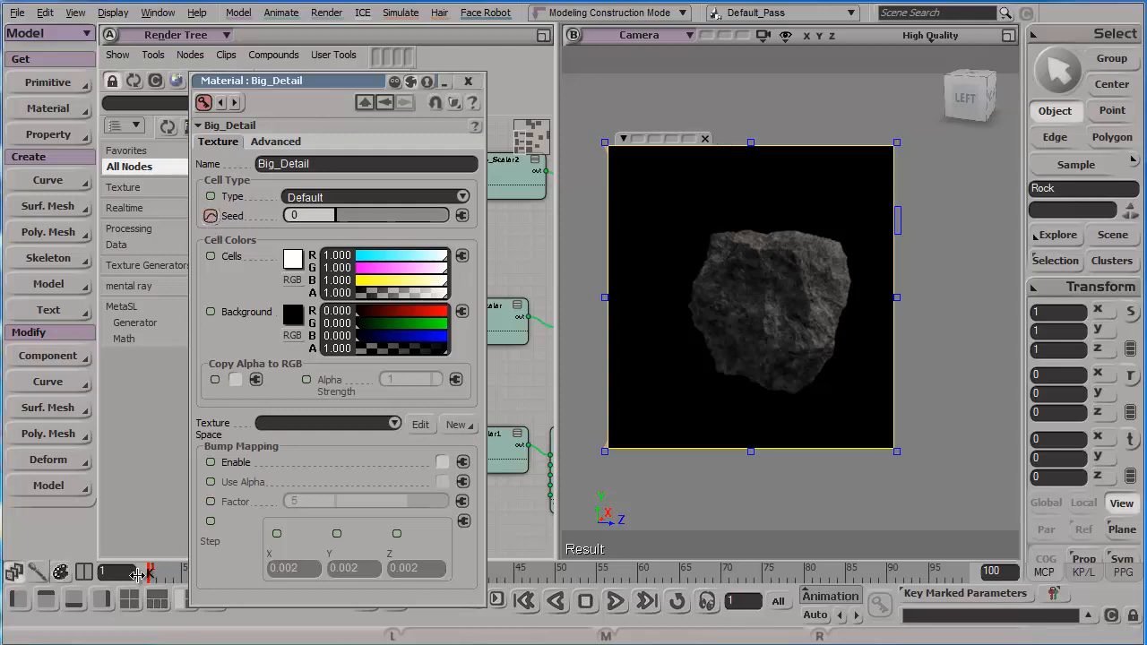
Step: Keyframe Big_Detail's Seed at 137 on frame 100
left_click_drag(155, 575, 972, 562)
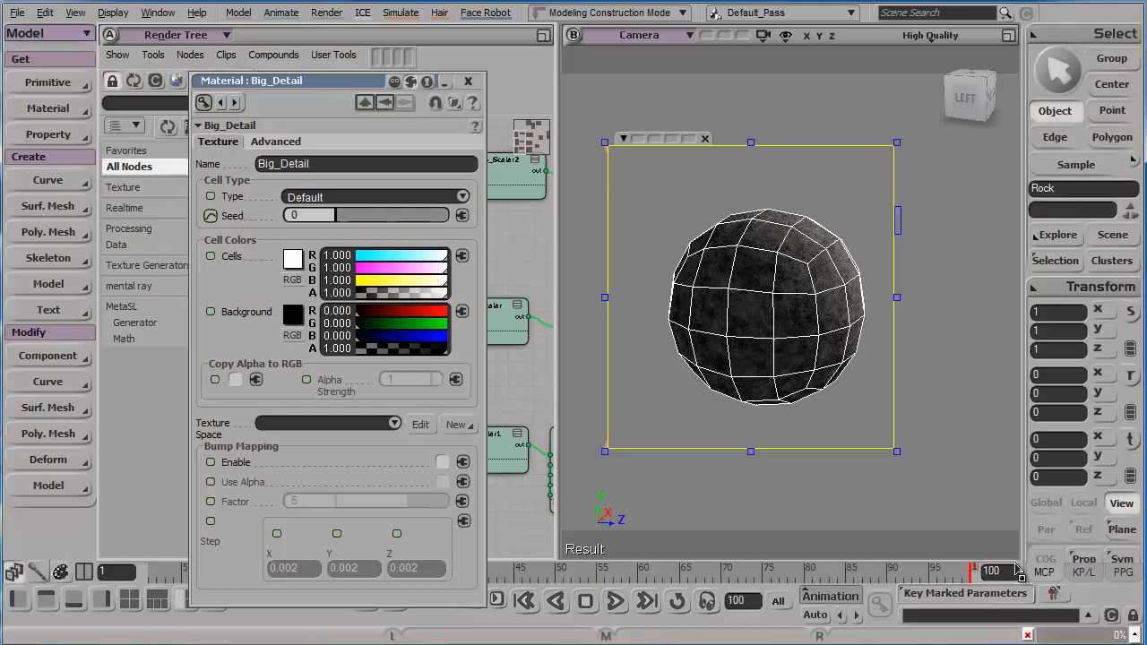
left_click(212, 218)
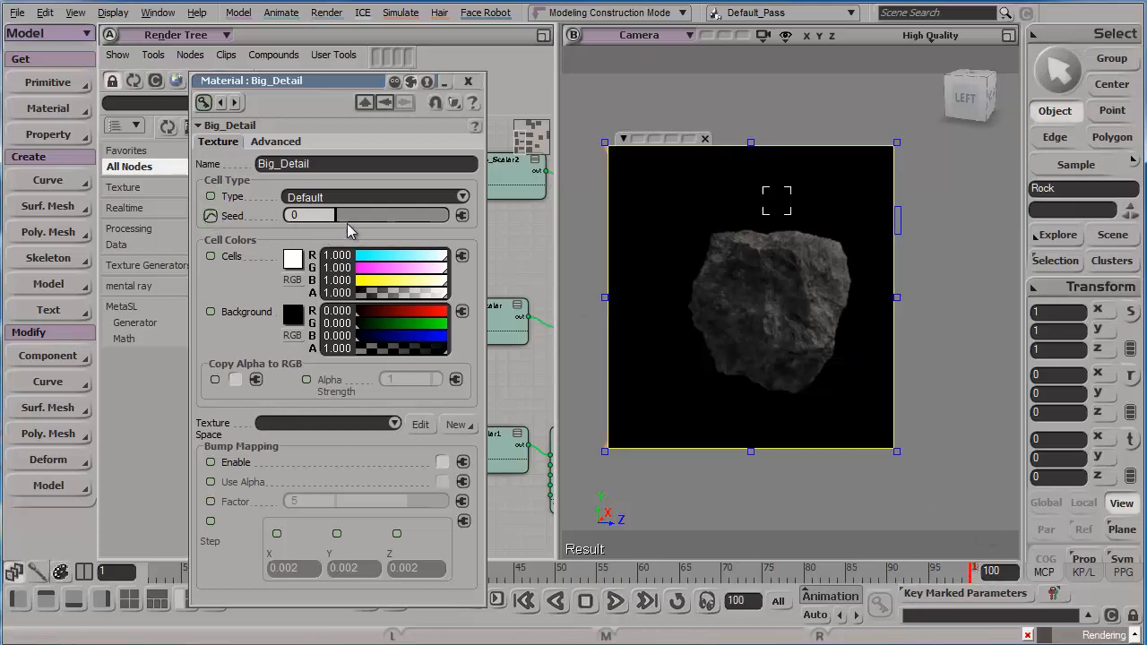
left_click(211, 218)
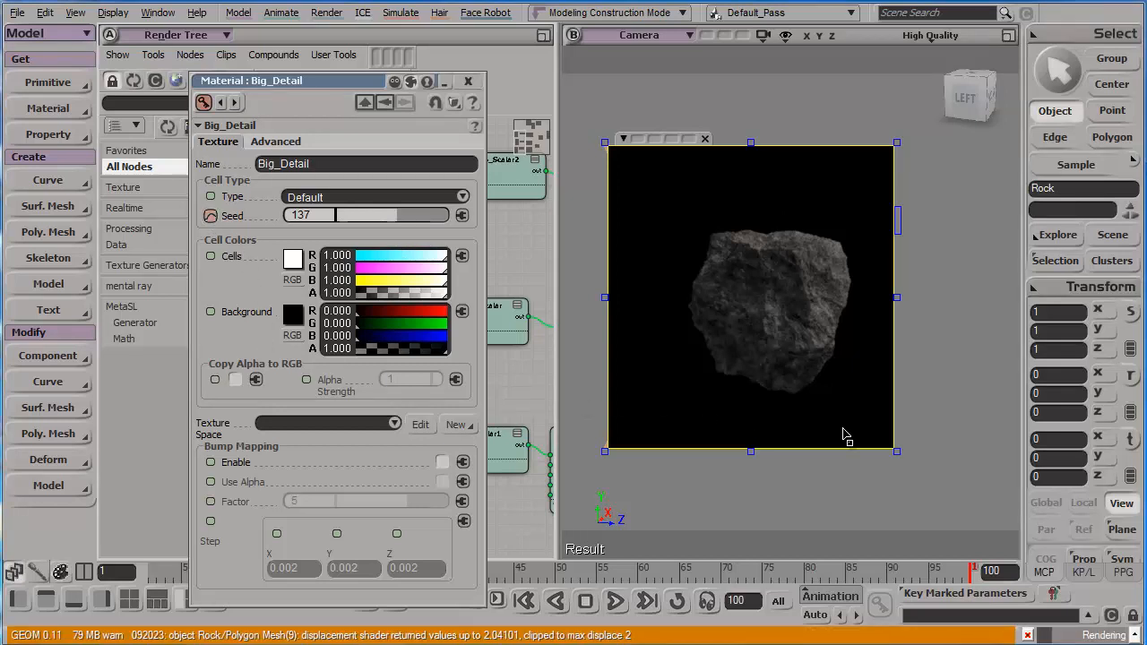
Step: Preview the rock's animated shape at frames 83, 67 and 48
left_click(833, 570)
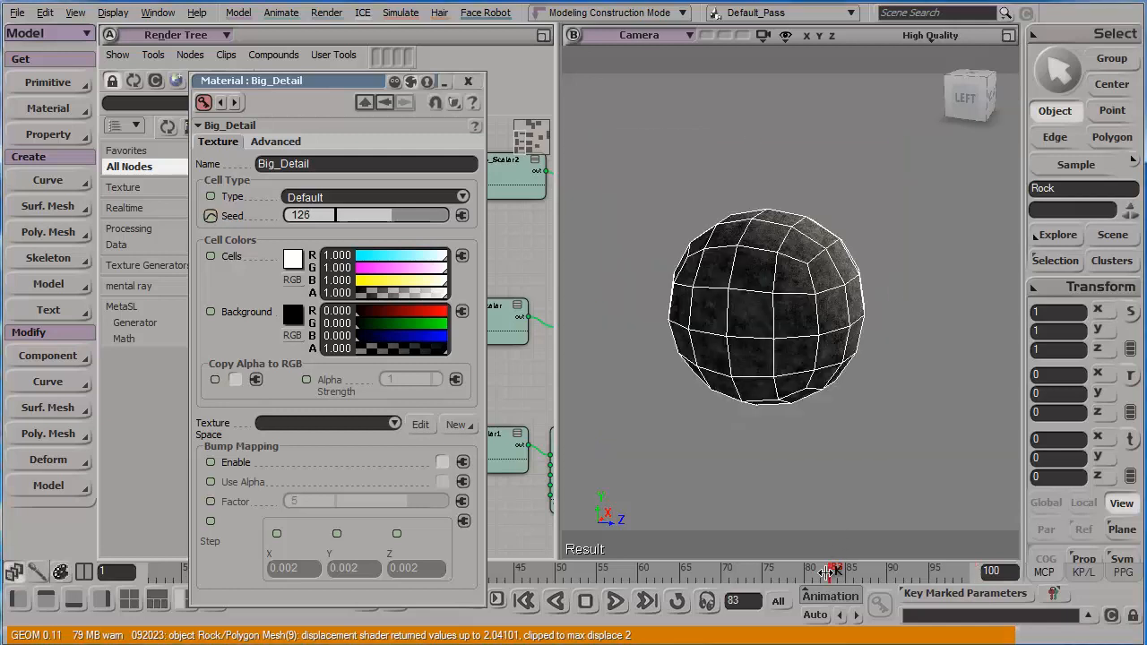
left_click(702, 570)
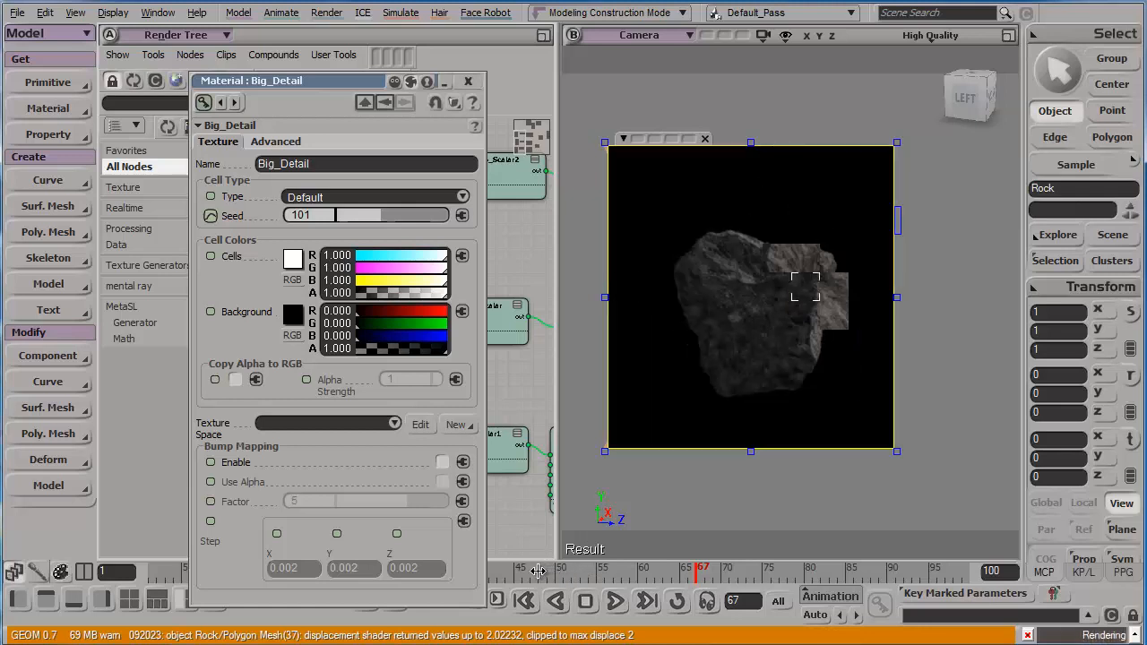
left_click(537, 571)
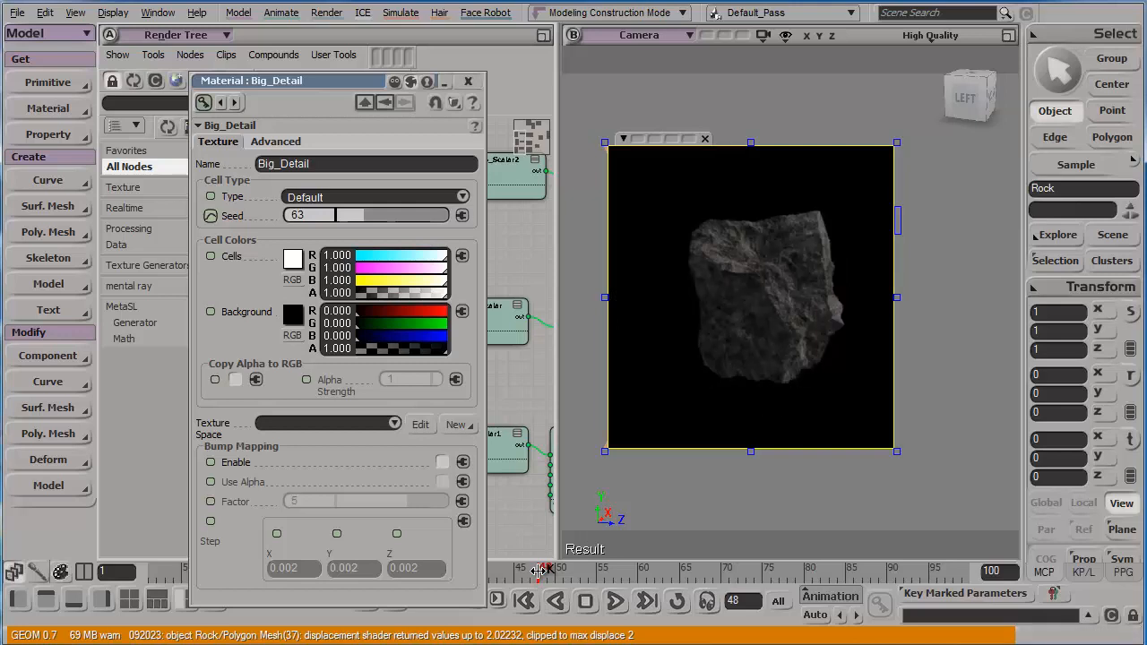
left_click_drag(338, 87, 313, 39)
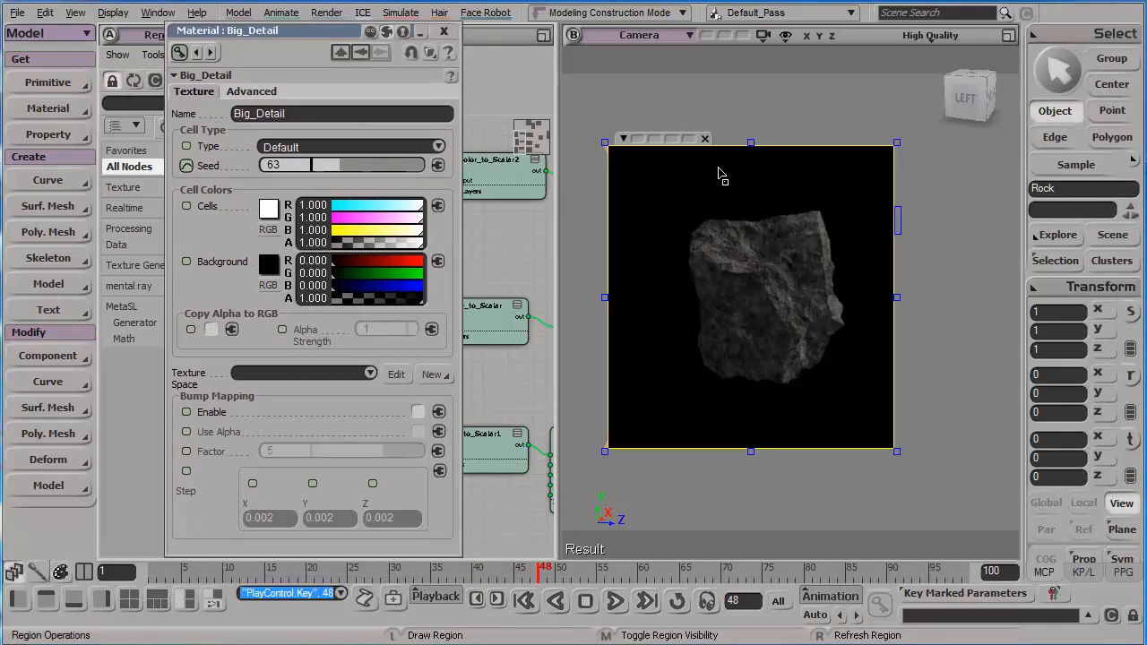
Step: Open the default scene light's properties, close the render region and move the light along Z to about 6.19
left_click(1057, 234)
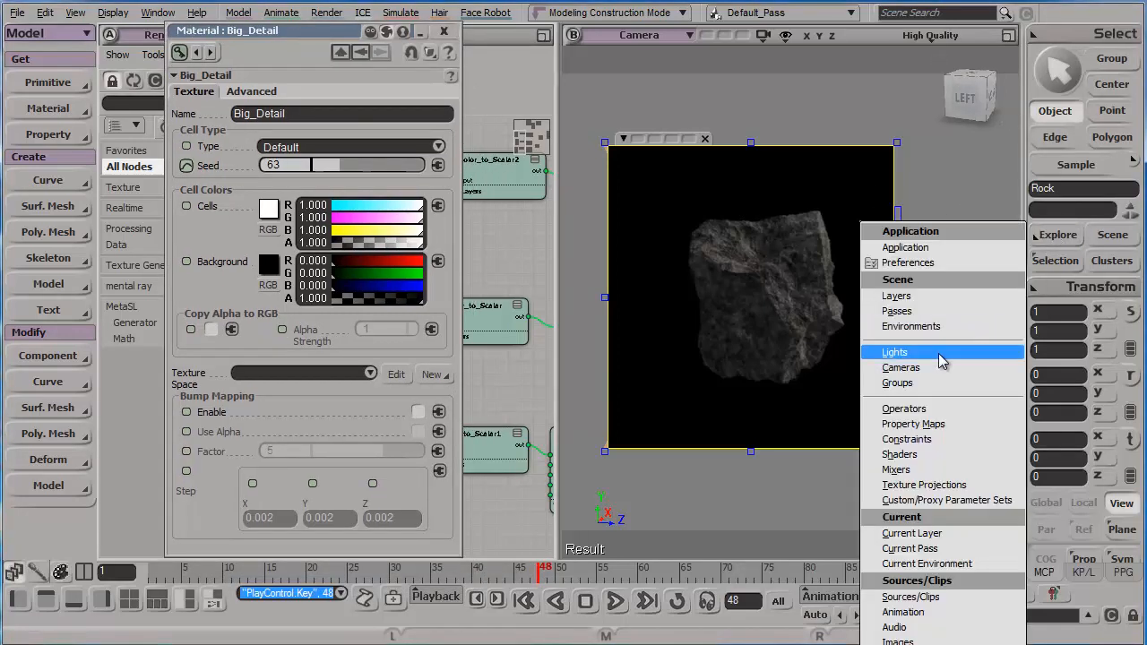
left_click(938, 353)
left_click(823, 248)
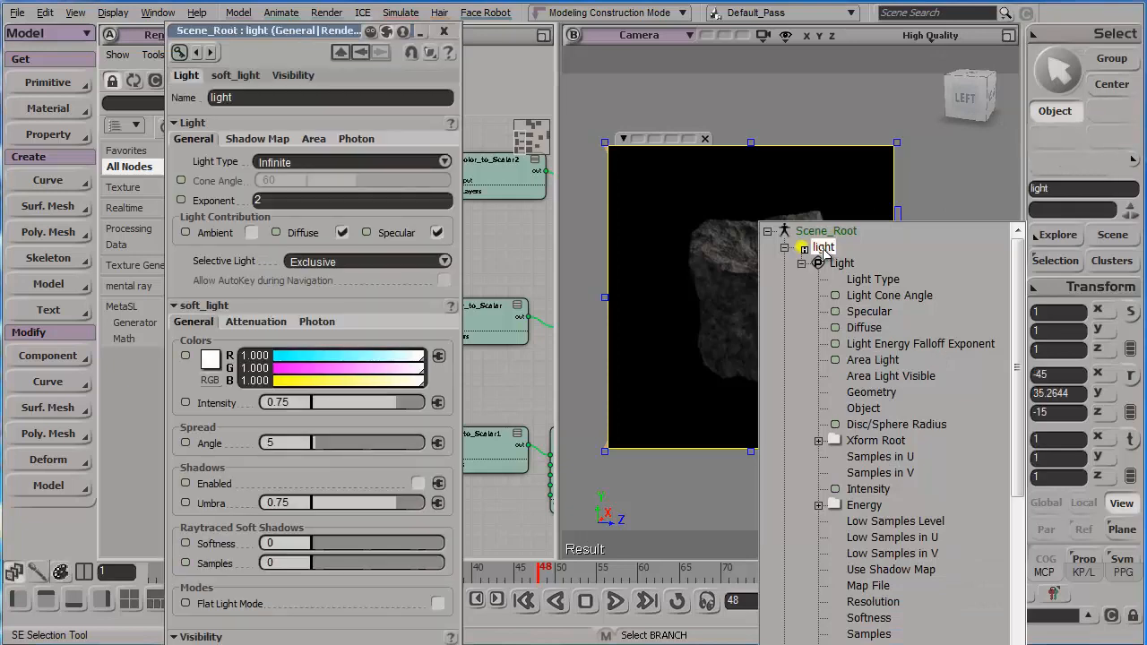
left_click(708, 139)
left_click(708, 139)
key("v")
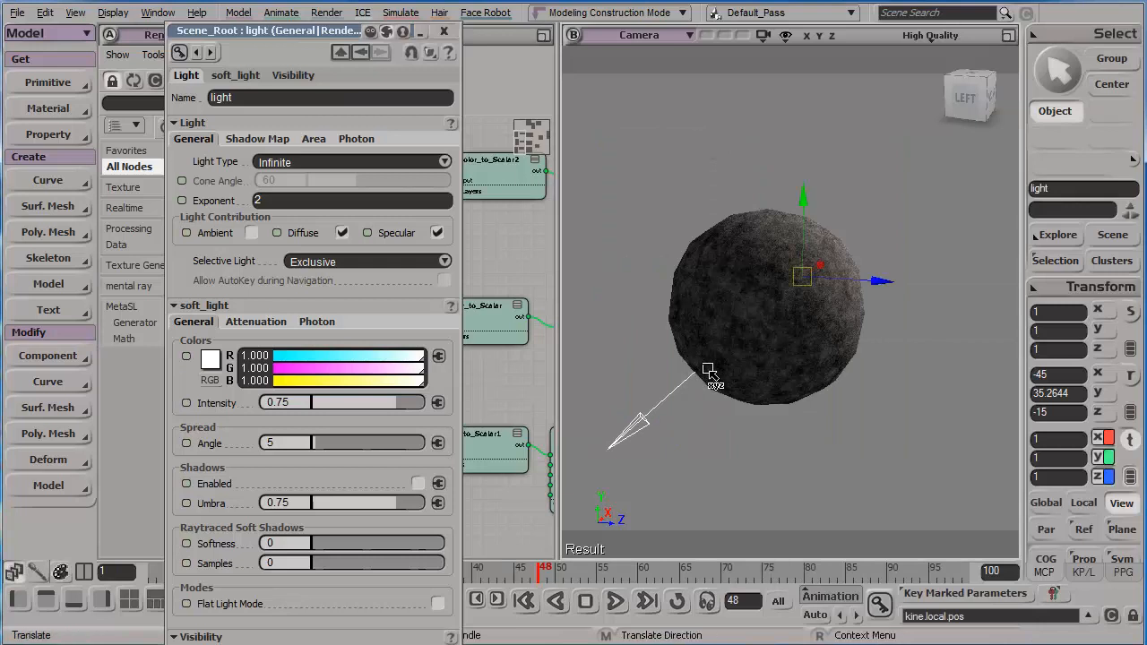
left_click_drag(873, 281, 993, 287)
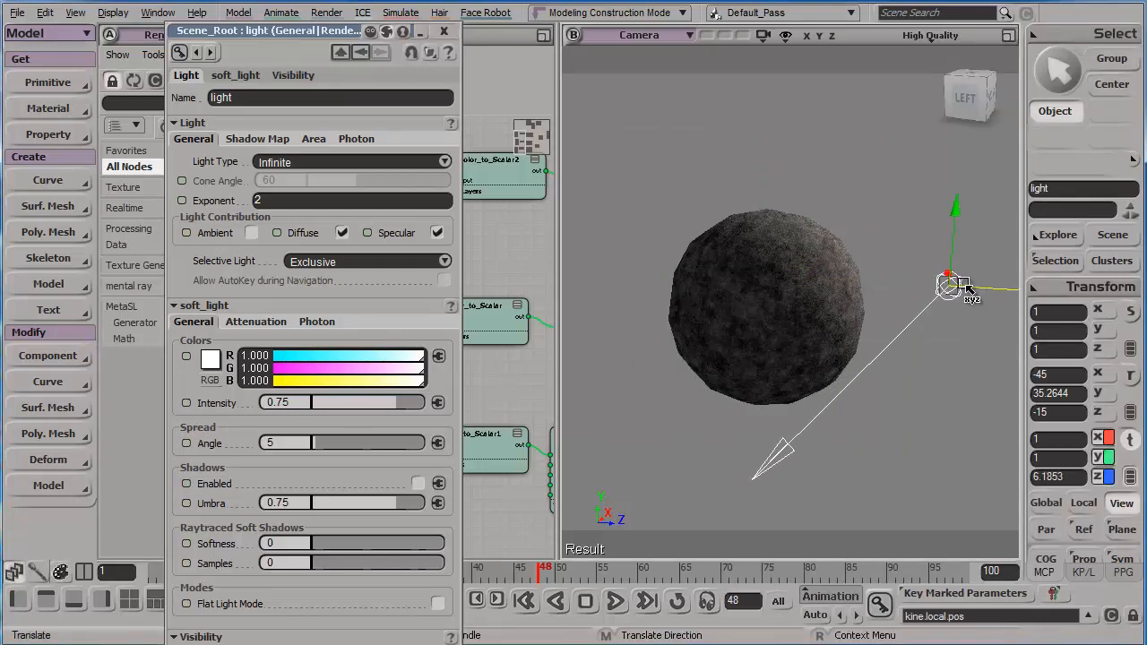
Step: Set the light's intensity to 2 and tint its colour warm cream, about 1.000 red, 0.965 green and 0.847 blue
left_click(300, 402)
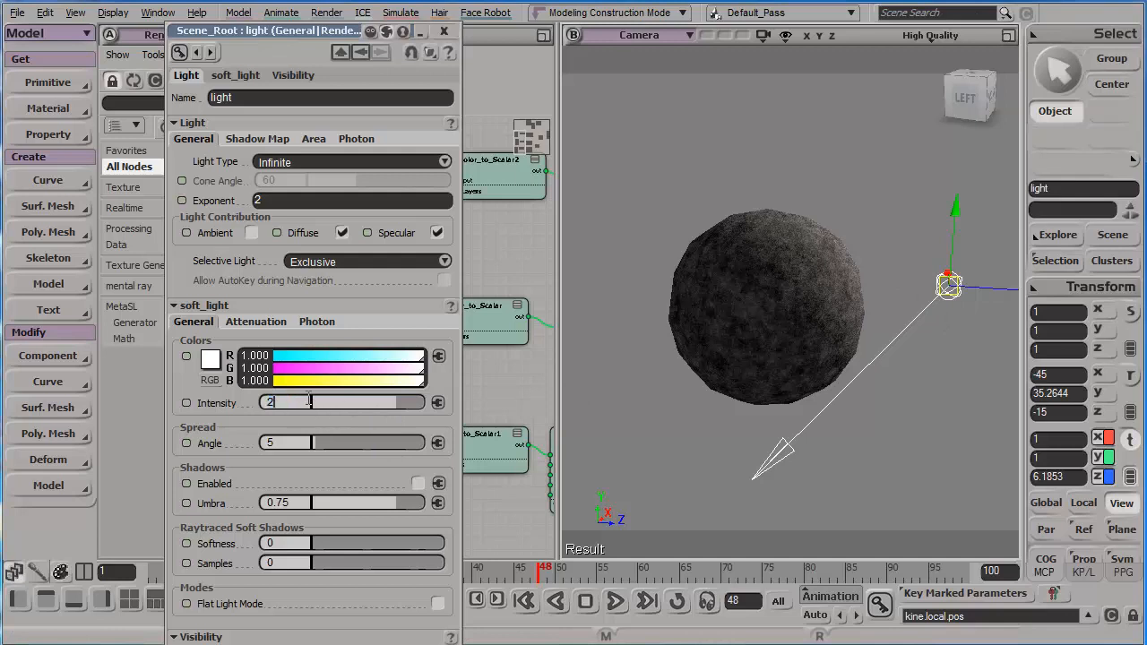
type("2")
key("Return")
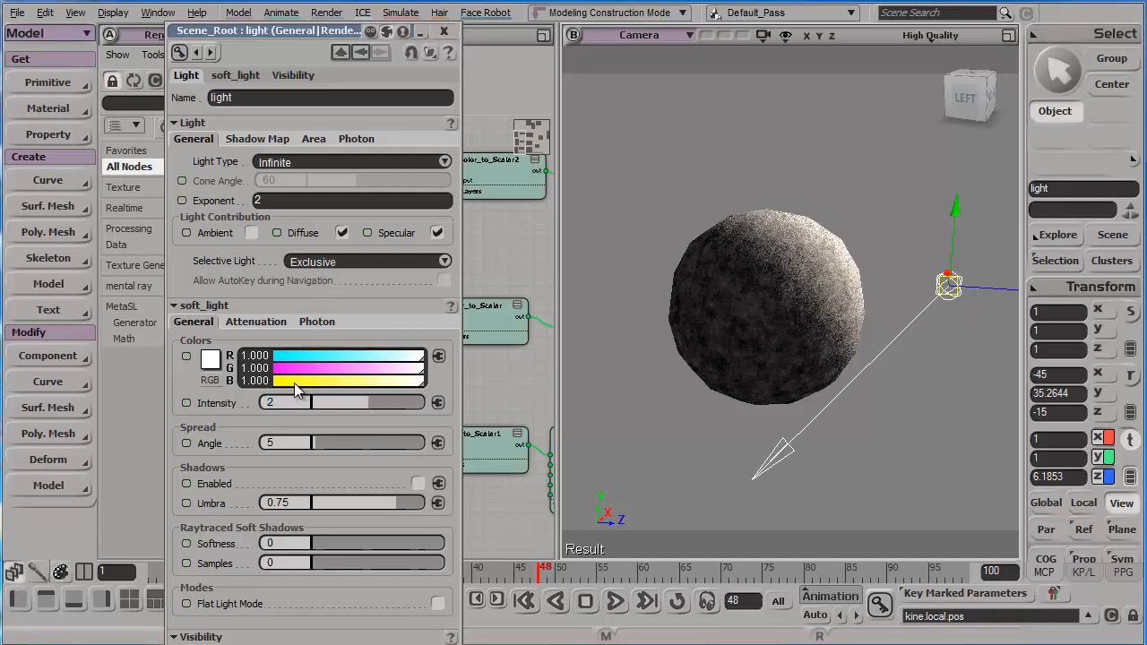
left_click(209, 359)
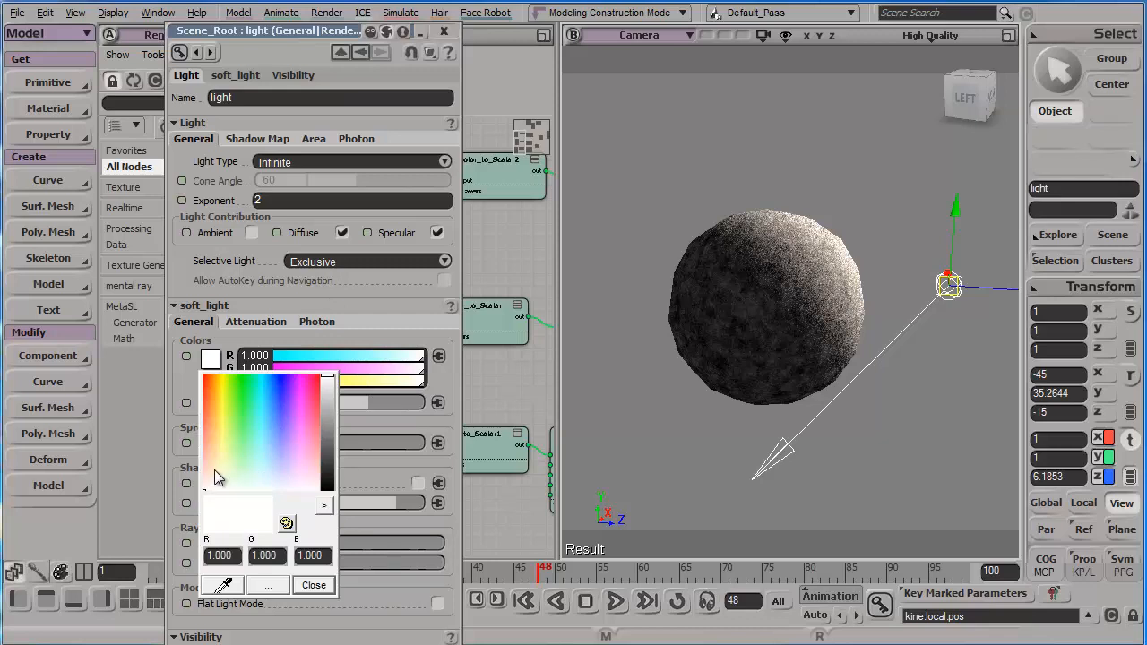
left_click_drag(214, 471, 214, 474)
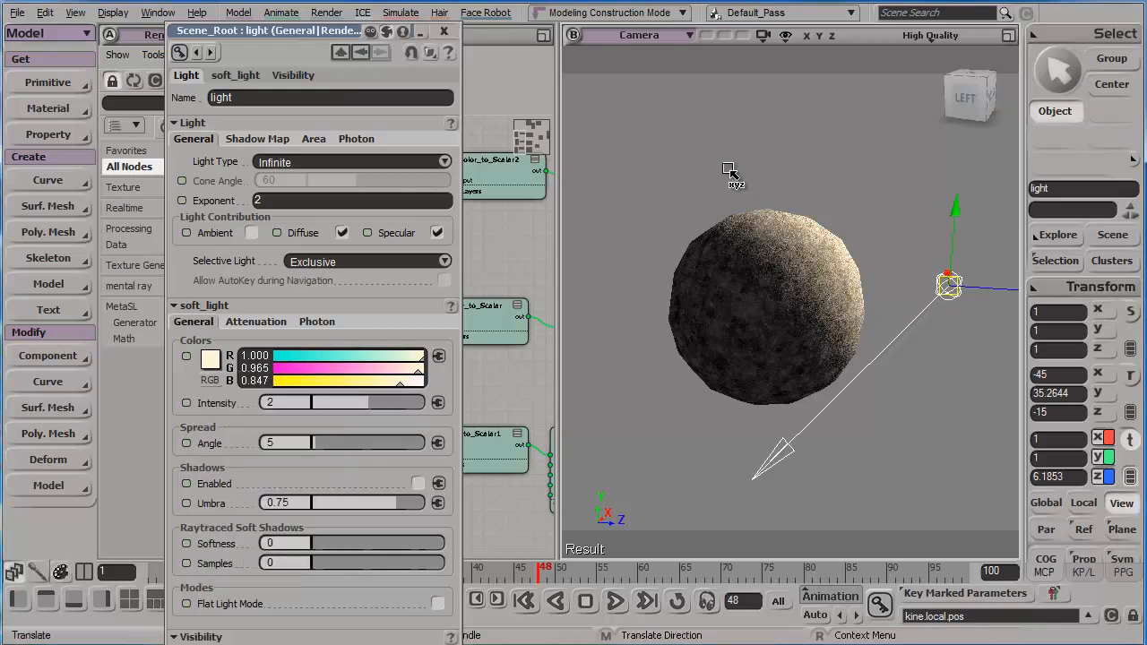
Step: Preview the relit rock in a new render region and check the lighting from a slightly different angle
key("q")
left_click_drag(612, 121, 903, 478)
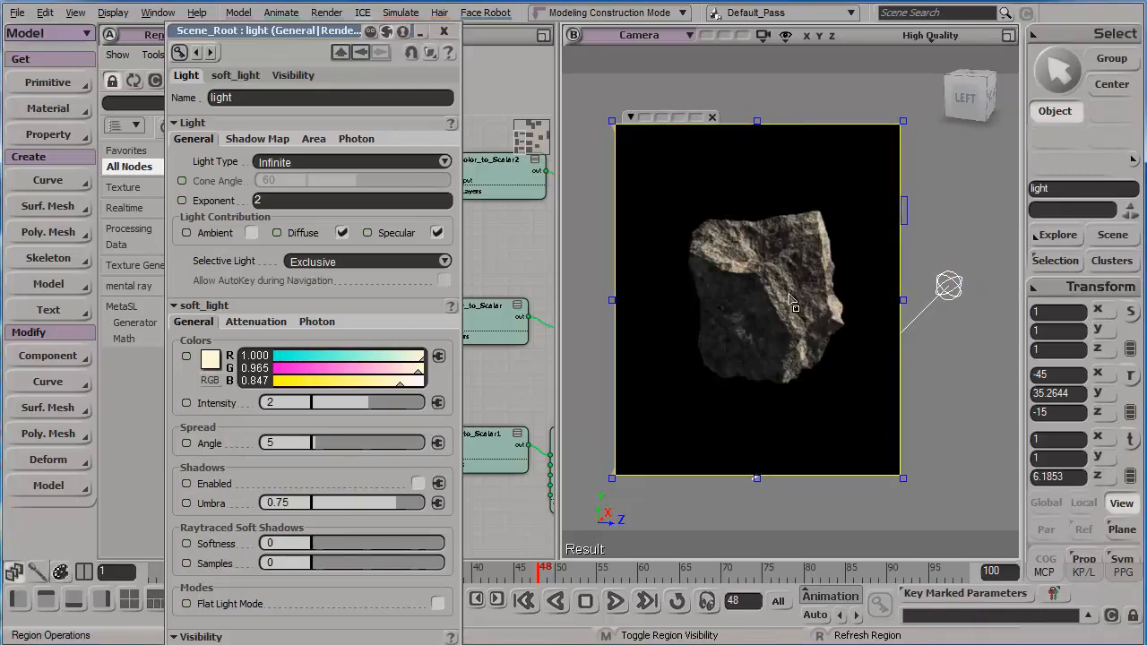
key("s")
right_click_drag(789, 292, 808, 277)
key("q")
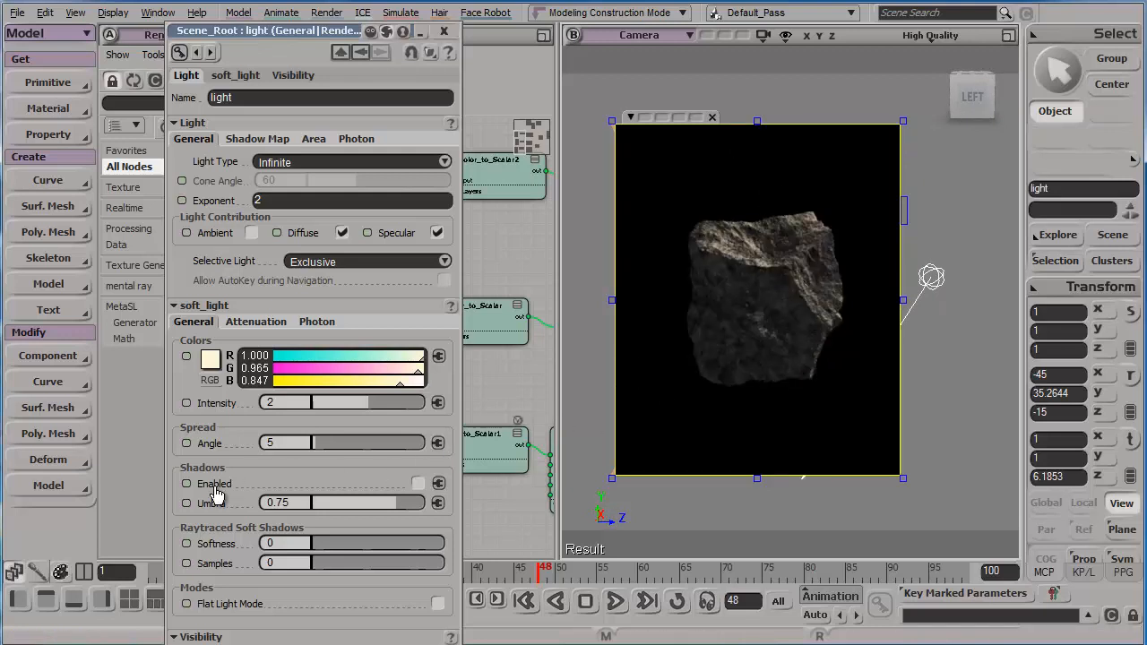
Step: Enable the light's shadows, set Umbra to 0 and close its properties
left_click(417, 484)
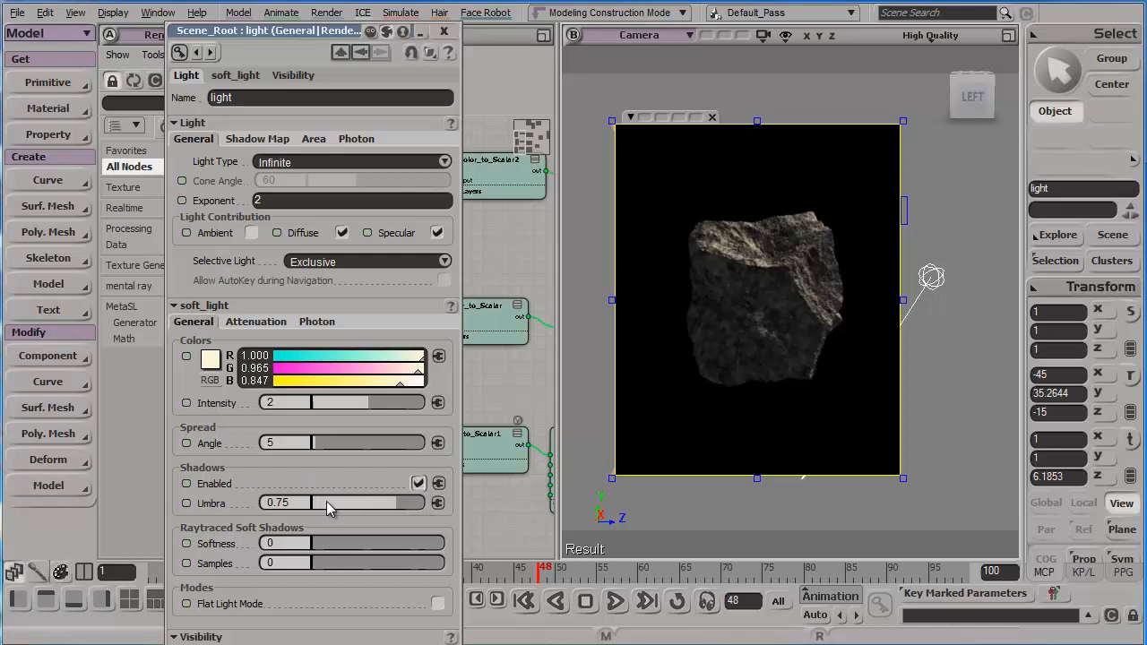
left_click_drag(326, 501, 368, 505)
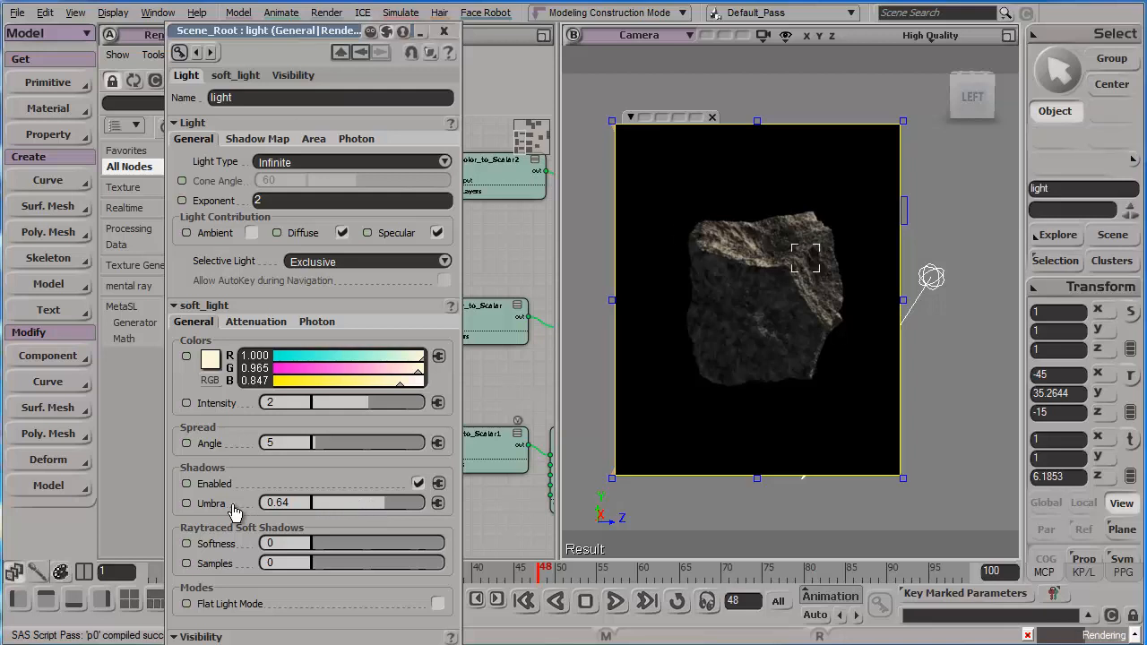
left_click_drag(378, 506, 300, 508)
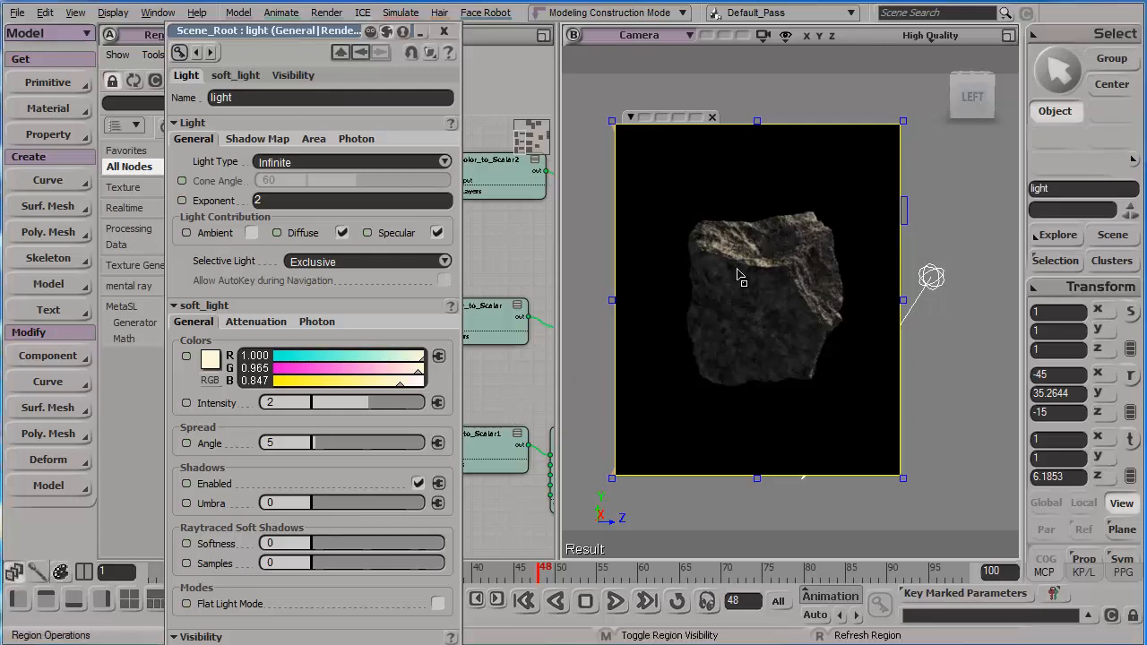
left_click(443, 30)
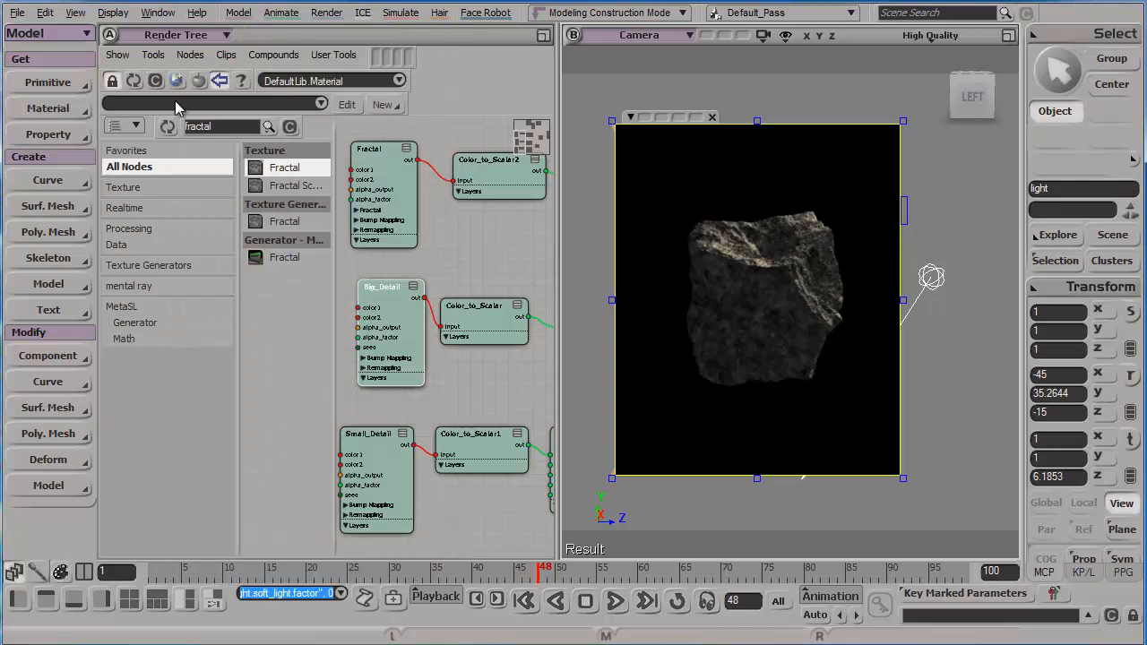
Step: Add a point light to the scene
left_click(48, 82)
mouse_move(188, 149)
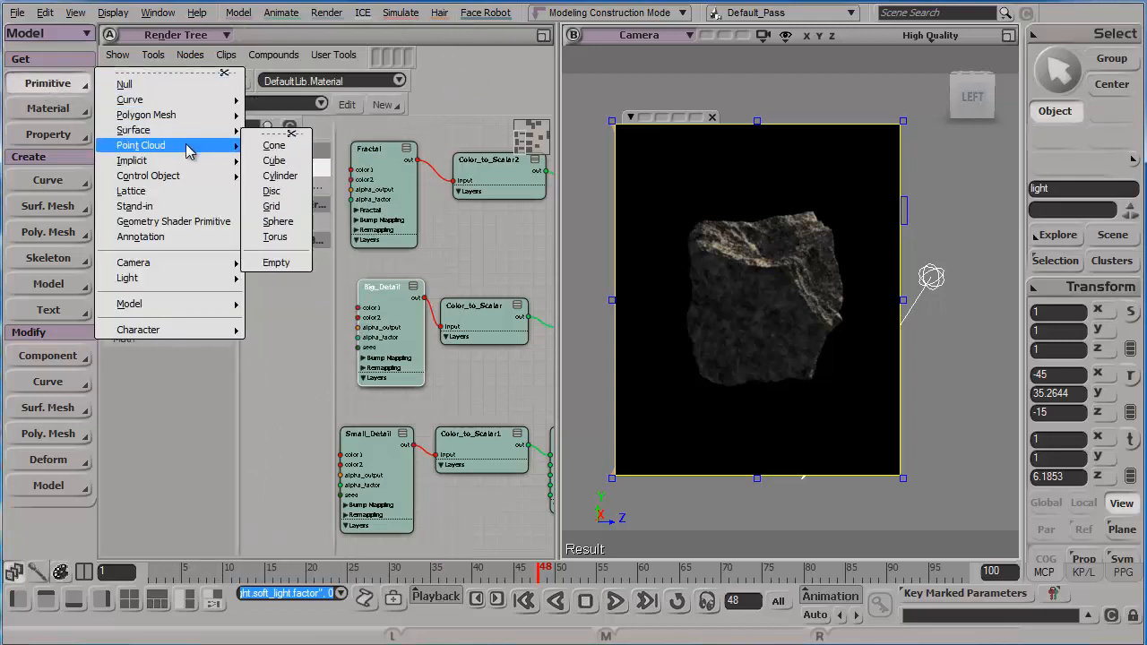
mouse_move(189, 279)
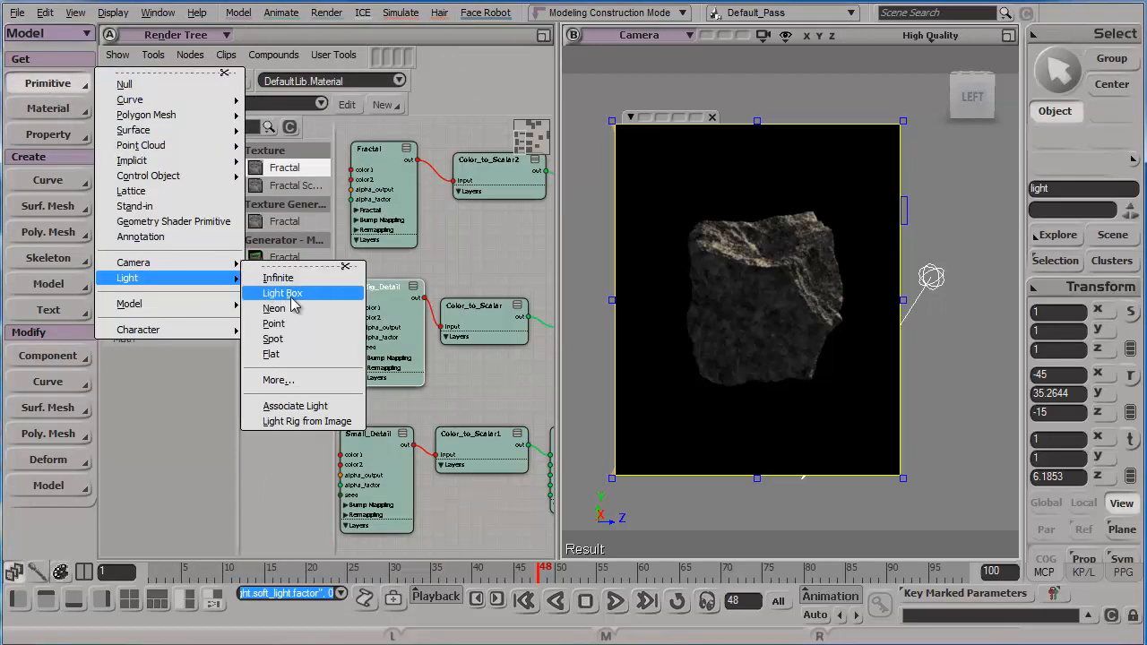
left_click(274, 323)
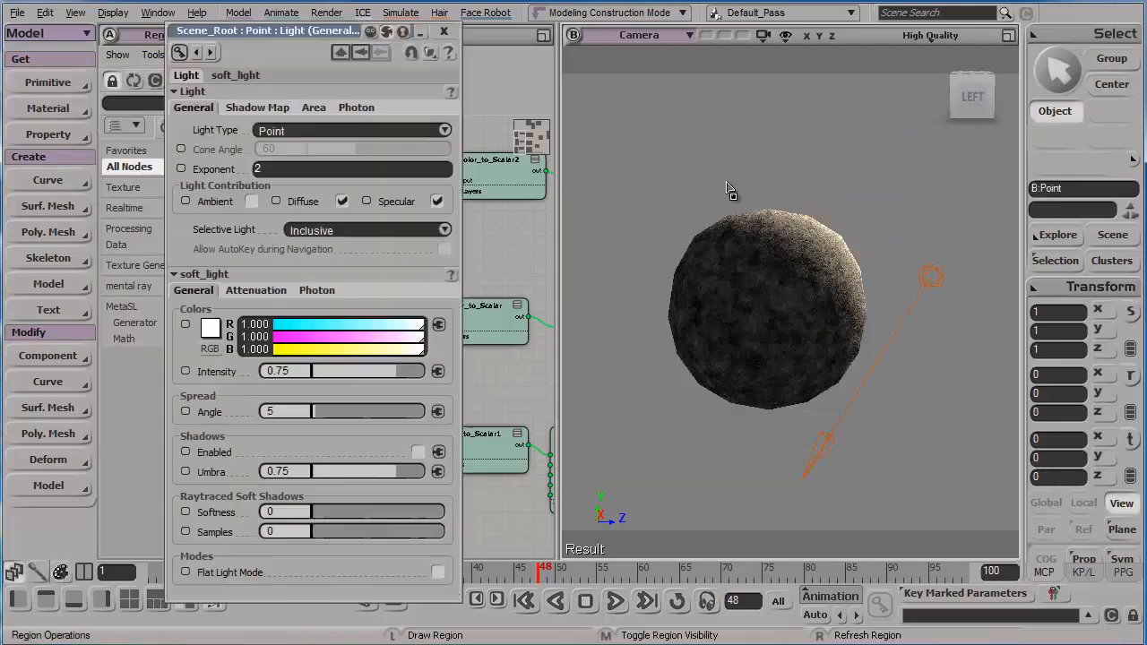
Step: Move the point light below and beside the rock, to about -3.32 in Y and -4.85 in Z
key("v")
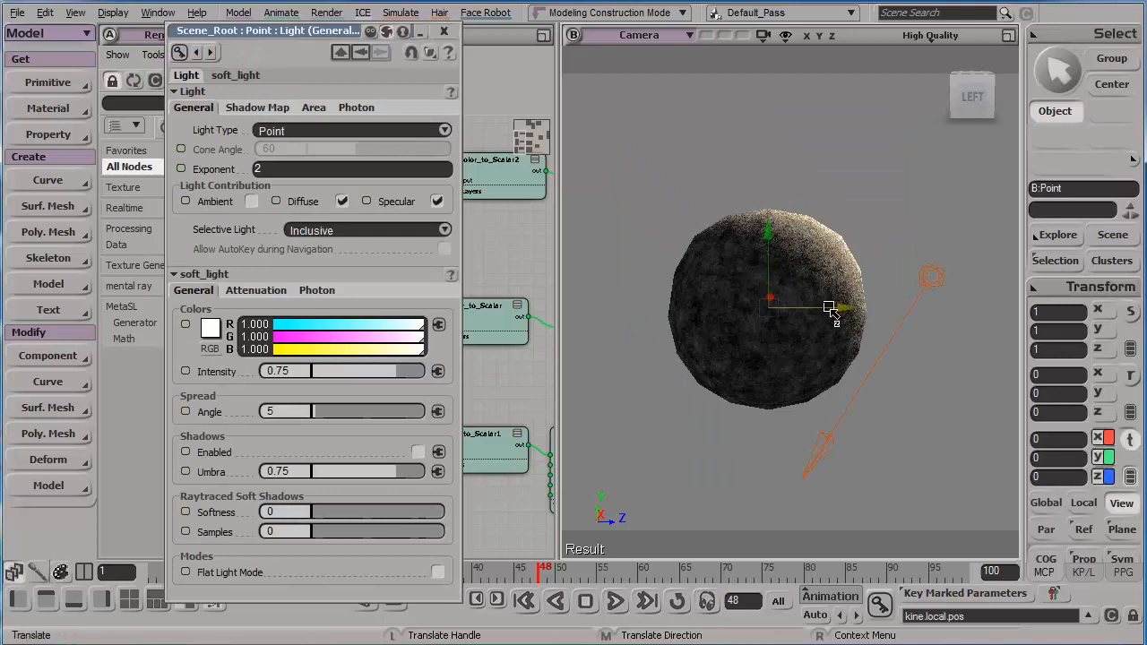
left_click_drag(801, 307, 674, 301)
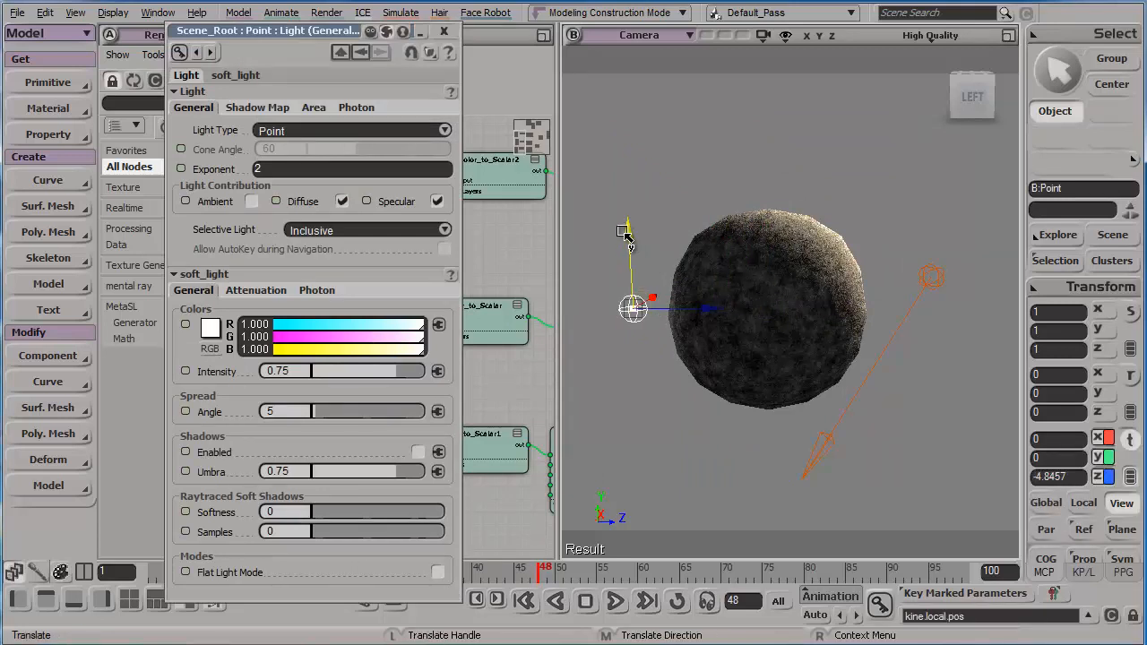
left_click_drag(627, 233, 633, 324)
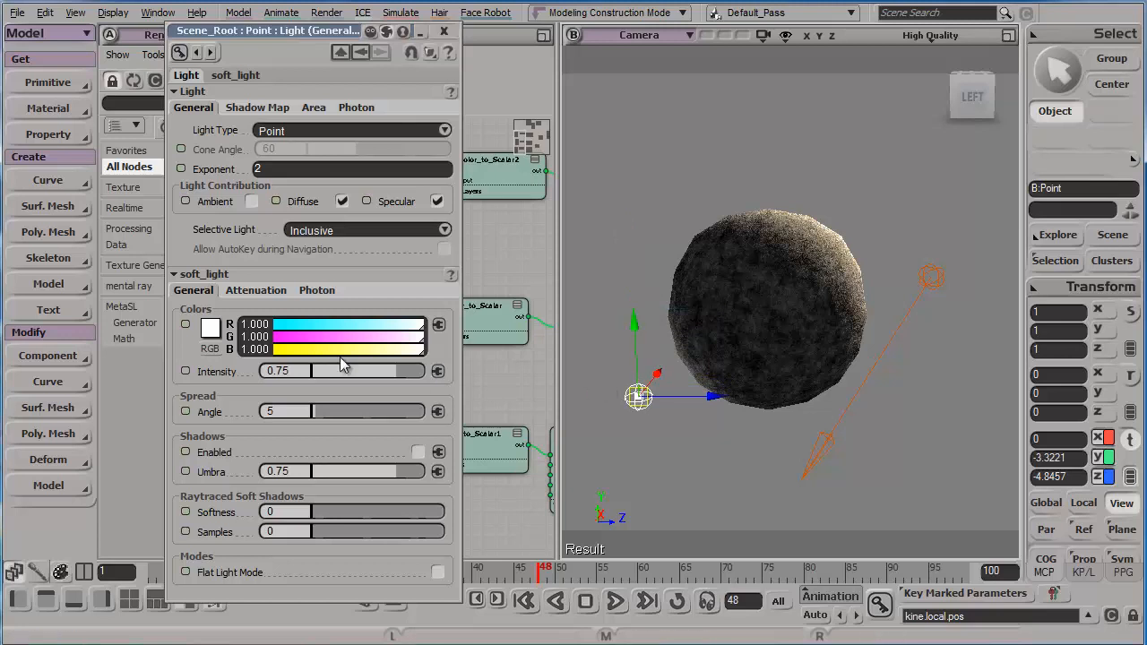
Step: Tint the point light pale blue, about 0.647 red, 0.796 green and 1.000 blue
left_click(216, 330)
mouse_move(293, 402)
left_mouse_down()
mouse_move(266, 429)
mouse_move(273, 420)
left_mouse_up()
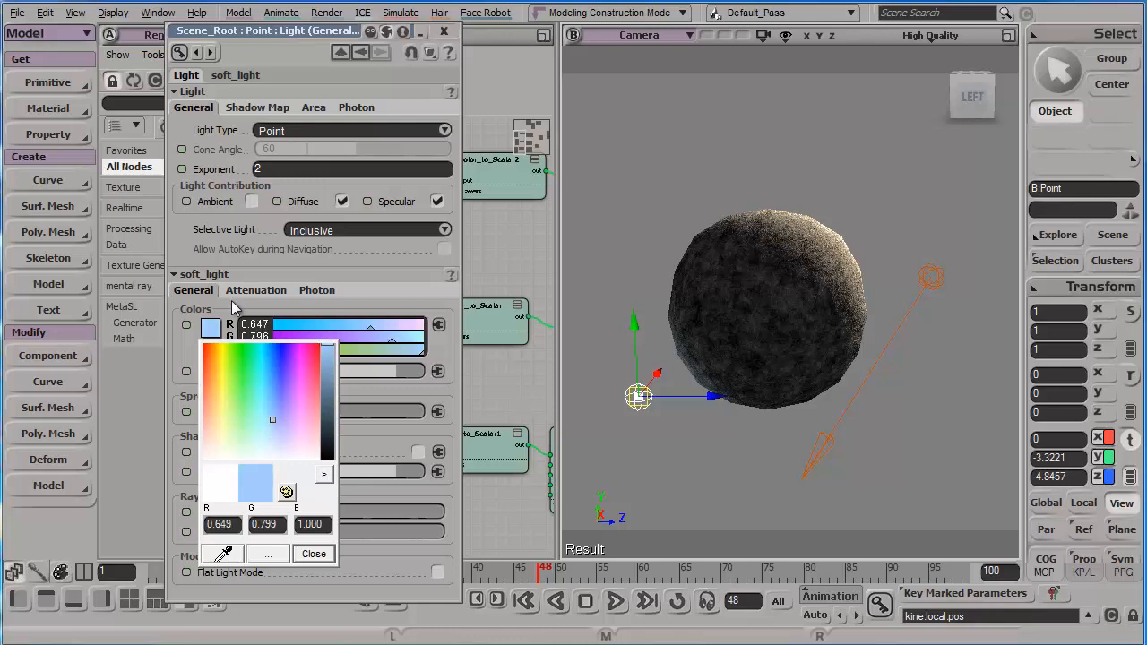
left_click(213, 325)
Step: Set the point light's intensity to 3, enable its shadows and set Umbra to 0
left_click(303, 372)
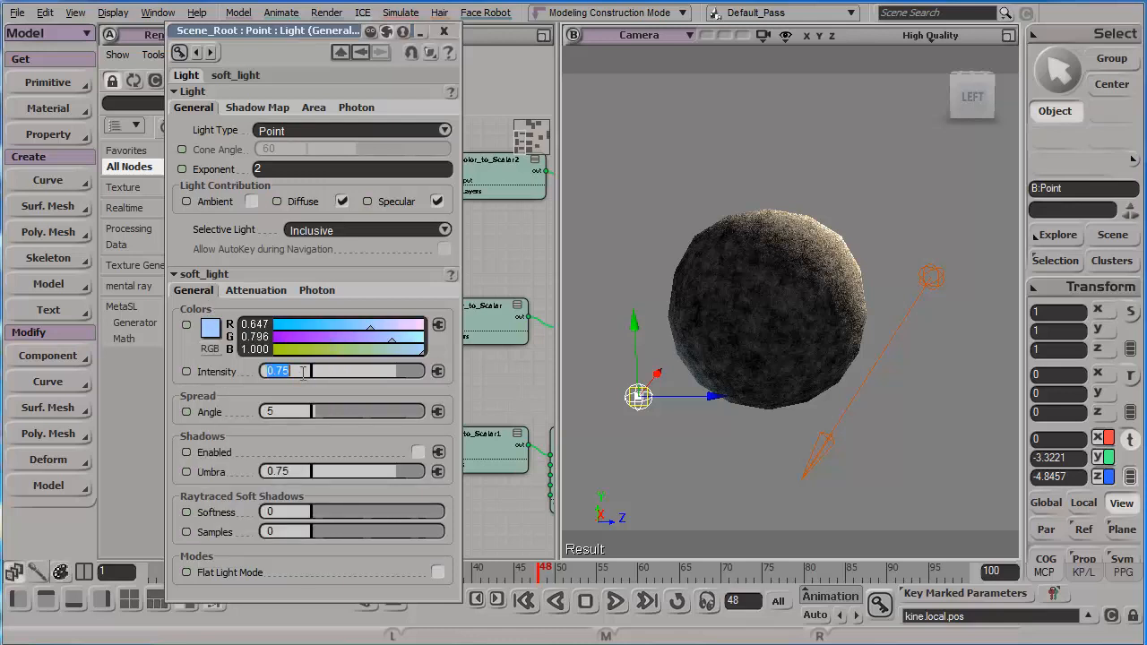
type("3")
key("Return")
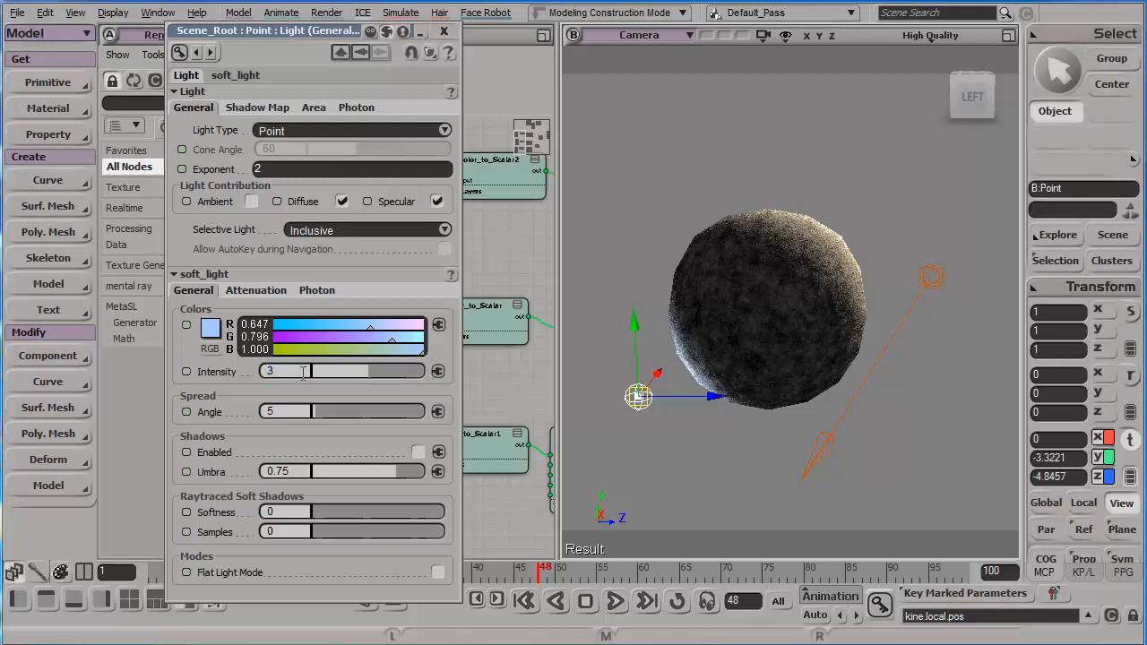
key("Escape")
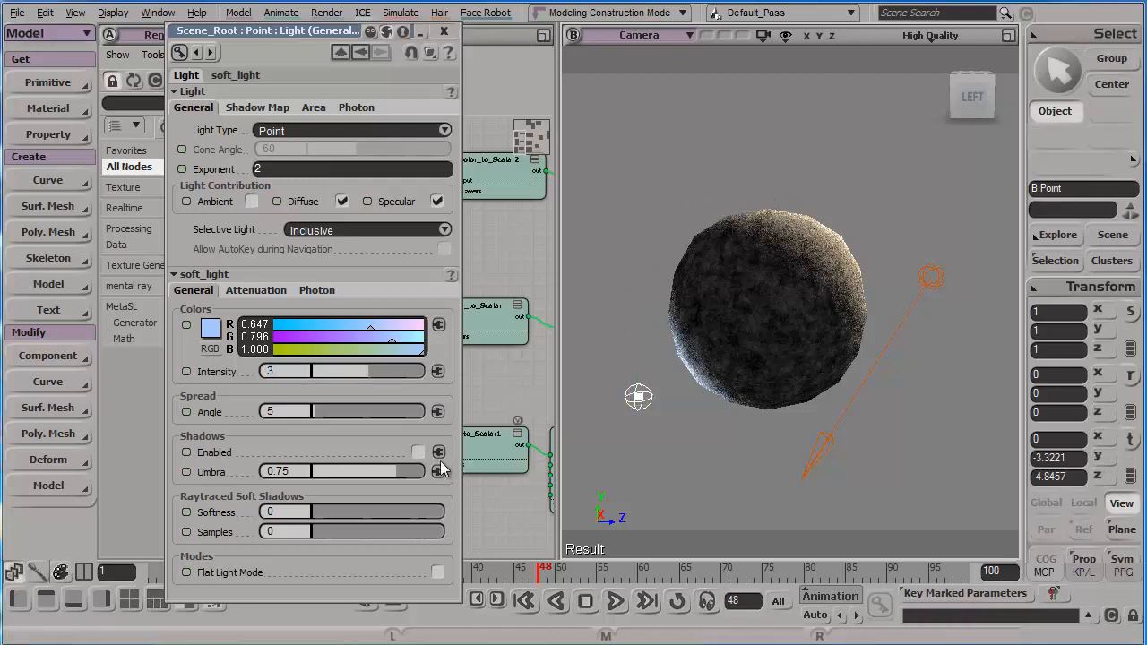
left_click(417, 452)
left_click_drag(315, 478, 303, 477)
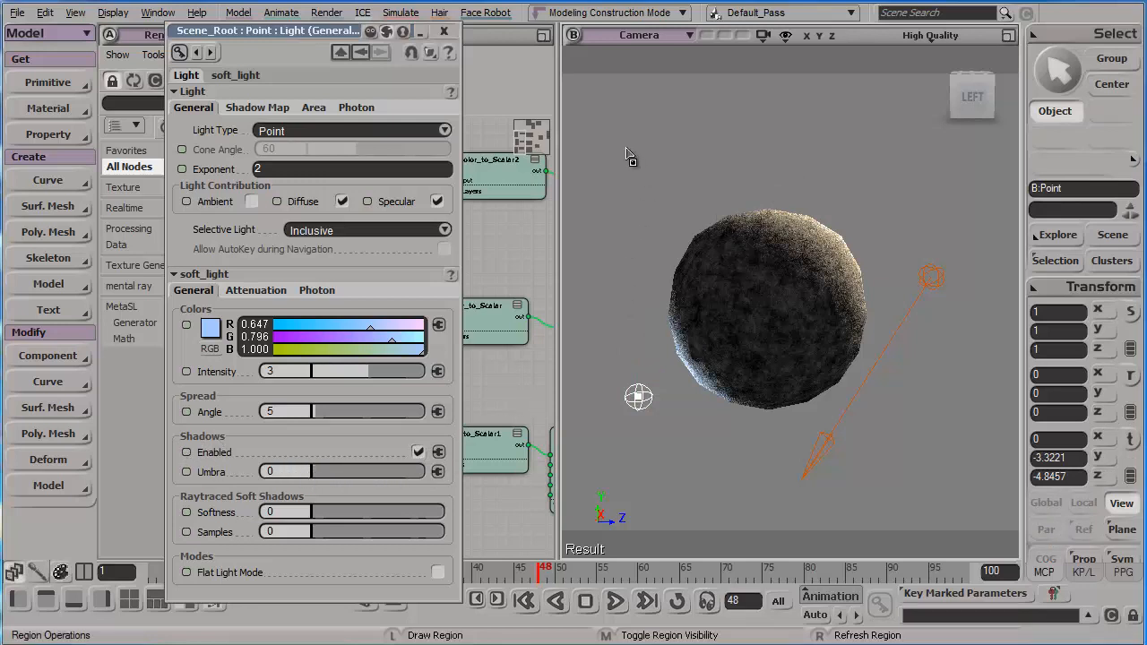
Step: Preview the relit rock in a render region, close the light's properties and check frames 60 and 88
left_click_drag(591, 106, 971, 507)
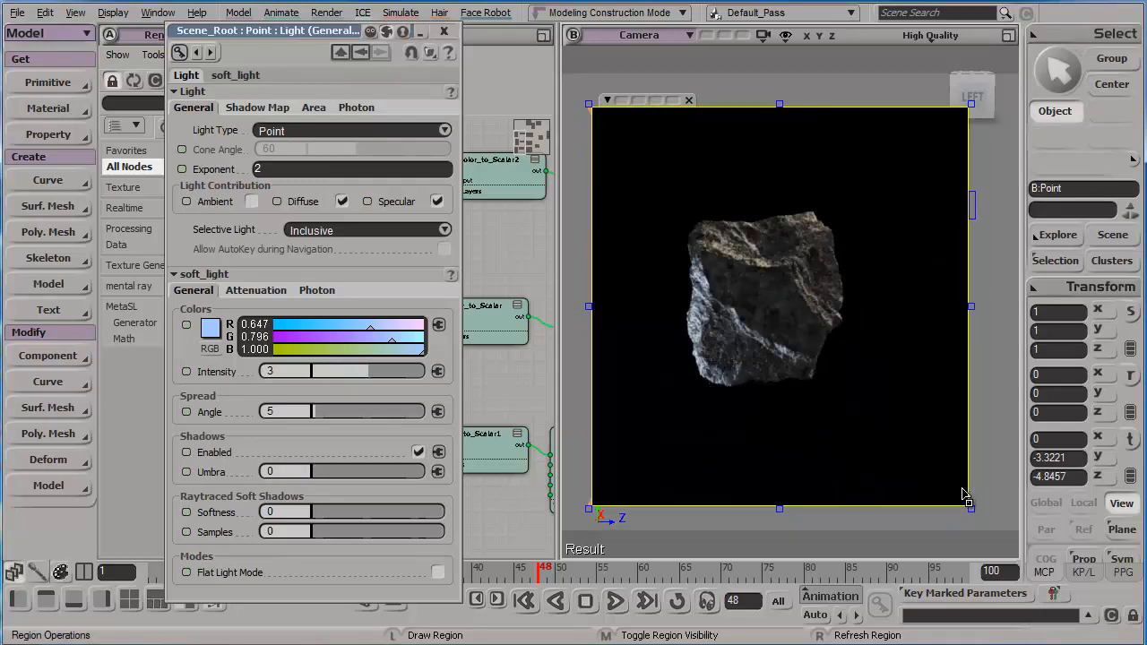
left_click(443, 31)
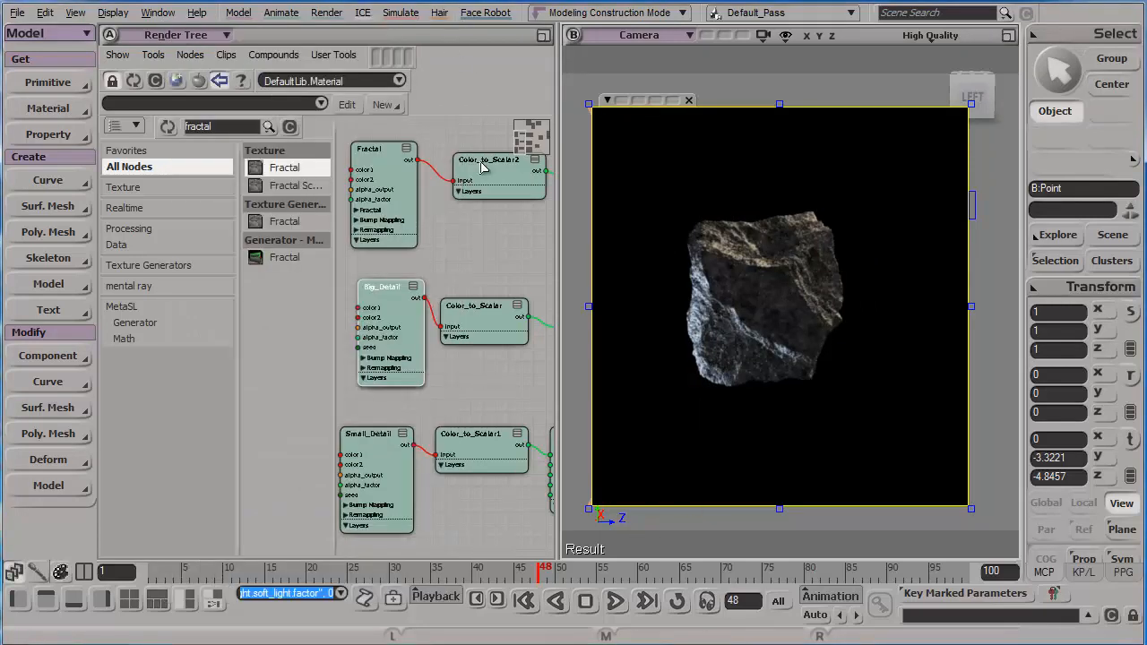
left_click(638, 574)
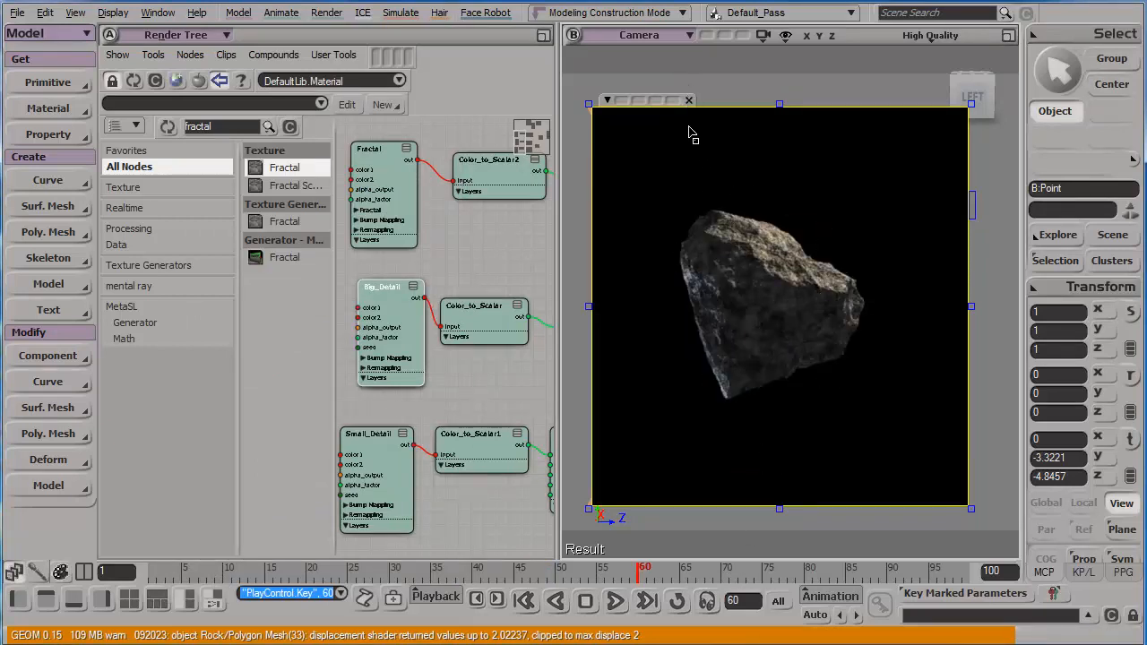
left_click(871, 570)
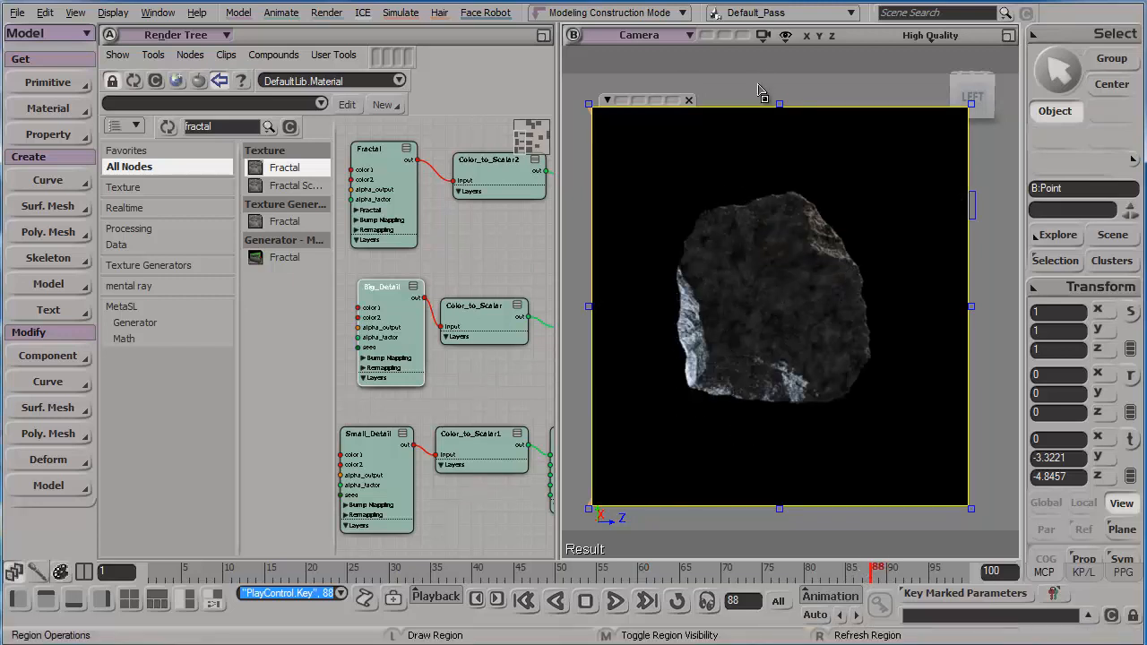
Step: Check the picture ratio in the camera's properties and close them
left_click(762, 37)
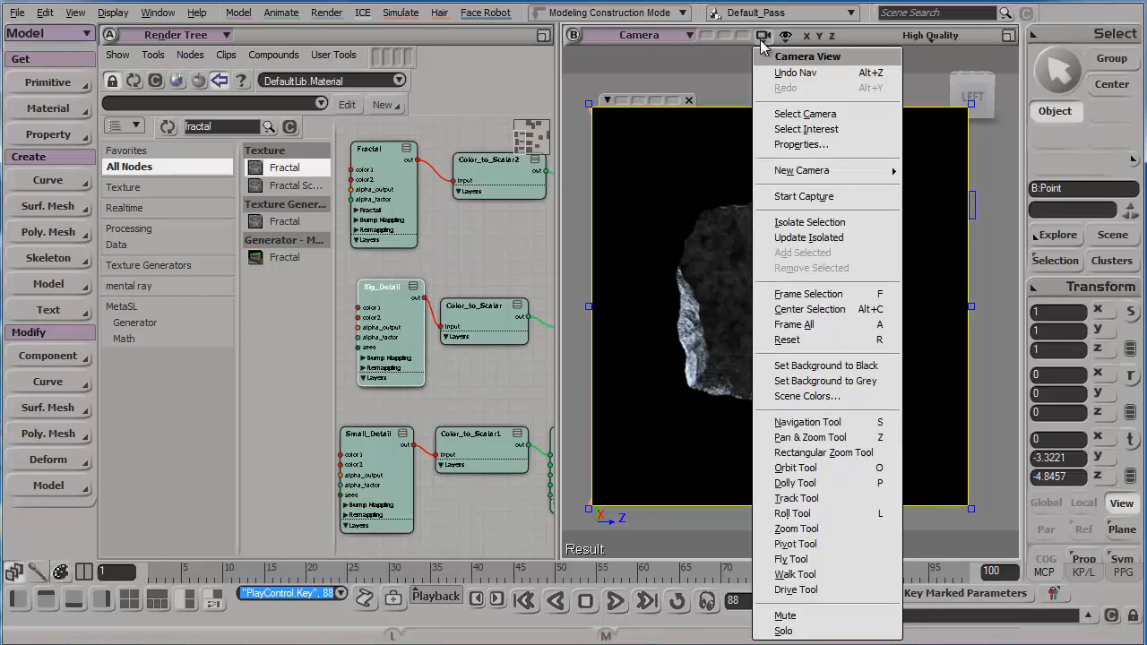
left_click(793, 144)
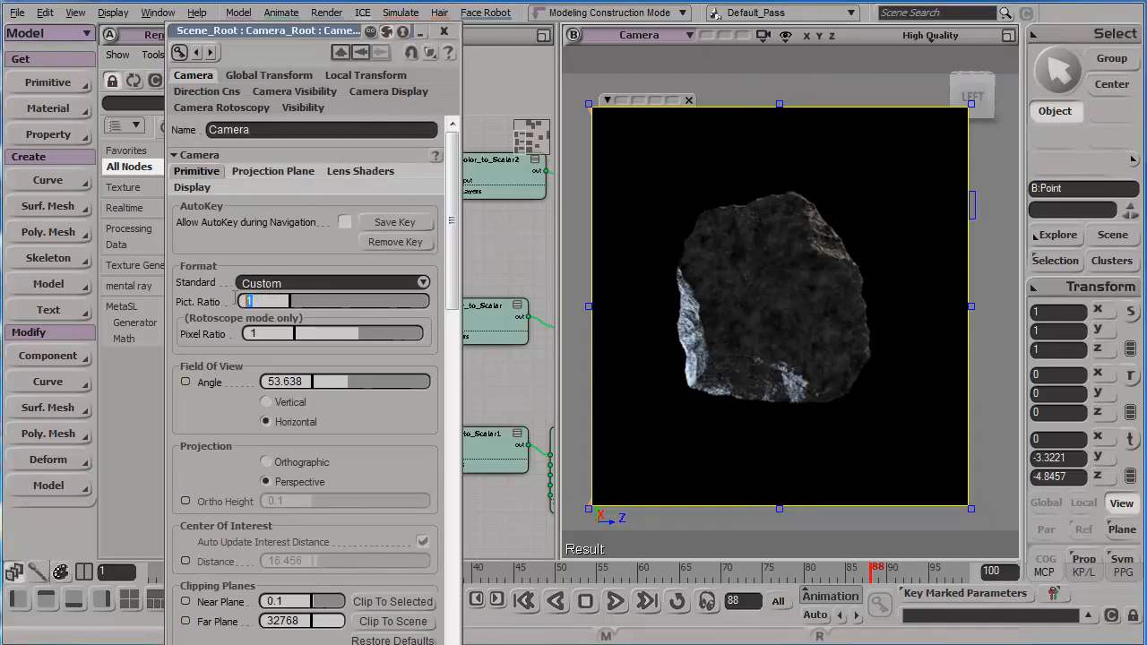
left_click(443, 31)
Step: Switch to the Render toolset and lock the output aspect ratio in the scene render options
left_click(80, 38)
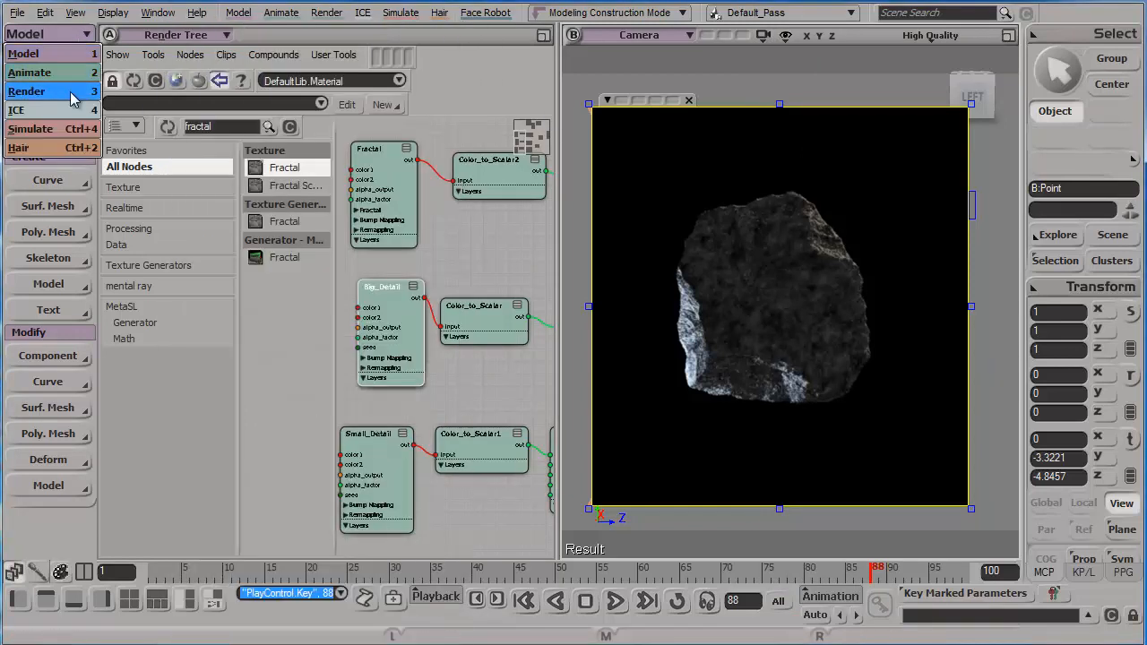
left_click(74, 95)
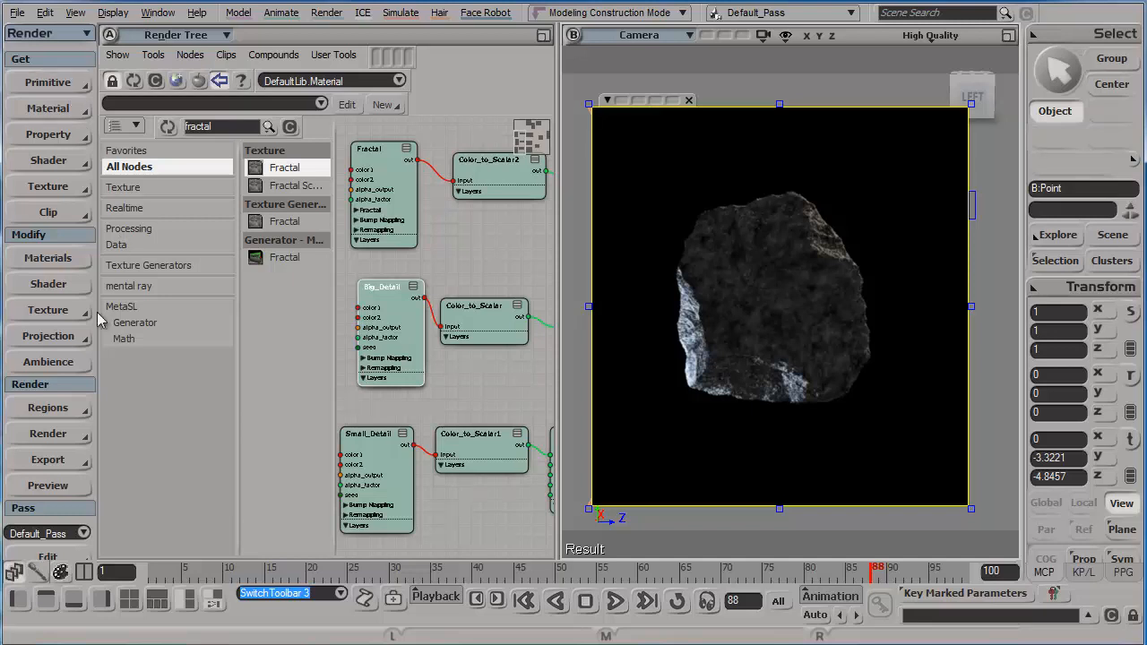
left_click(49, 434)
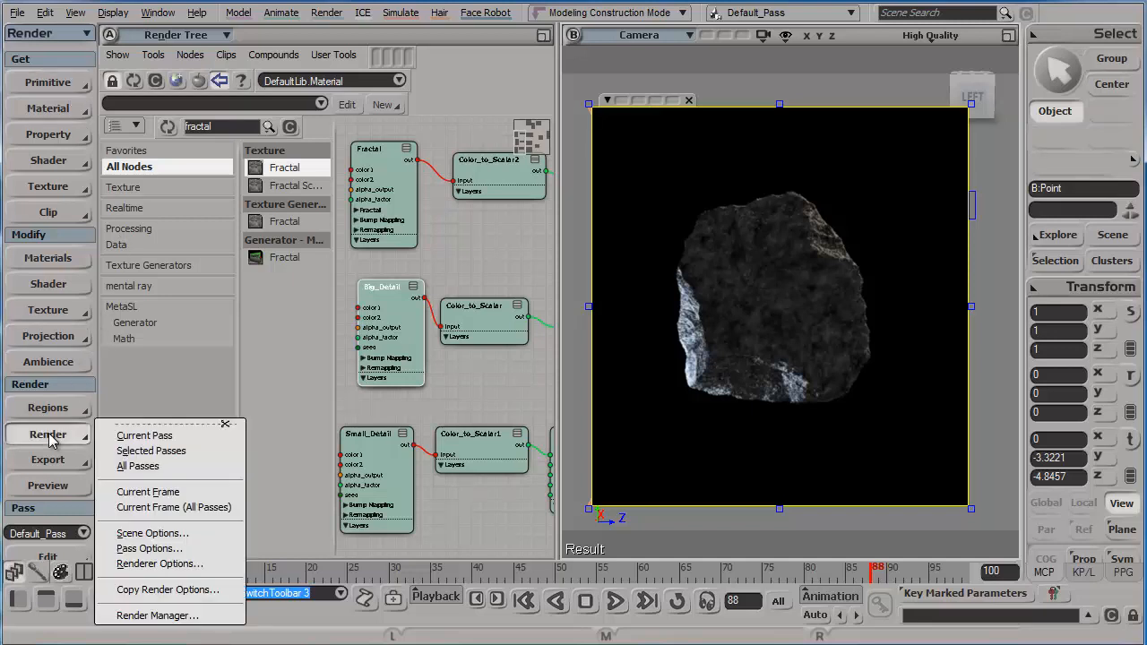
left_click(140, 533)
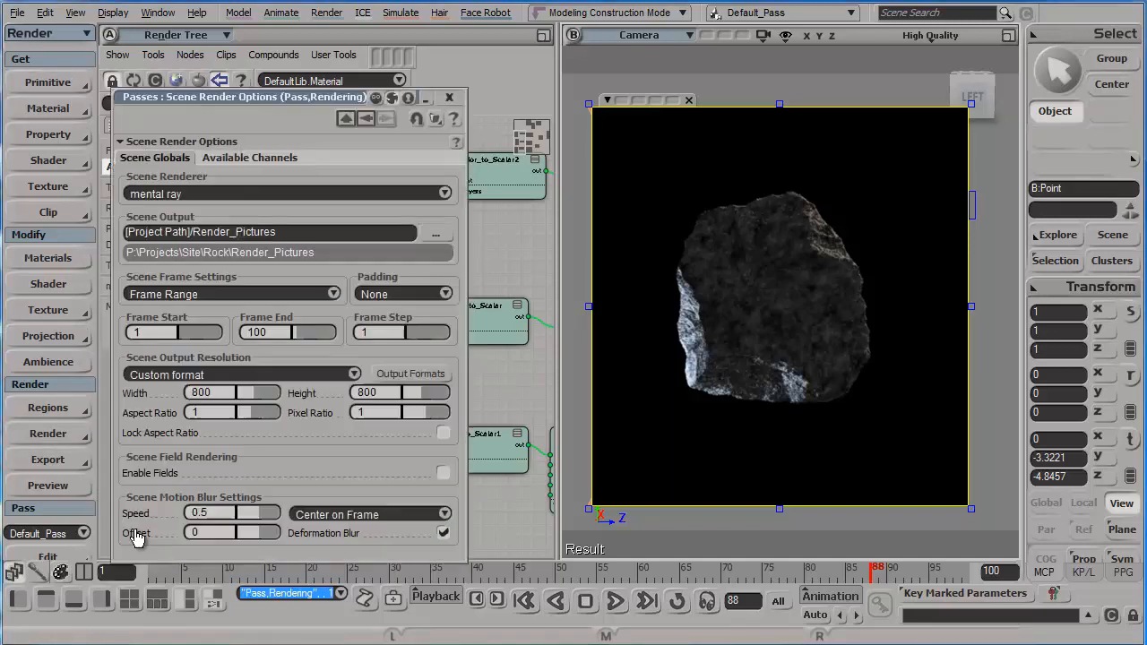
left_click(188, 393)
left_click(385, 392)
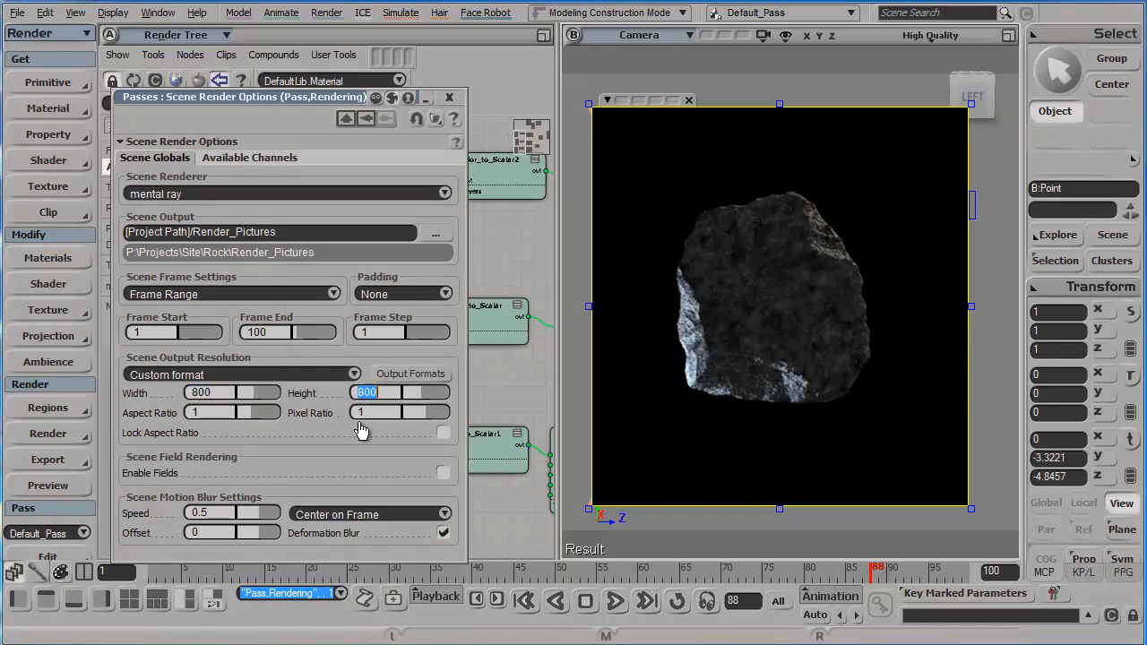
left_click(443, 433)
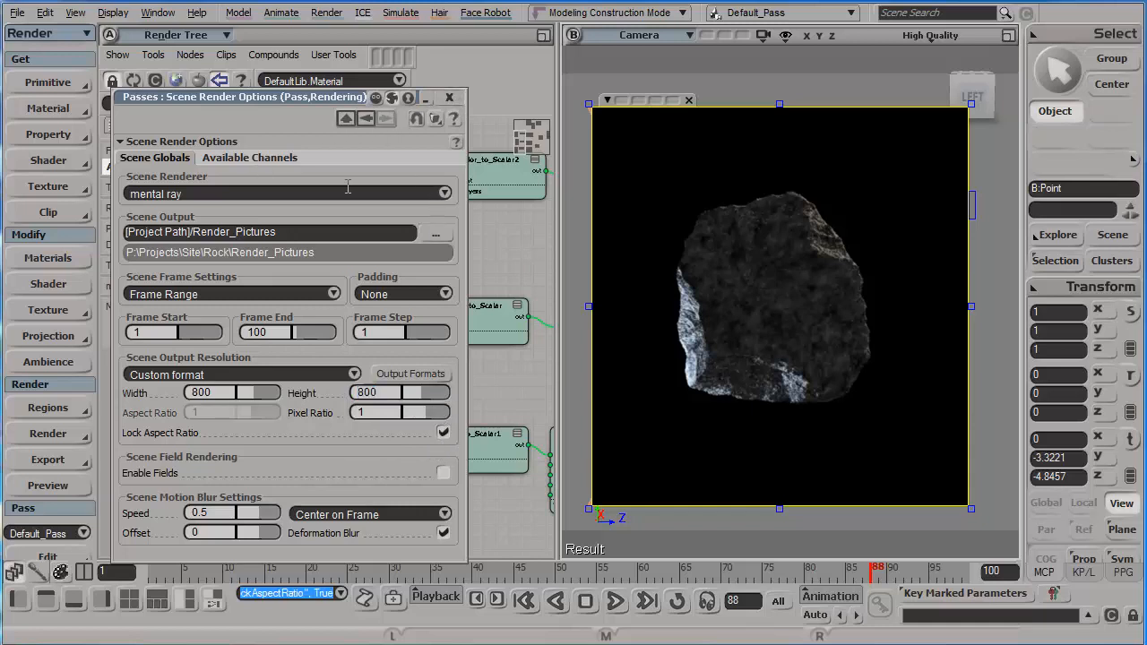
Step: Rename the default render pass to Rock Seed in the pass options and close them
left_click(48, 434)
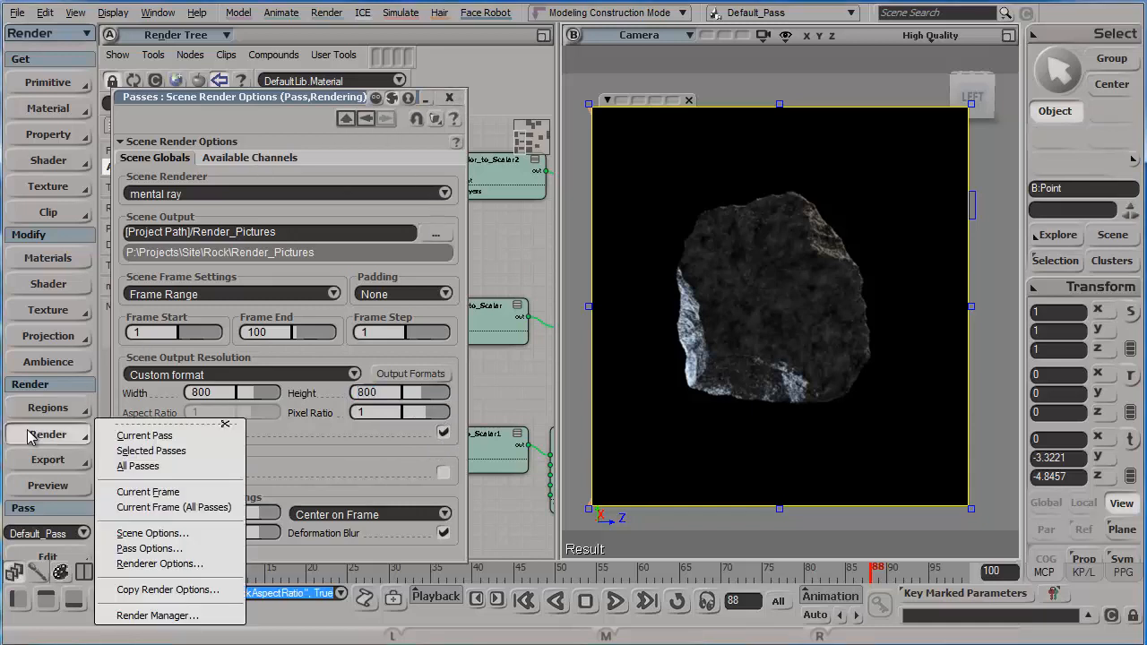
left_click(149, 548)
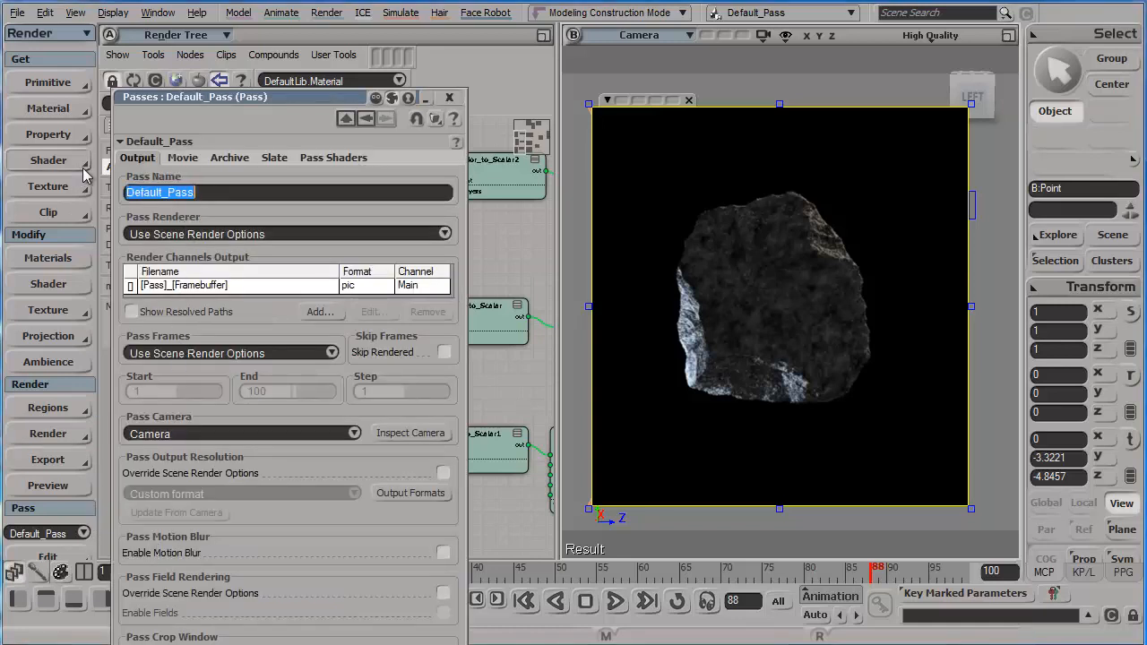
type("Rock Seed")
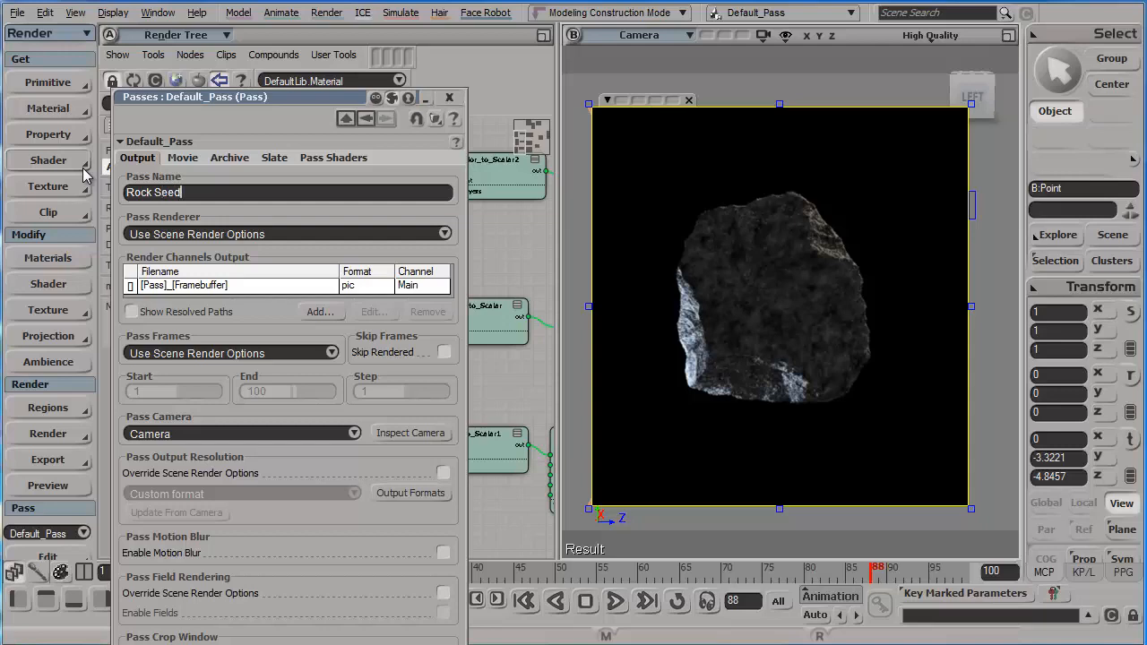
key("ctrl+shift+Left")
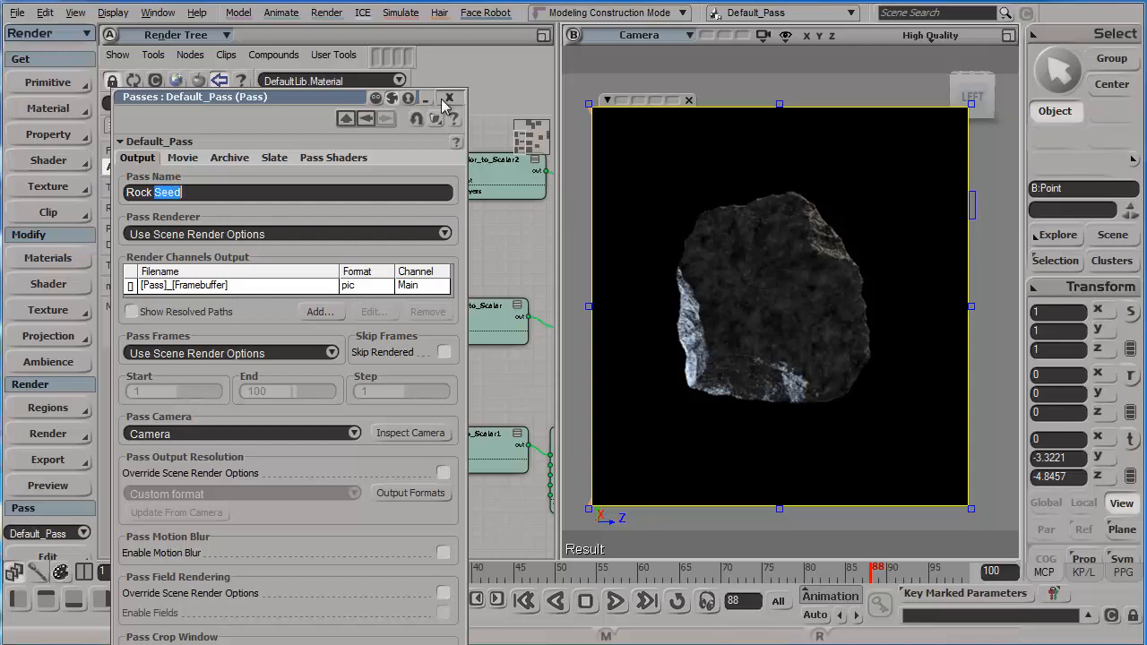
left_click(448, 99)
Step: Review the mental ray renderer options, checking the aliasing Max Level, and close them
left_click(47, 434)
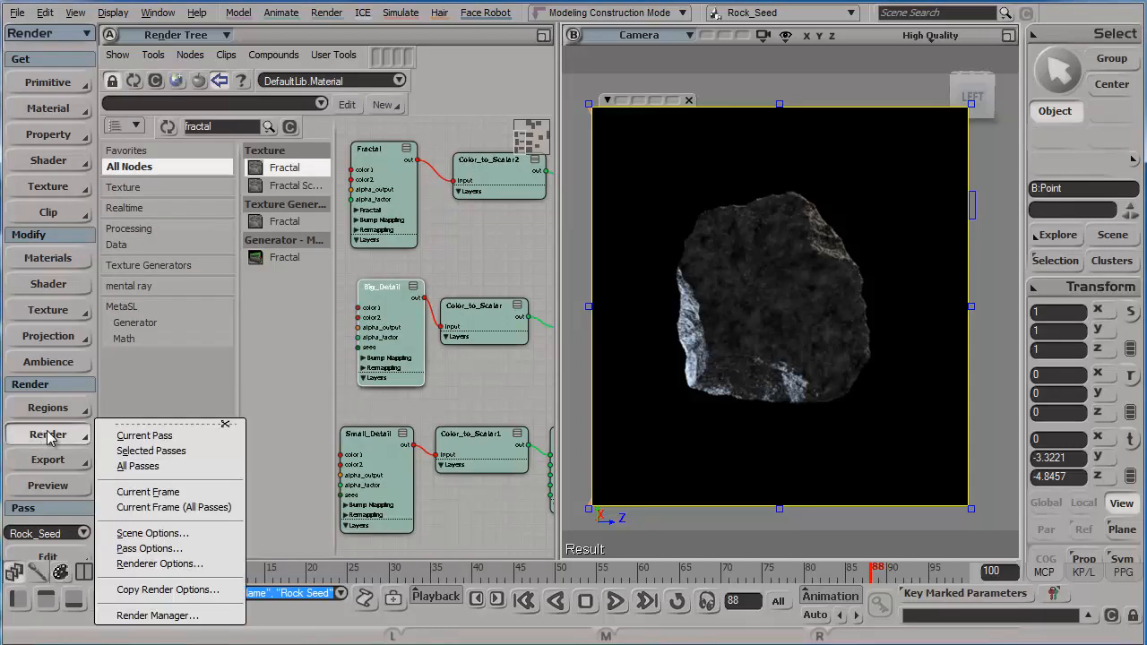
left_click(158, 563)
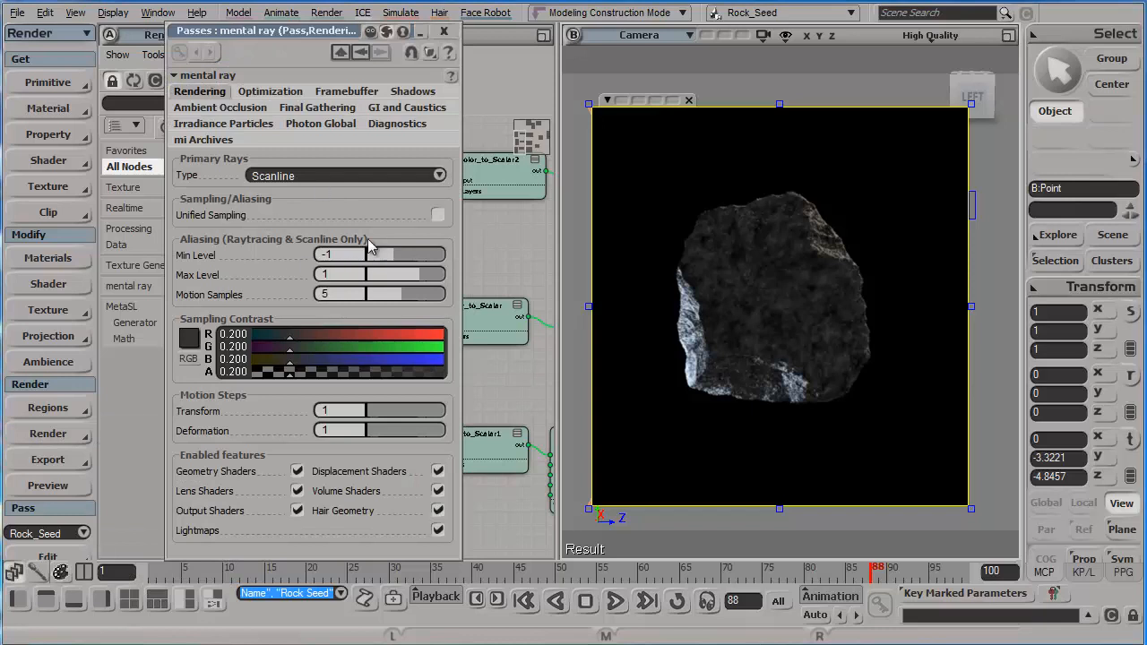
double_click(325, 274)
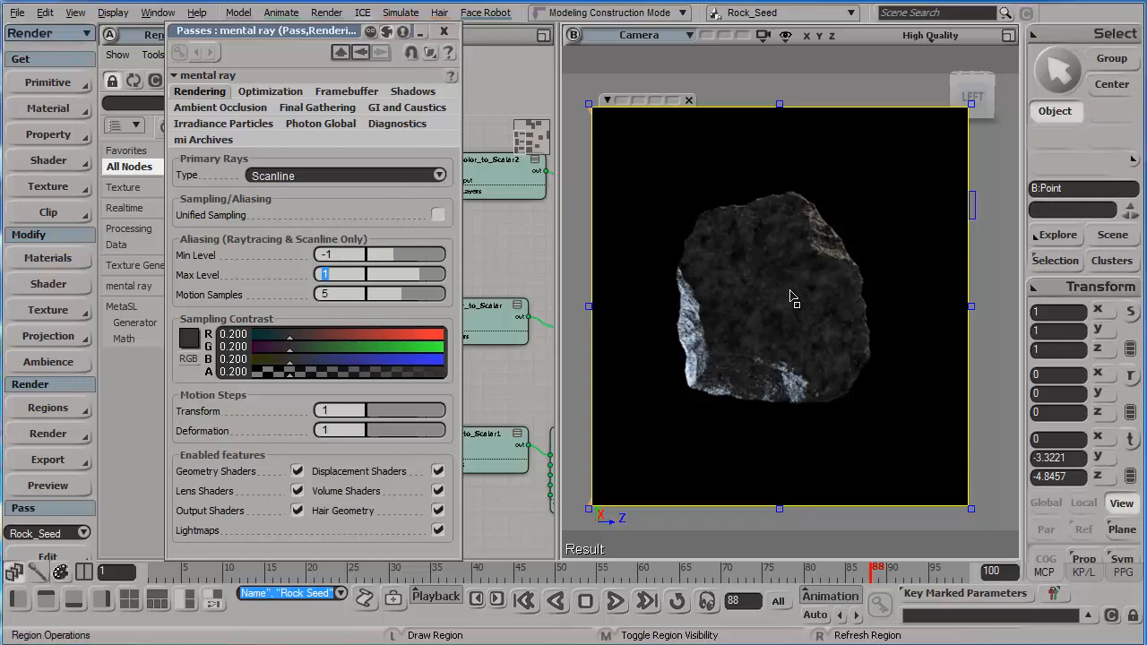
left_click(444, 32)
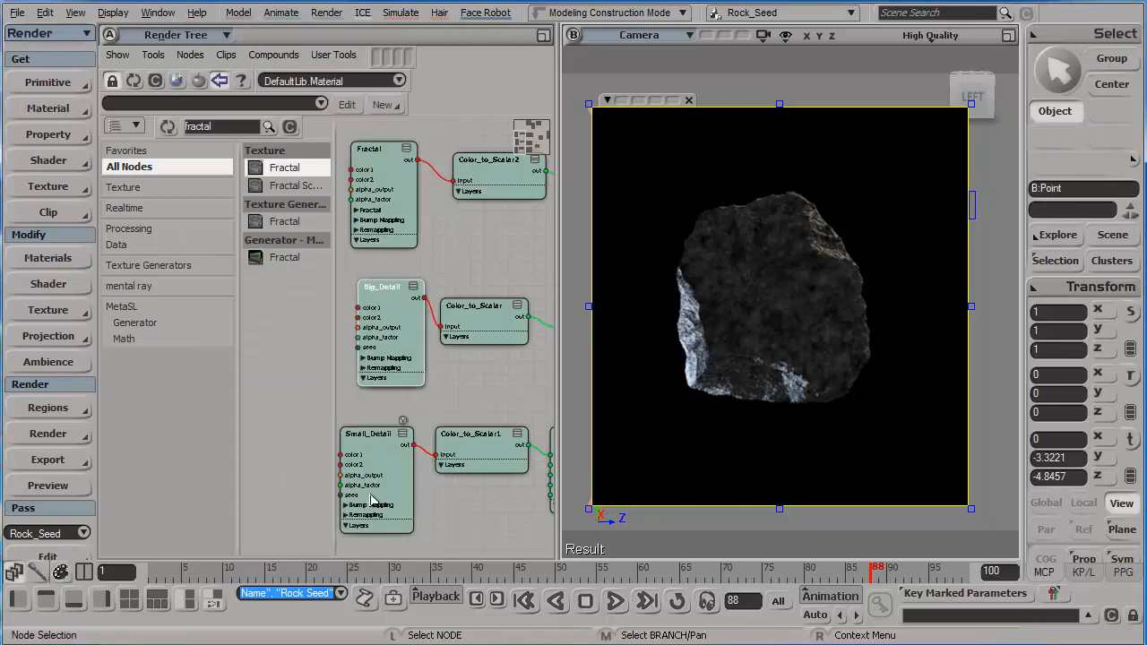
Step: Preview the rock at frames 31 and 70 and start rendering the Rock_Seed pass
left_click(399, 571)
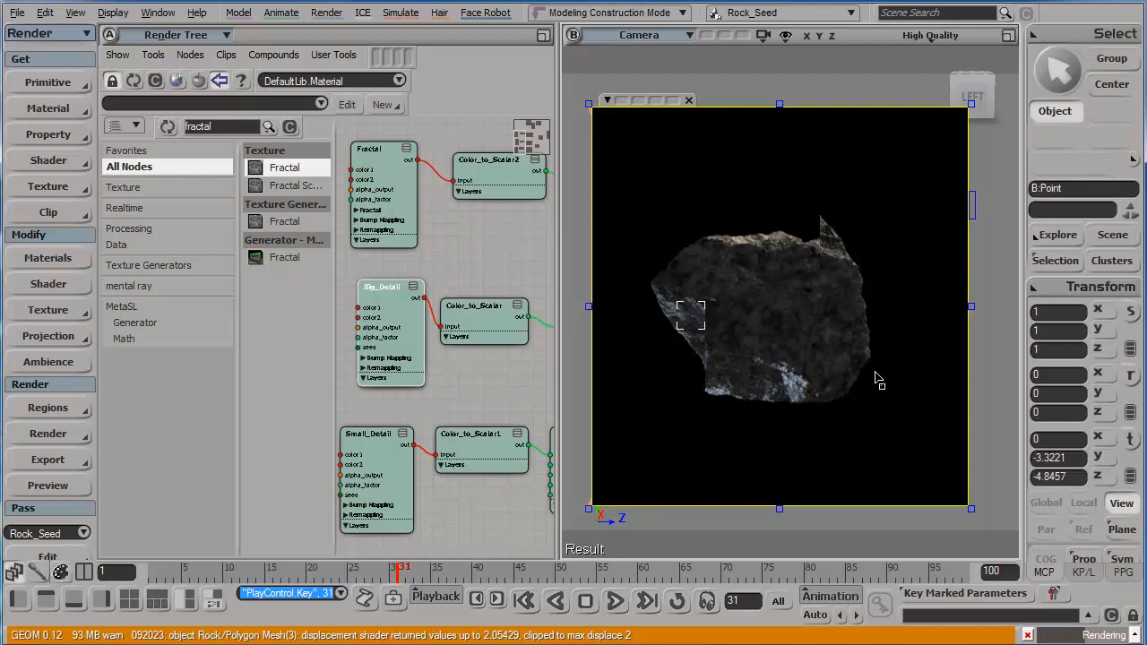
left_click(726, 570)
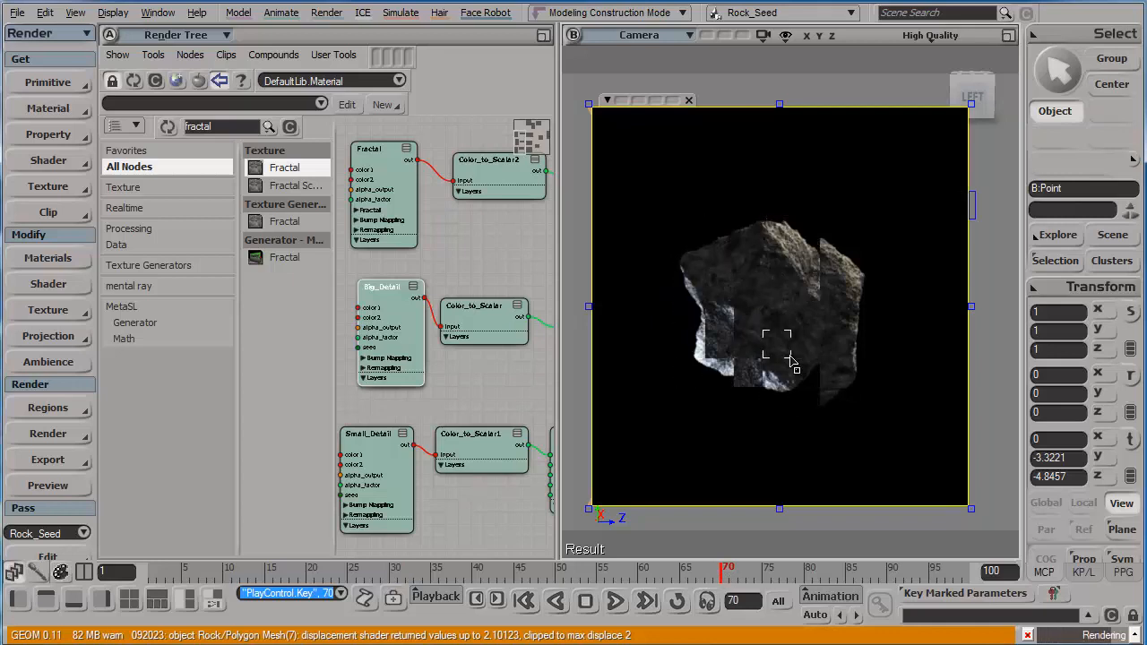
left_click(47, 434)
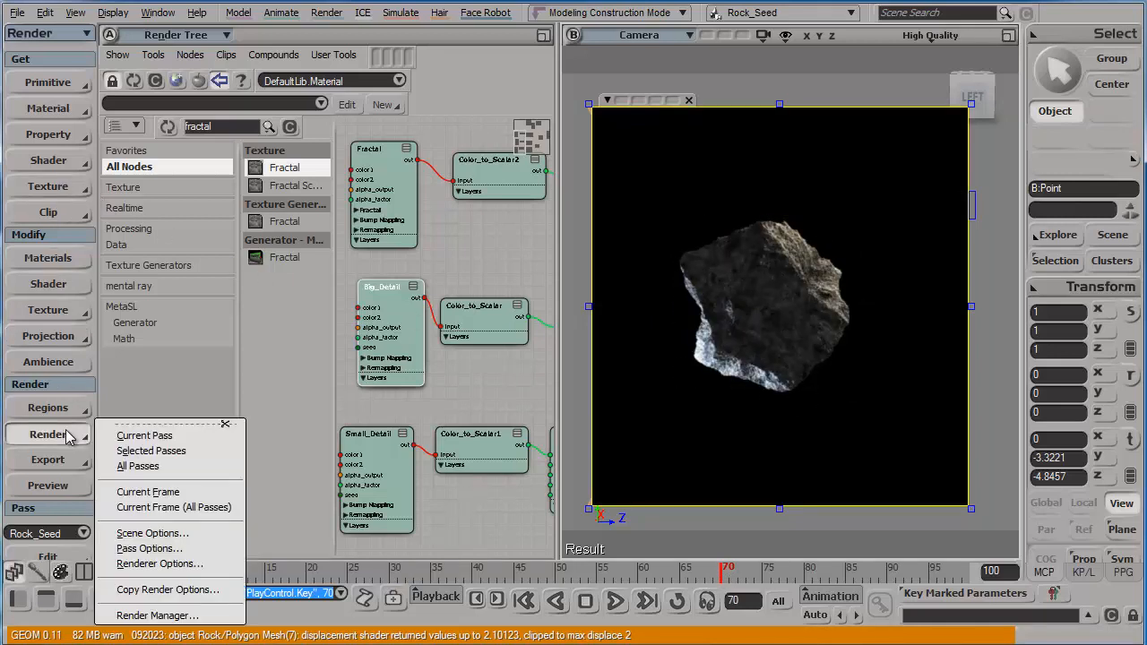
left_click(197, 445)
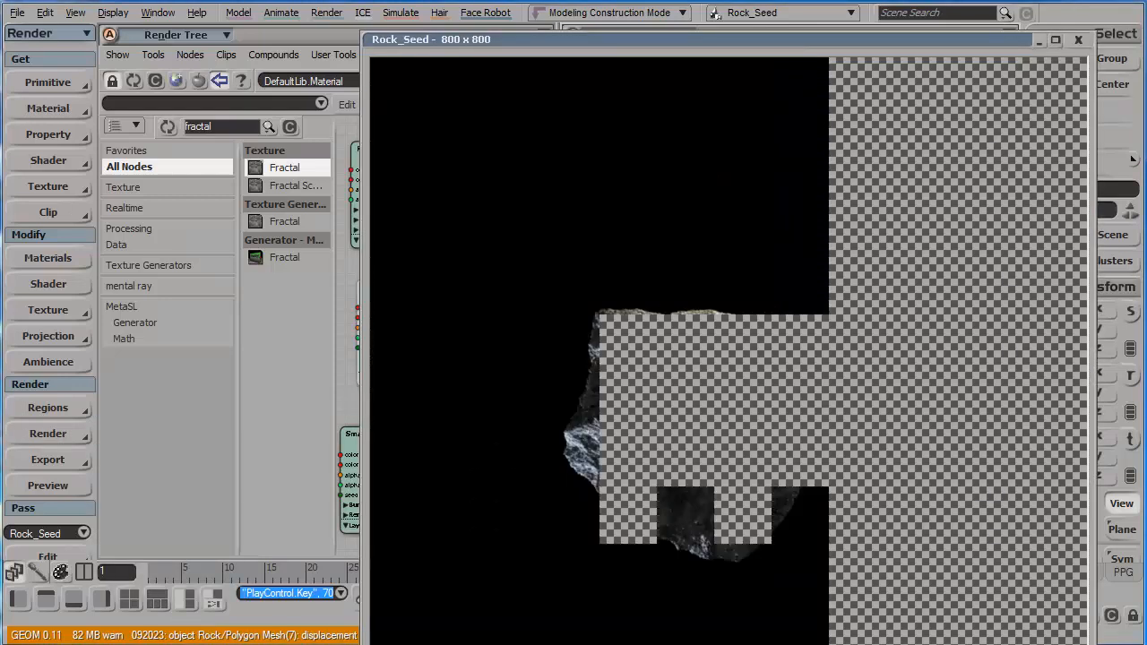